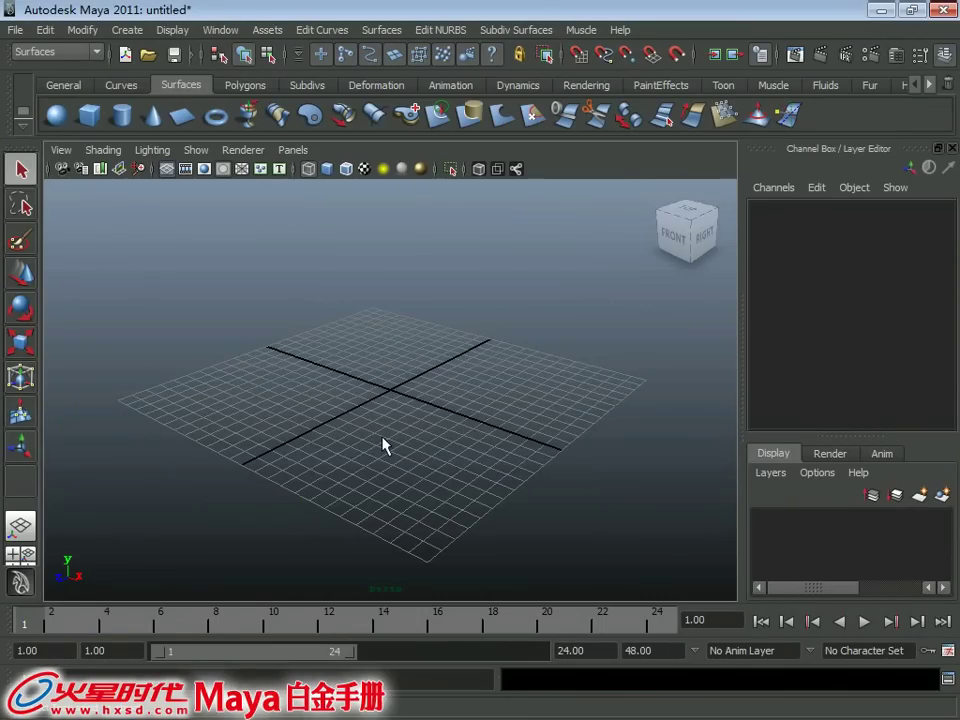
Bring up Maya's Create menu listing the CV, EP, Bezier and Pencil curve tools.
{"action": "key", "text": "F3"}
{"action": "key", "text": "F4"}
{"action": "left_click", "coordinate": [136, 33]}
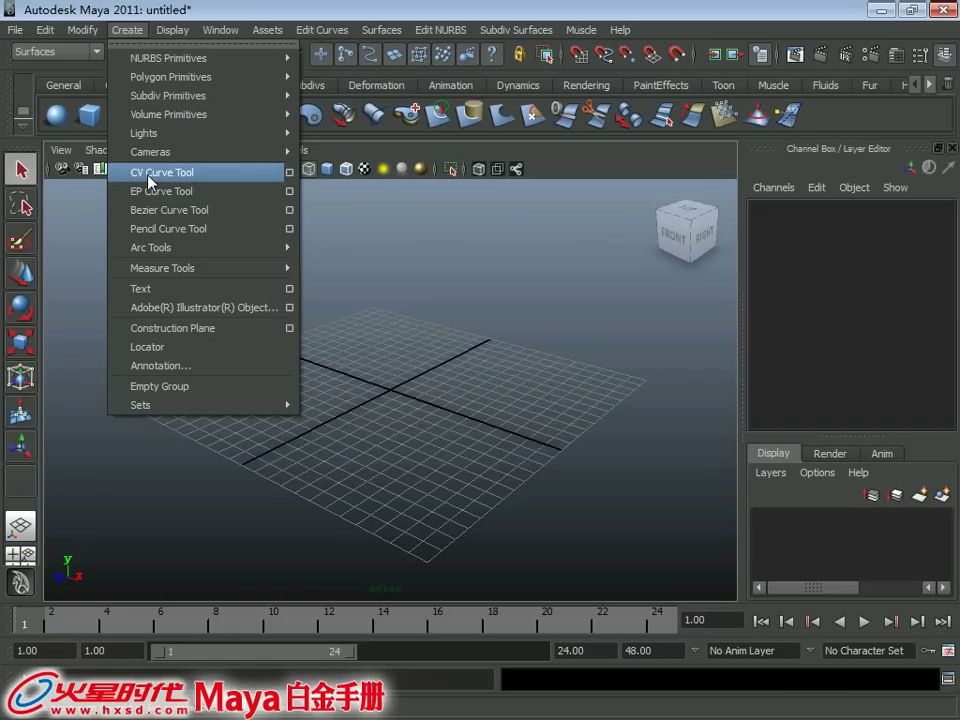
Pick the CV Curve Tool and switch the viewport to the top view via the hotbox.
{"action": "left_click", "coordinate": [148, 176]}
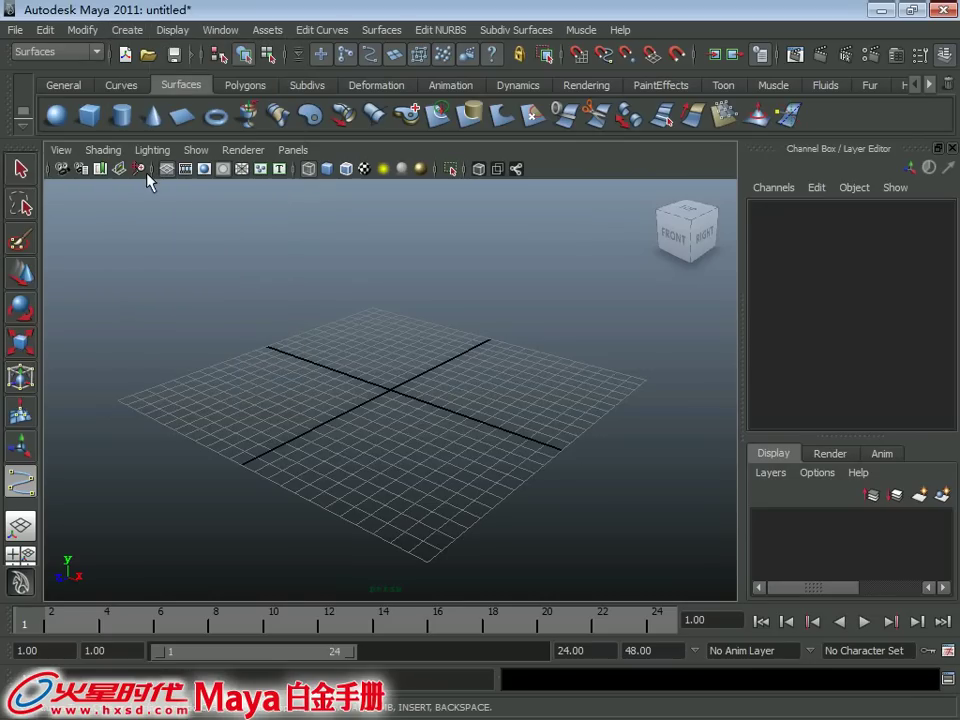
{"action": "mouse_move", "coordinate": [371, 332]}
{"action": "left_mouse_down", "text": "alt"}
{"action": "mouse_move", "coordinate": [371, 349]}
{"action": "mouse_move", "coordinate": [377, 344]}
{"action": "left_mouse_up", "text": "alt"}
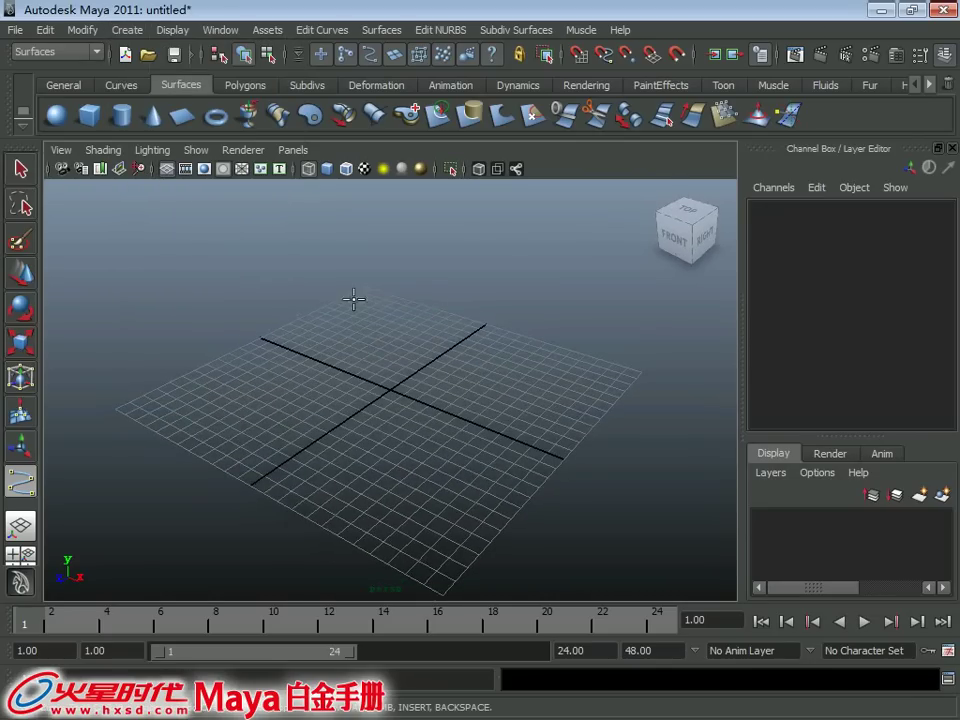
{"action": "left_click_drag", "start_coordinate": [341, 291], "coordinate": [394, 287], "text": "alt"}
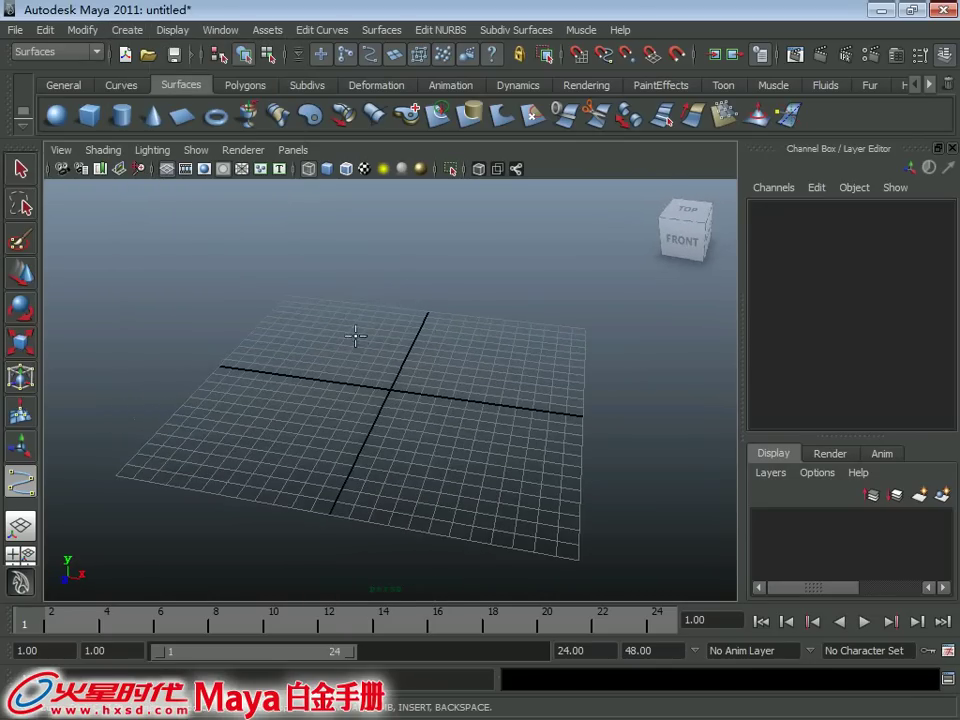
{"action": "mouse_move", "coordinate": [321, 304]}
{"action": "left_mouse_down", "text": "alt"}
{"action": "mouse_move", "coordinate": [306, 302]}
{"action": "mouse_move", "coordinate": [328, 304]}
{"action": "left_mouse_up", "text": "alt"}
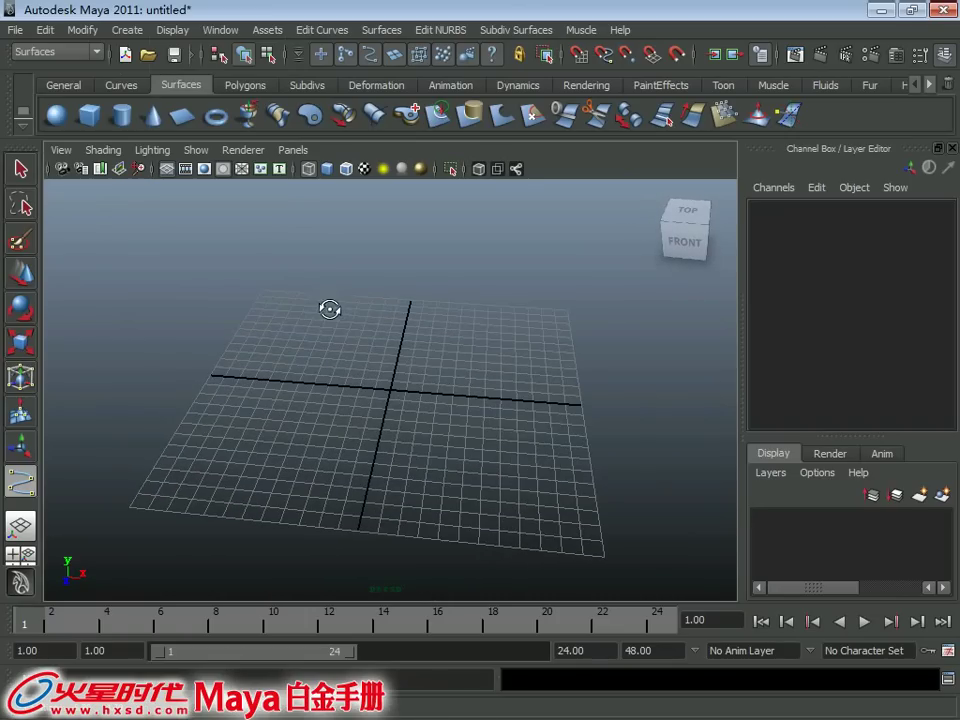
{"action": "key", "text": "space"}
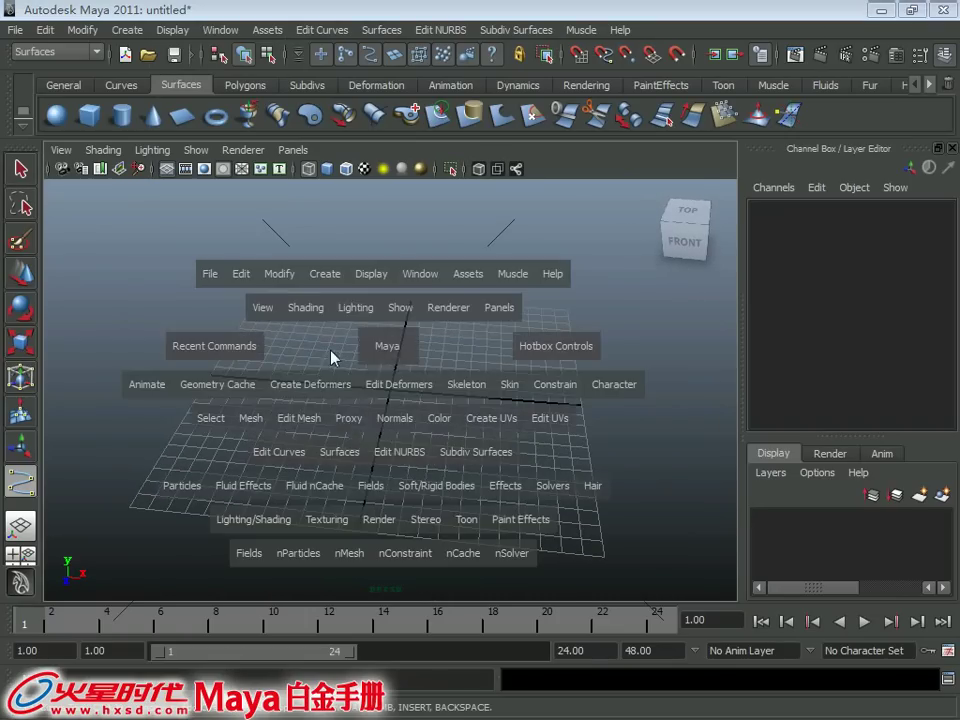
{"action": "left_click_drag", "start_coordinate": [388, 352], "coordinate": [300, 347]}
{"action": "middle_click_drag", "start_coordinate": [270, 287], "coordinate": [259, 327], "text": "alt"}
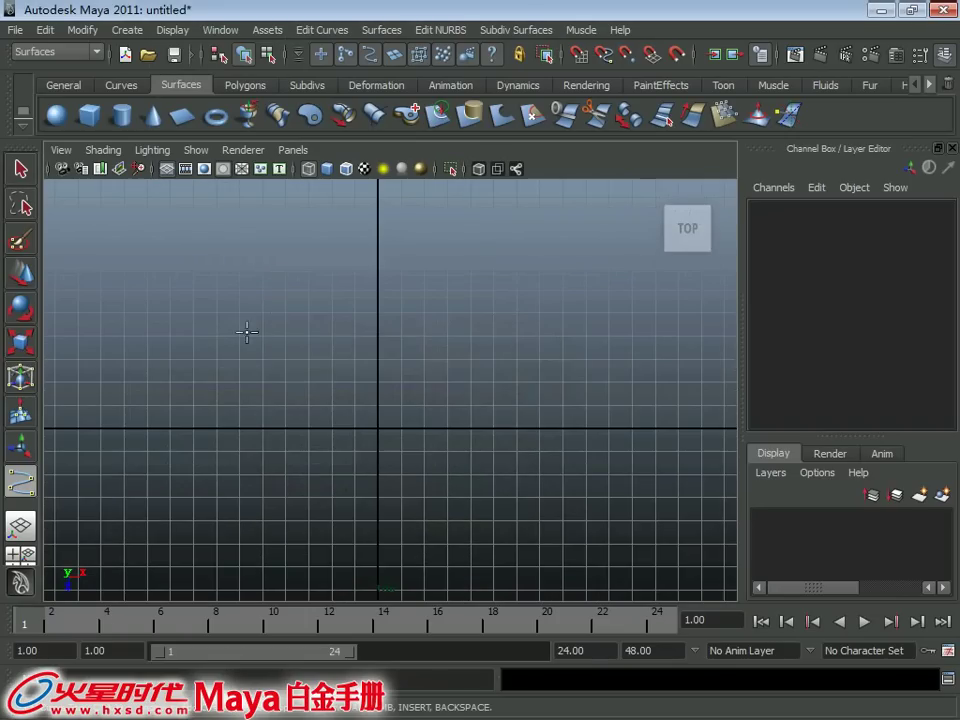
Place five CVs left to right to create the gently wavy curve1 above the axis.
{"action": "left_click", "coordinate": [180, 347]}
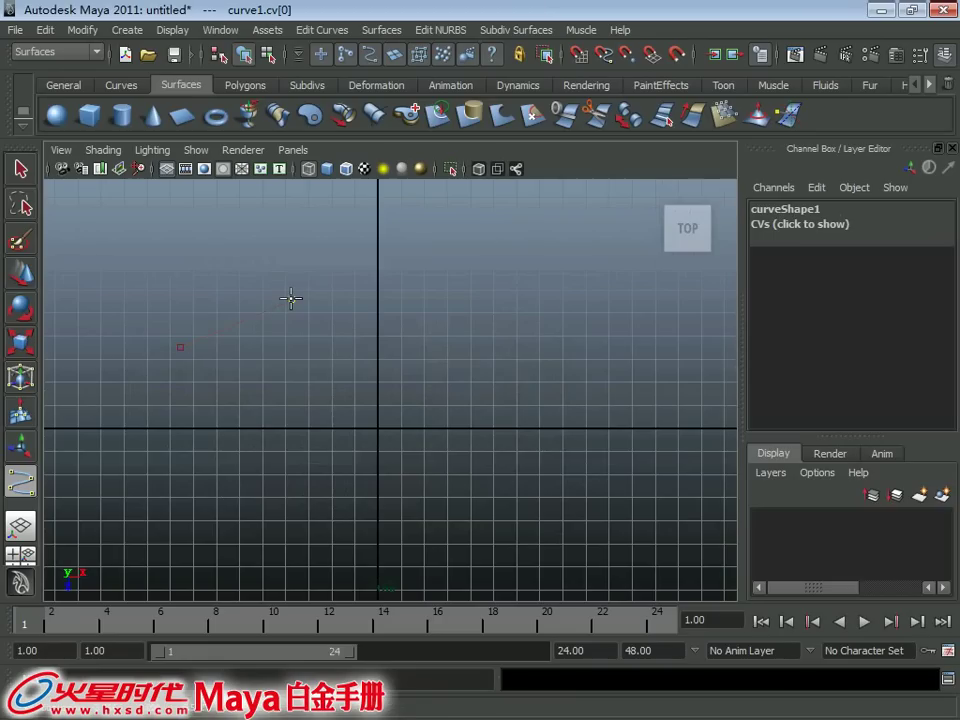
{"action": "left_click", "coordinate": [291, 299]}
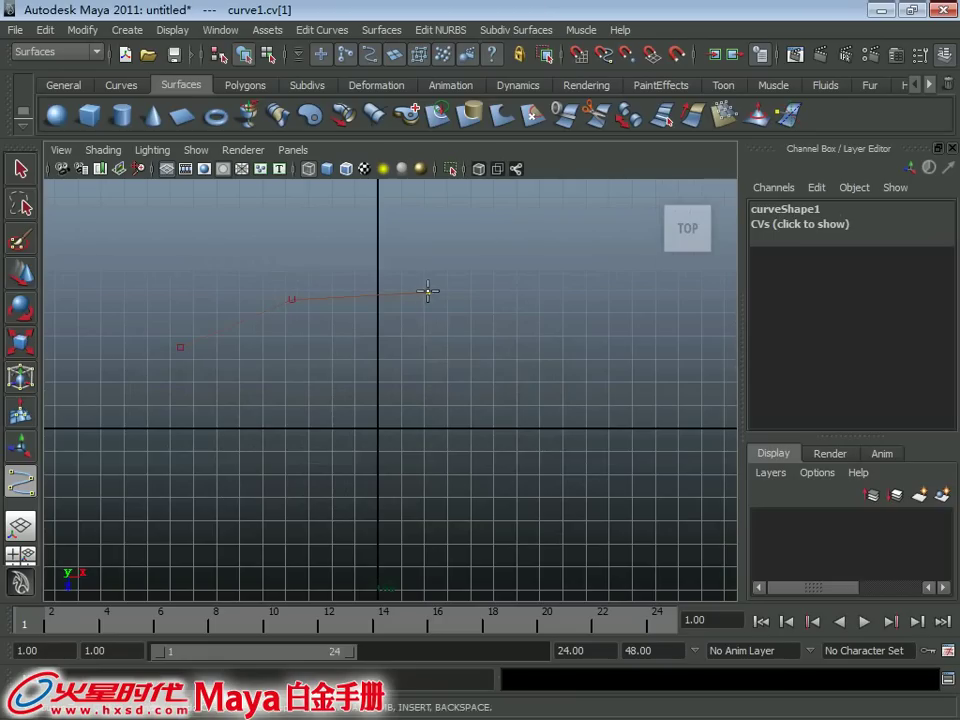
{"action": "left_click", "coordinate": [428, 292]}
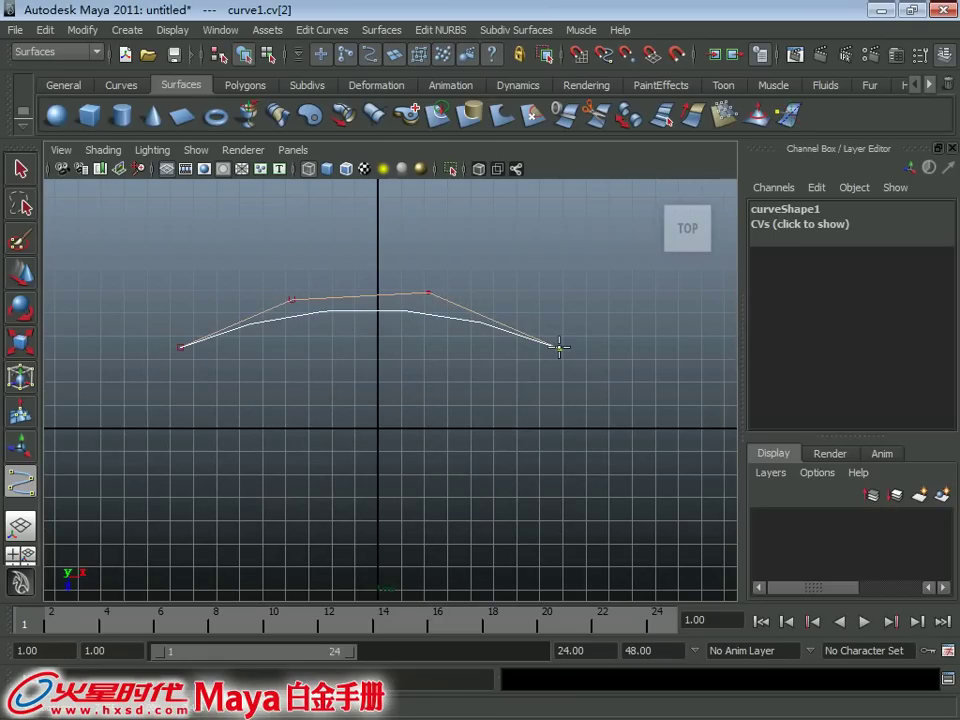
{"action": "left_click", "coordinate": [559, 347]}
{"action": "middle_click_drag", "start_coordinate": [640, 311], "coordinate": [566, 304], "text": "alt"}
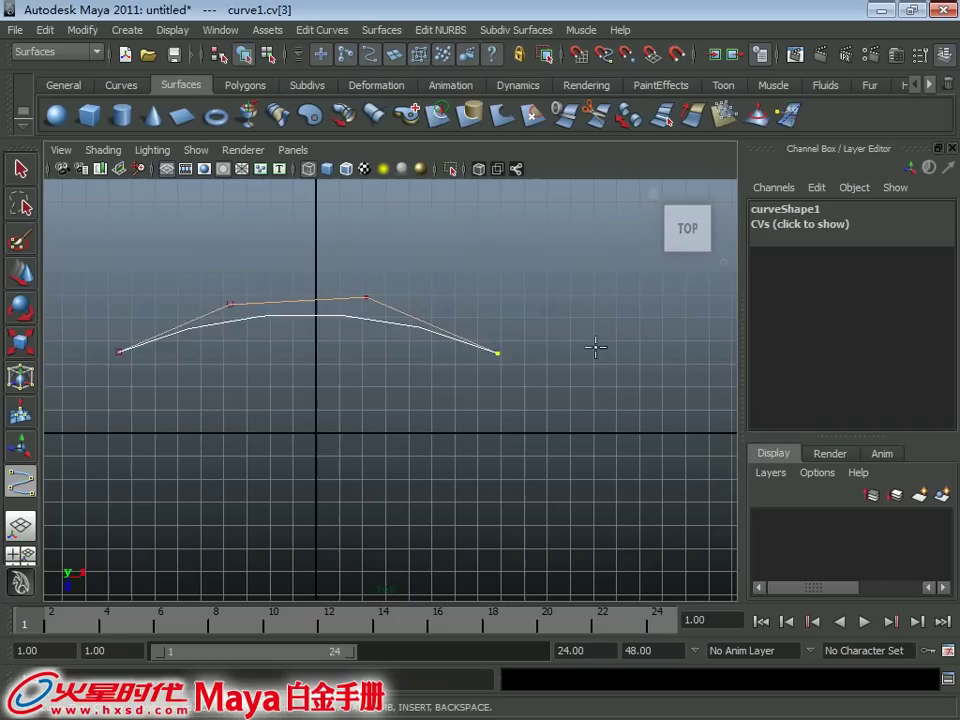
{"action": "left_click", "coordinate": [596, 347]}
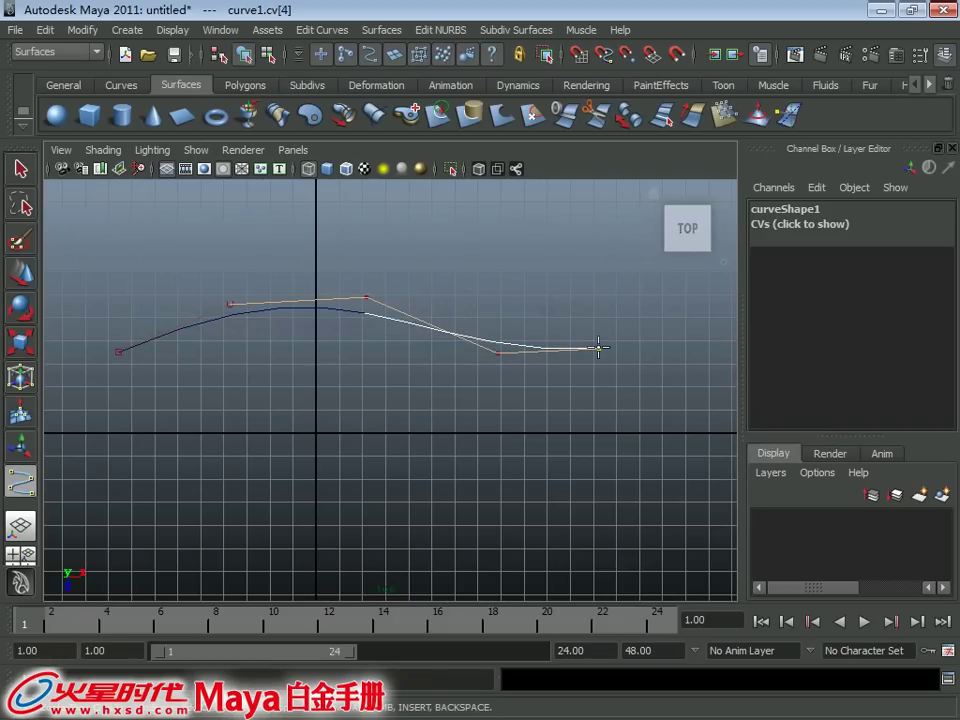
{"action": "key", "text": "Return"}
{"action": "mouse_move", "coordinate": [317, 328]}
{"action": "middle_mouse_down", "text": "alt"}
{"action": "mouse_move", "coordinate": [328, 296]}
{"action": "mouse_move", "coordinate": [318, 298]}
{"action": "middle_mouse_up", "text": "alt"}
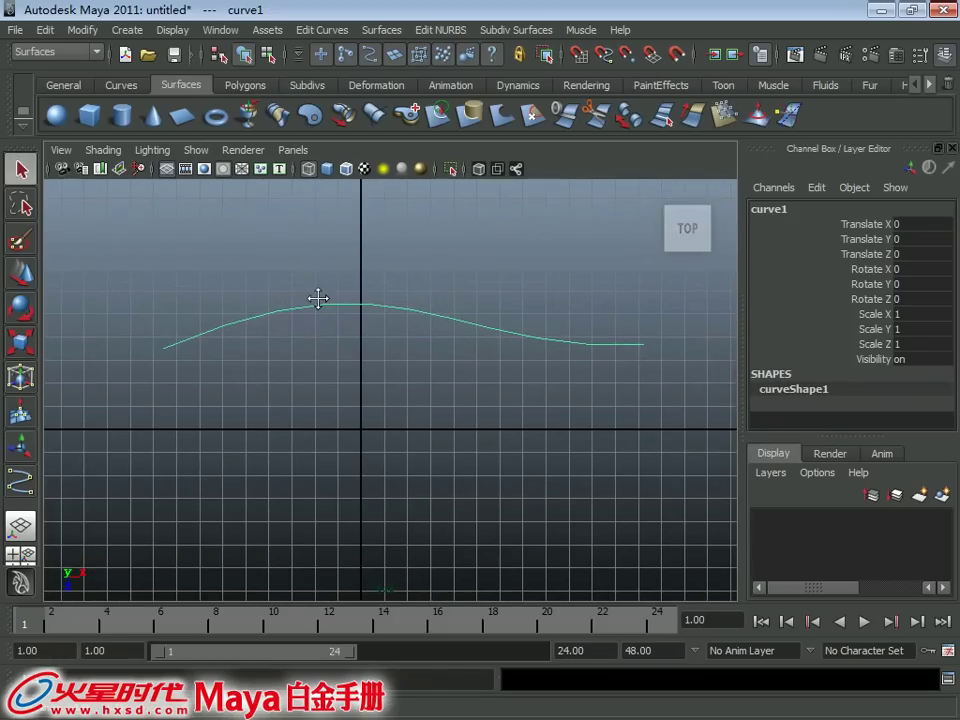
{"action": "right_click", "coordinate": [272, 262]}
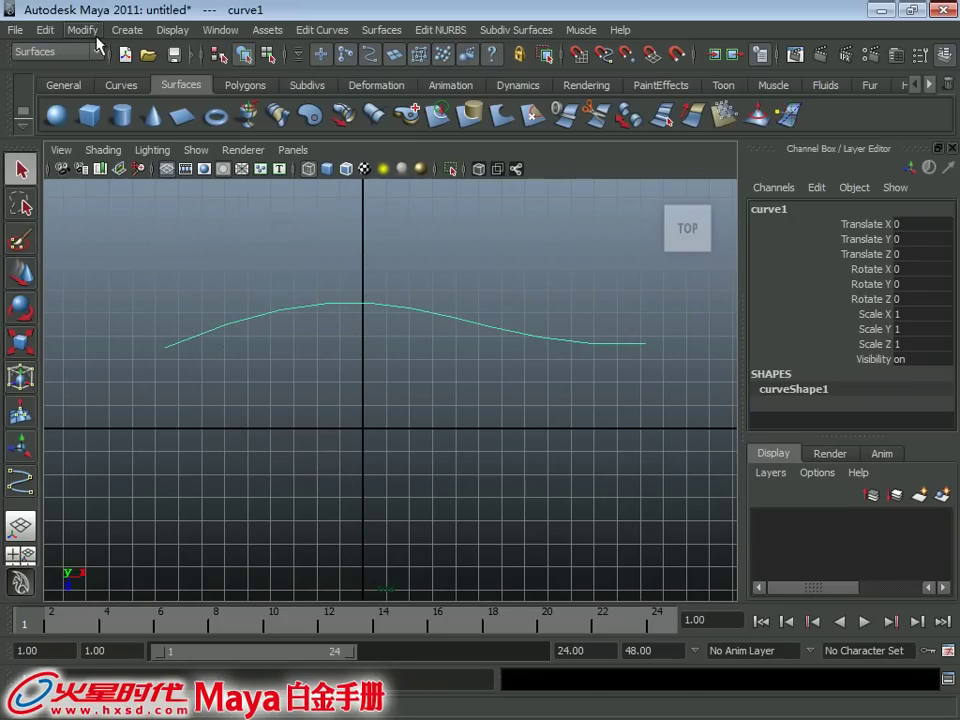
Draw curve2 through four edit points below the axis with the EP Curve Tool, then add curve1 to the selection.
{"action": "left_click", "coordinate": [127, 30]}
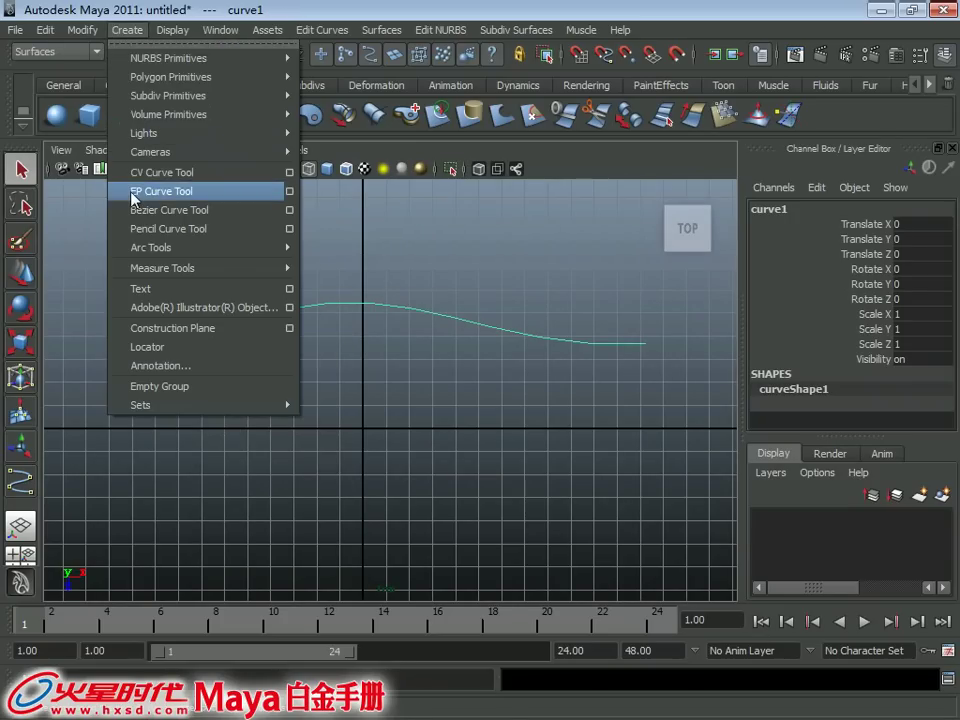
{"action": "left_click", "coordinate": [134, 191]}
{"action": "left_click", "coordinate": [176, 464]}
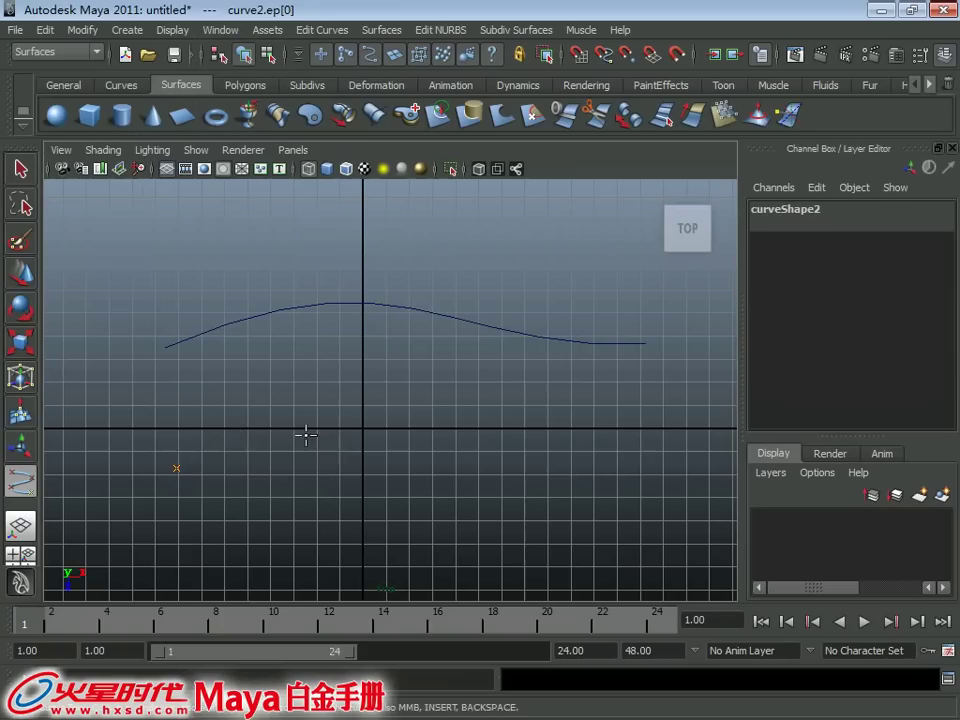
{"action": "left_click", "coordinate": [303, 431]}
{"action": "left_click", "coordinate": [452, 451]}
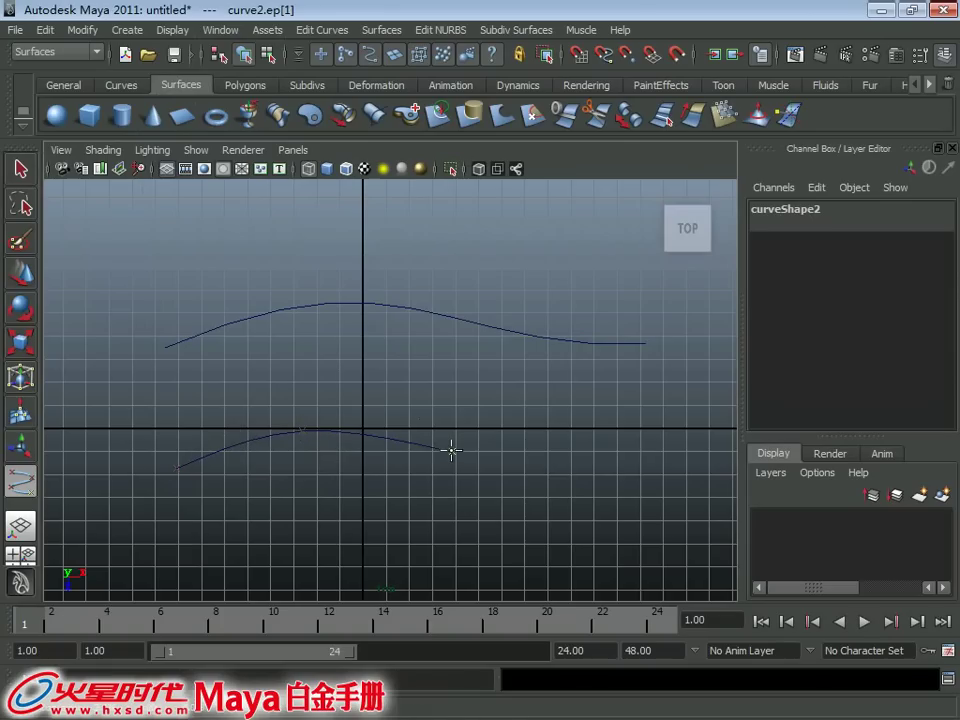
{"action": "left_click", "coordinate": [587, 463]}
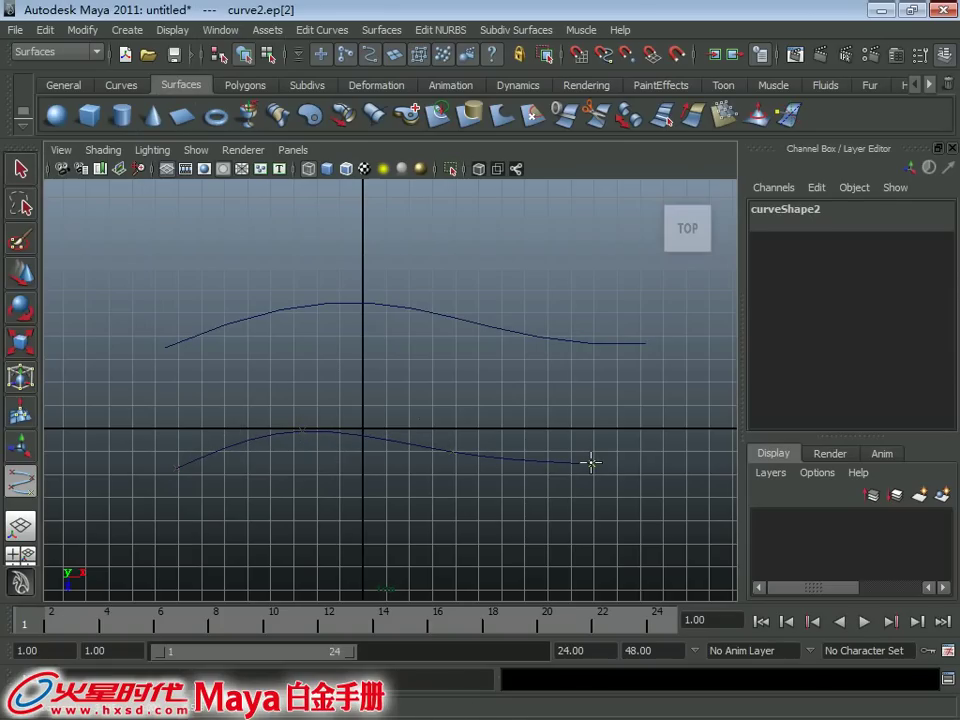
{"action": "left_click", "coordinate": [591, 463]}
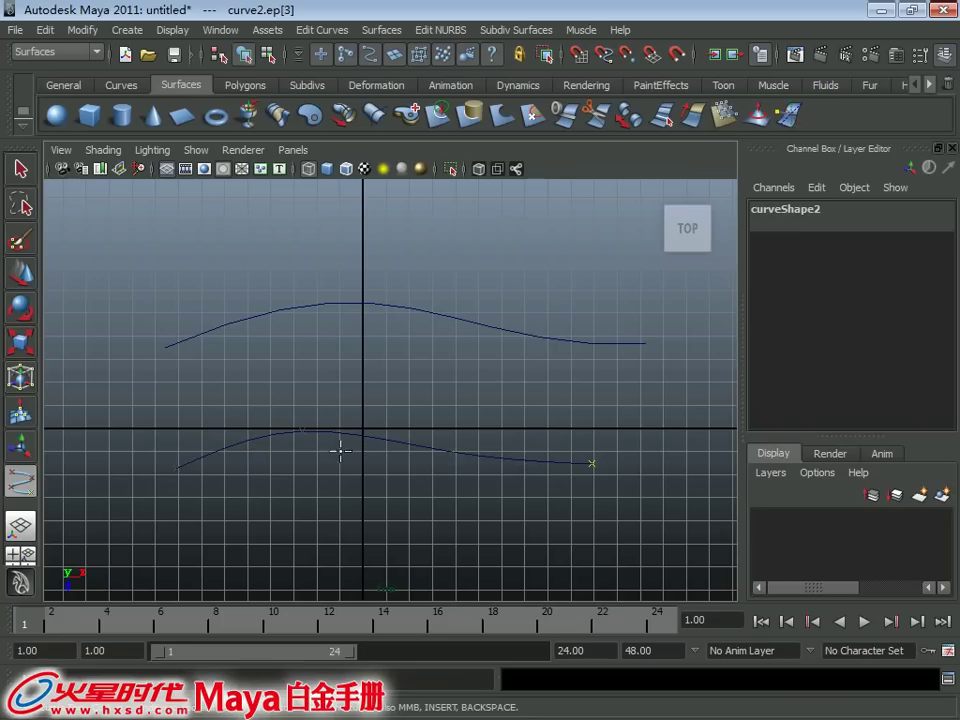
{"action": "key", "text": "Return"}
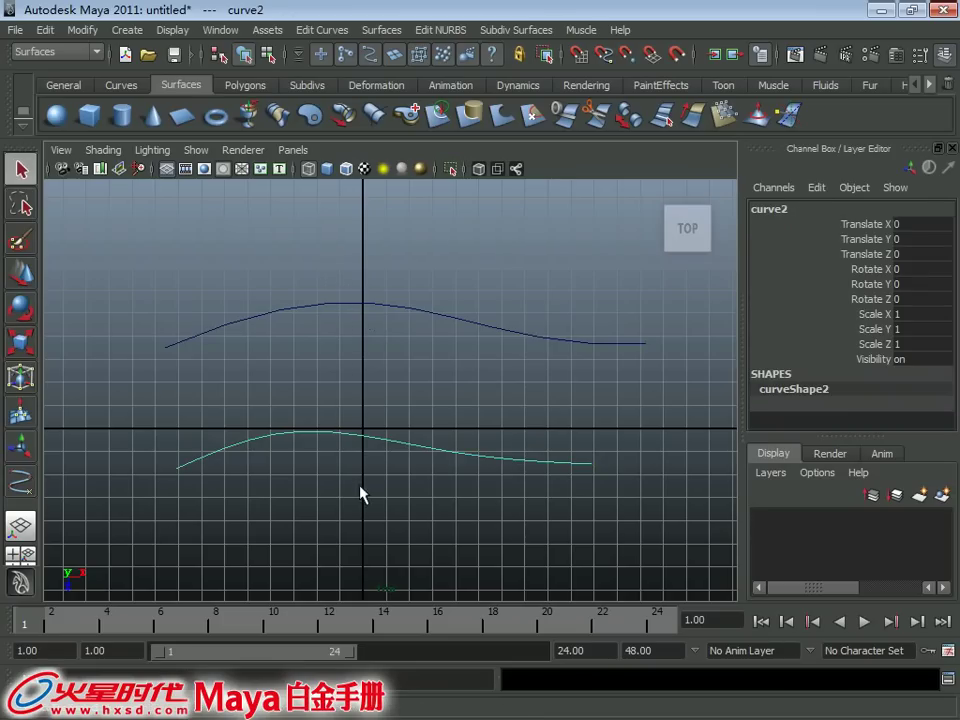
{"action": "left_click", "coordinate": [253, 316], "text": "shift"}
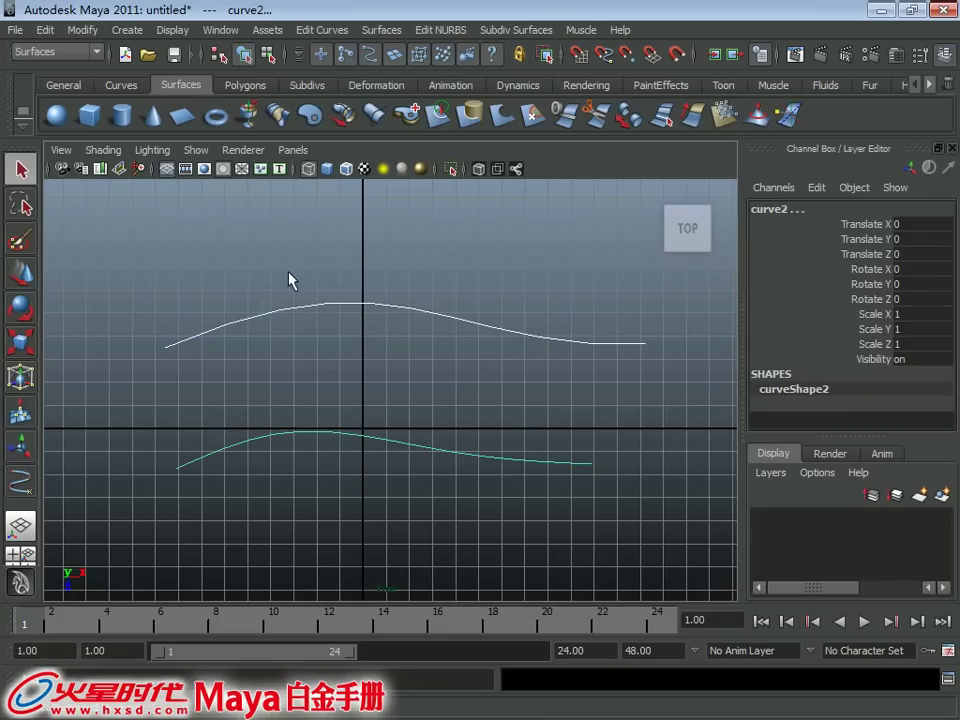
Switch the curves to control-vertex mode and display the lower curve's CVs.
{"action": "right_click", "coordinate": [324, 326]}
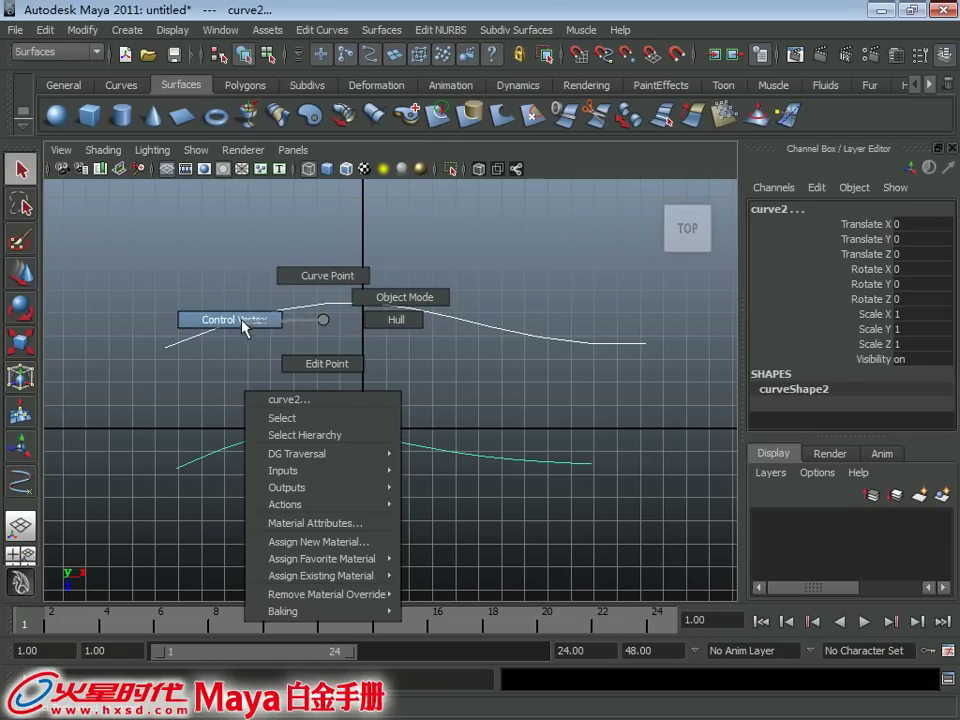
{"action": "right_click_drag", "start_coordinate": [320, 368], "coordinate": [258, 320]}
{"action": "left_click_drag", "start_coordinate": [245, 382], "coordinate": [327, 462]}
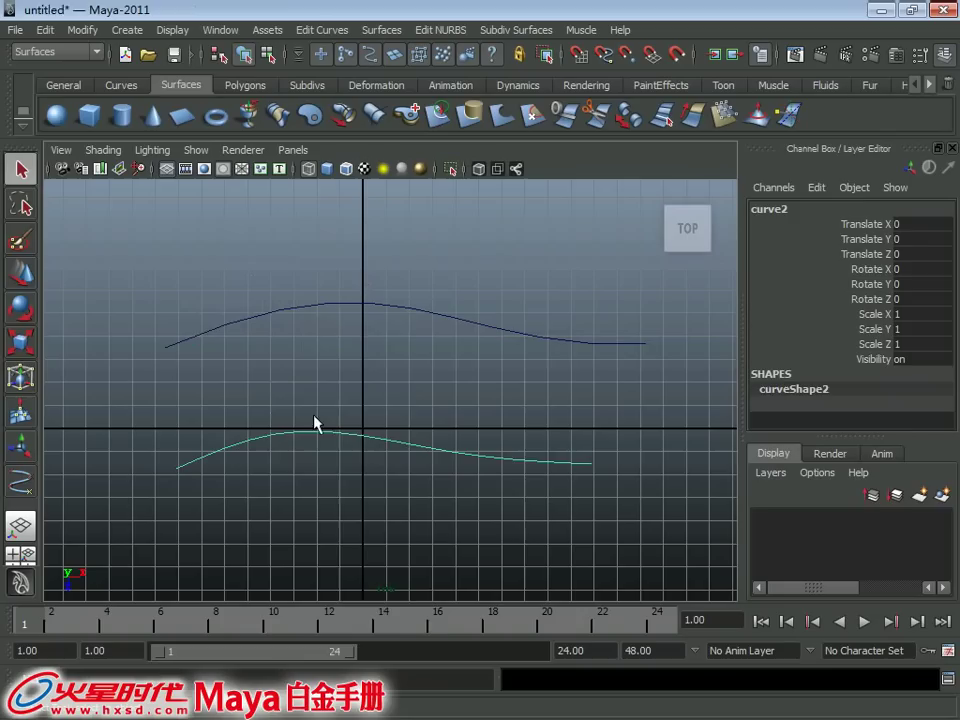
{"action": "right_click_drag", "start_coordinate": [328, 368], "coordinate": [233, 367]}
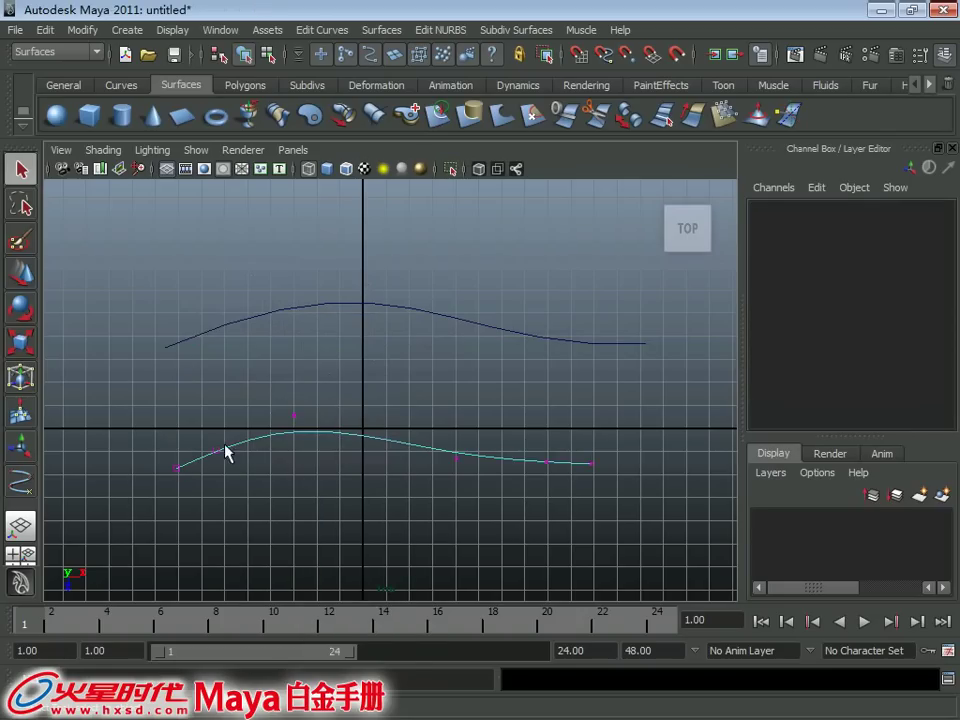
{"action": "left_click", "coordinate": [342, 300]}
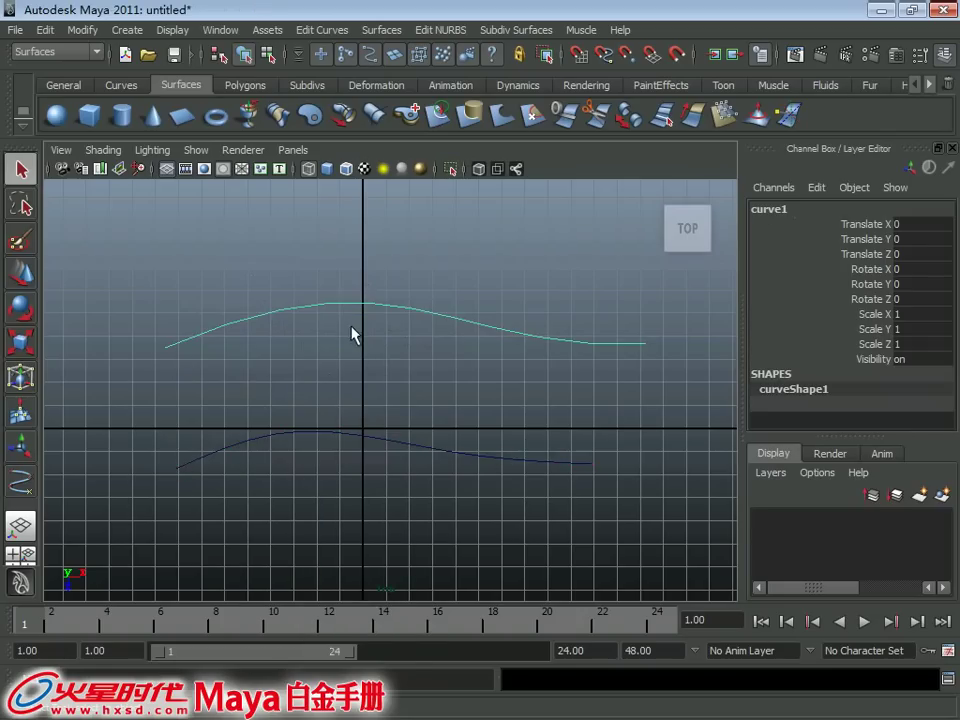
{"action": "right_click_drag", "start_coordinate": [349, 328], "coordinate": [360, 380]}
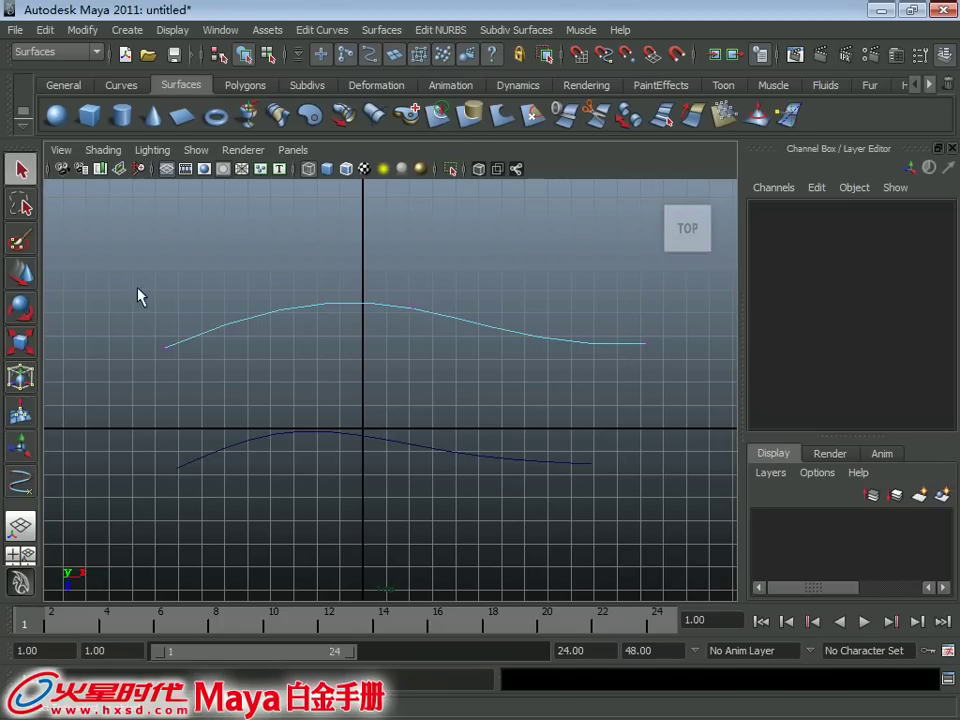
Show curve1's control vertices for editing and frame both curves in the top view.
{"action": "left_click_drag", "start_coordinate": [139, 296], "coordinate": [200, 355]}
{"action": "mouse_move", "coordinate": [258, 276]}
{"action": "right_mouse_down"}
{"action": "mouse_move", "coordinate": [183, 268]}
{"action": "mouse_move", "coordinate": [269, 387]}
{"action": "mouse_move", "coordinate": [178, 317]}
{"action": "mouse_move", "coordinate": [182, 353]}
{"action": "right_mouse_up"}
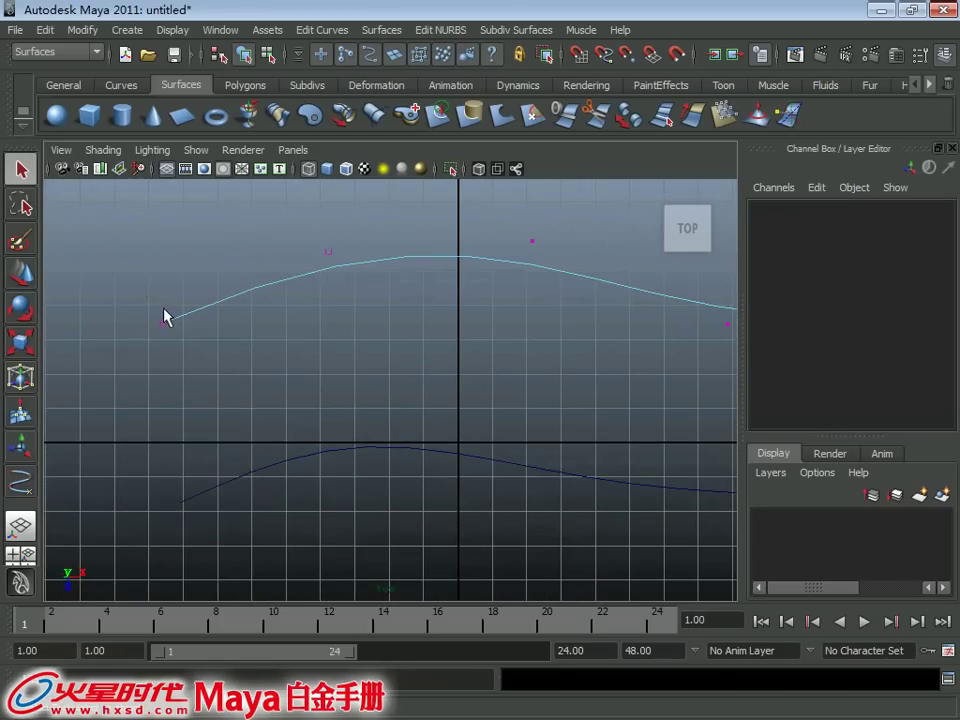
{"action": "right_click_drag", "start_coordinate": [170, 328], "coordinate": [322, 430], "text": "alt"}
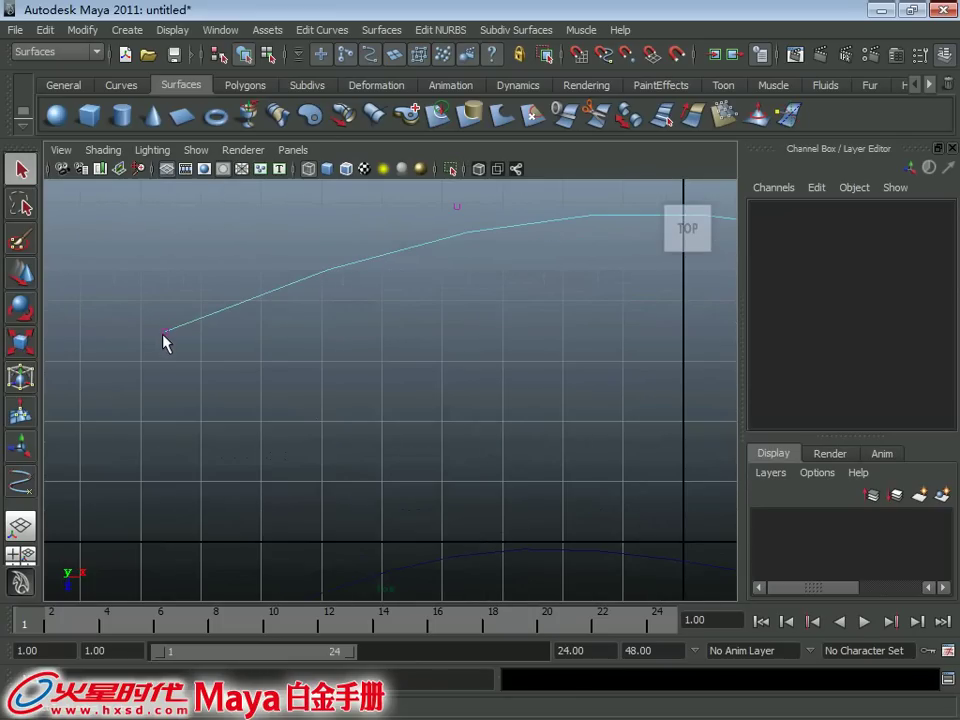
{"action": "right_click_drag", "start_coordinate": [193, 336], "coordinate": [193, 298], "text": "alt"}
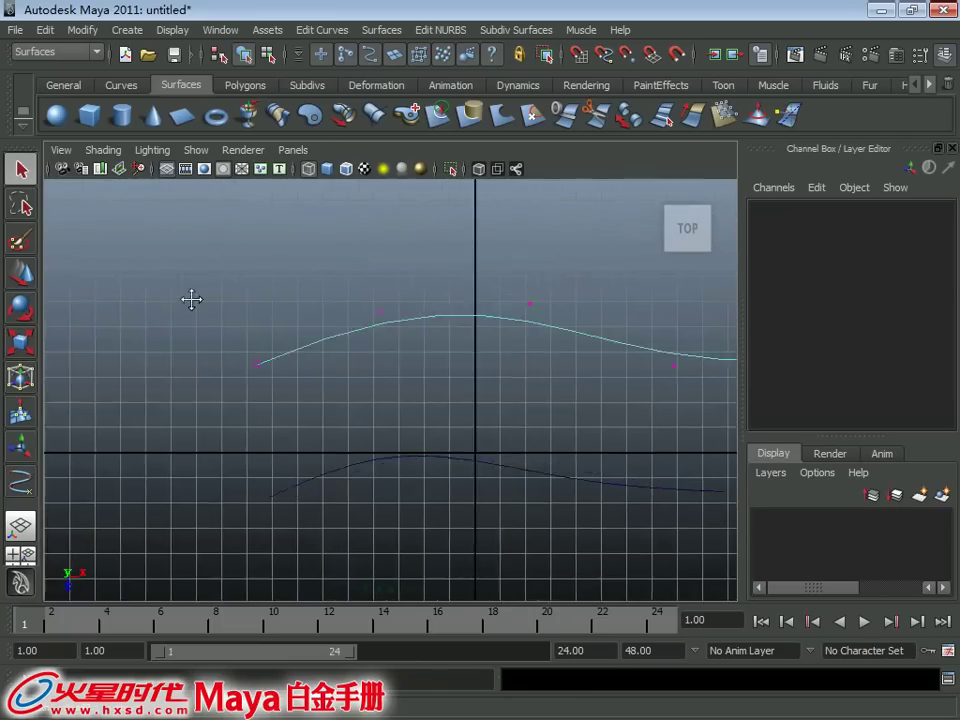
{"action": "mouse_move", "coordinate": [193, 298]}
{"action": "middle_mouse_down", "text": "alt"}
{"action": "mouse_move", "coordinate": [311, 319]}
{"action": "mouse_move", "coordinate": [184, 405]}
{"action": "middle_mouse_up", "text": "alt"}
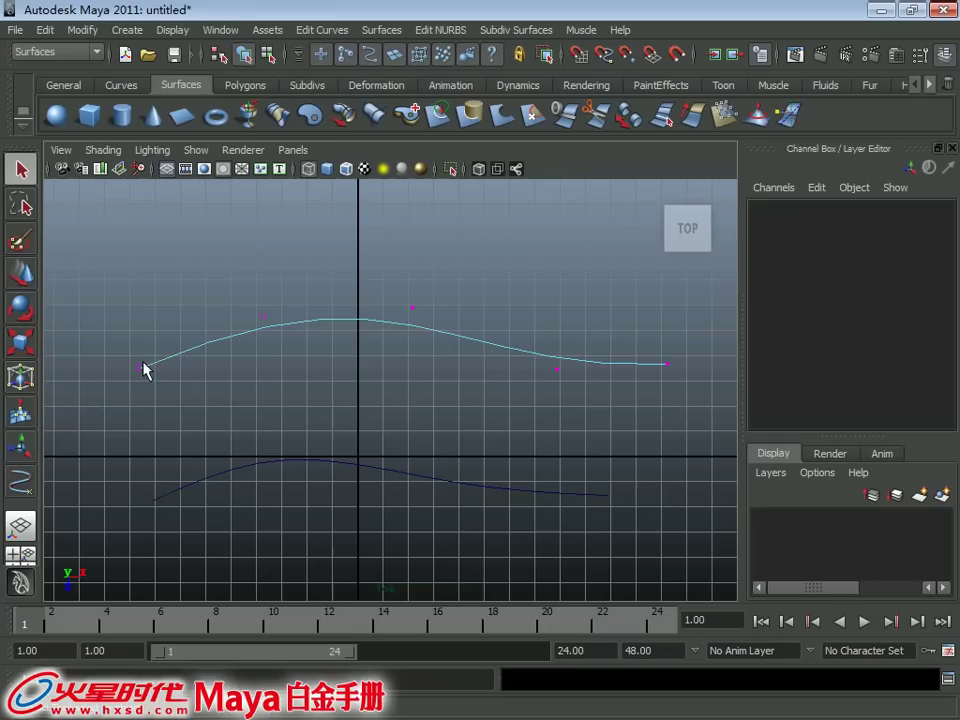
Put the lower curve into control-vertex mode and select its first CV.
{"action": "left_click", "coordinate": [185, 485]}
{"action": "mouse_move", "coordinate": [206, 366]}
{"action": "right_mouse_down"}
{"action": "mouse_move", "coordinate": [208, 430]}
{"action": "mouse_move", "coordinate": [103, 368]}
{"action": "right_mouse_up"}
{"action": "mouse_move", "coordinate": [171, 483]}
{"action": "left_mouse_down"}
{"action": "mouse_move", "coordinate": [140, 518]}
{"action": "mouse_move", "coordinate": [152, 510]}
{"action": "left_mouse_up"}
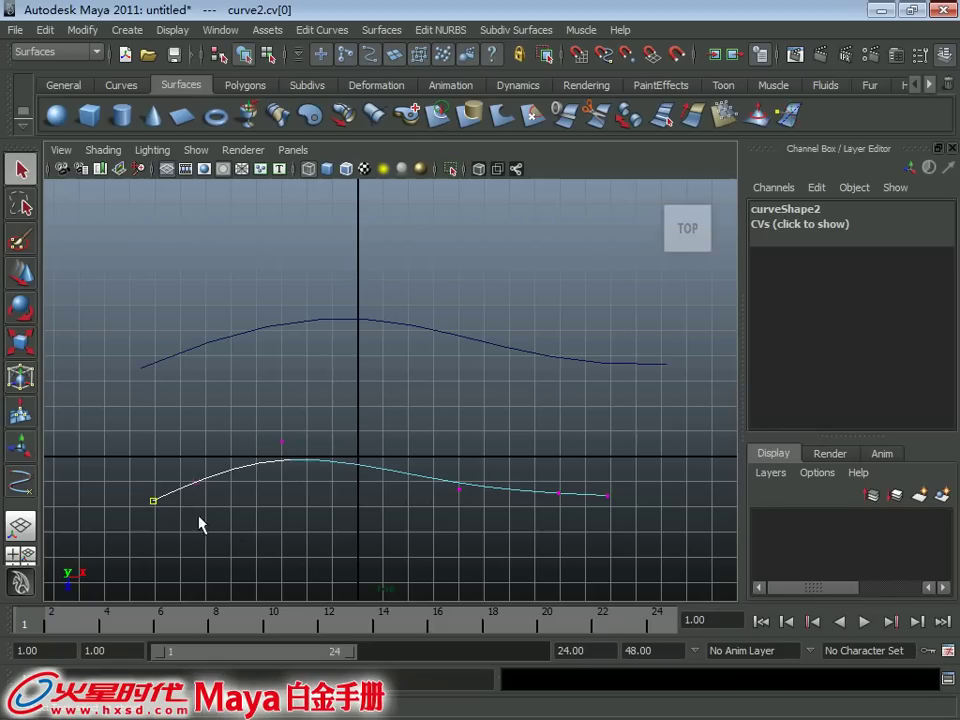
{"action": "middle_click_drag", "start_coordinate": [176, 489], "coordinate": [216, 441], "text": "alt"}
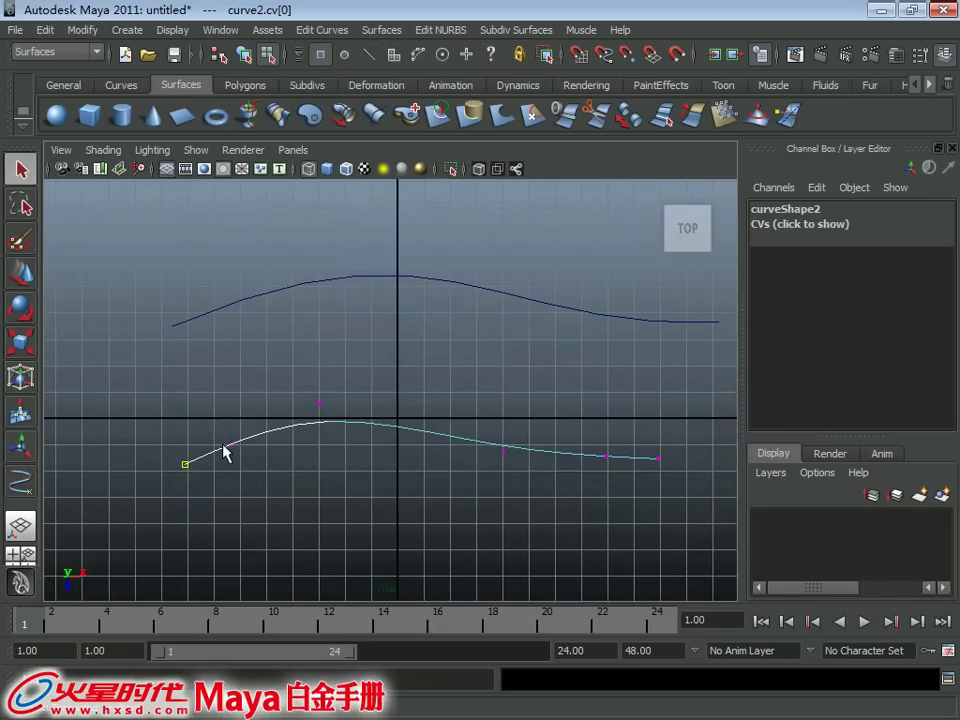
Return to object mode with F8 and select both wave curves.
{"action": "key", "text": "F8"}
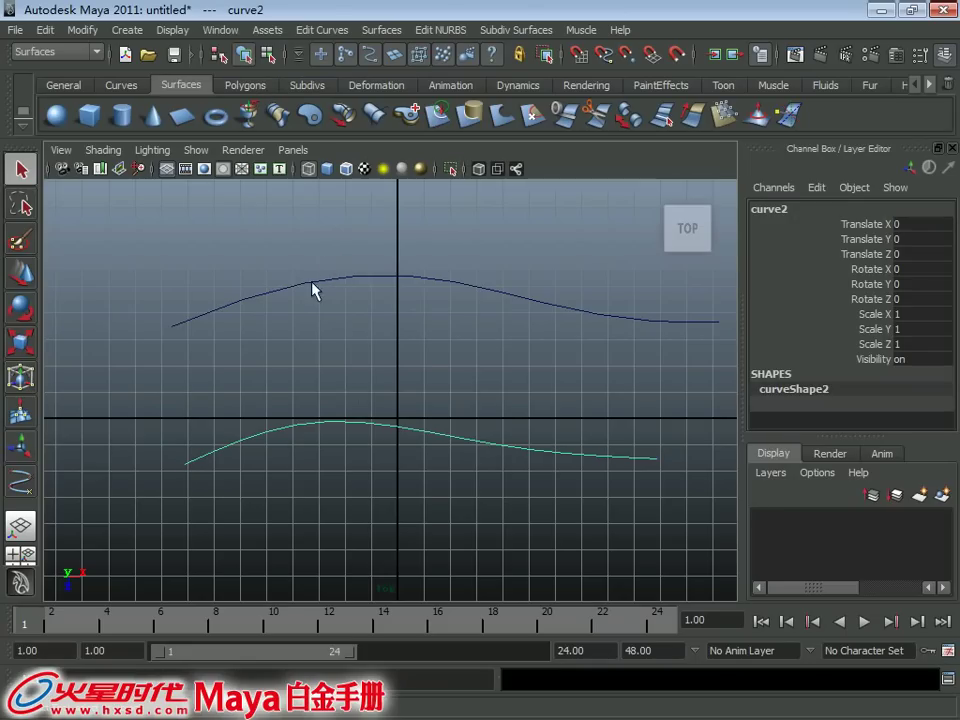
{"action": "middle_click_drag", "start_coordinate": [313, 290], "coordinate": [304, 287], "text": "alt"}
{"action": "left_click_drag", "start_coordinate": [244, 240], "coordinate": [313, 368]}
{"action": "left_click_drag", "start_coordinate": [314, 430], "coordinate": [314, 428]}
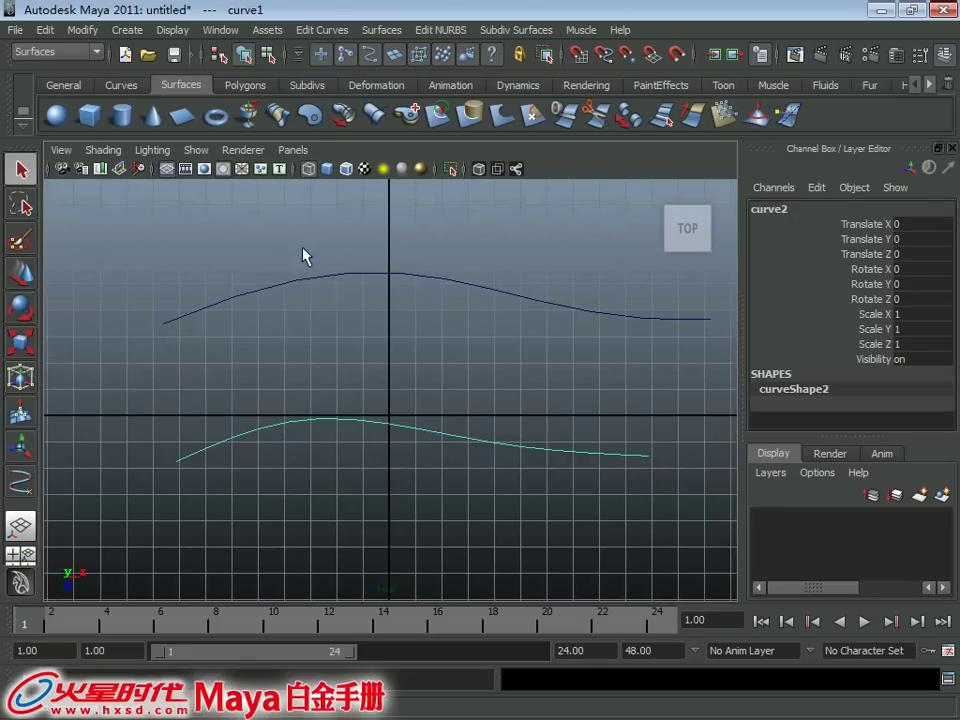
{"action": "left_click", "coordinate": [310, 278]}
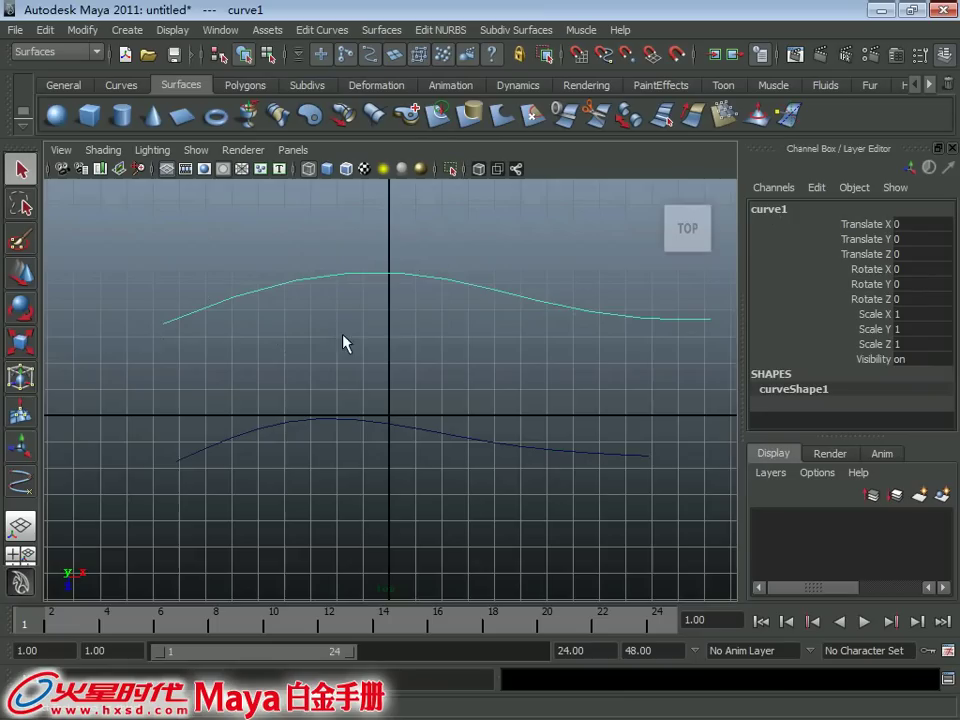
{"action": "middle_click_drag", "start_coordinate": [315, 259], "coordinate": [302, 275], "text": "alt"}
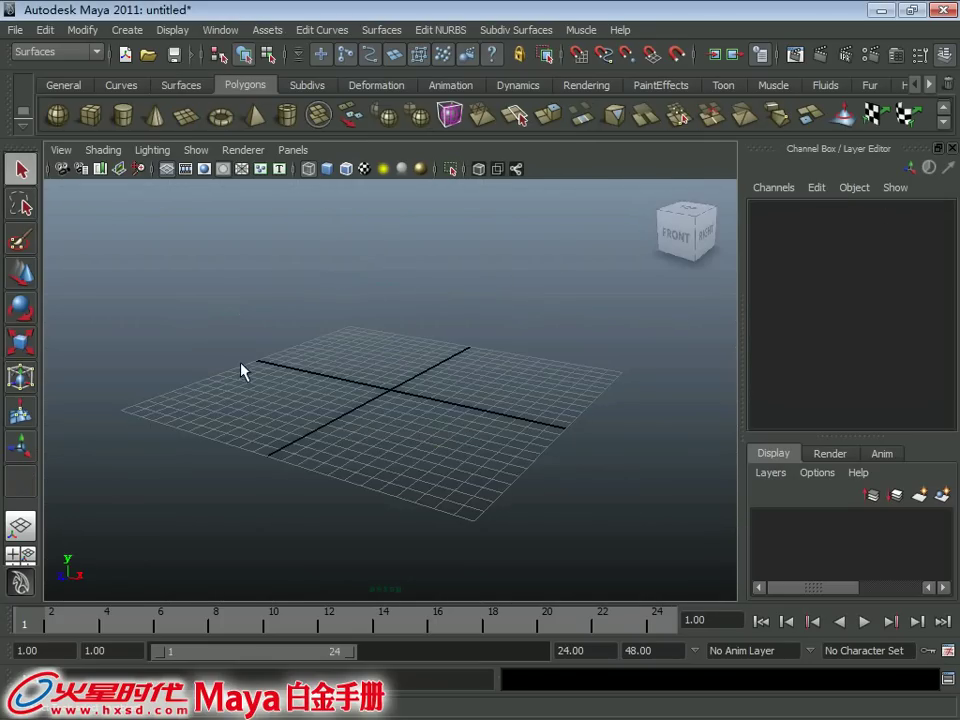
Set the CV Curve Tool's curve degree to 1 Linear and close its tool settings.
{"action": "left_click", "coordinate": [127, 30]}
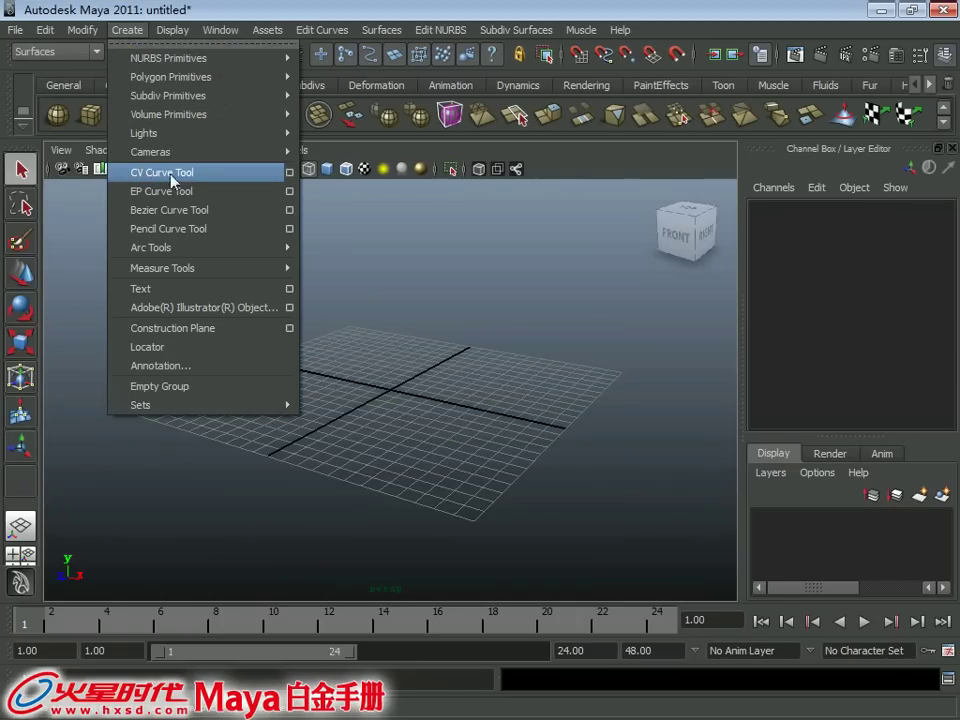
{"action": "left_click", "coordinate": [293, 175]}
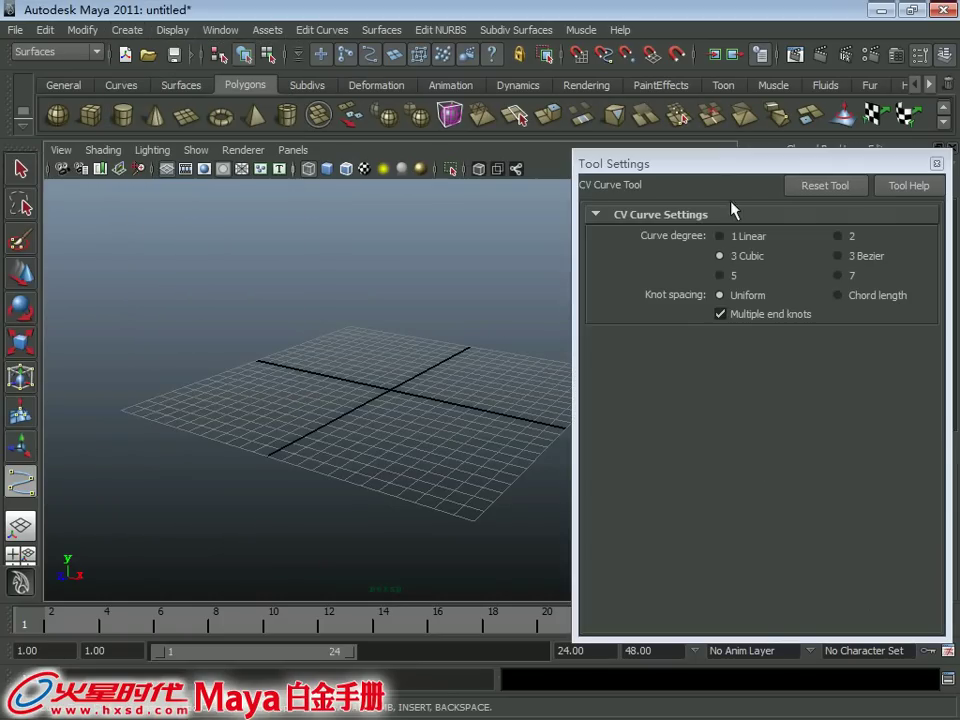
{"action": "left_click_drag", "start_coordinate": [711, 168], "coordinate": [551, 173]}
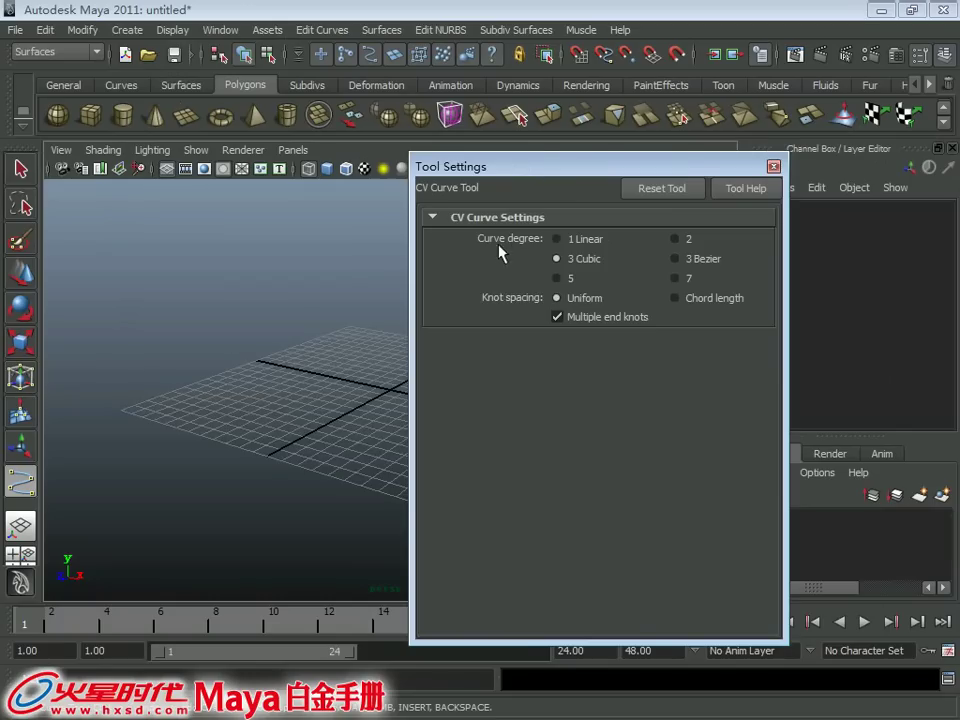
{"action": "left_click", "coordinate": [556, 239]}
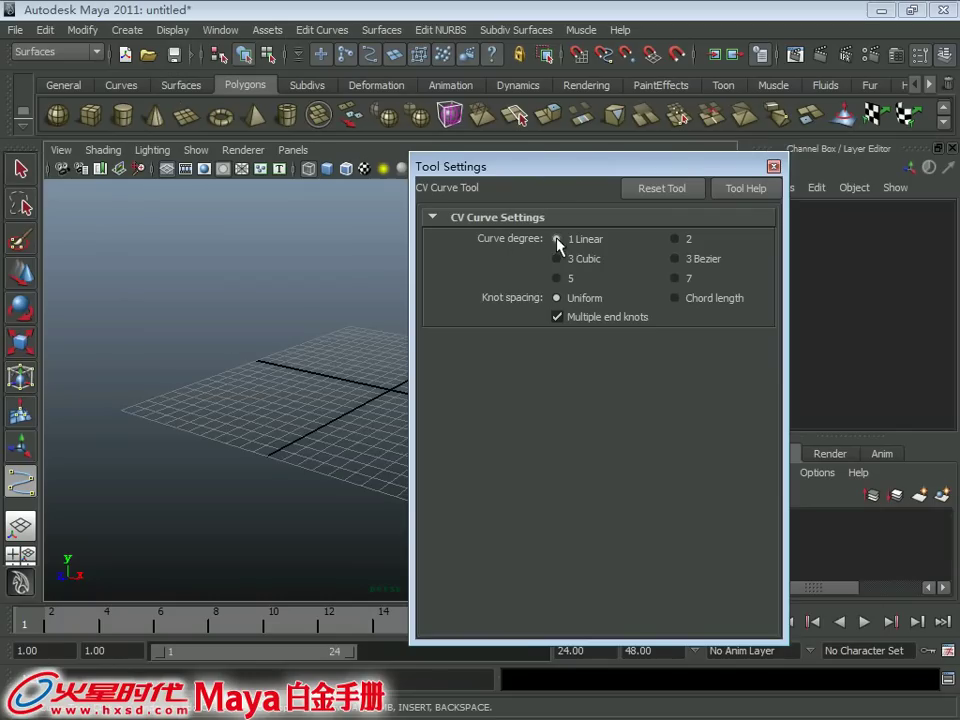
{"action": "left_click", "coordinate": [682, 280]}
{"action": "left_click", "coordinate": [773, 167]}
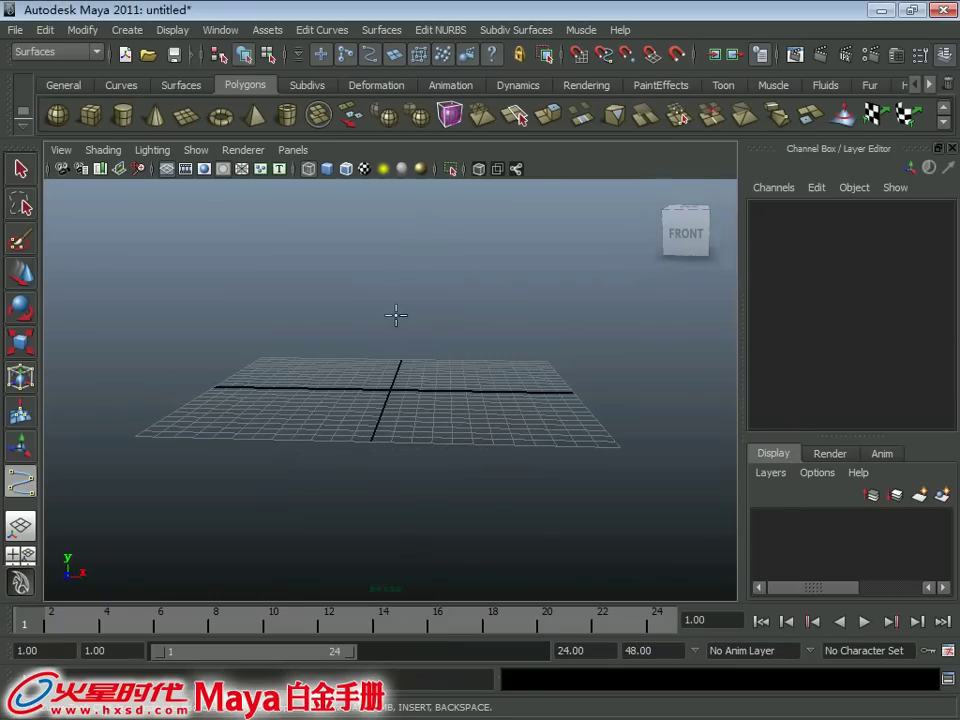
In the front view, draw a straight linear curve1 from points placed left to right.
{"action": "key", "text": "space"}
{"action": "left_click_drag", "start_coordinate": [396, 316], "coordinate": [407, 362]}
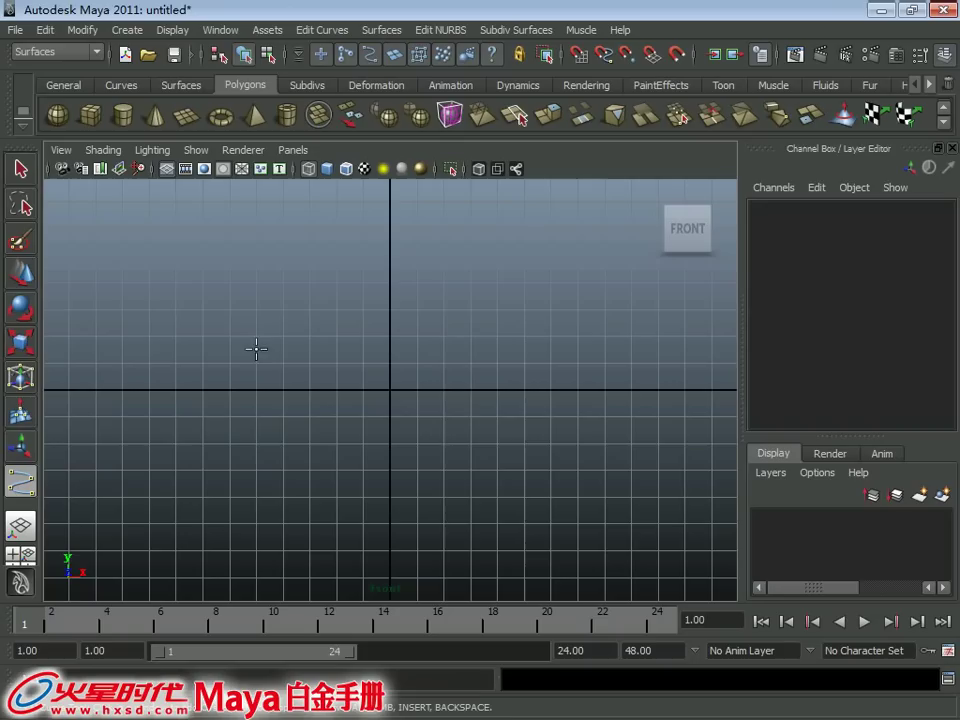
{"action": "left_click", "coordinate": [205, 310]}
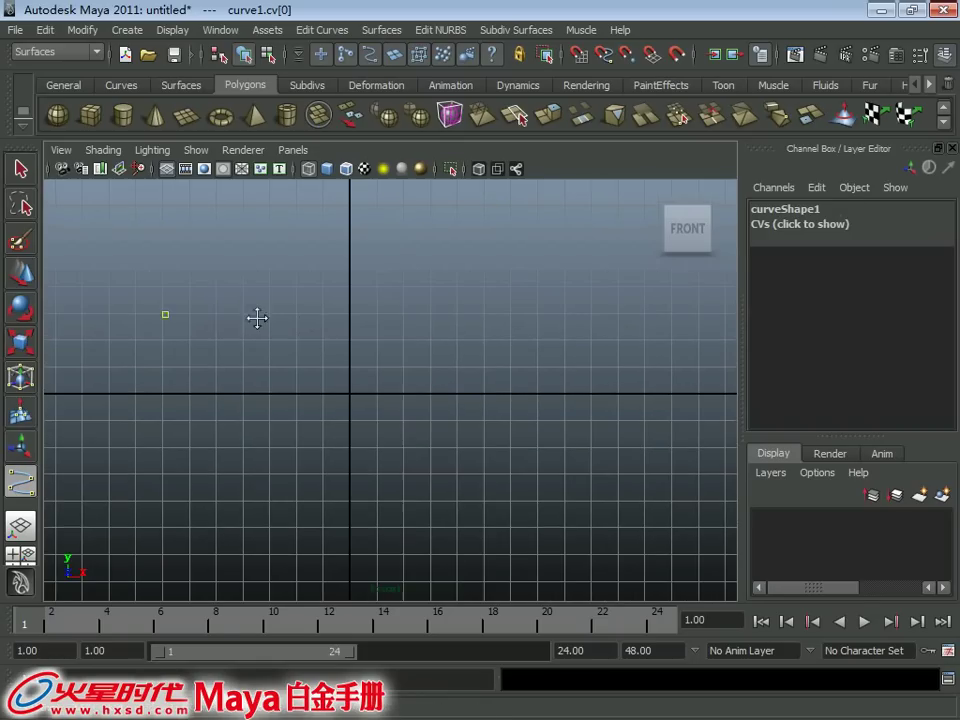
{"action": "left_click", "coordinate": [275, 313]}
{"action": "left_click", "coordinate": [284, 314]}
{"action": "left_click", "coordinate": [404, 314]}
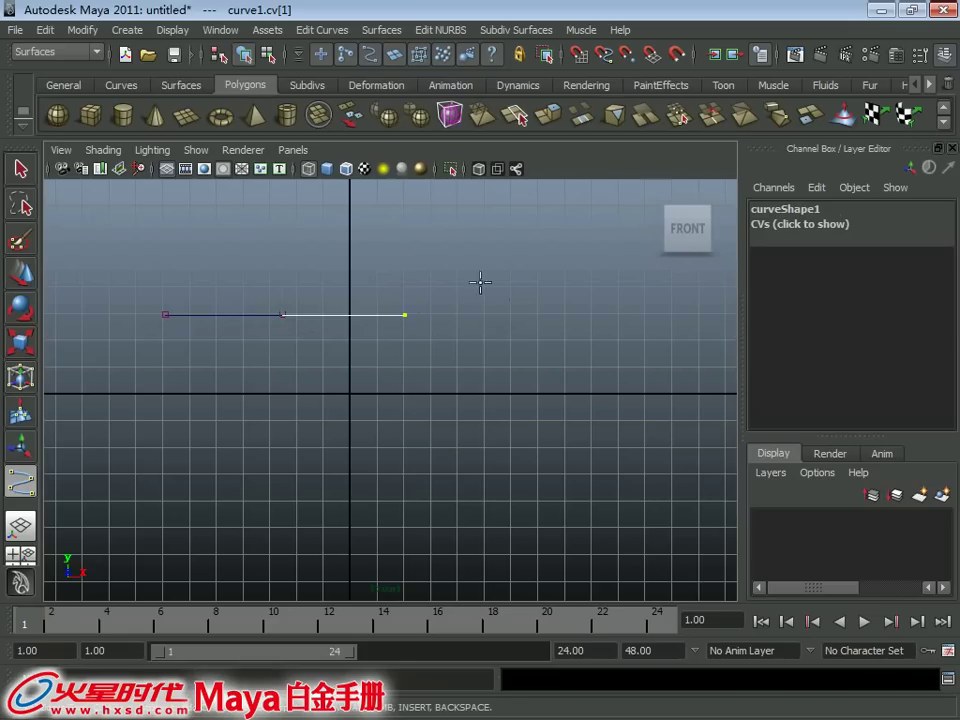
{"action": "left_click_drag", "start_coordinate": [533, 315], "coordinate": [555, 324]}
{"action": "key", "text": "Return"}
Draw a bent four-point linear curve2 descending to the lower right, then start a new scene.
{"action": "middle_click_drag", "start_coordinate": [201, 365], "coordinate": [197, 311], "text": "alt"}
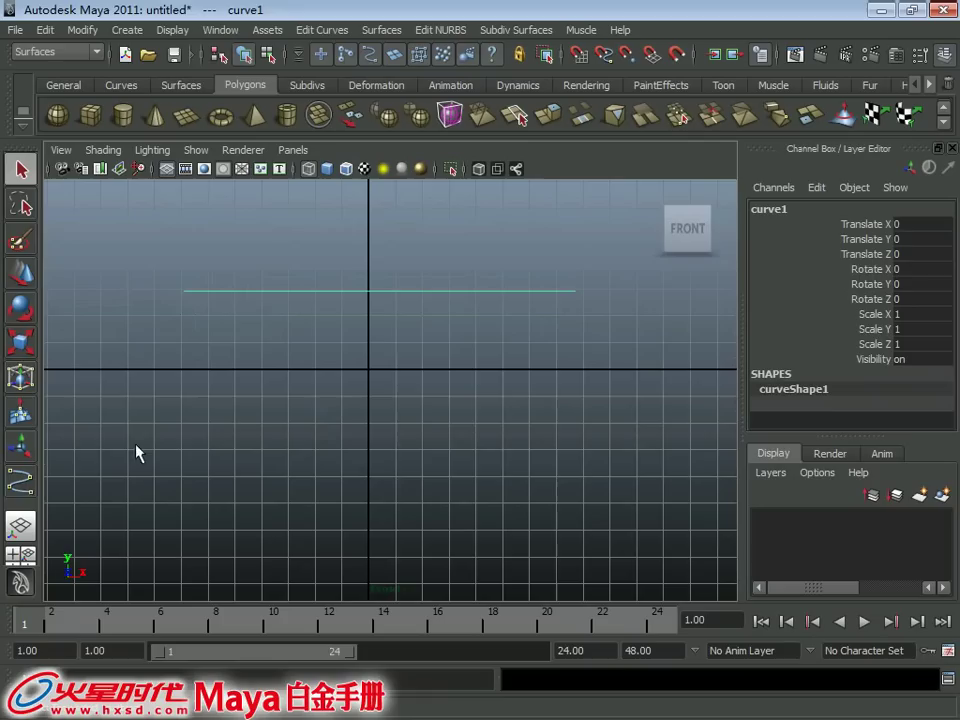
{"action": "left_click", "coordinate": [20, 481]}
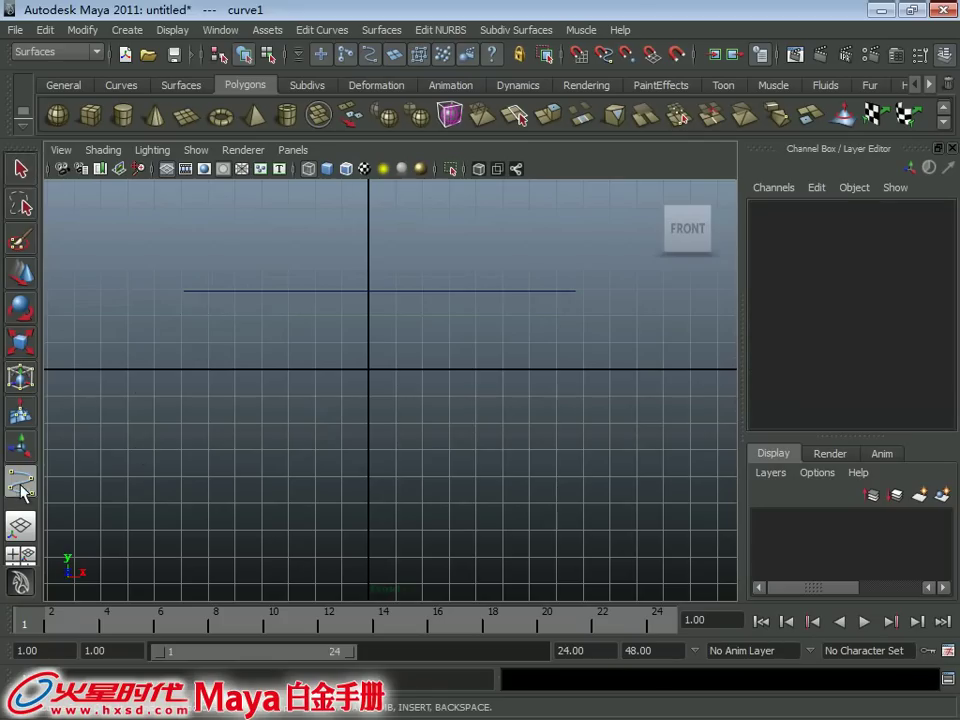
{"action": "left_click", "coordinate": [172, 363]}
{"action": "left_click", "coordinate": [360, 392]}
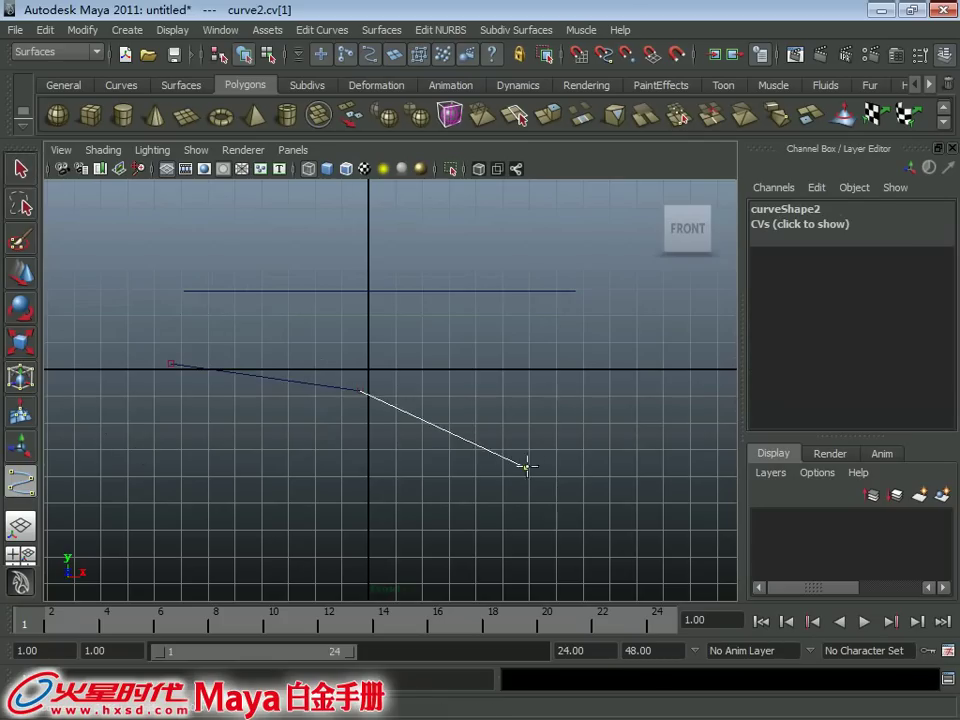
{"action": "left_click", "coordinate": [533, 461]}
{"action": "left_click", "coordinate": [642, 530]}
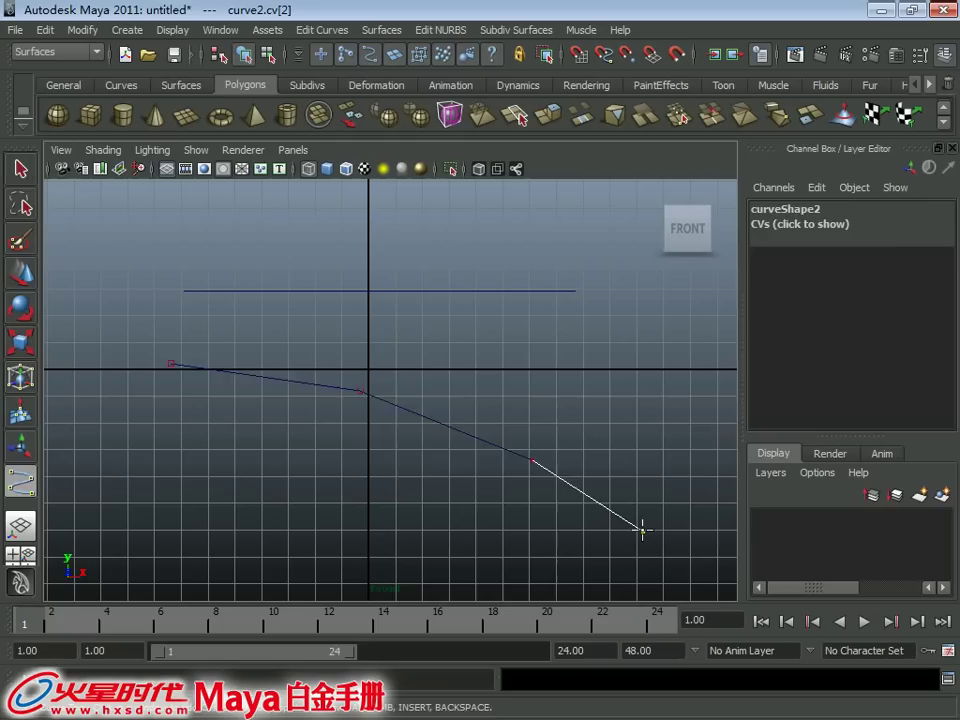
{"action": "key", "text": "Return"}
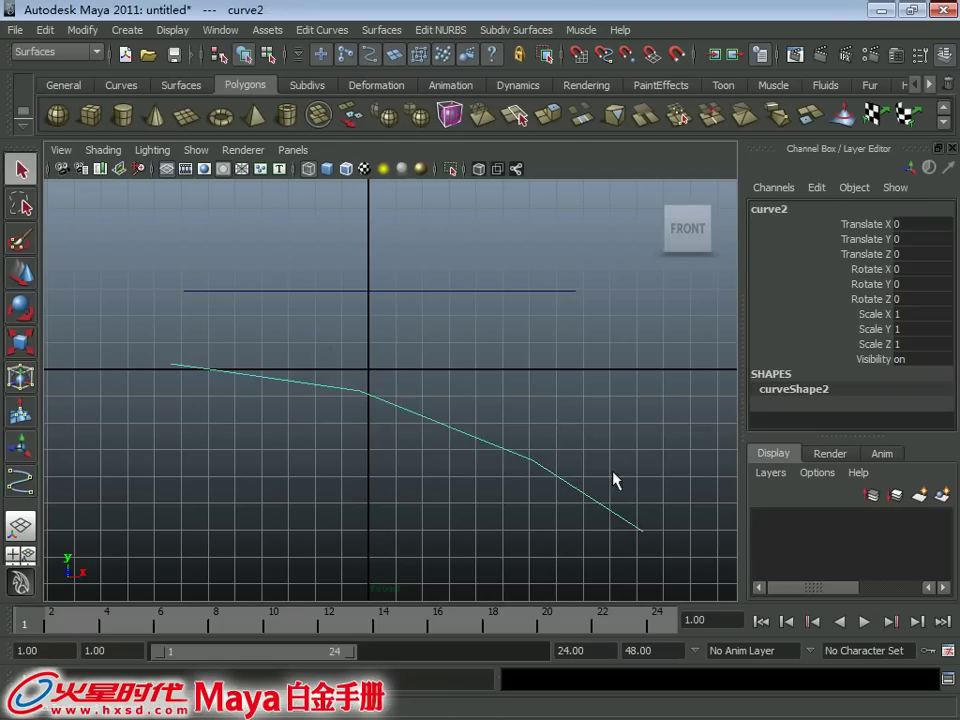
{"action": "middle_click_drag", "start_coordinate": [613, 480], "coordinate": [445, 458], "text": "alt"}
{"action": "key", "text": "ctrl+n"}
Discard the linear curves without saving and reset the CV Curve Tool to 3 Cubic.
{"action": "left_click", "coordinate": [489, 374]}
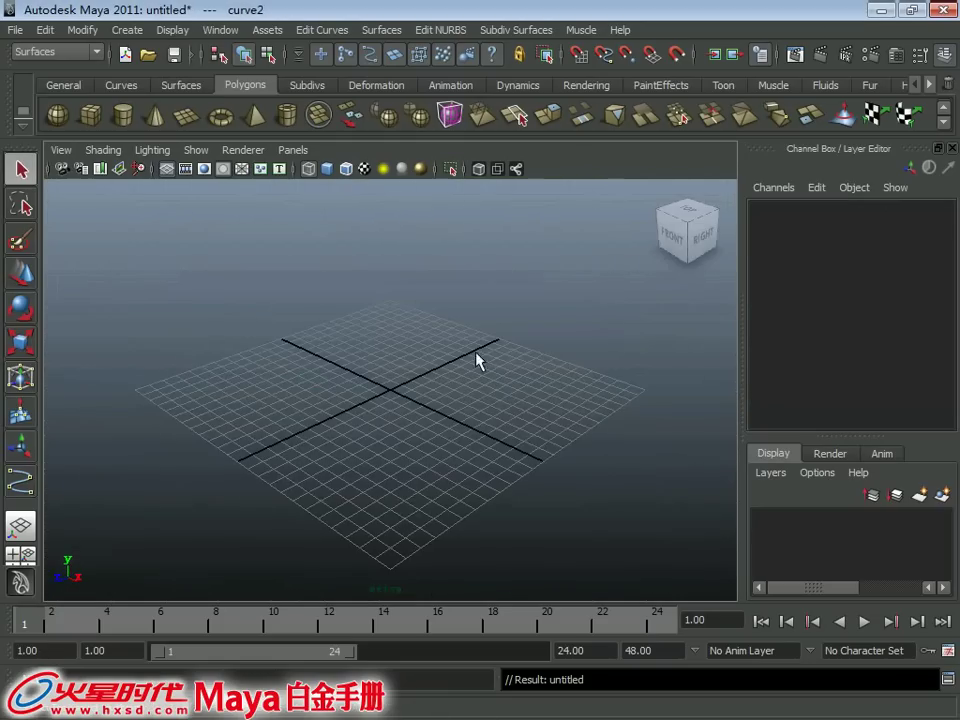
{"action": "double_click", "coordinate": [20, 482]}
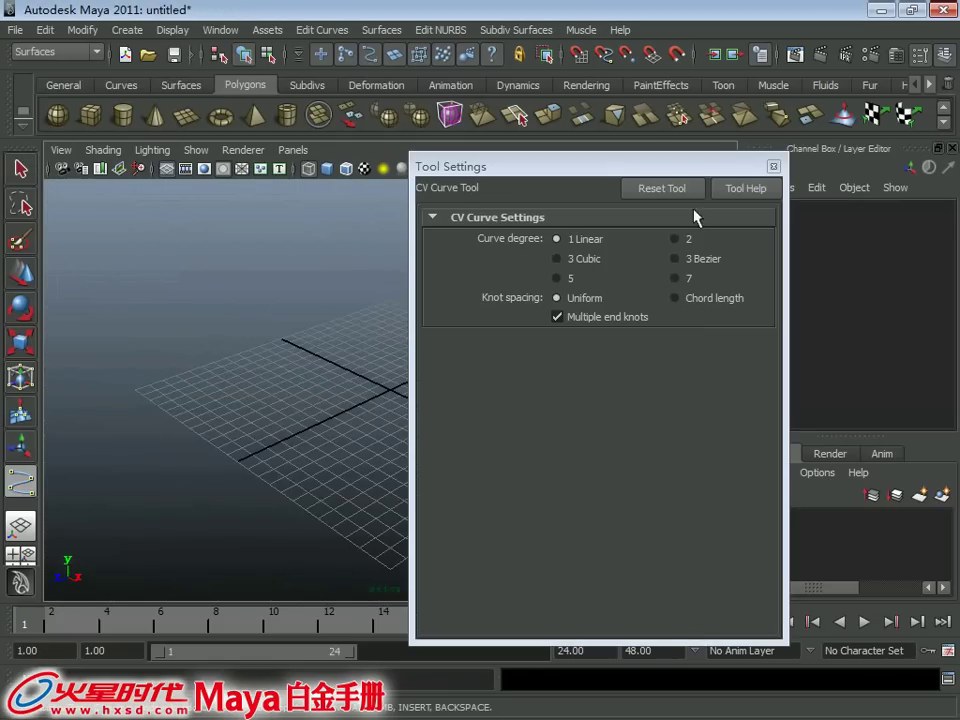
{"action": "left_click", "coordinate": [672, 188]}
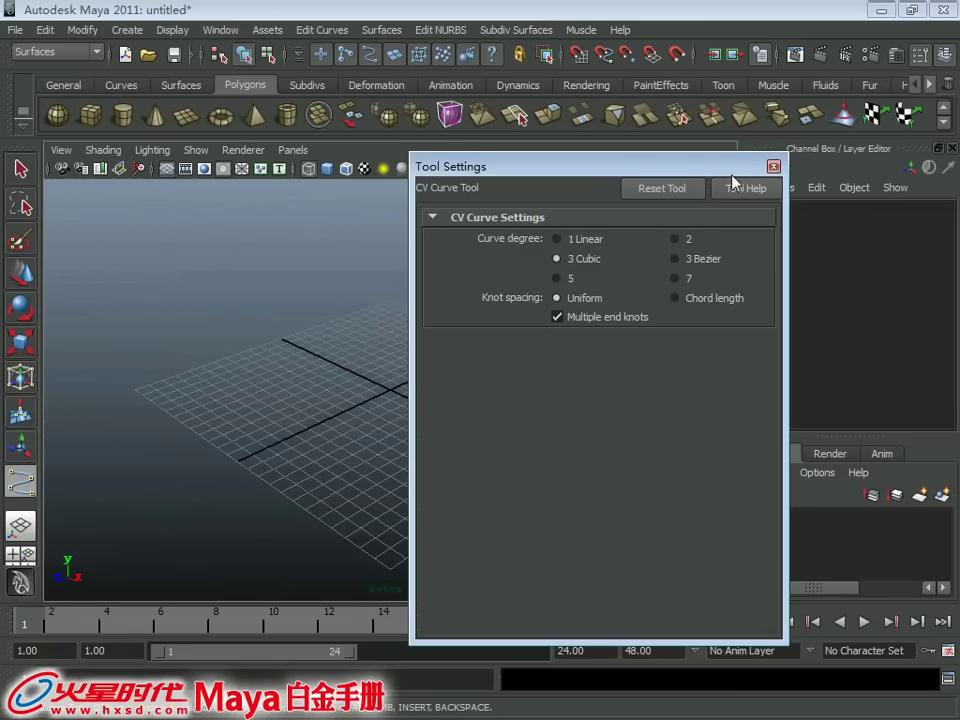
{"action": "left_click", "coordinate": [727, 165]}
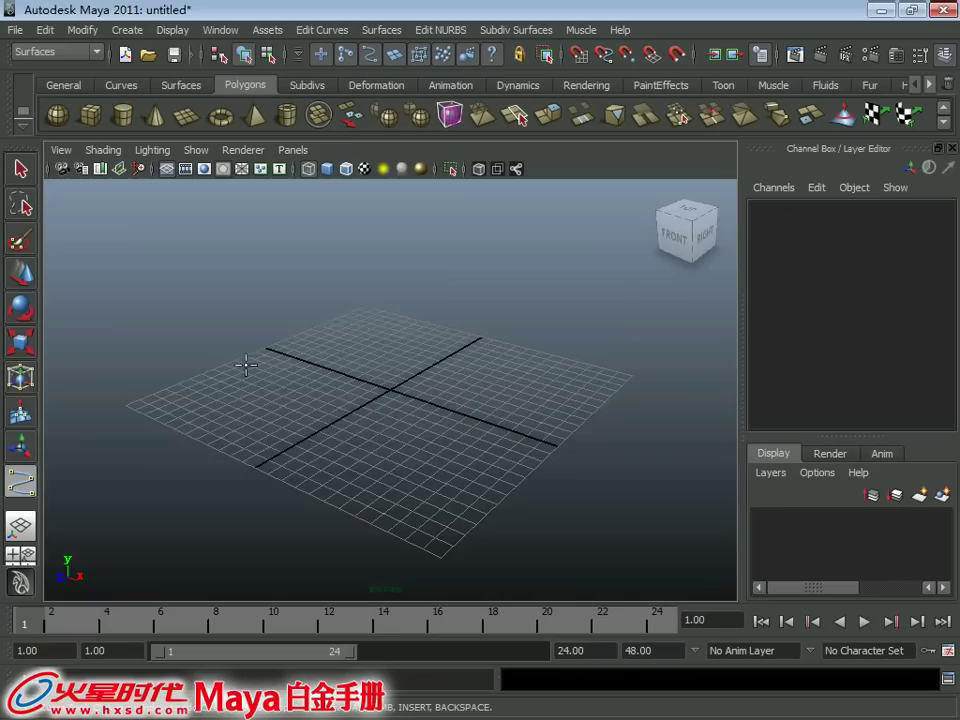
In the top view, draw an arch-shaped cubic curve1 from four CVs.
{"action": "key", "text": "space"}
{"action": "left_click_drag", "start_coordinate": [246, 366], "coordinate": [214, 349]}
{"action": "left_click", "coordinate": [193, 395]}
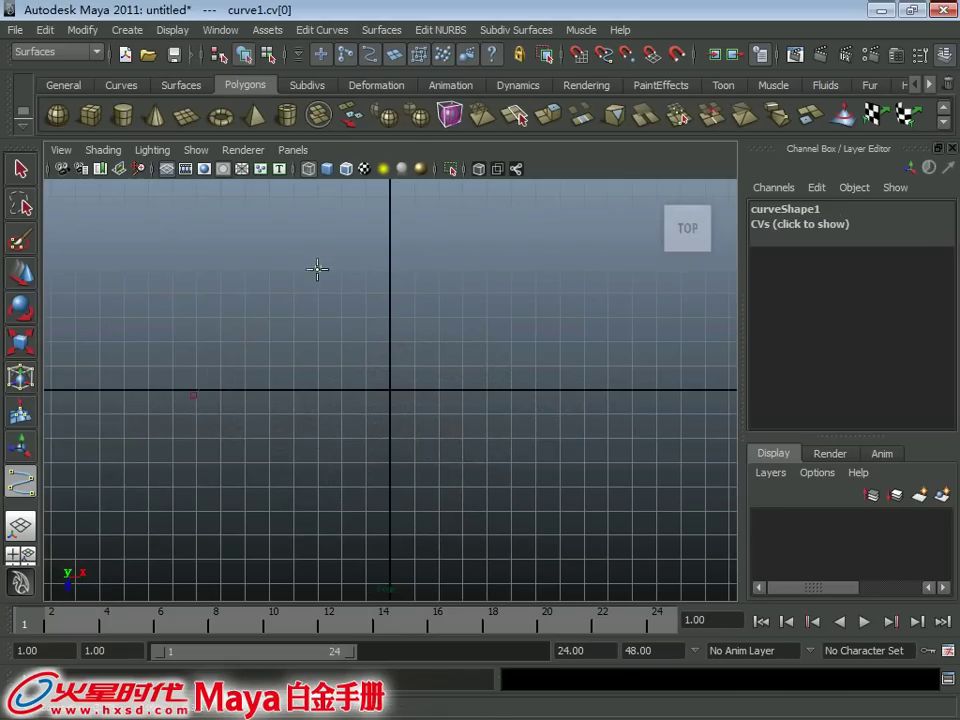
{"action": "left_click", "coordinate": [318, 288]}
{"action": "left_click", "coordinate": [532, 290]}
{"action": "left_click_drag", "start_coordinate": [604, 379], "coordinate": [613, 393]}
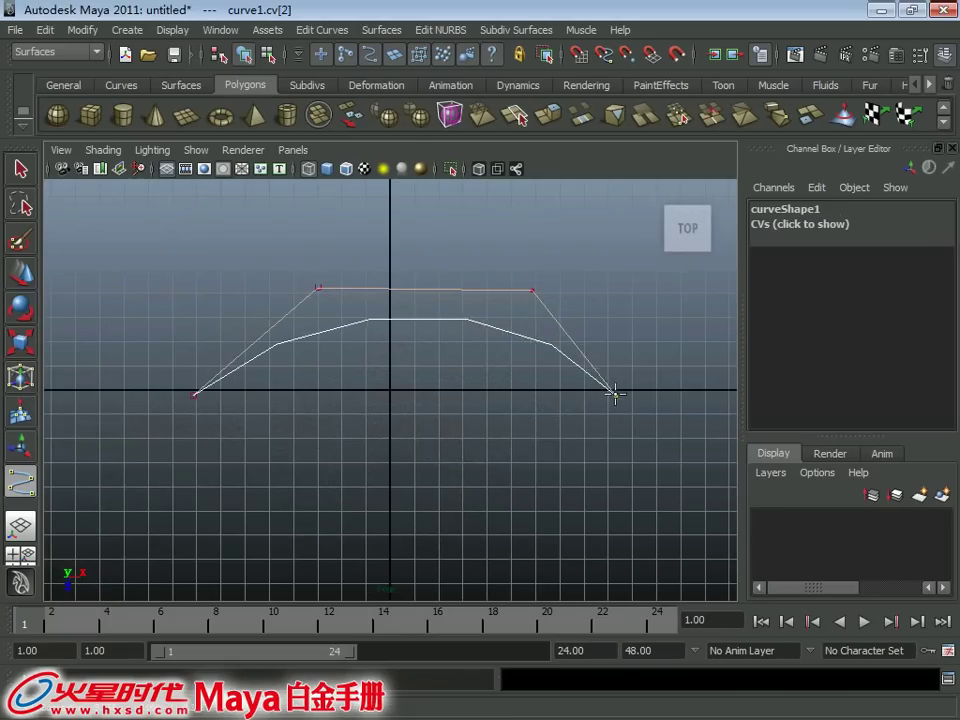
{"action": "key", "text": "Return"}
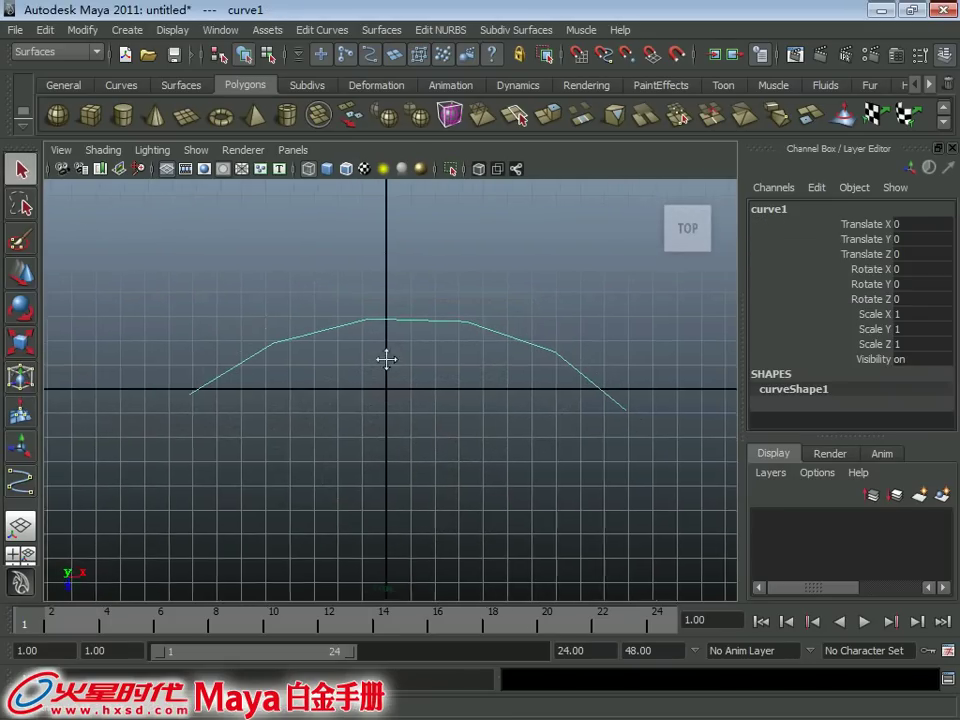
{"action": "middle_click_drag", "start_coordinate": [386, 359], "coordinate": [366, 346], "text": "alt"}
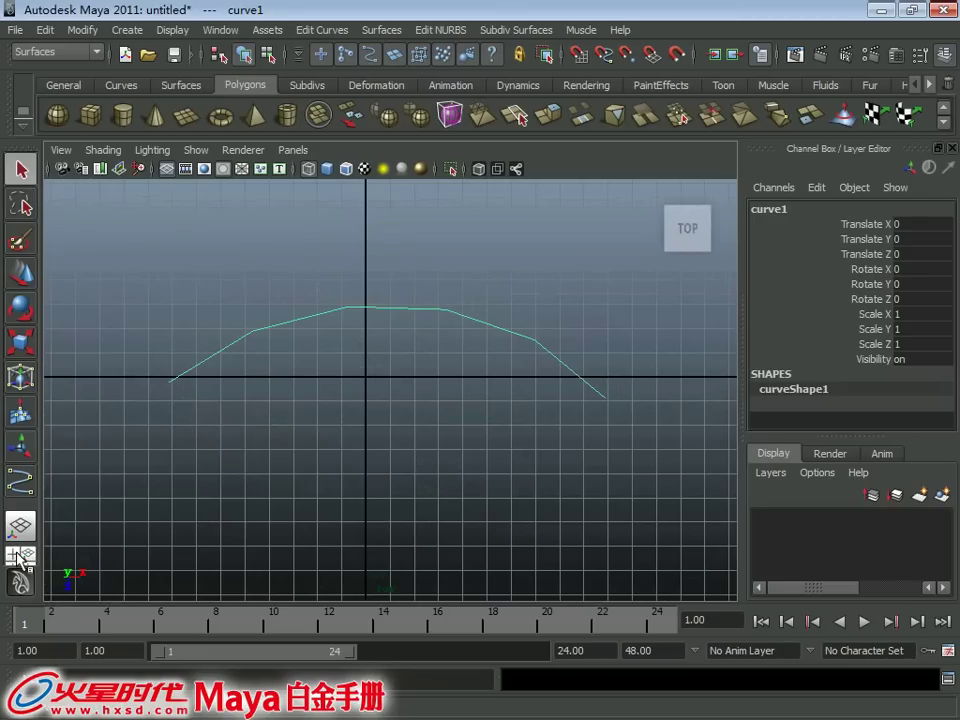
{"action": "double_click", "coordinate": [20, 482]}
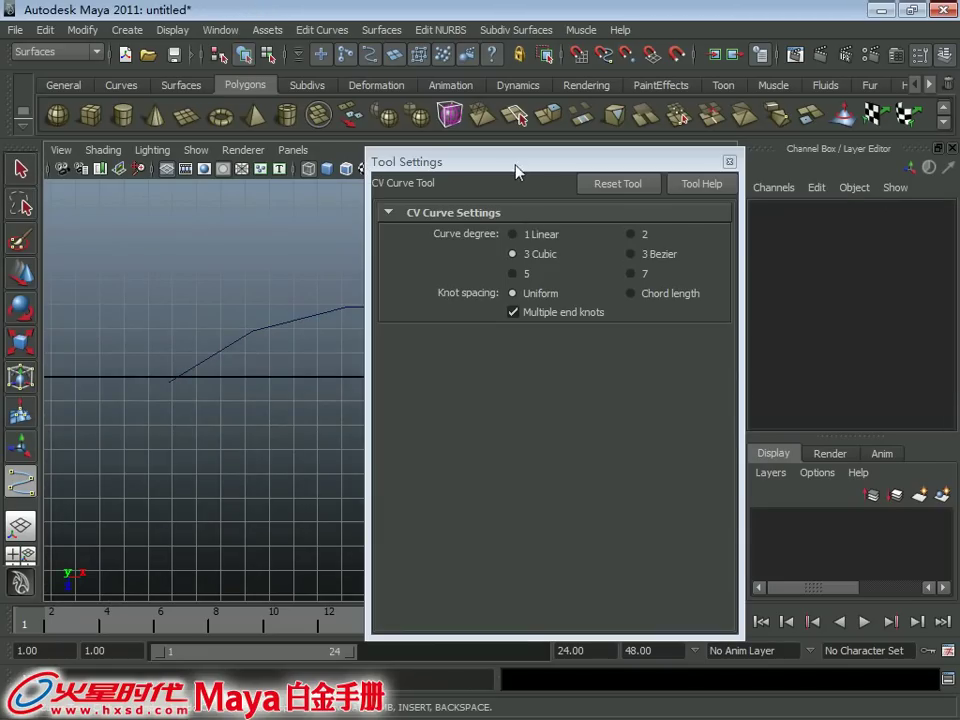
Close the CV Curve Tool settings and start a new scene, discarding the arch curve.
{"action": "left_click_drag", "start_coordinate": [517, 172], "coordinate": [615, 162]}
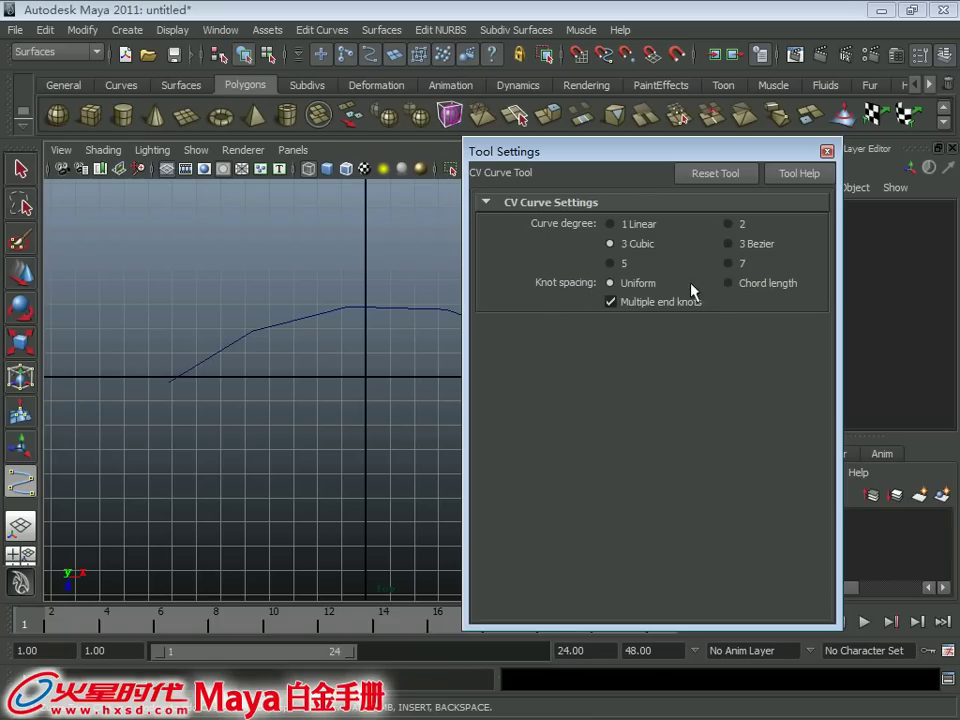
{"action": "left_click", "coordinate": [827, 152]}
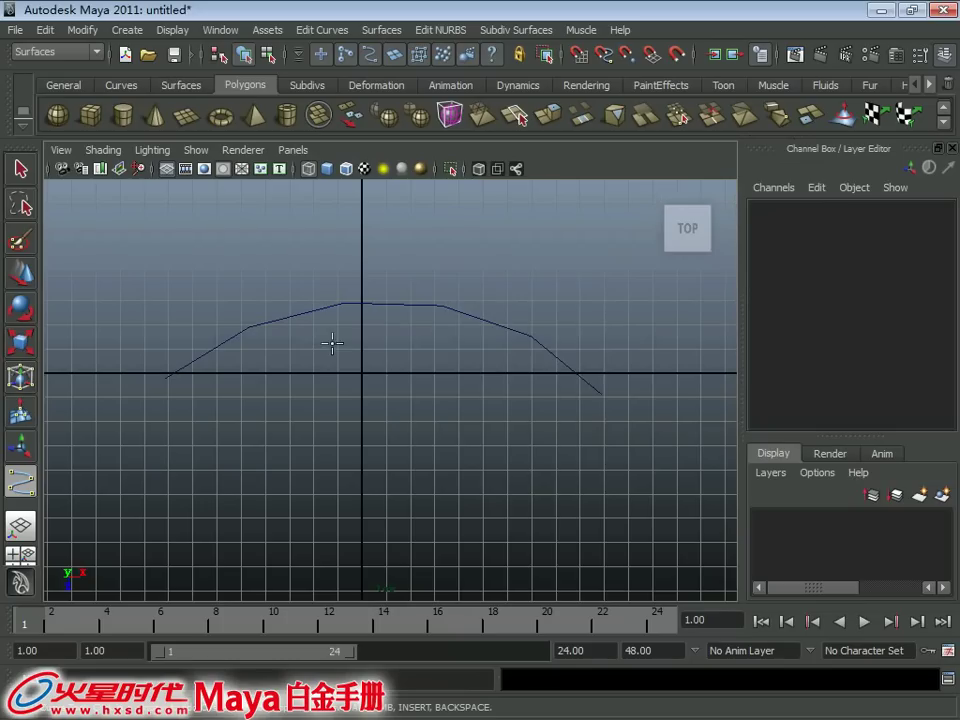
{"action": "key", "text": "ctrl+n"}
Discard the arch curve unsaved, pick the Bezier Curve Tool and switch to the top view.
{"action": "left_click", "coordinate": [489, 375]}
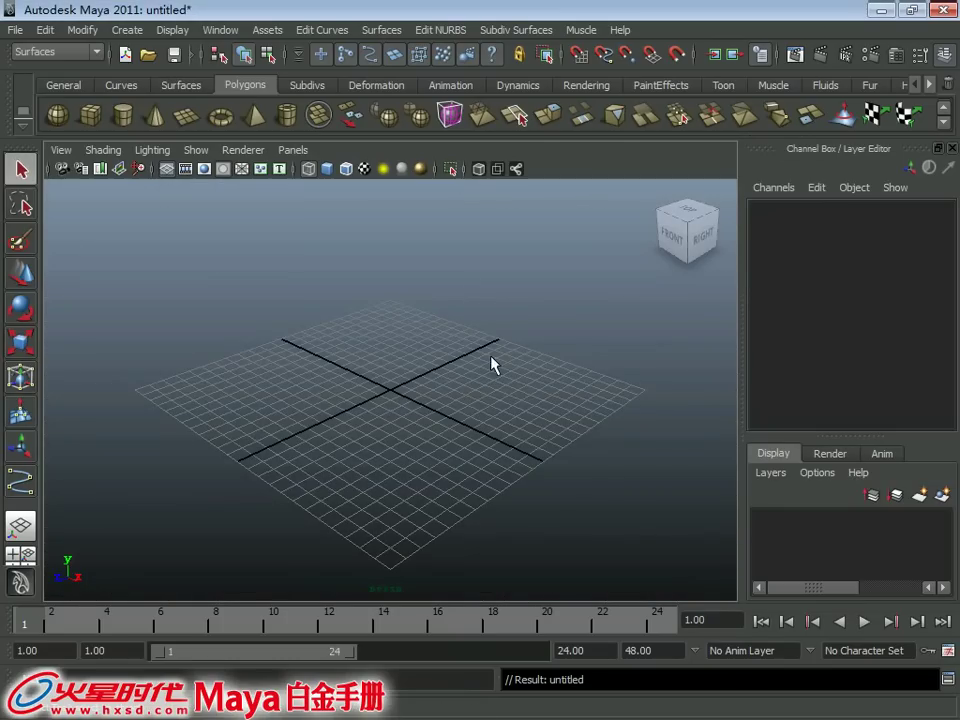
{"action": "left_click", "coordinate": [126, 29]}
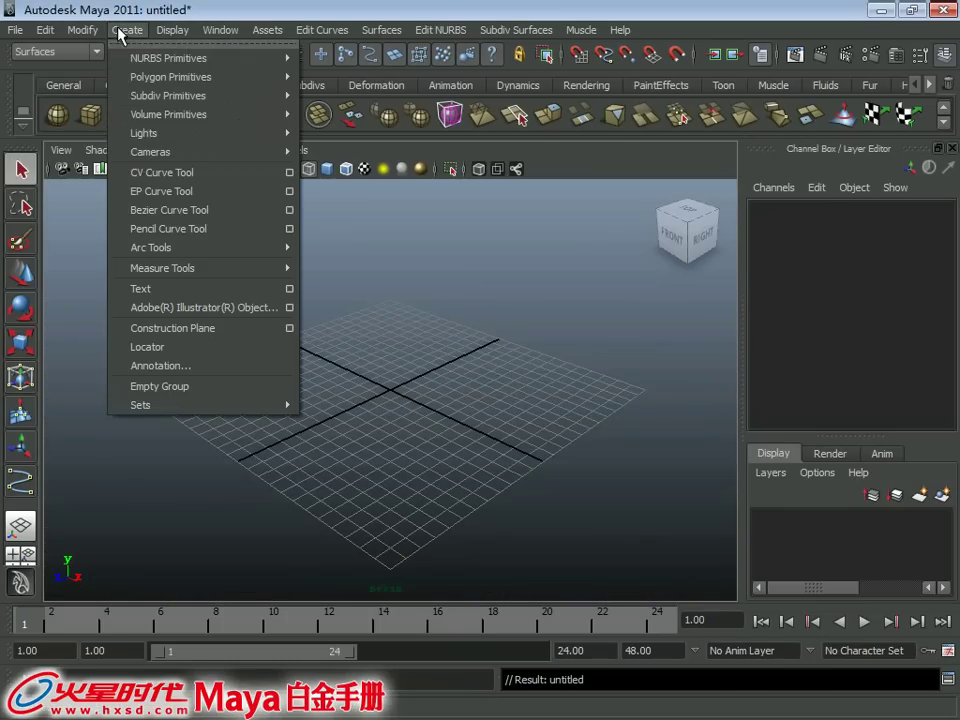
{"action": "left_click", "coordinate": [157, 212]}
{"action": "key", "text": "space"}
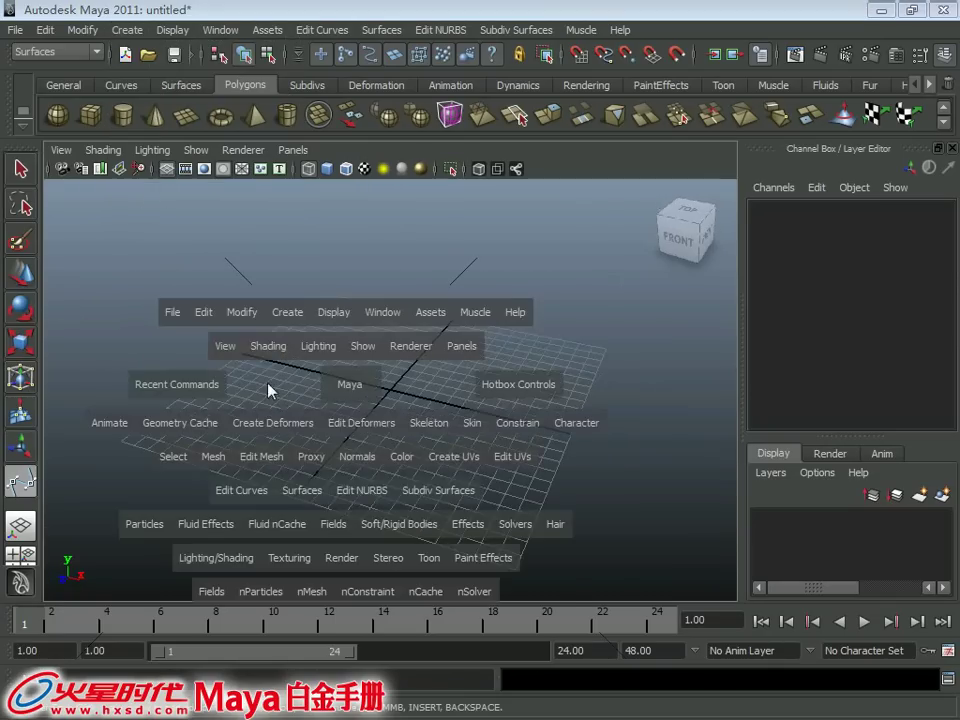
{"action": "left_click_drag", "start_coordinate": [268, 390], "coordinate": [193, 304]}
Place six Bezier anchors with dragged tangents to form the looping spiral curve bezier1.
{"action": "left_click", "coordinate": [168, 331]}
{"action": "mouse_move", "coordinate": [385, 228]}
{"action": "left_mouse_down"}
{"action": "mouse_move", "coordinate": [422, 257]}
{"action": "mouse_move", "coordinate": [467, 271]}
{"action": "mouse_move", "coordinate": [517, 239]}
{"action": "left_mouse_up"}
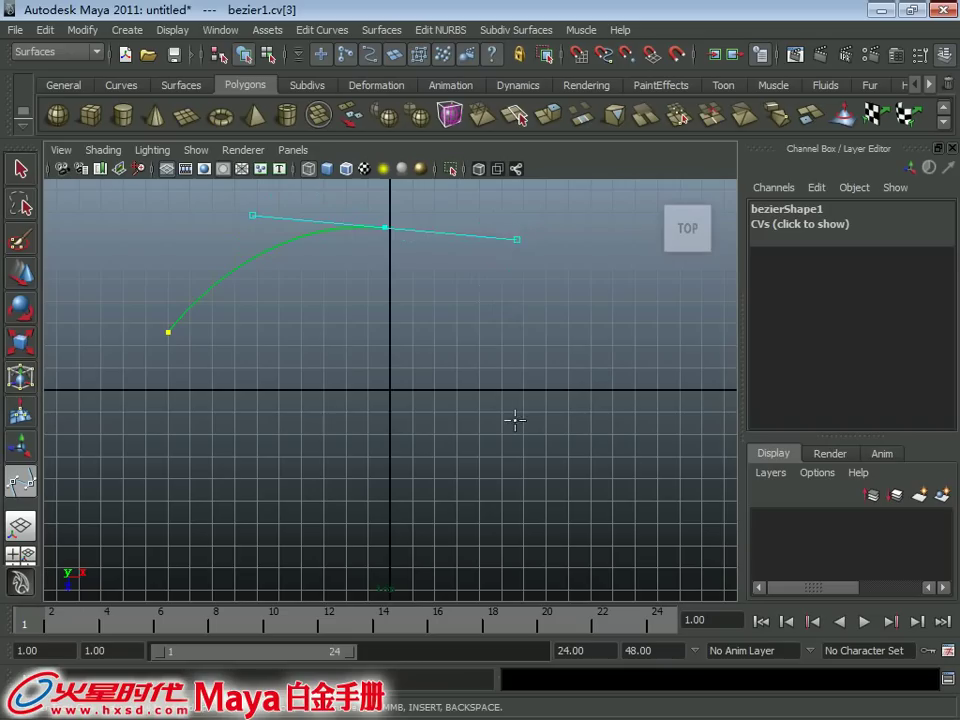
{"action": "left_click_drag", "start_coordinate": [527, 397], "coordinate": [497, 437]}
{"action": "mouse_move", "coordinate": [324, 348]}
{"action": "left_mouse_down"}
{"action": "mouse_move", "coordinate": [374, 283]}
{"action": "mouse_move", "coordinate": [384, 214]}
{"action": "mouse_move", "coordinate": [388, 249]}
{"action": "mouse_move", "coordinate": [375, 266]}
{"action": "mouse_move", "coordinate": [361, 228]}
{"action": "left_mouse_up"}
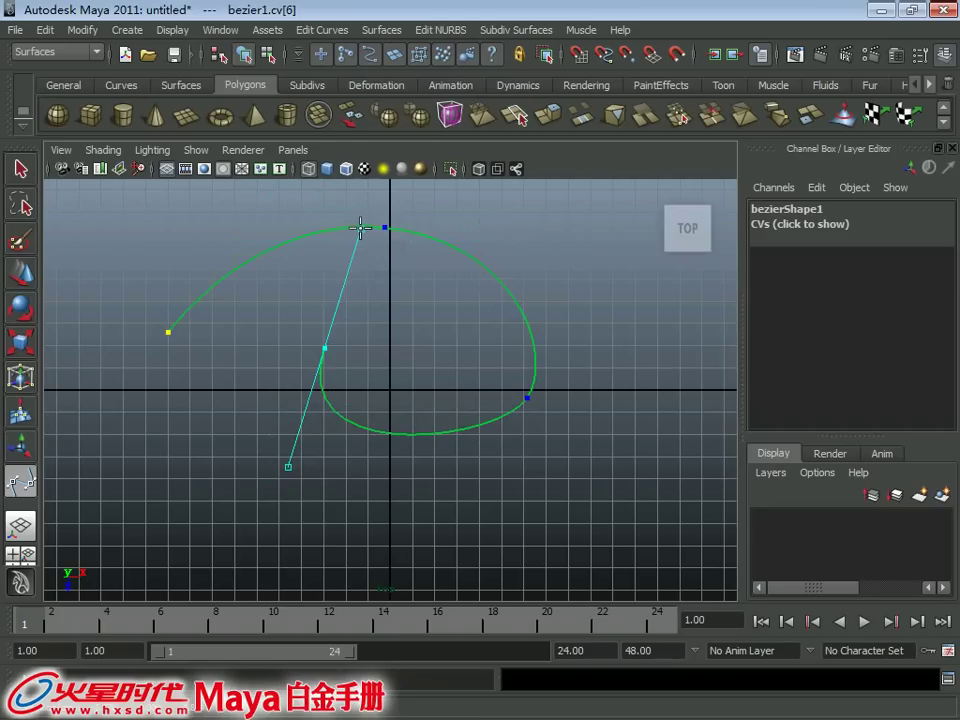
{"action": "left_click_drag", "start_coordinate": [664, 371], "coordinate": [702, 485]}
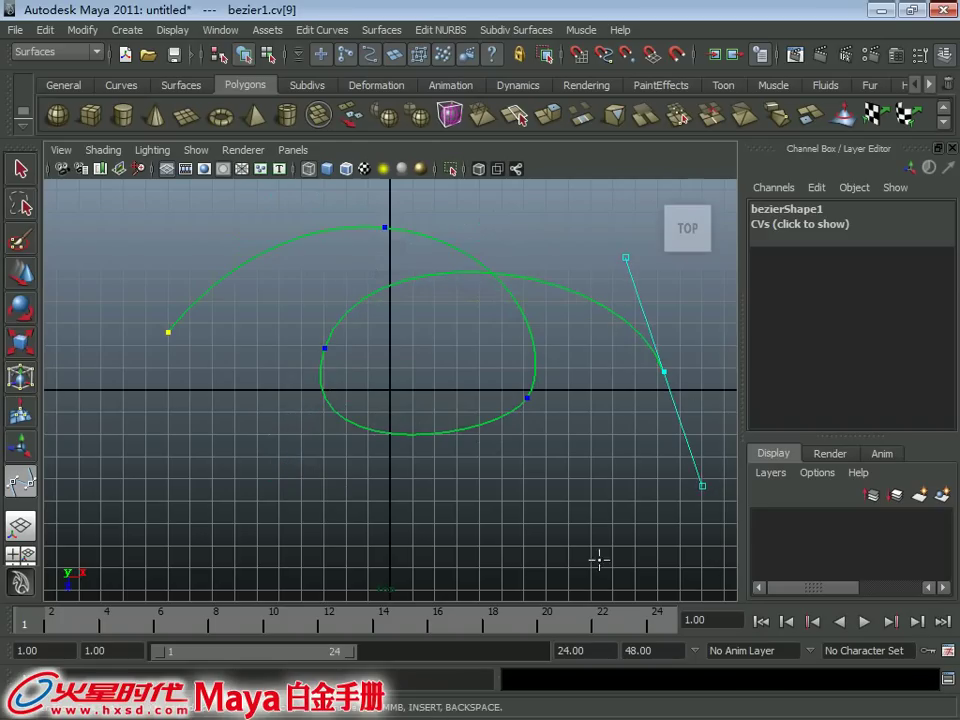
{"action": "left_click_drag", "start_coordinate": [599, 559], "coordinate": [544, 583]}
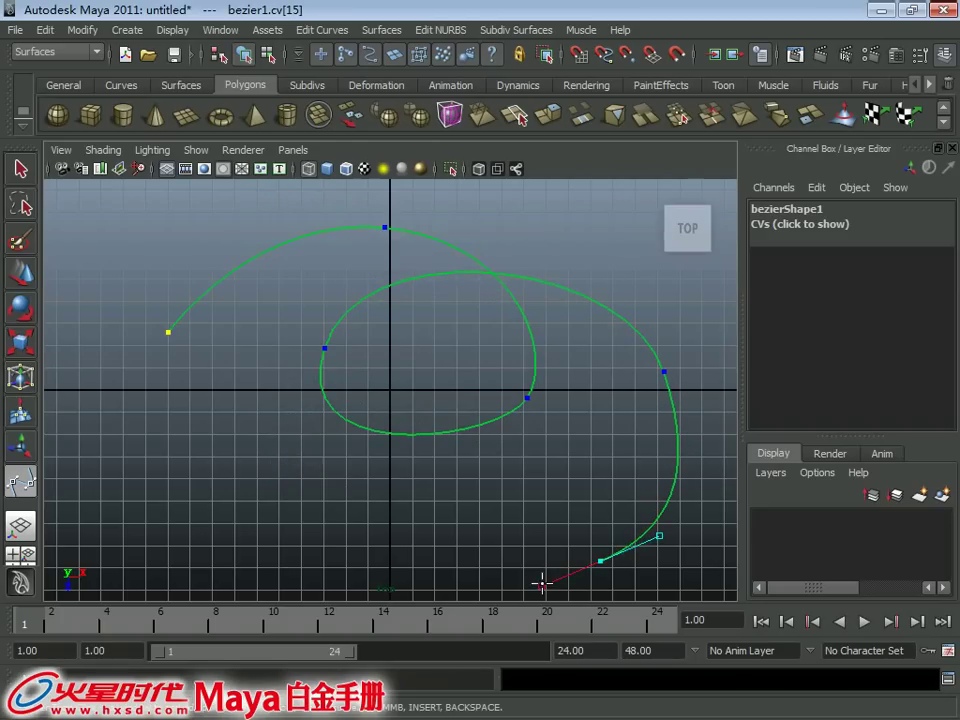
Finish bezier1, show its CVs, level the top tangent and lower the inner loop's tangent point.
{"action": "key", "text": "q"}
{"action": "right_click_drag", "start_coordinate": [538, 240], "coordinate": [440, 232]}
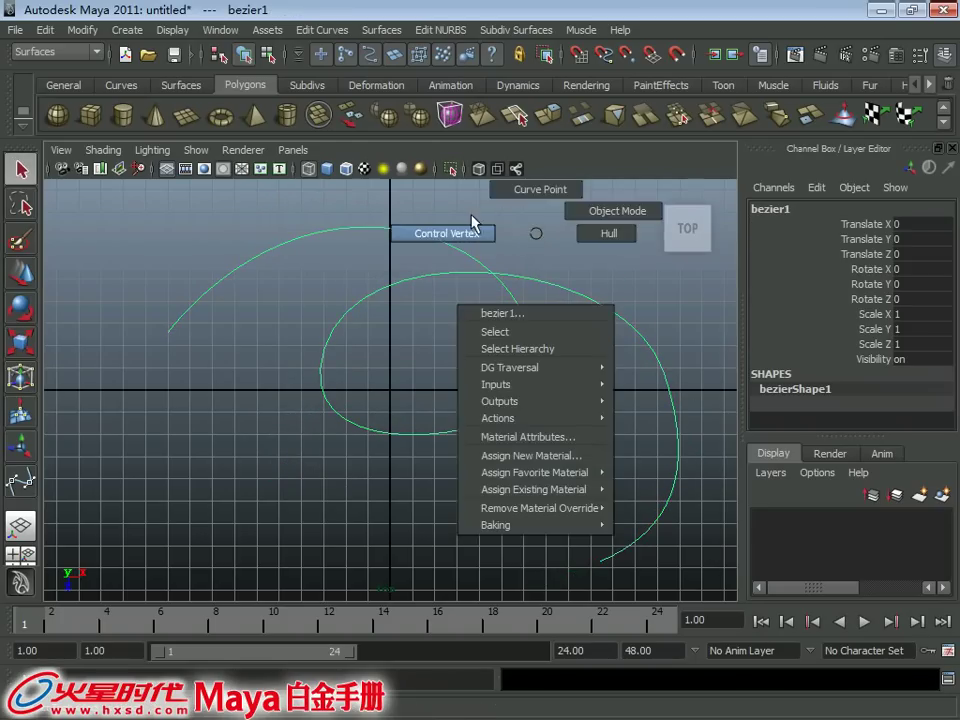
{"action": "middle_click_drag", "start_coordinate": [465, 279], "coordinate": [432, 316], "text": "alt"}
{"action": "key", "text": "w"}
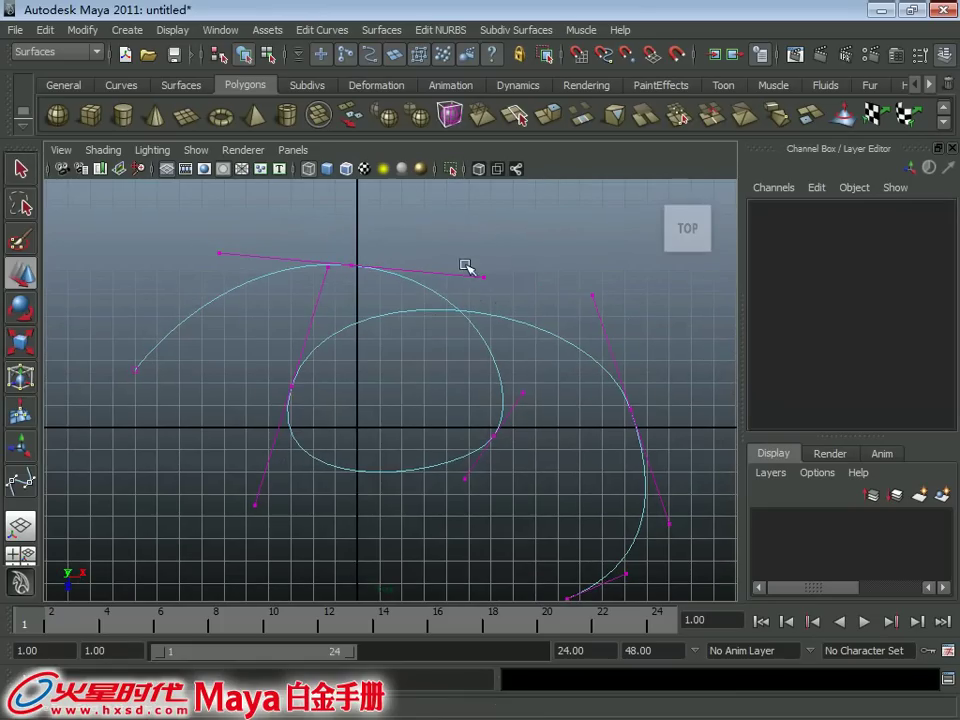
{"action": "left_click", "coordinate": [480, 276]}
{"action": "mouse_move", "coordinate": [484, 273]}
{"action": "left_mouse_down"}
{"action": "mouse_move", "coordinate": [476, 214]}
{"action": "mouse_move", "coordinate": [490, 270]}
{"action": "left_mouse_up"}
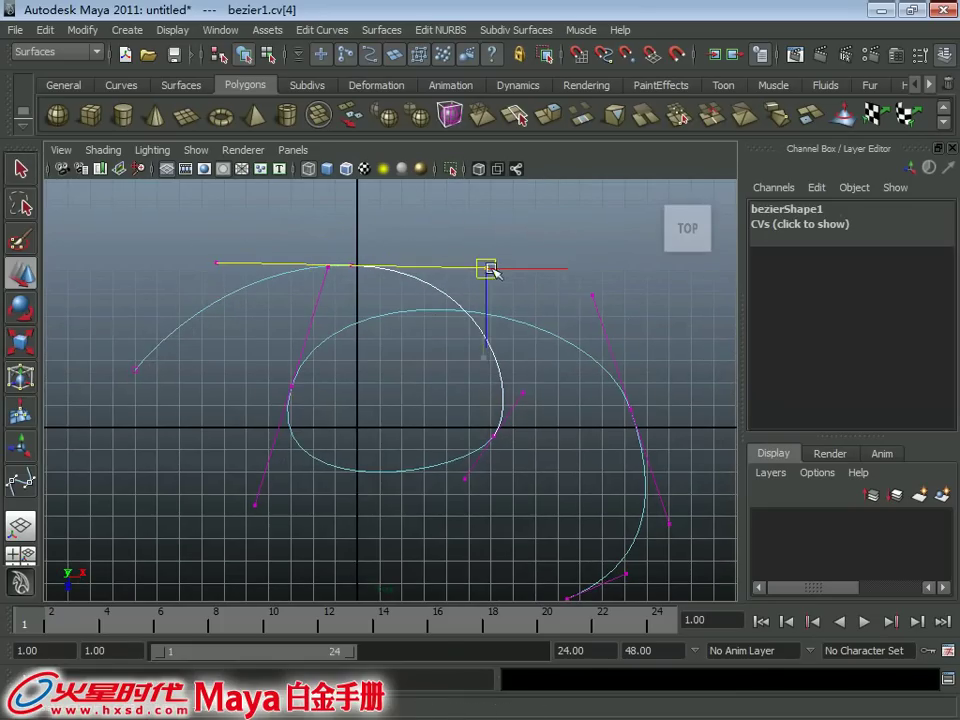
{"action": "left_click", "coordinate": [330, 287]}
{"action": "left_click", "coordinate": [327, 266]}
{"action": "left_click_drag", "start_coordinate": [330, 272], "coordinate": [320, 285]}
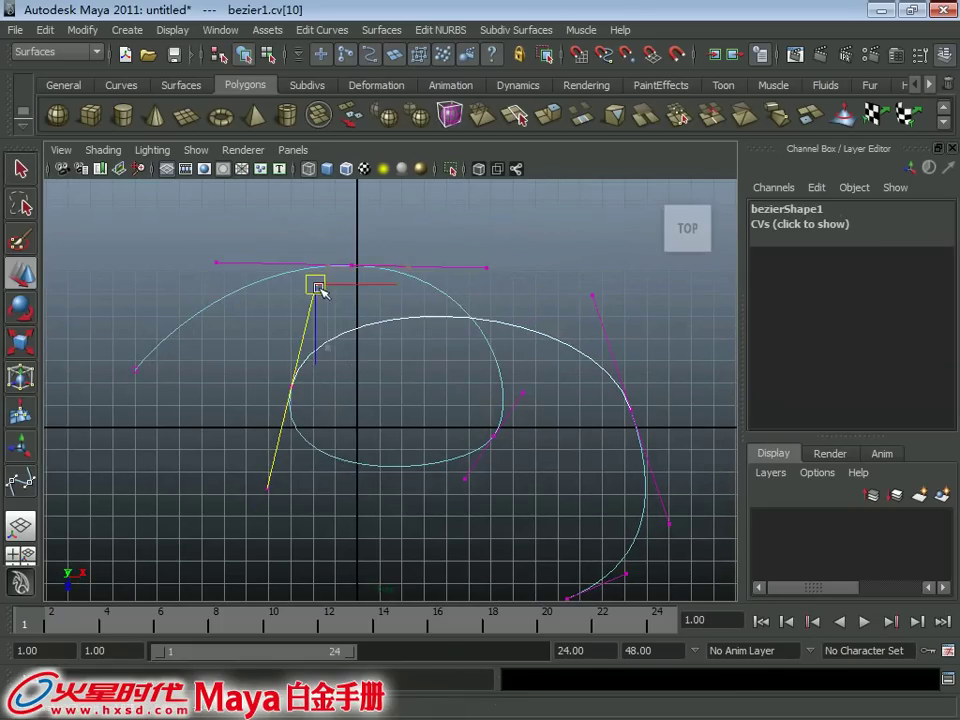
{"action": "mouse_move", "coordinate": [467, 334]}
{"action": "right_mouse_down"}
{"action": "mouse_move", "coordinate": [485, 337]}
{"action": "mouse_move", "coordinate": [407, 302]}
{"action": "mouse_move", "coordinate": [441, 311]}
{"action": "mouse_move", "coordinate": [465, 265]}
{"action": "mouse_move", "coordinate": [483, 266]}
{"action": "mouse_move", "coordinate": [405, 308]}
{"action": "right_mouse_up"}
Raise both ends of the top tangent and lift the top anchor point.
{"action": "key", "text": "F8"}
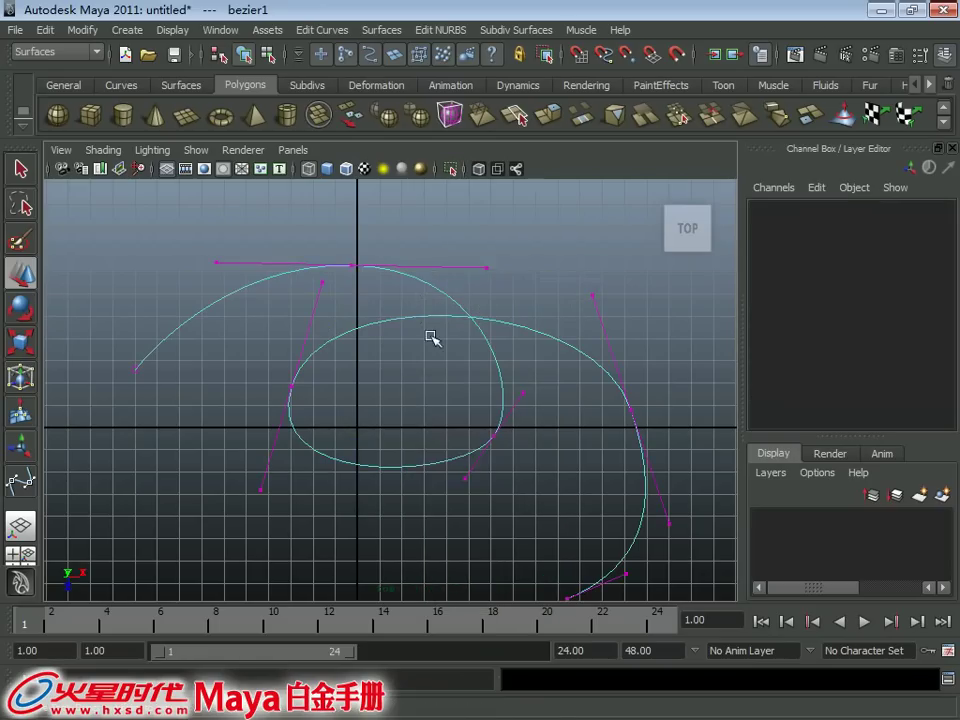
{"action": "left_click", "coordinate": [486, 268]}
{"action": "mouse_move", "coordinate": [486, 268]}
{"action": "left_mouse_down"}
{"action": "mouse_move", "coordinate": [484, 236]}
{"action": "mouse_move", "coordinate": [488, 262]}
{"action": "left_mouse_up"}
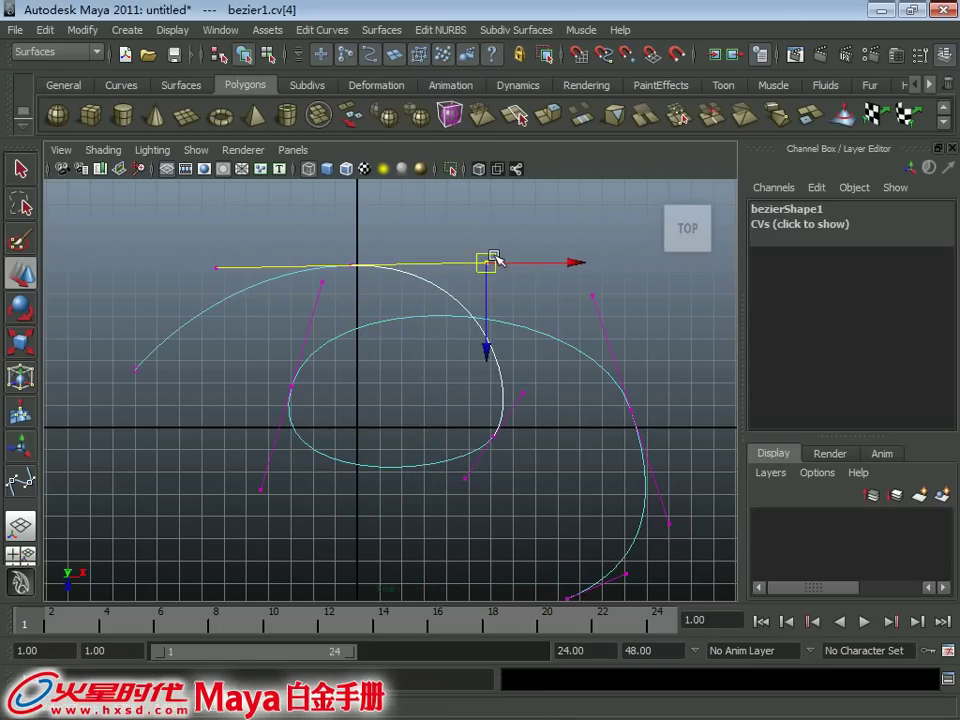
{"action": "left_click", "coordinate": [216, 268]}
{"action": "left_click_drag", "start_coordinate": [216, 268], "coordinate": [232, 249]}
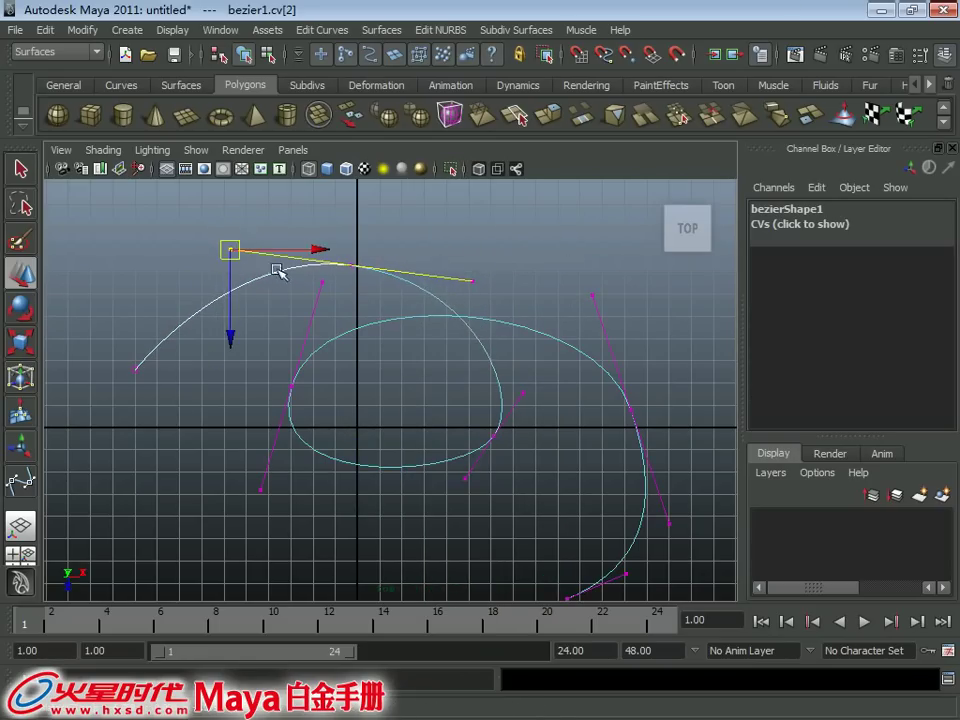
{"action": "left_click", "coordinate": [351, 266]}
{"action": "left_click_drag", "start_coordinate": [364, 262], "coordinate": [372, 242]}
{"action": "left_click", "coordinate": [244, 230]}
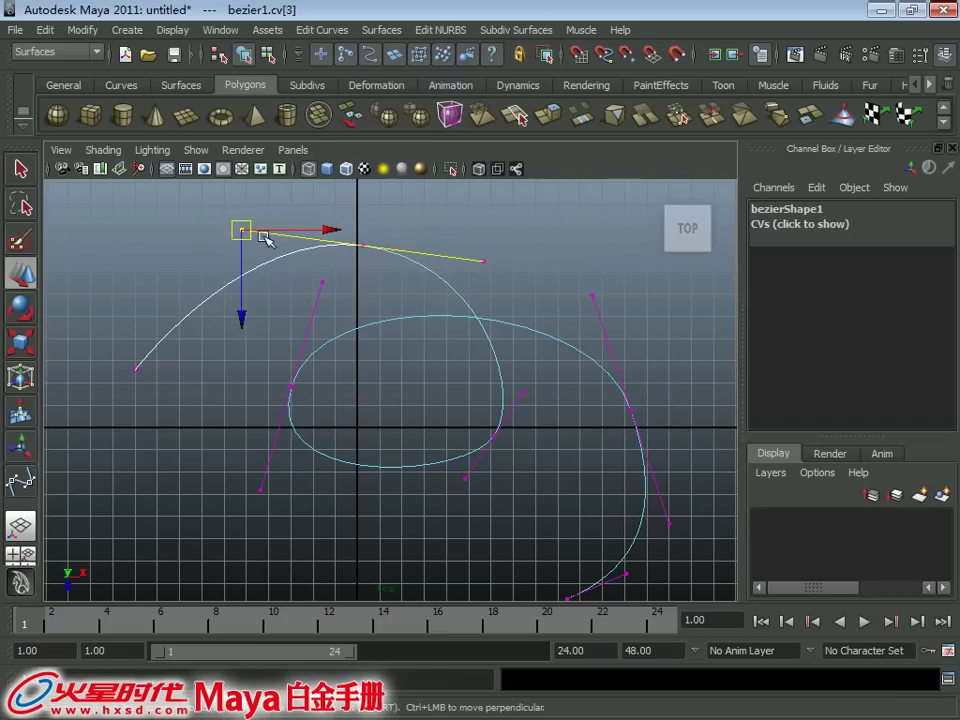
Start a new scene without saving, and tear off Edit Curves as a floating panel.
{"action": "key", "text": "ctrl+n"}
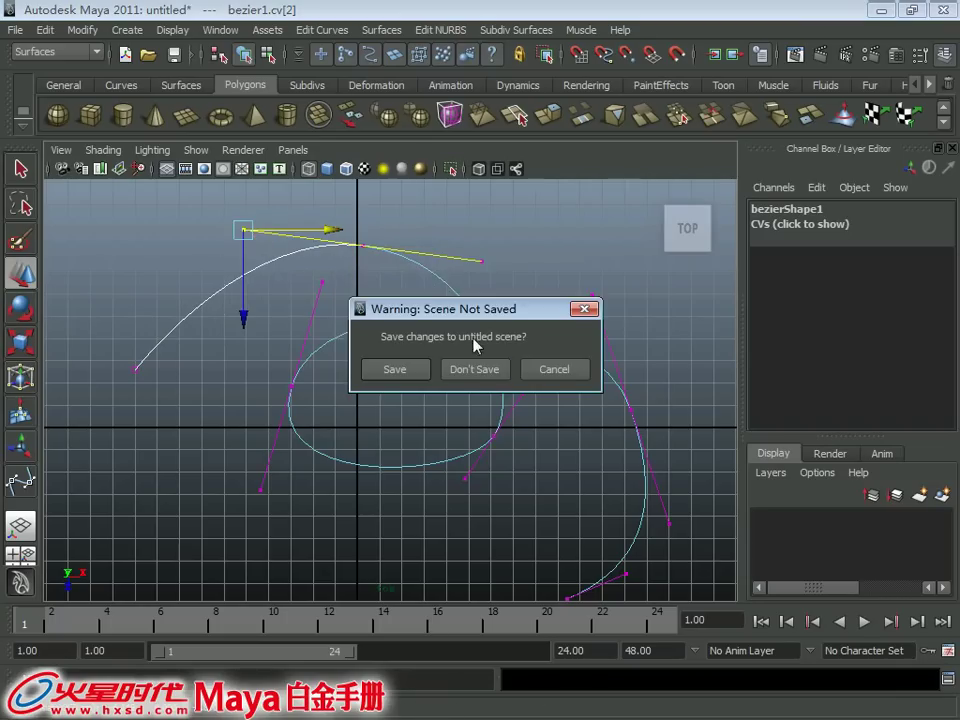
{"action": "left_click", "coordinate": [474, 369]}
{"action": "left_click", "coordinate": [127, 30]}
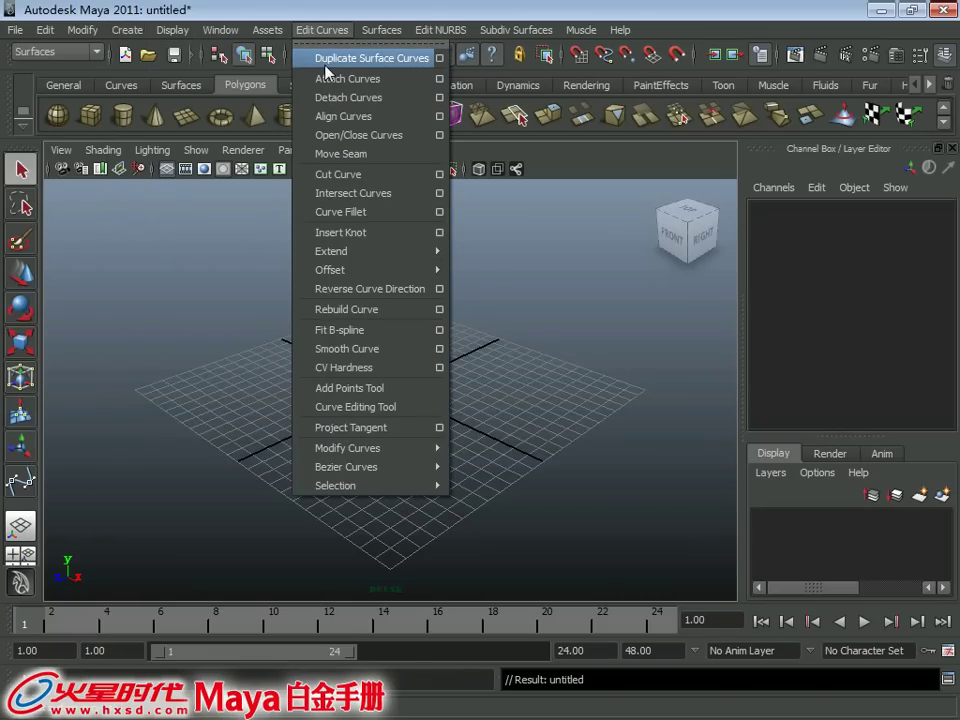
{"action": "left_click", "coordinate": [390, 44]}
{"action": "mouse_move", "coordinate": [345, 26]}
{"action": "left_mouse_down"}
{"action": "mouse_move", "coordinate": [476, 43]}
{"action": "mouse_move", "coordinate": [112, 160]}
{"action": "left_mouse_up"}
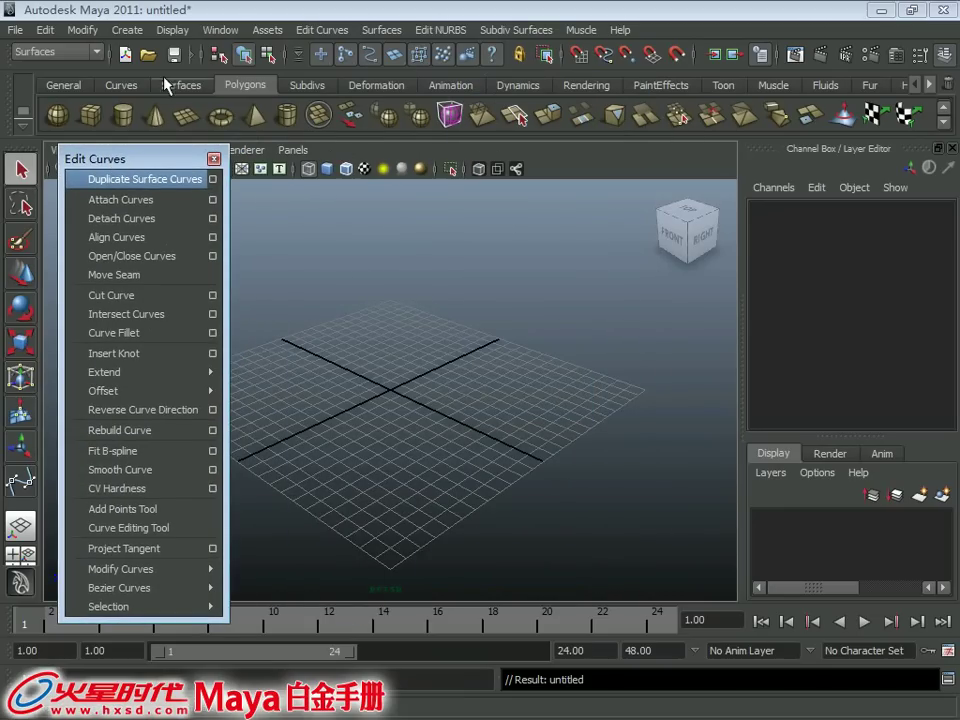
Create a NURBS sphere from the Surfaces shelf and display it smooth-shaded.
{"action": "left_click", "coordinate": [178, 85]}
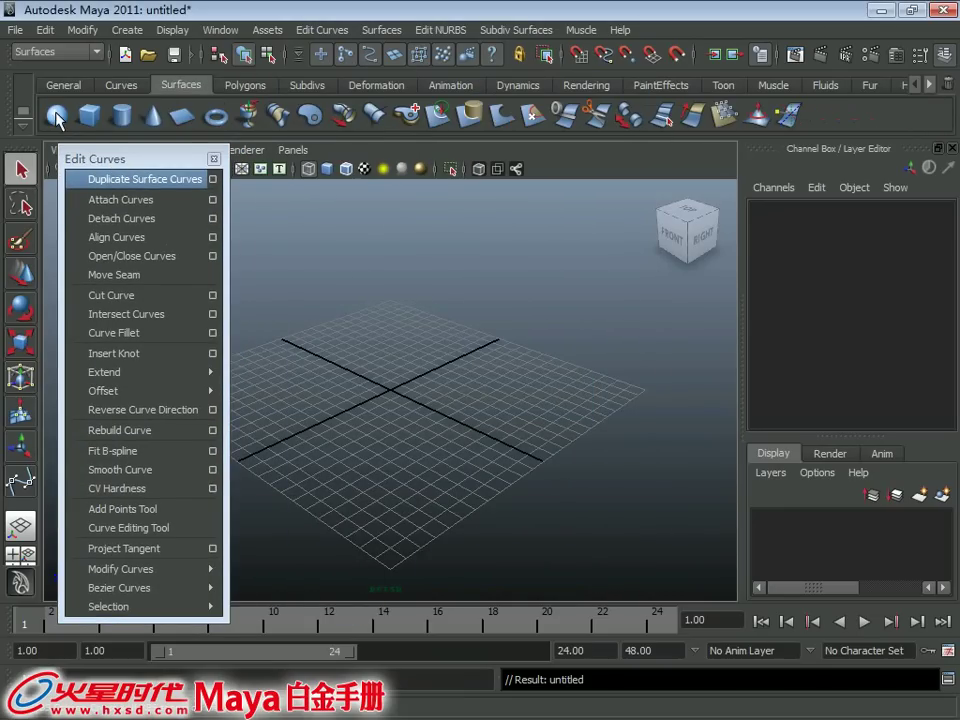
{"action": "left_click", "coordinate": [57, 118]}
{"action": "mouse_move", "coordinate": [450, 364]}
{"action": "left_mouse_down", "text": "alt"}
{"action": "mouse_move", "coordinate": [306, 272]}
{"action": "mouse_move", "coordinate": [418, 386]}
{"action": "mouse_move", "coordinate": [437, 352]}
{"action": "mouse_move", "coordinate": [489, 440]}
{"action": "left_mouse_up", "text": "alt"}
{"action": "key", "text": "5"}
{"action": "right_click_drag", "start_coordinate": [435, 287], "coordinate": [508, 386], "text": "alt"}
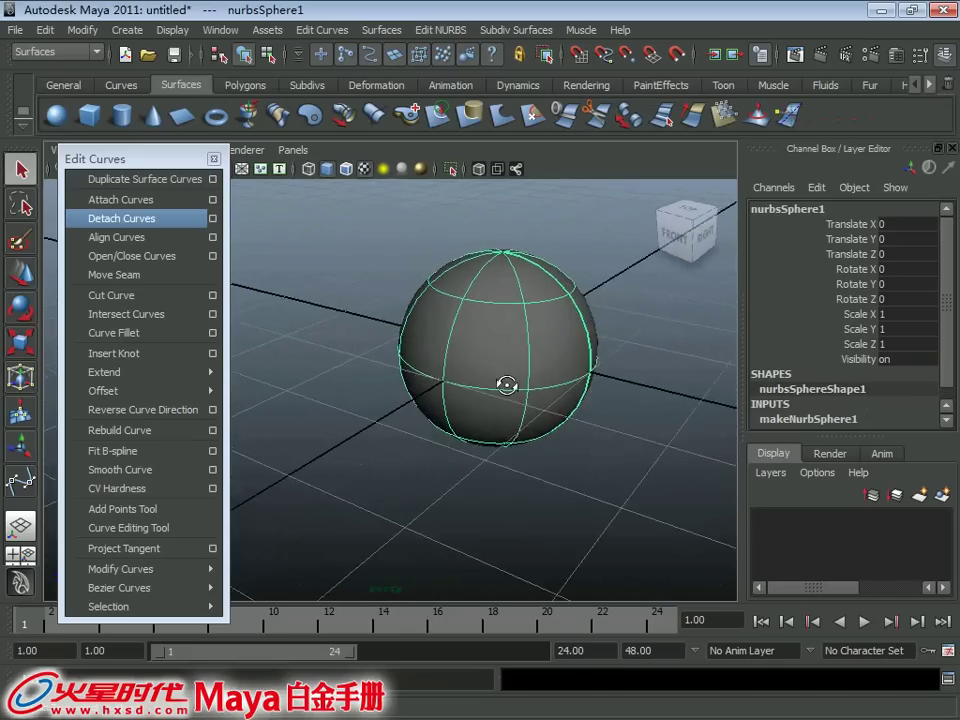
{"action": "middle_click_drag", "start_coordinate": [508, 386], "coordinate": [407, 386], "text": "alt"}
Switch the sphere to Isoparm mode and pick the ring near its top.
{"action": "right_click", "coordinate": [408, 350]}
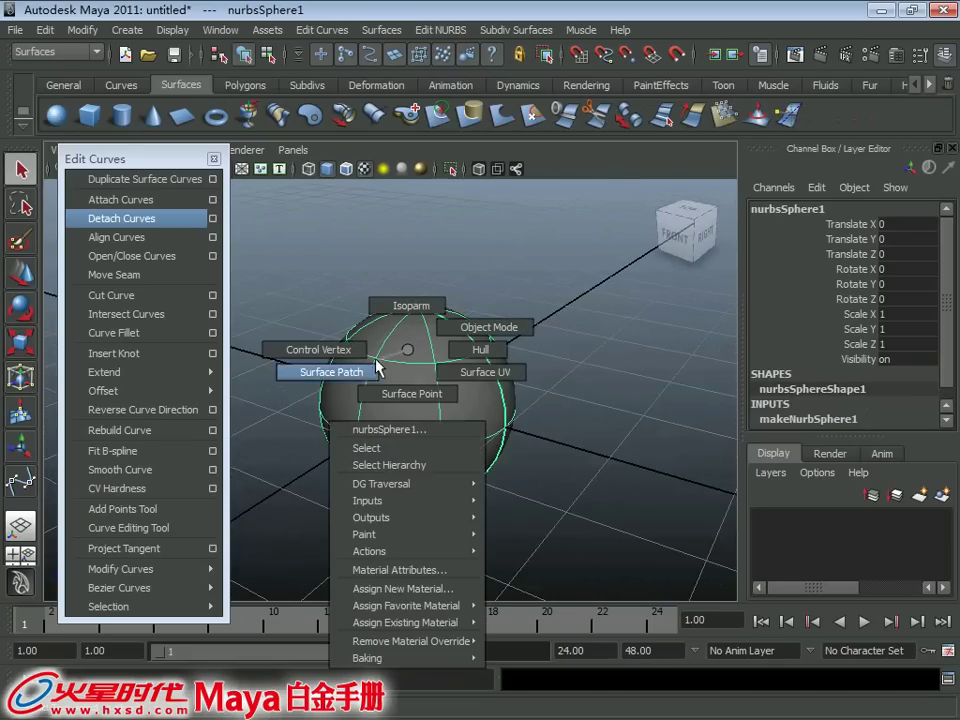
{"action": "left_click", "coordinate": [398, 312]}
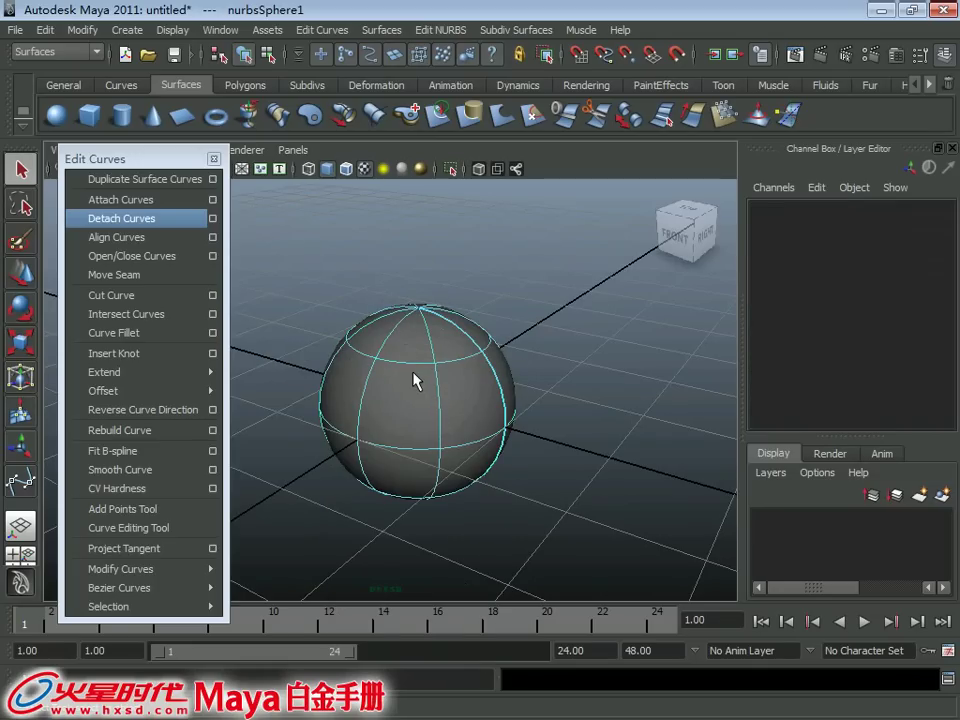
{"action": "left_click", "coordinate": [422, 364]}
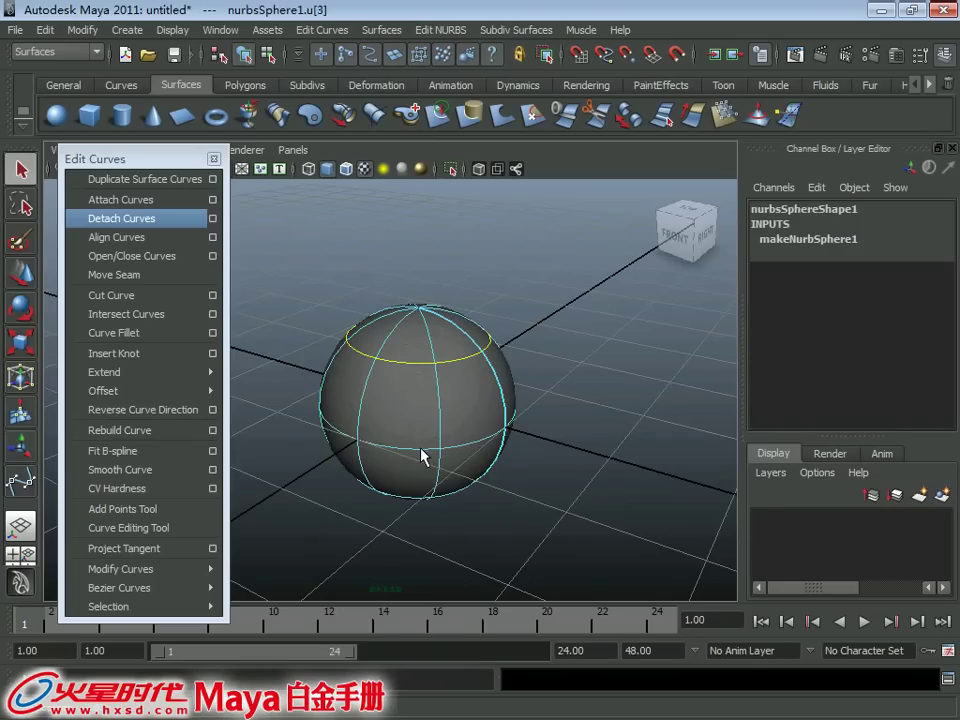
Keep only the sphere's top isoparm ring and duplicate it as duplicatedCurve1.
{"action": "mouse_move", "coordinate": [422, 458]}
{"action": "left_mouse_down"}
{"action": "mouse_move", "coordinate": [434, 406]}
{"action": "mouse_move", "coordinate": [436, 415]}
{"action": "left_mouse_up"}
{"action": "left_click_drag", "start_coordinate": [366, 395], "coordinate": [417, 406]}
{"action": "mouse_move", "coordinate": [446, 354]}
{"action": "left_mouse_down", "text": "alt"}
{"action": "mouse_move", "coordinate": [463, 354]}
{"action": "mouse_move", "coordinate": [443, 349]}
{"action": "left_mouse_up", "text": "alt"}
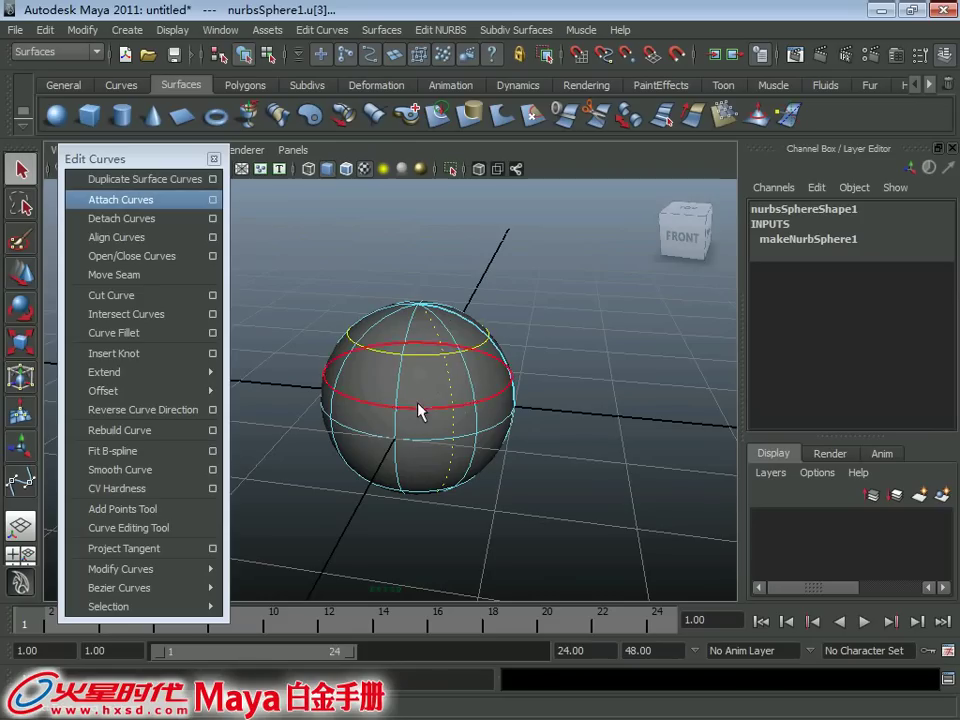
{"action": "left_click", "coordinate": [435, 362]}
{"action": "left_click_drag", "start_coordinate": [443, 379], "coordinate": [418, 360], "text": "alt"}
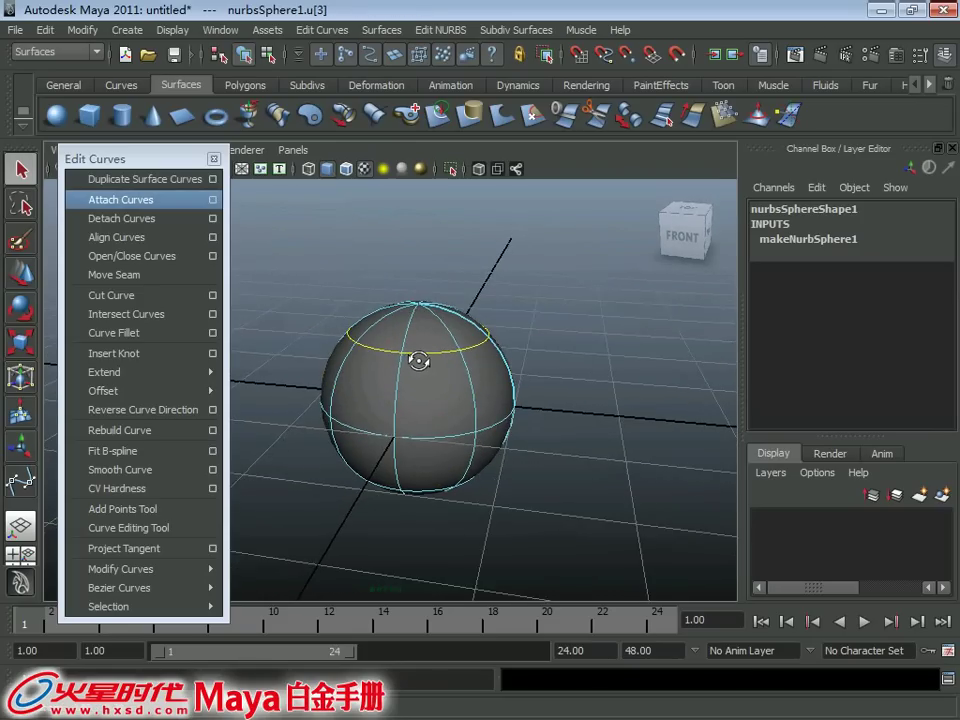
{"action": "left_click", "coordinate": [113, 186]}
{"action": "left_click_drag", "start_coordinate": [506, 343], "coordinate": [420, 336], "text": "alt"}
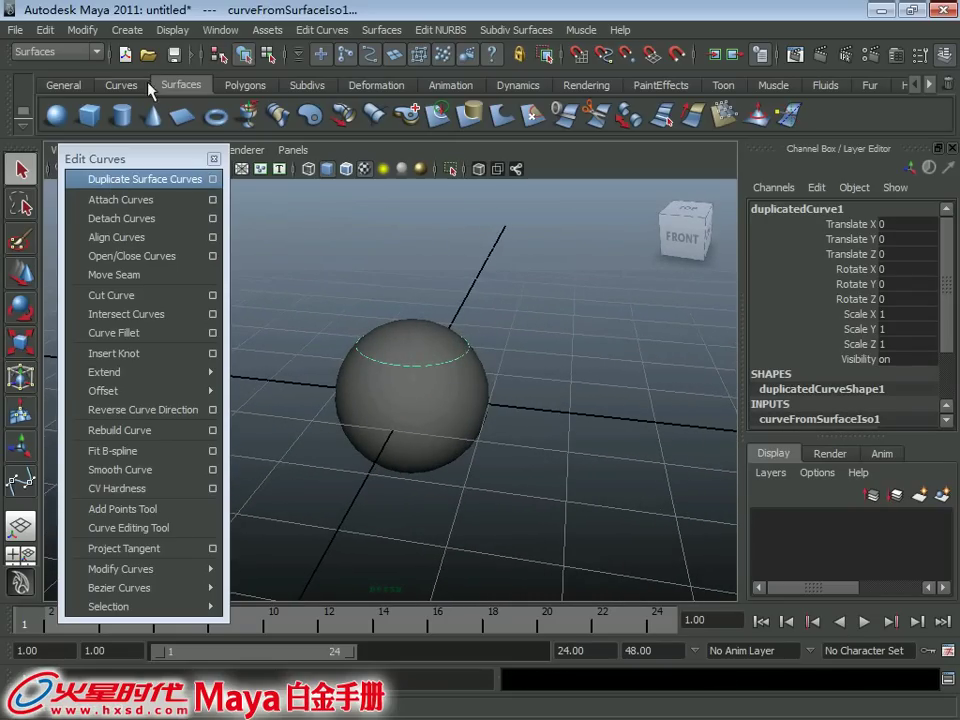
Center the duplicated curve's pivot and raise it to Translate Y 1.054.
{"action": "left_click", "coordinate": [82, 30]}
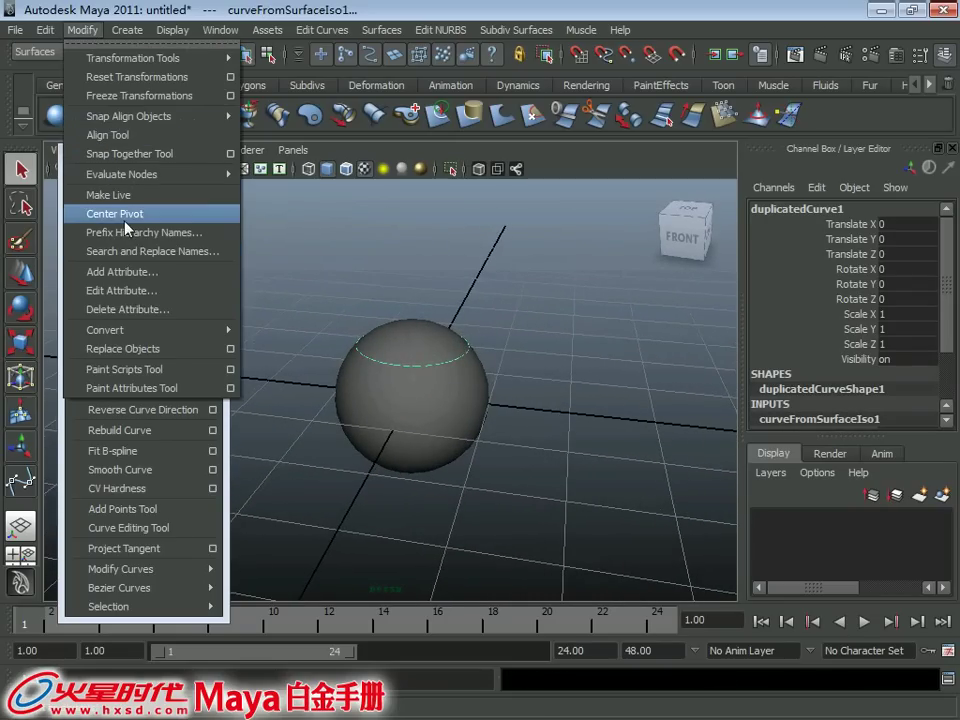
{"action": "left_click", "coordinate": [127, 228]}
{"action": "key", "text": "w"}
{"action": "mouse_move", "coordinate": [408, 333]}
{"action": "left_mouse_down"}
{"action": "mouse_move", "coordinate": [412, 395]}
{"action": "mouse_move", "coordinate": [424, 366]}
{"action": "left_mouse_up"}
{"action": "left_click", "coordinate": [82, 30]}
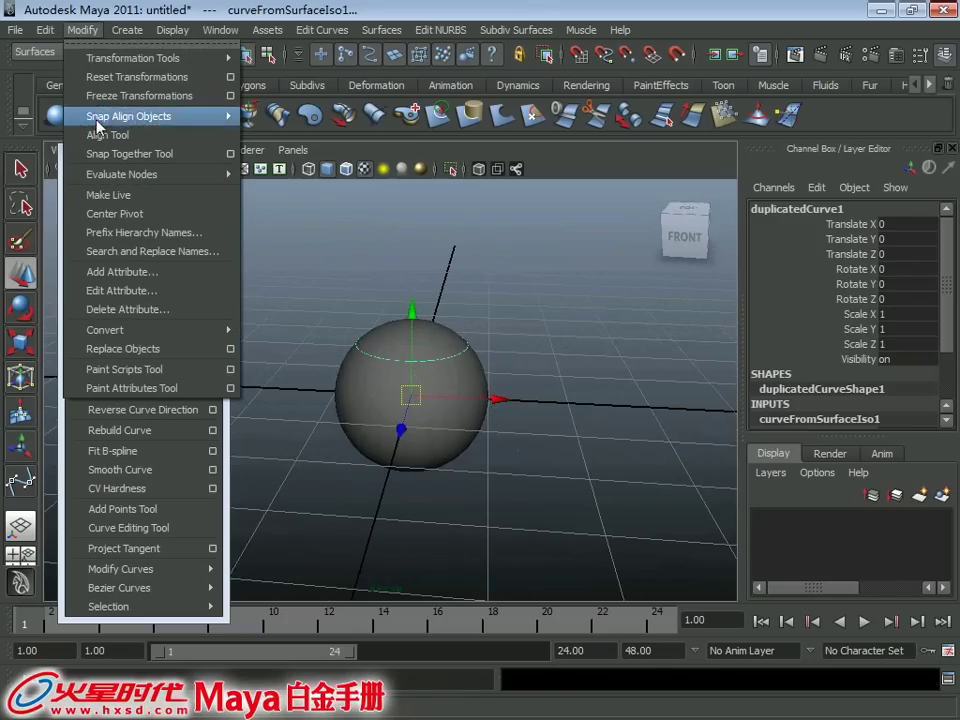
{"action": "left_click", "coordinate": [113, 228]}
{"action": "left_click_drag", "start_coordinate": [411, 305], "coordinate": [414, 175]}
{"action": "left_click_drag", "start_coordinate": [428, 257], "coordinate": [443, 315], "text": "alt"}
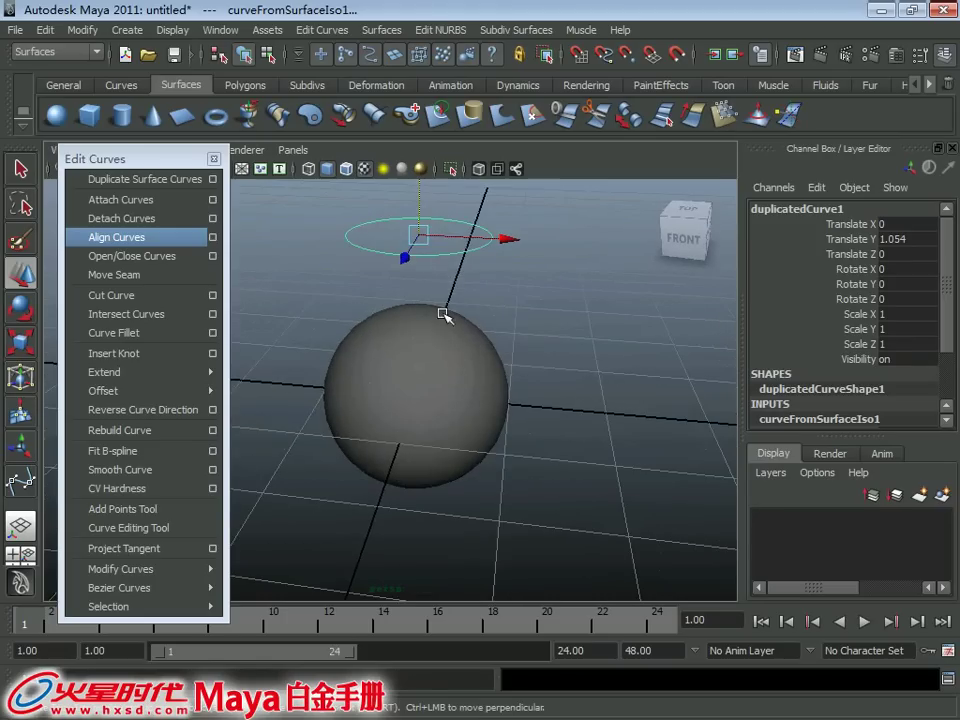
Reselect the sphere's upper isoparm and the lifted curve, then close the Edit Curves panel.
{"action": "left_click", "coordinate": [439, 358]}
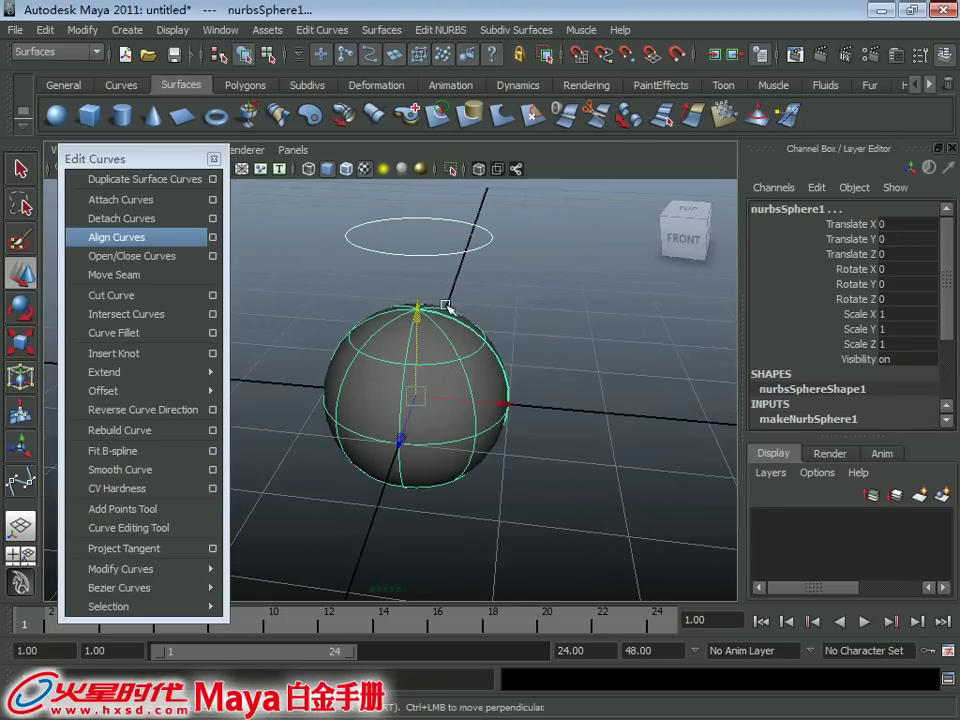
{"action": "right_click_drag", "start_coordinate": [447, 340], "coordinate": [439, 296]}
{"action": "left_click", "coordinate": [445, 358], "text": "shift"}
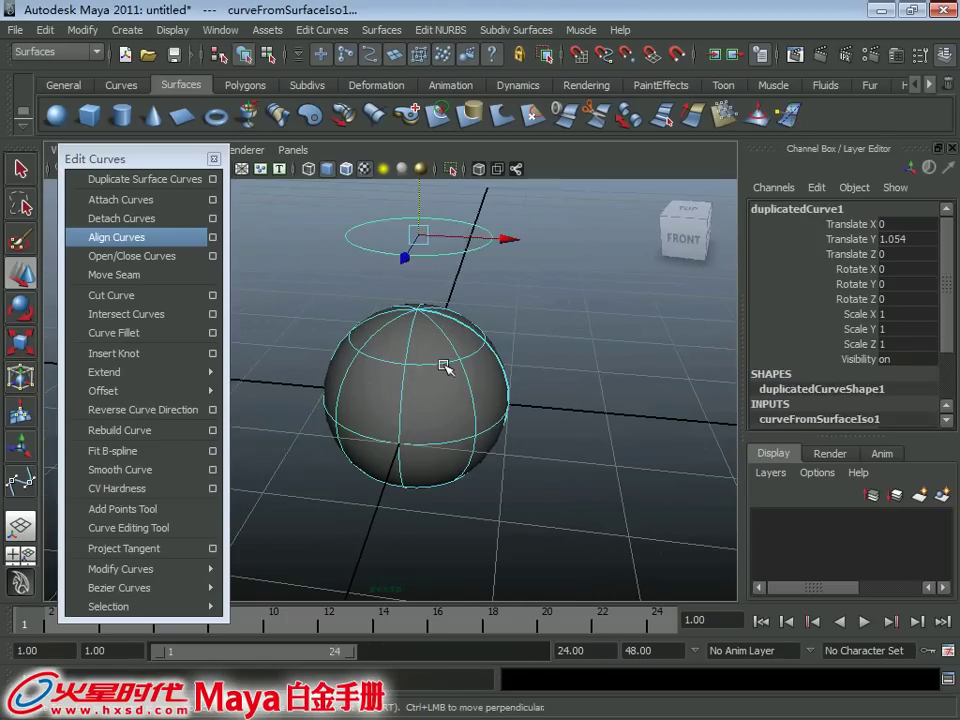
{"action": "left_click_drag", "start_coordinate": [405, 300], "coordinate": [400, 266], "text": "alt"}
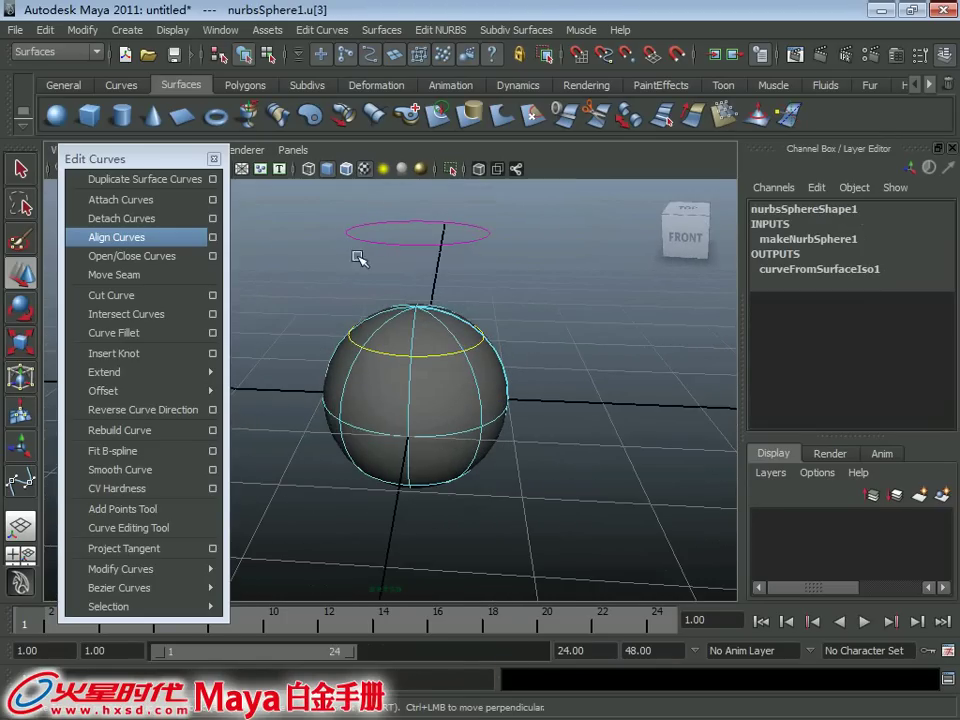
{"action": "left_click", "coordinate": [448, 233]}
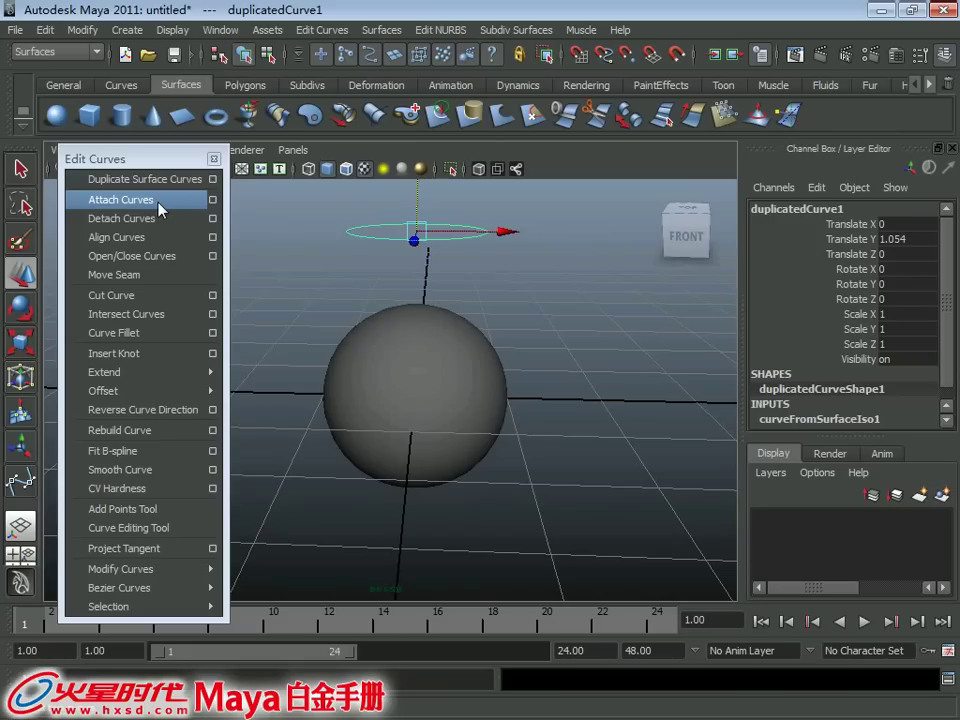
{"action": "left_click", "coordinate": [213, 159]}
{"action": "left_click_drag", "start_coordinate": [290, 270], "coordinate": [316, 285], "text": "alt"}
Discard the sphere scene for a fresh one, closing Create > NURBS Primitives unused.
{"action": "key", "text": "ctrl+n"}
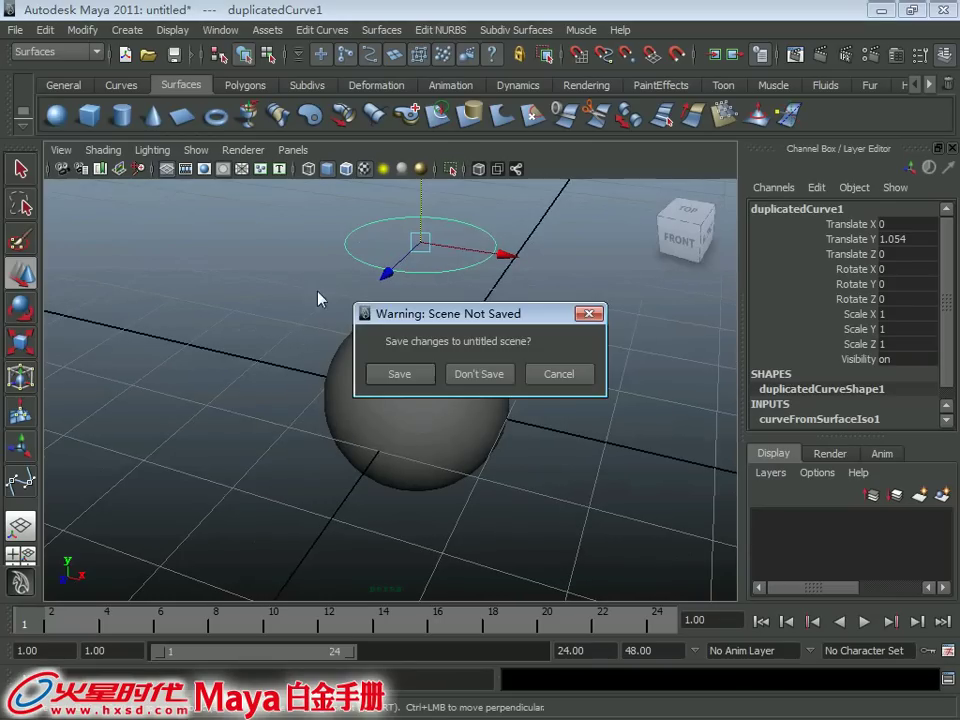
{"action": "left_click", "coordinate": [478, 374]}
{"action": "left_click", "coordinate": [140, 31]}
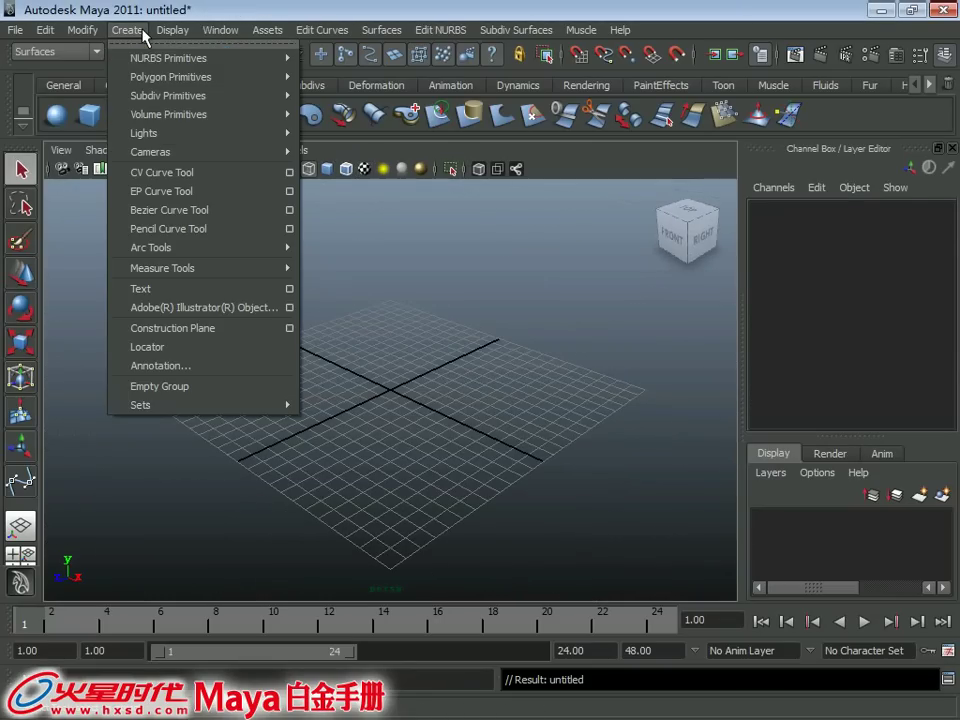
{"action": "mouse_move", "coordinate": [168, 58]}
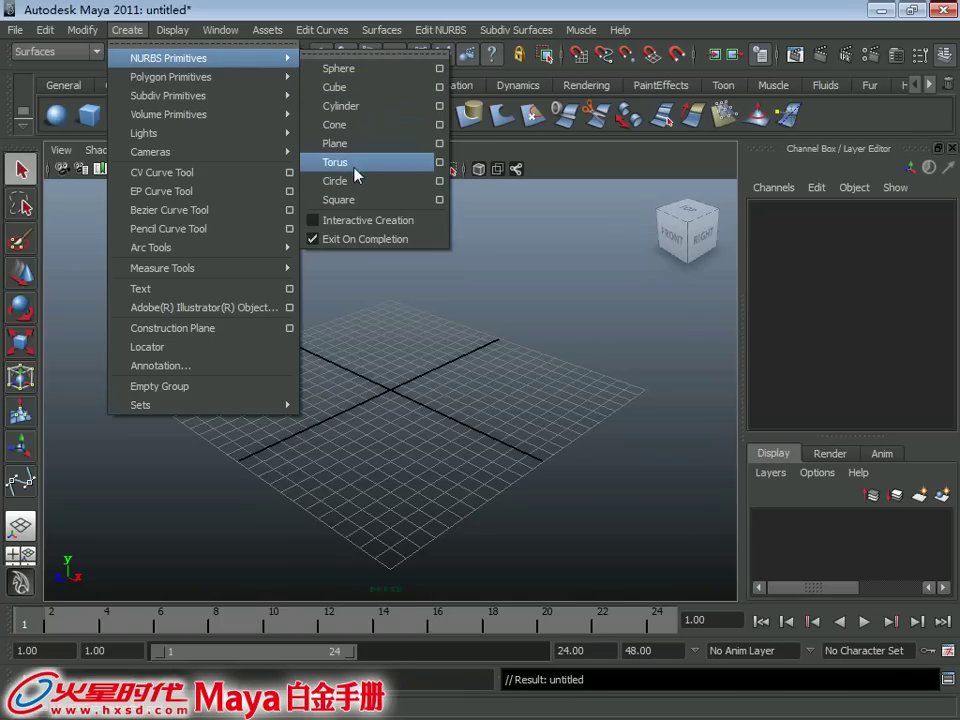
{"action": "left_click", "coordinate": [430, 240]}
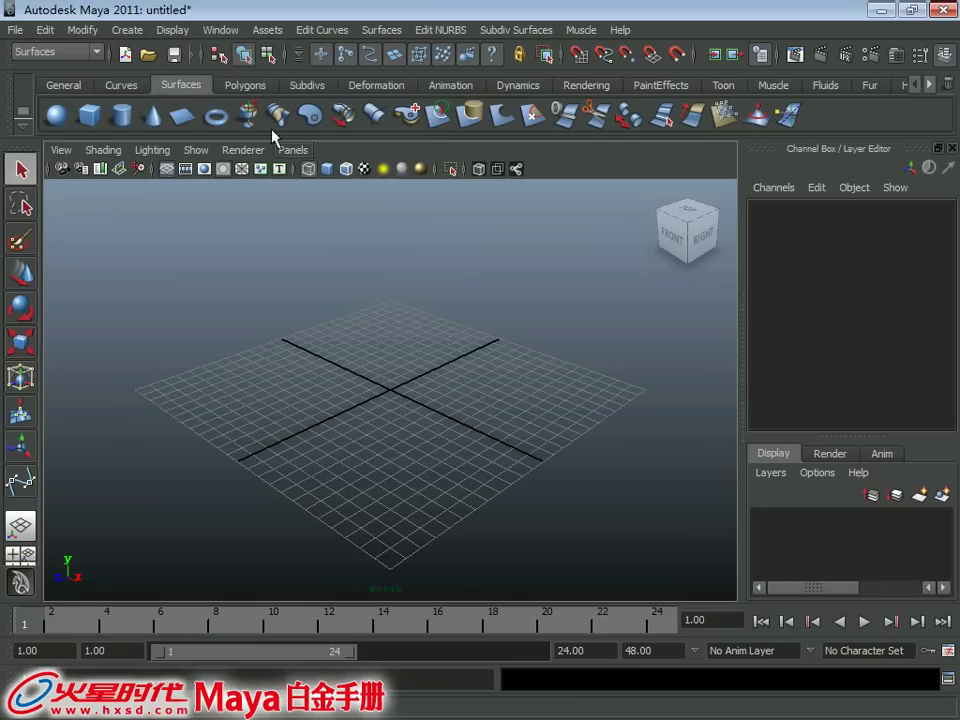
Create a NURBS square, scale it to 12.218 and stretch it along Z to 15.205.
{"action": "left_click", "coordinate": [136, 87]}
{"action": "left_click", "coordinate": [87, 115]}
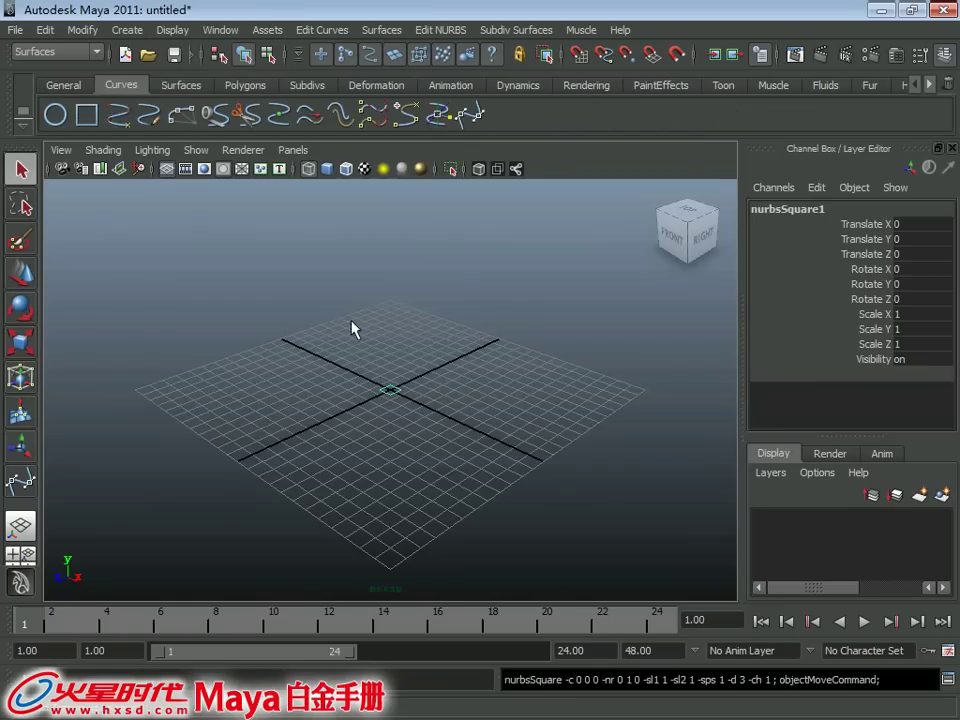
{"action": "mouse_move", "coordinate": [354, 328]}
{"action": "left_mouse_down", "text": "alt"}
{"action": "mouse_move", "coordinate": [350, 362]}
{"action": "mouse_move", "coordinate": [544, 416]}
{"action": "mouse_move", "coordinate": [499, 375]}
{"action": "mouse_move", "coordinate": [499, 392]}
{"action": "left_mouse_up", "text": "alt"}
{"action": "key", "text": "w"}
{"action": "key", "text": "r"}
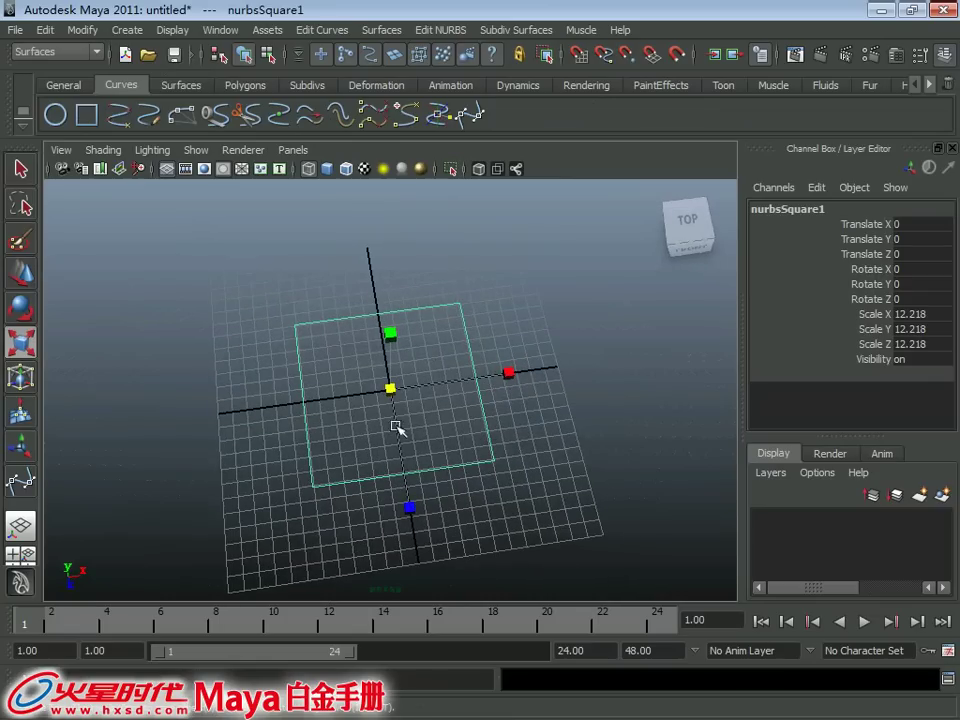
{"action": "left_click_drag", "start_coordinate": [413, 508], "coordinate": [416, 534]}
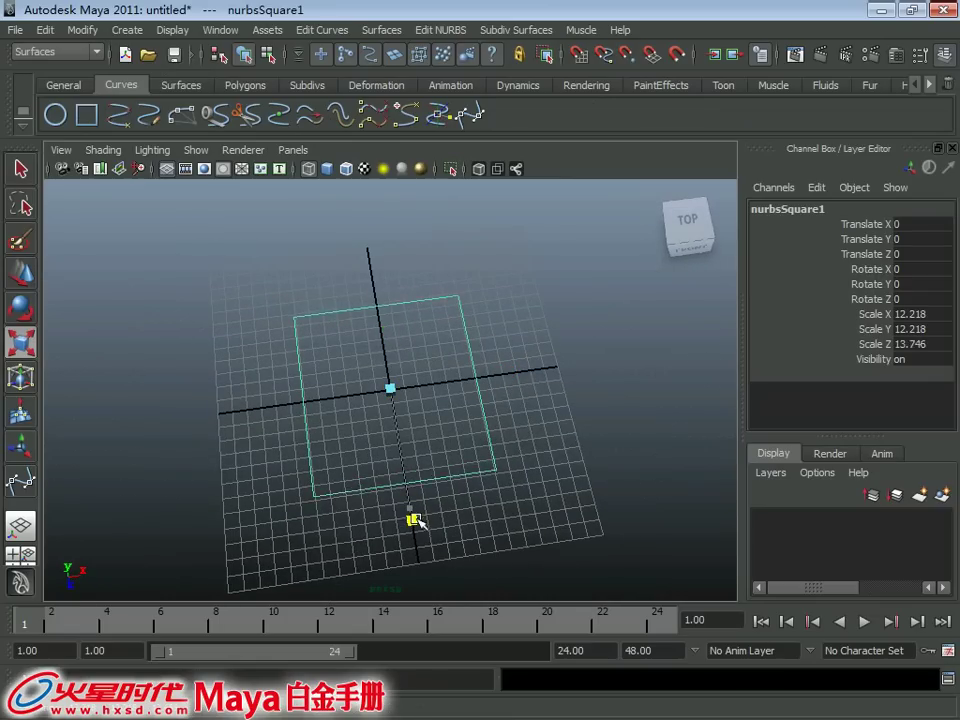
Select the square's bottom and right edge curves.
{"action": "left_click", "coordinate": [372, 295]}
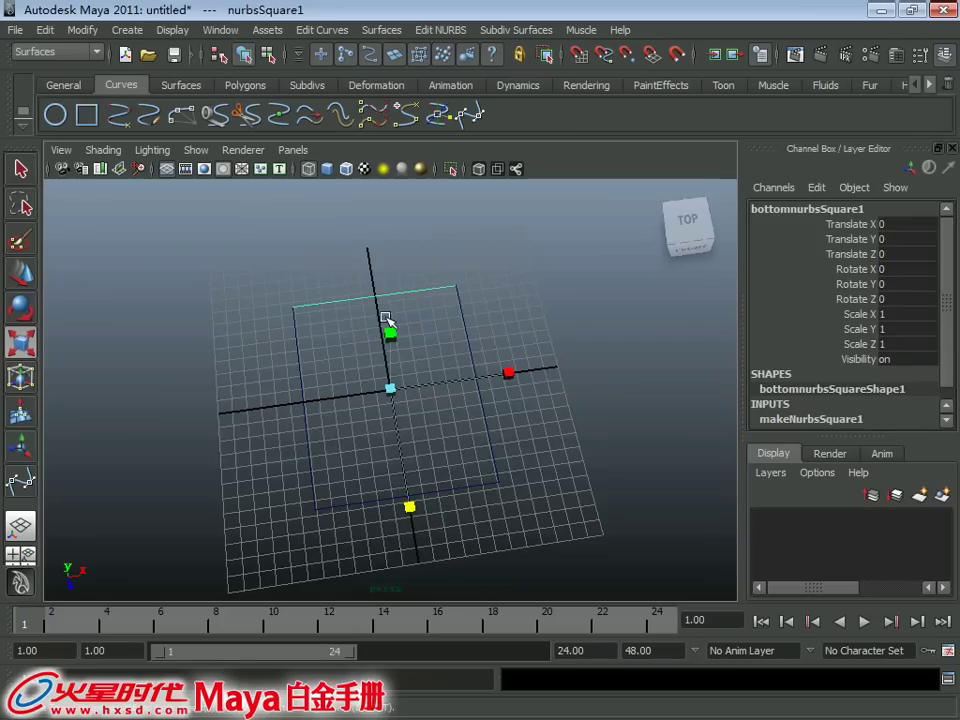
{"action": "mouse_move", "coordinate": [368, 274]}
{"action": "left_mouse_down", "text": "alt"}
{"action": "mouse_move", "coordinate": [325, 268]}
{"action": "mouse_move", "coordinate": [316, 285]}
{"action": "mouse_move", "coordinate": [360, 311]}
{"action": "left_mouse_up", "text": "alt"}
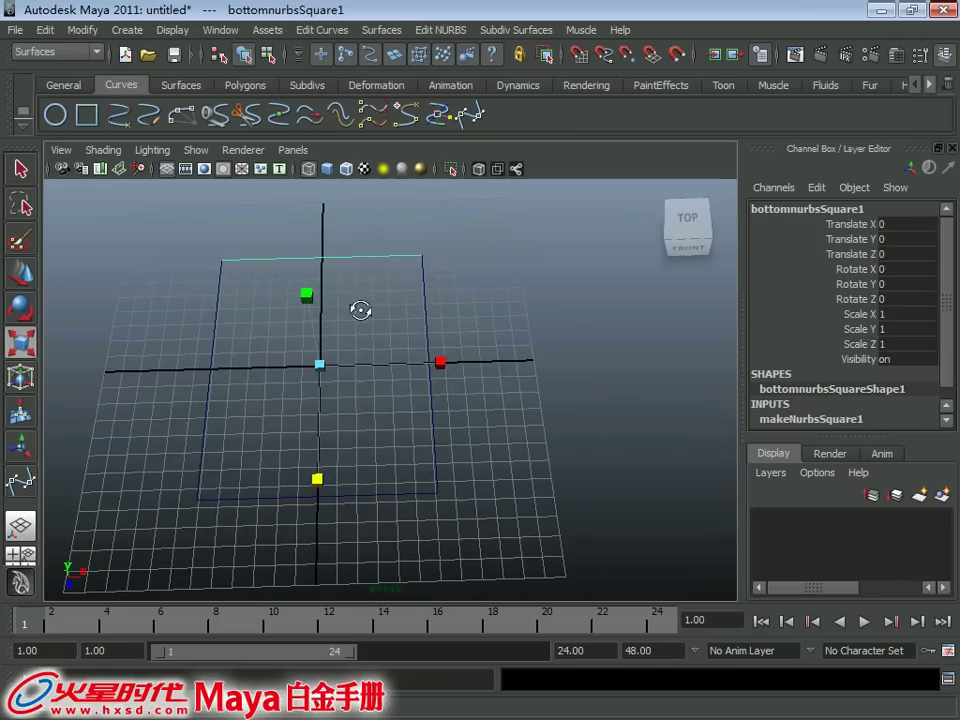
{"action": "left_click", "coordinate": [362, 279]}
{"action": "left_click", "coordinate": [368, 258]}
{"action": "left_click", "coordinate": [427, 287]}
{"action": "mouse_move", "coordinate": [385, 255]}
{"action": "left_mouse_down", "text": "alt"}
{"action": "mouse_move", "coordinate": [375, 281]}
{"action": "mouse_move", "coordinate": [373, 268]}
{"action": "left_mouse_up", "text": "alt"}
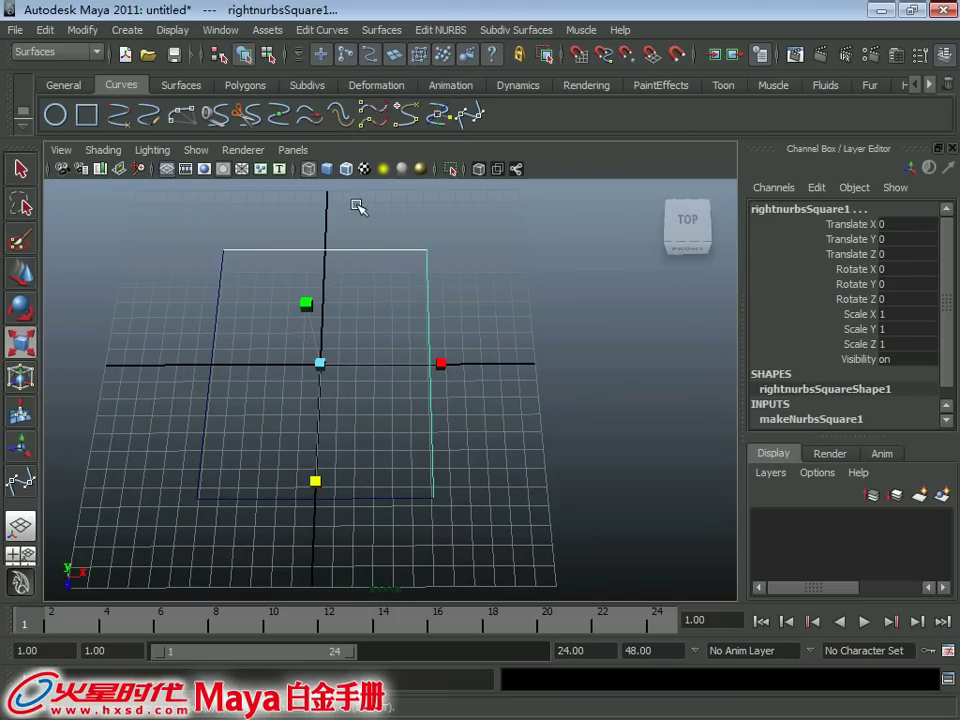
{"action": "left_click", "coordinate": [321, 30]}
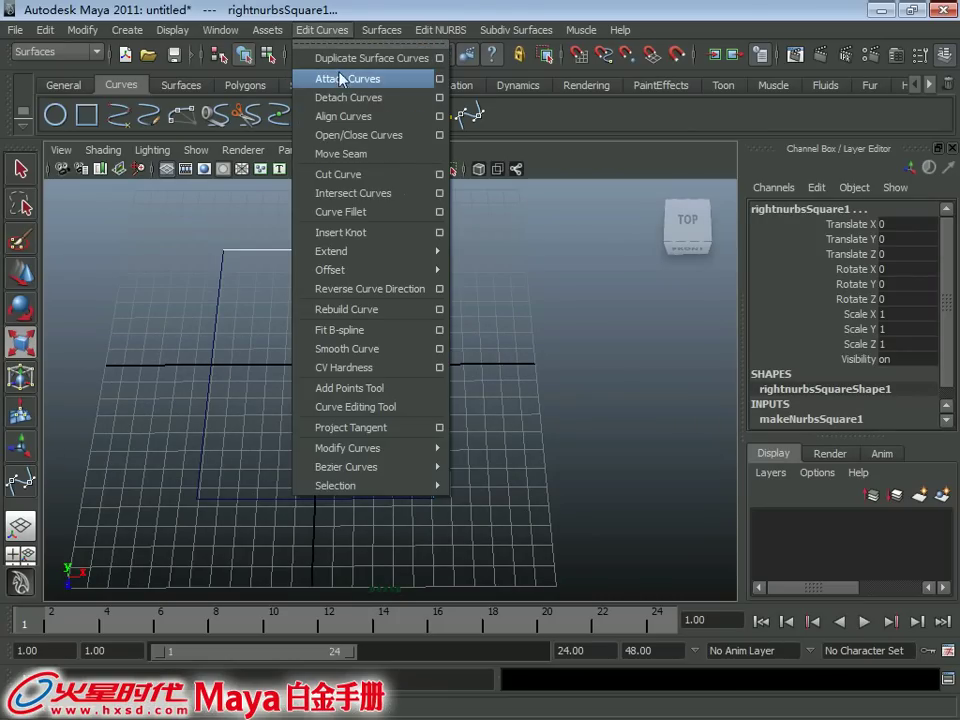
Open the Attach Curves options and set the attach method to Connect.
{"action": "left_click", "coordinate": [440, 79]}
{"action": "left_click_drag", "start_coordinate": [489, 80], "coordinate": [640, 92]}
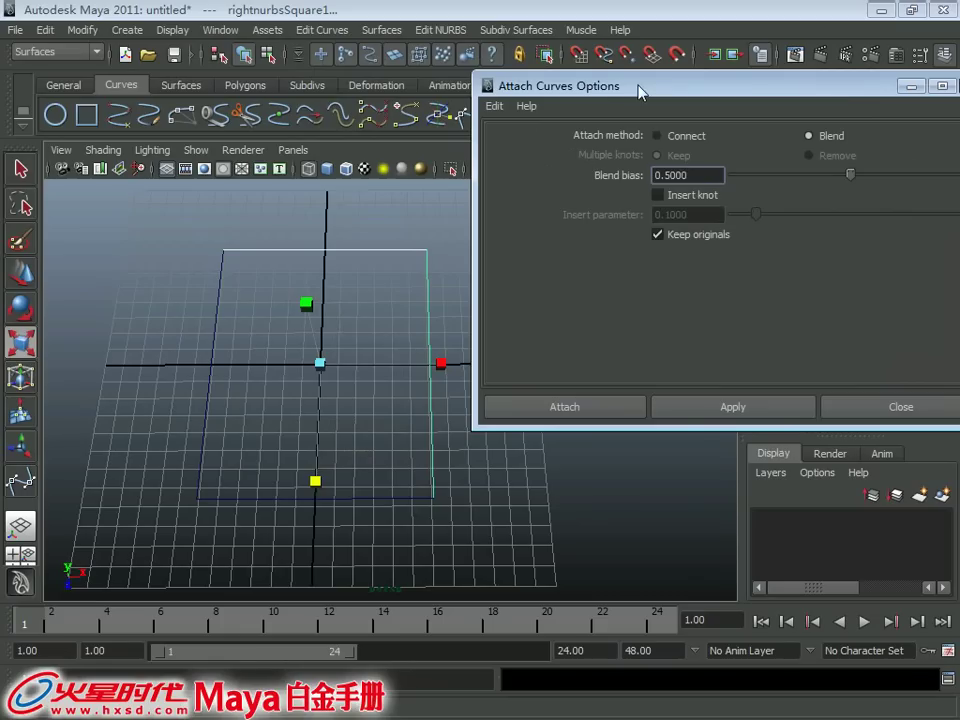
{"action": "left_click", "coordinate": [673, 140]}
{"action": "left_click", "coordinate": [819, 140]}
{"action": "left_click", "coordinate": [668, 138]}
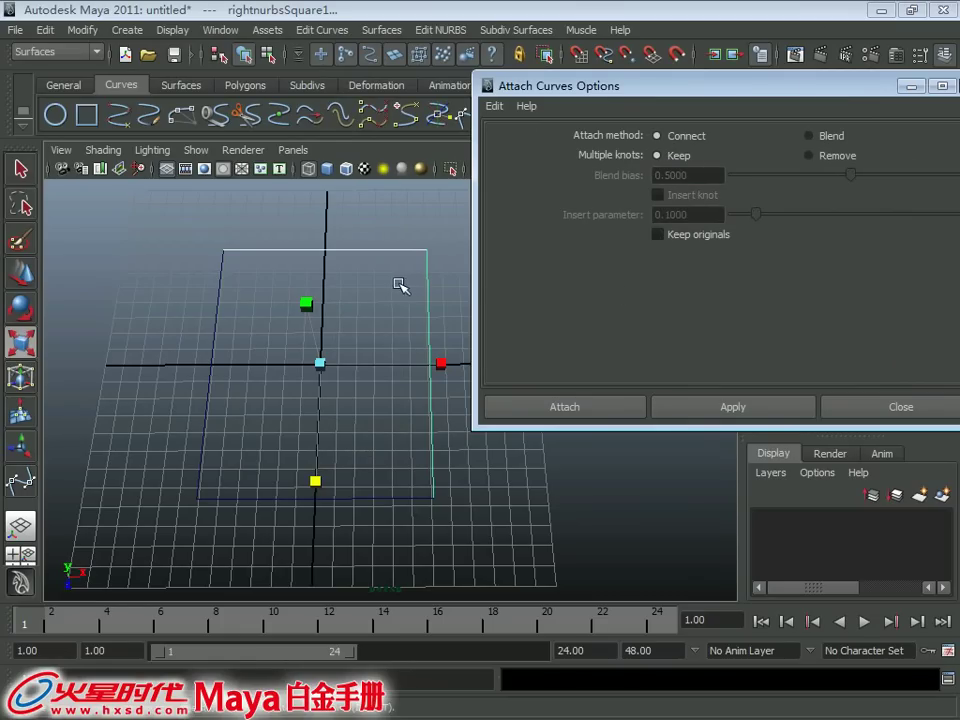
{"action": "middle_click_drag", "start_coordinate": [355, 272], "coordinate": [192, 258], "text": "alt"}
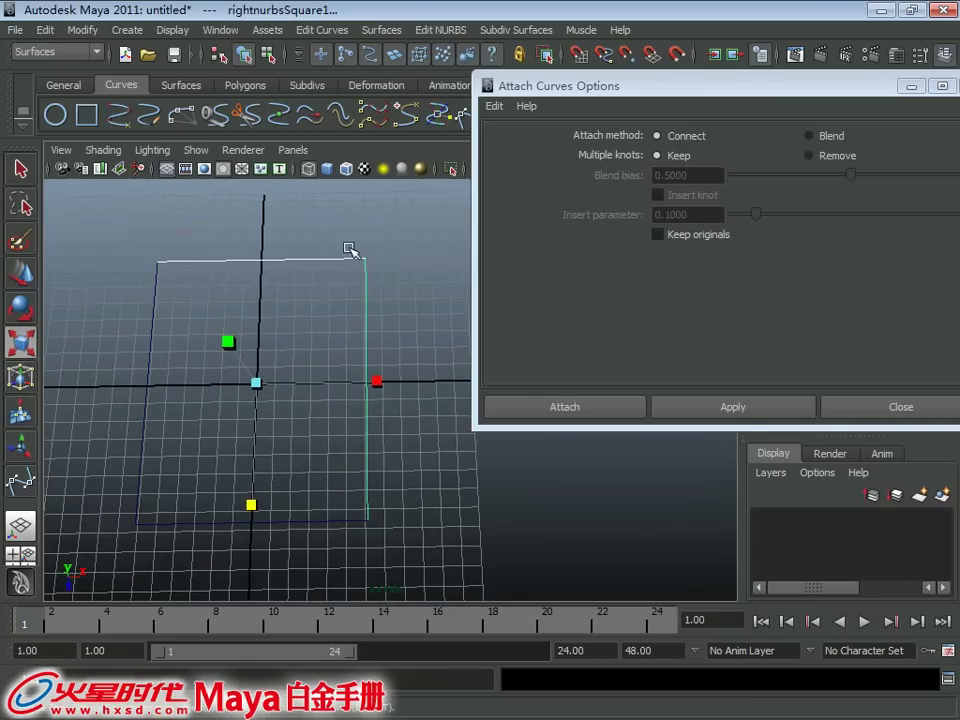
Select two adjacent square edges, reset attach settings, choose Connect and attach them.
{"action": "left_click", "coordinate": [288, 258]}
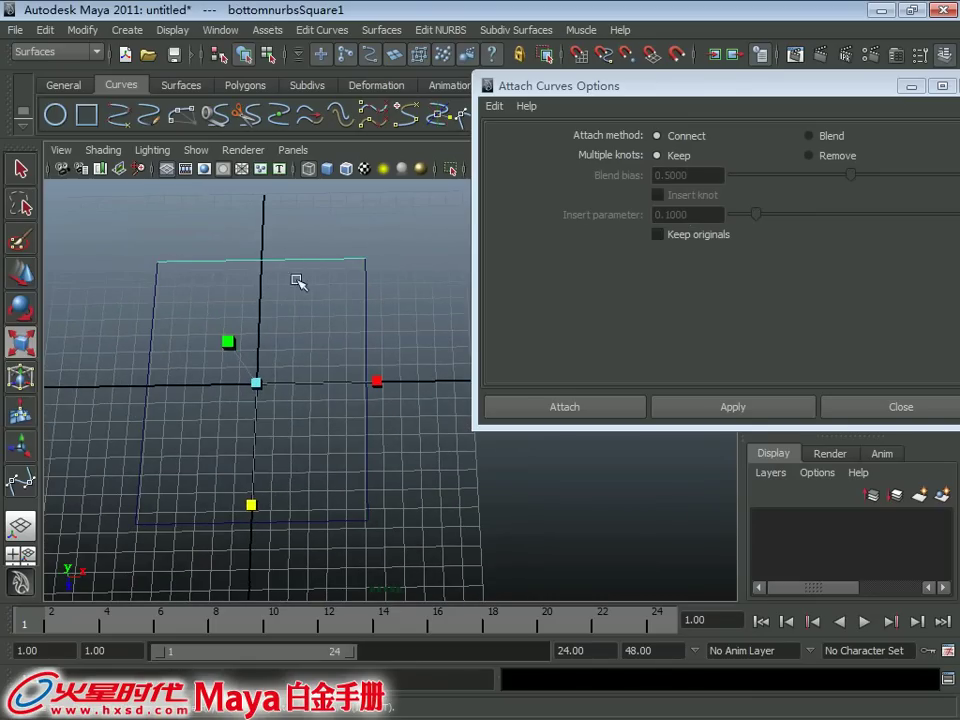
{"action": "left_click", "coordinate": [367, 320], "text": "shift"}
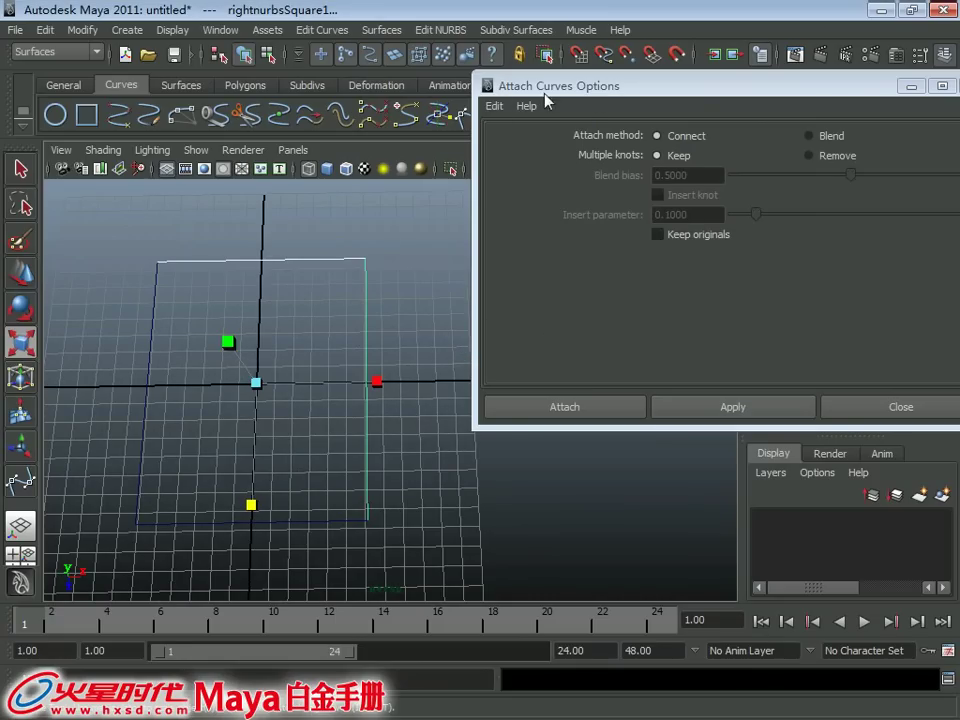
{"action": "left_click", "coordinate": [494, 106]}
{"action": "left_click", "coordinate": [510, 143]}
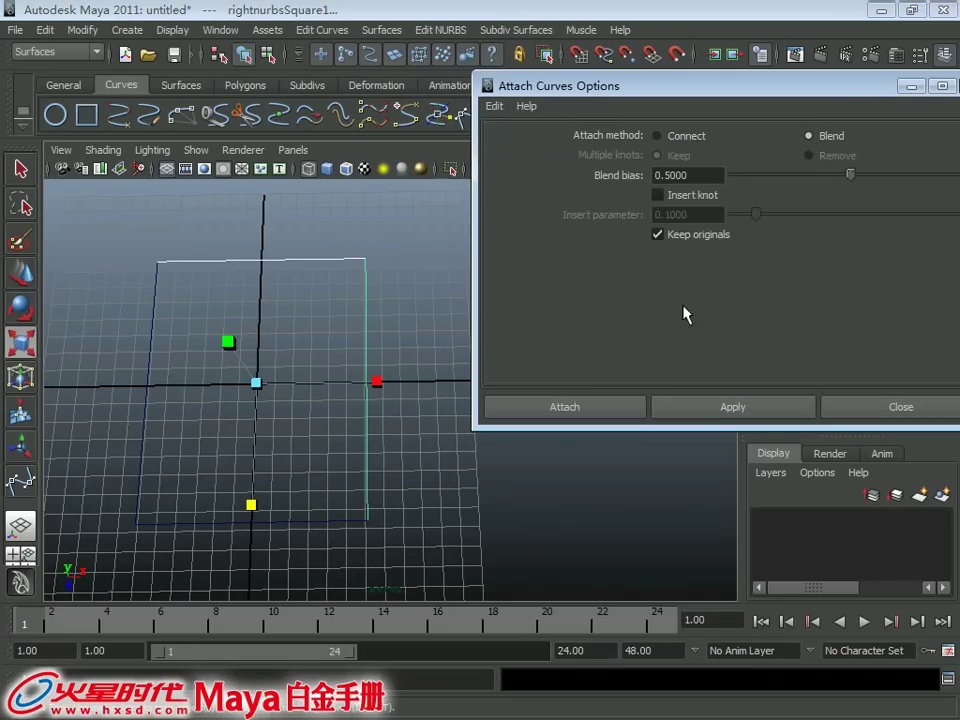
{"action": "left_click", "coordinate": [724, 408]}
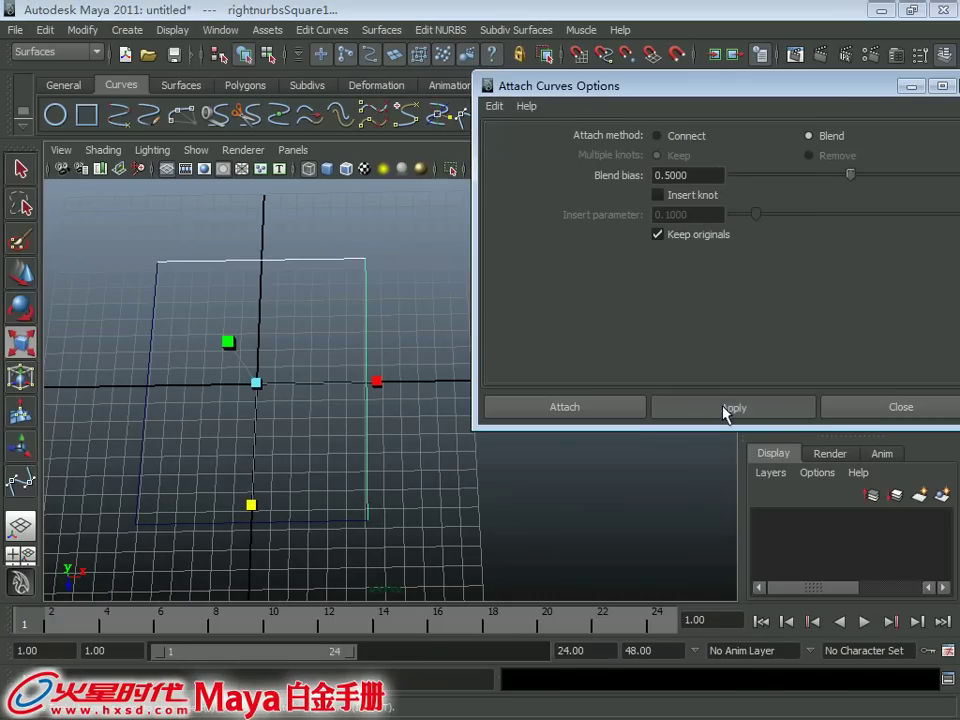
{"action": "left_click", "coordinate": [668, 135]}
{"action": "left_click", "coordinate": [744, 410]}
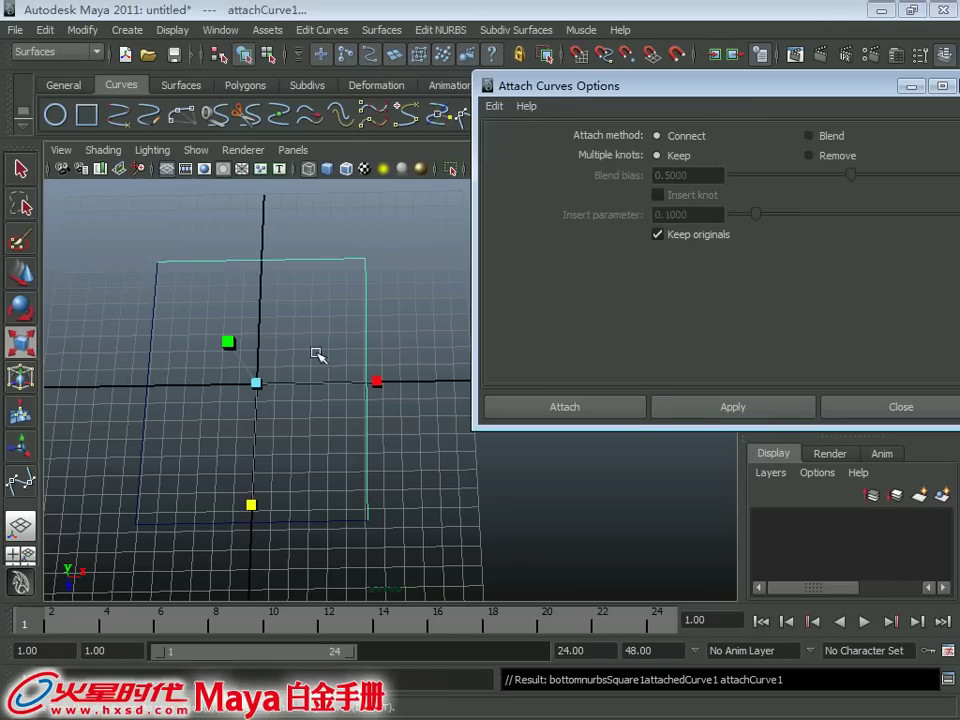
{"action": "mouse_move", "coordinate": [317, 353]}
{"action": "left_mouse_down", "text": "alt"}
{"action": "mouse_move", "coordinate": [236, 354]}
{"action": "mouse_move", "coordinate": [253, 300]}
{"action": "mouse_move", "coordinate": [281, 341]}
{"action": "mouse_move", "coordinate": [328, 357]}
{"action": "left_mouse_up", "text": "alt"}
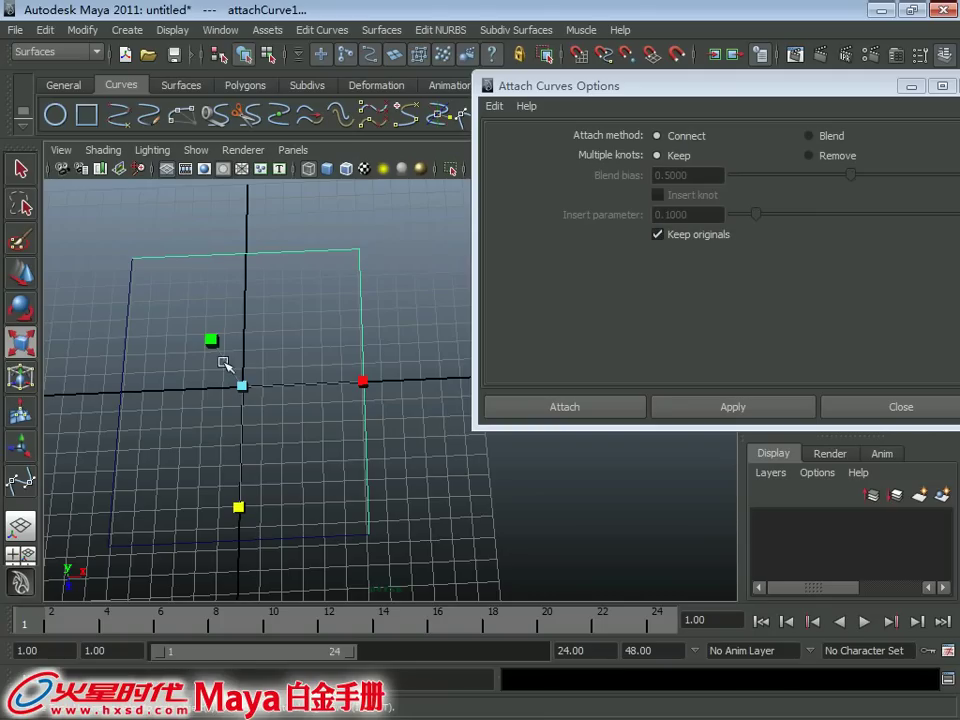
Undo the joined curve's test move, switch Attach Curves to Blend, and add the right edge.
{"action": "key", "text": "w"}
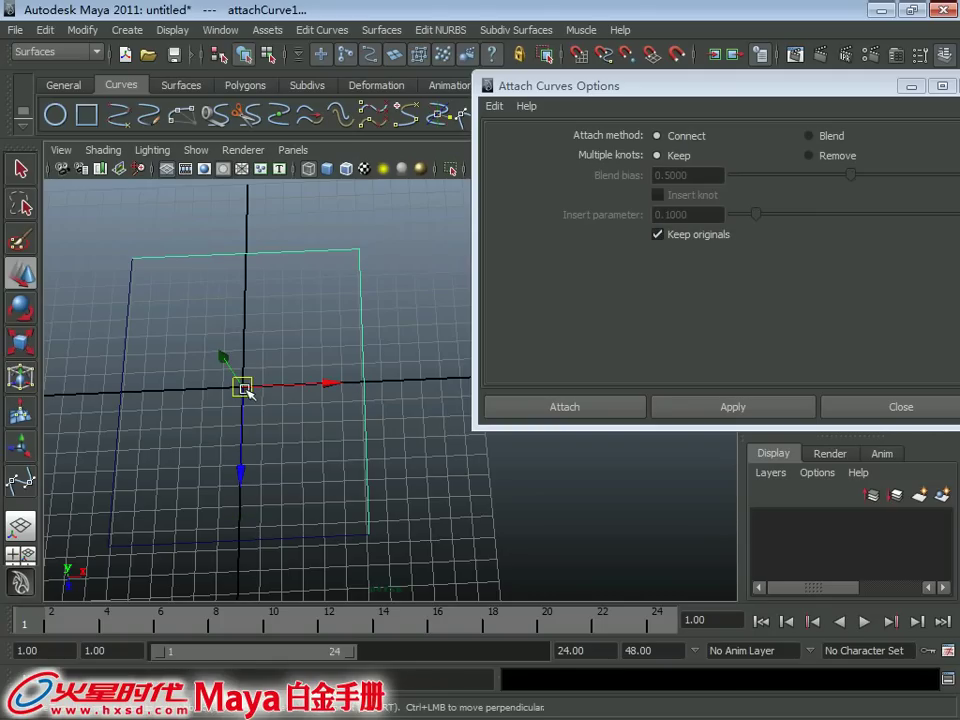
{"action": "mouse_move", "coordinate": [244, 388]}
{"action": "left_mouse_down"}
{"action": "mouse_move", "coordinate": [336, 371]}
{"action": "mouse_move", "coordinate": [227, 367]}
{"action": "mouse_move", "coordinate": [281, 369]}
{"action": "mouse_move", "coordinate": [281, 317]}
{"action": "mouse_move", "coordinate": [317, 364]}
{"action": "left_mouse_up"}
{"action": "key", "text": "ctrl+z"}
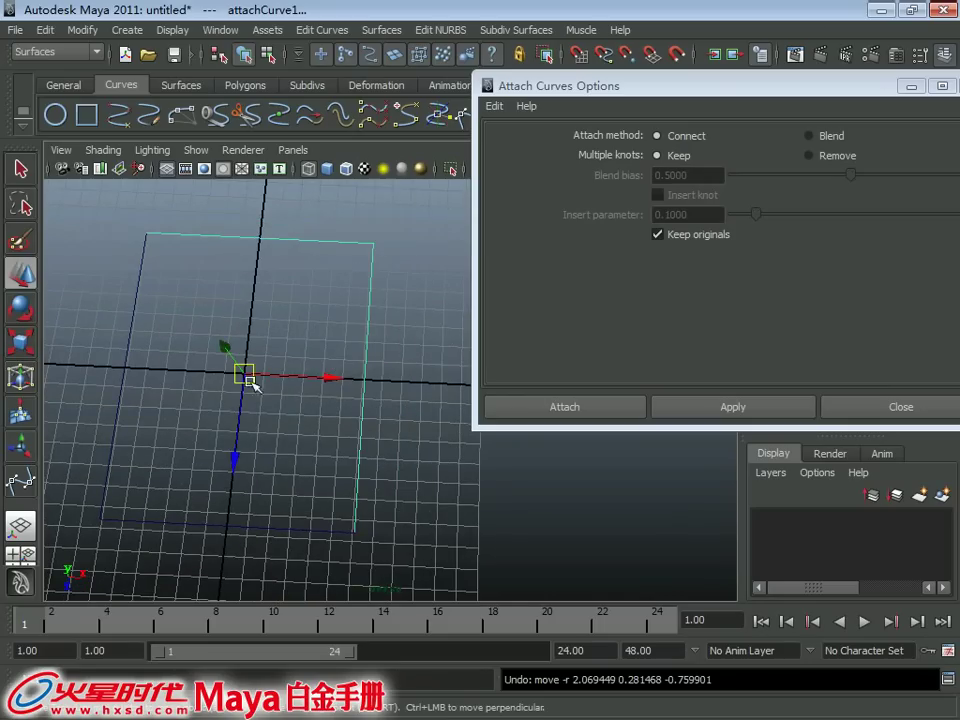
{"action": "mouse_move", "coordinate": [252, 384]}
{"action": "left_mouse_down", "text": "alt"}
{"action": "mouse_move", "coordinate": [321, 343]}
{"action": "mouse_move", "coordinate": [289, 343]}
{"action": "mouse_move", "coordinate": [258, 387]}
{"action": "left_mouse_up", "text": "alt"}
{"action": "key", "text": "ctrl+z"}
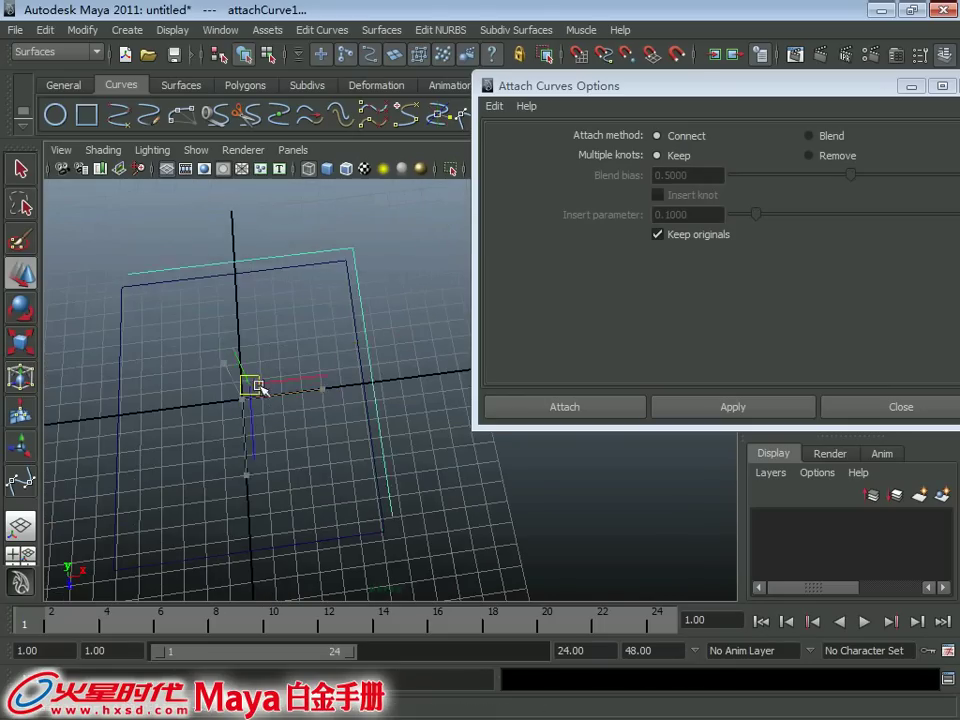
{"action": "key", "text": "ctrl+z"}
{"action": "key", "text": "ctrl+z"}
{"action": "key", "text": "ctrl+z"}
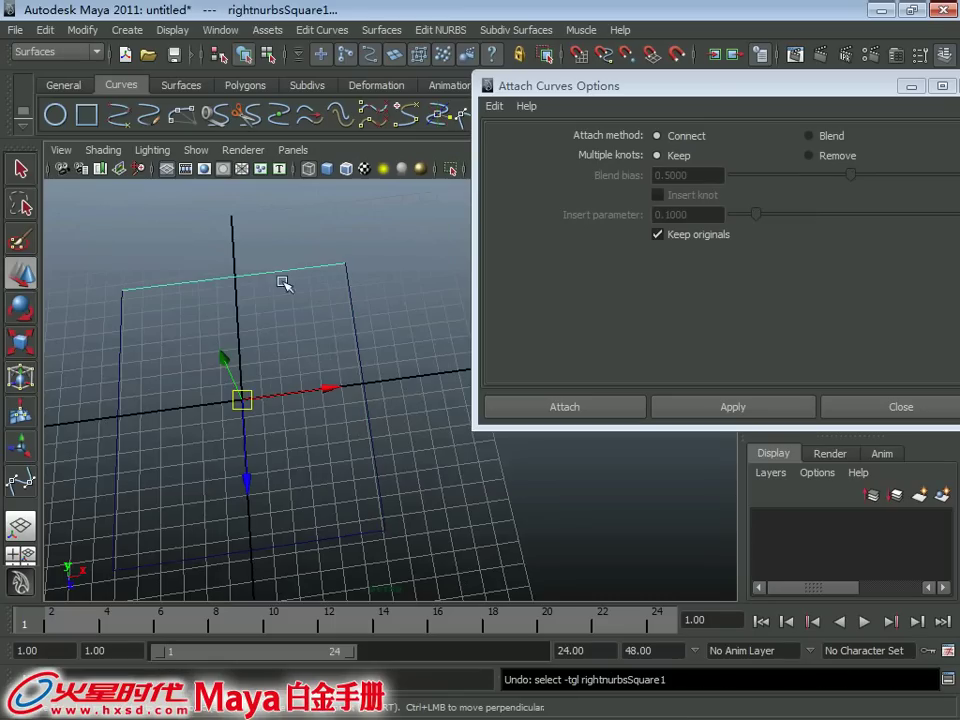
{"action": "left_click", "coordinate": [806, 136]}
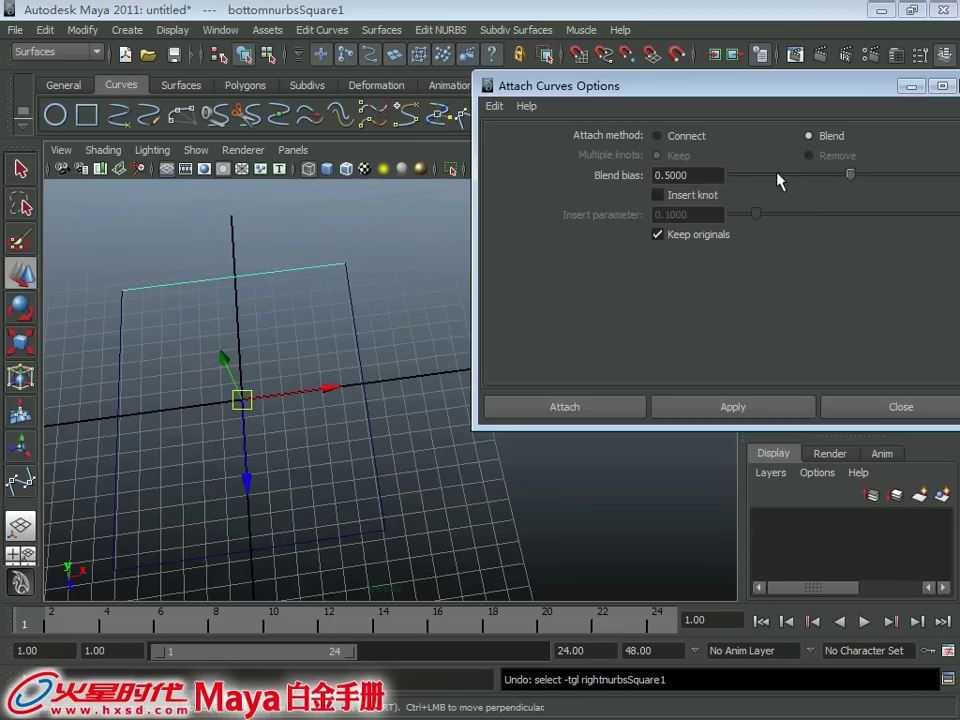
{"action": "left_click", "coordinate": [352, 315], "text": "shift"}
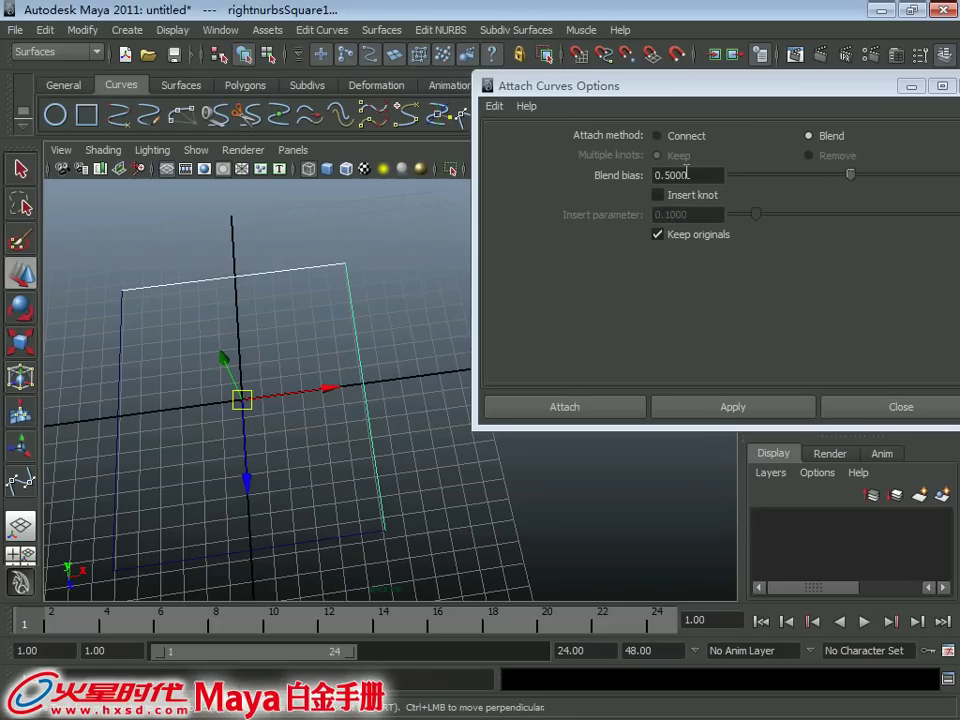
Blend-attach the top and right edges into one rounded curve, undoing the test moves.
{"action": "left_click", "coordinate": [725, 410]}
{"action": "left_click_drag", "start_coordinate": [242, 396], "coordinate": [350, 344]}
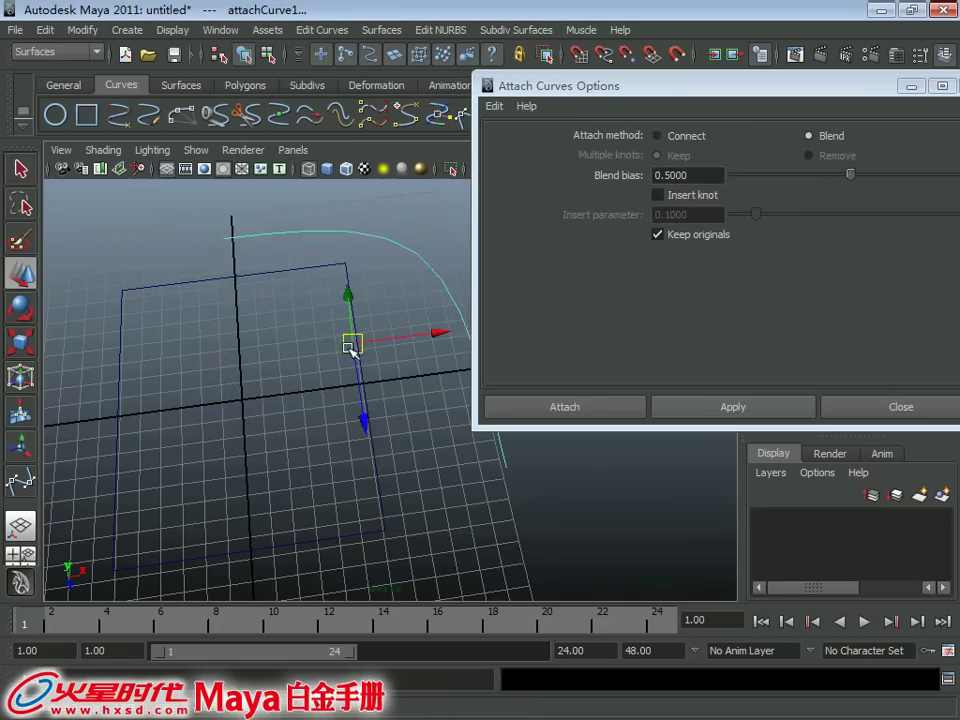
{"action": "key", "text": "ctrl+z"}
{"action": "left_click_drag", "start_coordinate": [326, 388], "coordinate": [470, 380]}
{"action": "key", "text": "ctrl+z"}
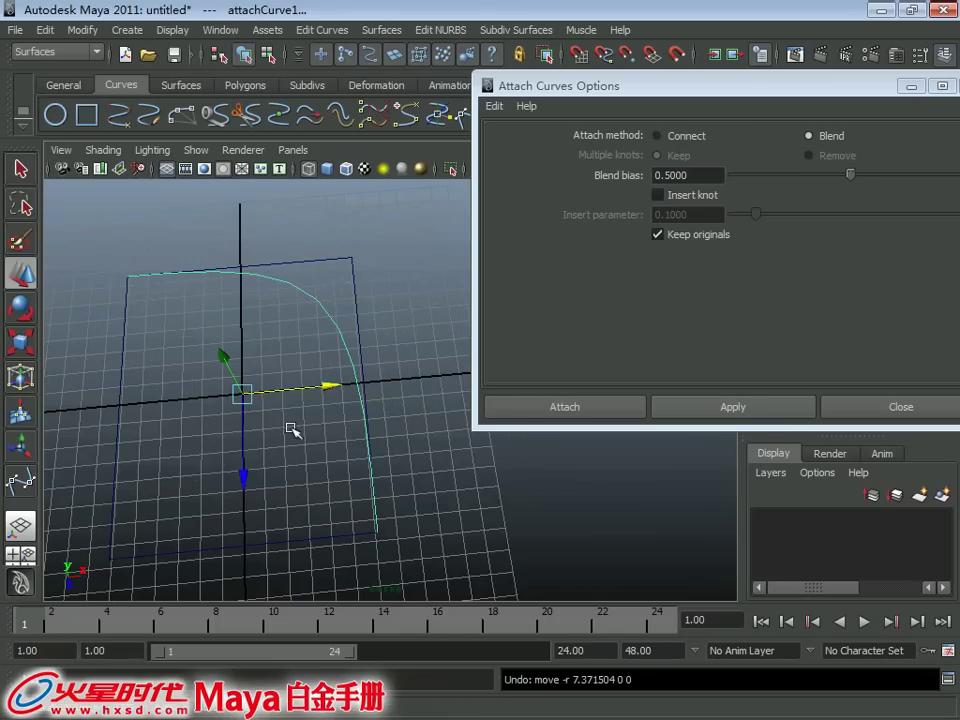
{"action": "left_click_drag", "start_coordinate": [242, 484], "coordinate": [249, 465]}
{"action": "left_click_drag", "start_coordinate": [244, 456], "coordinate": [240, 474]}
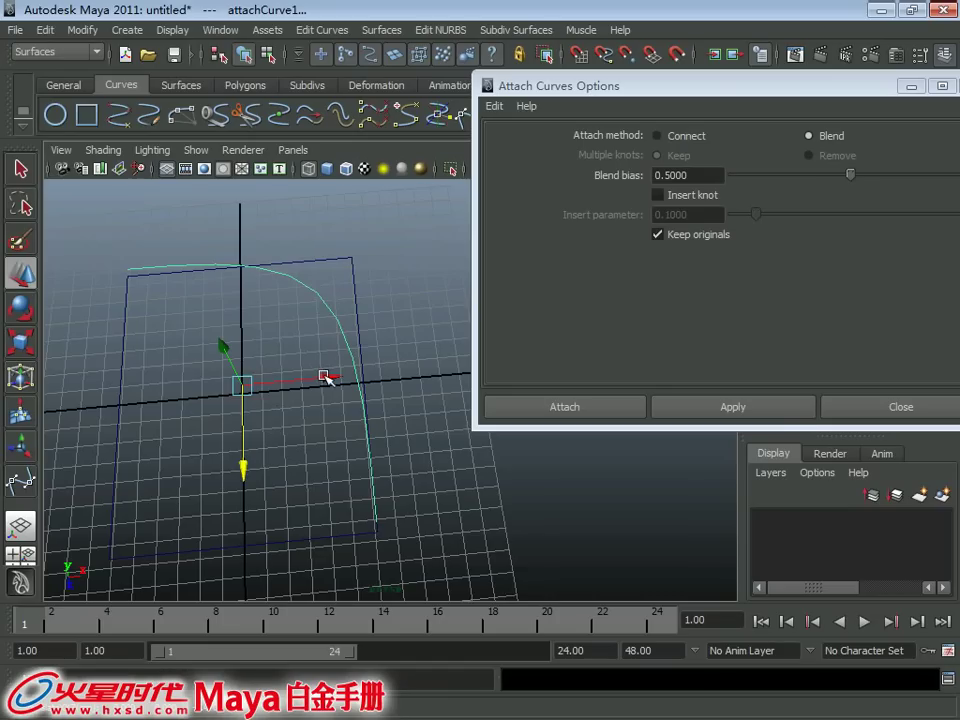
{"action": "key", "text": "ctrl+z"}
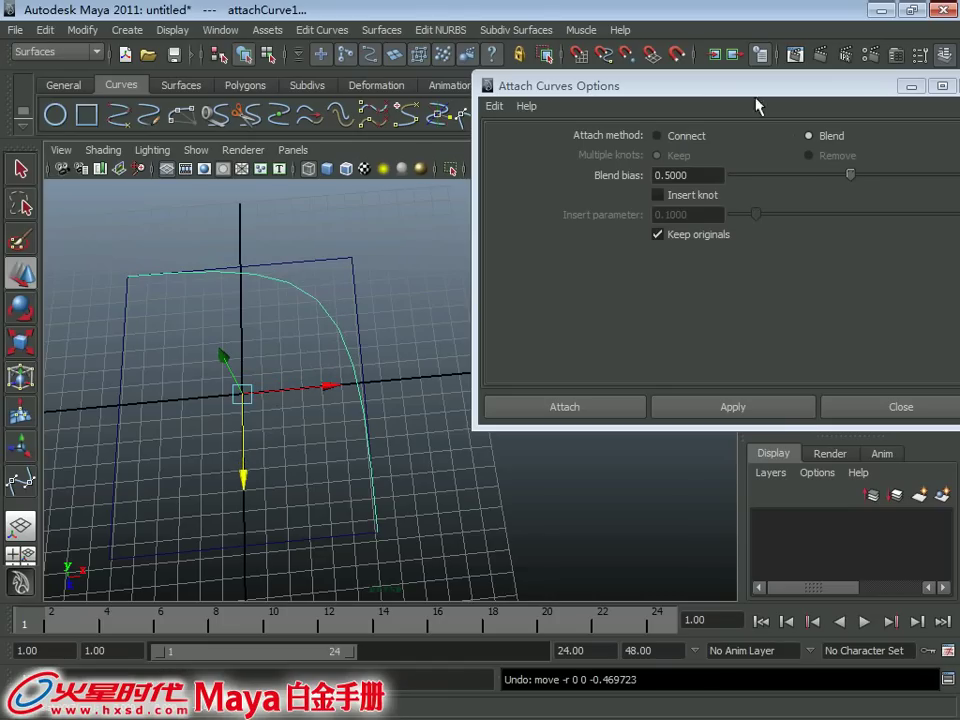
Move the Attach Curves options window aside and scroll the shelf tabs to Custom.
{"action": "left_click_drag", "start_coordinate": [757, 86], "coordinate": [778, 269]}
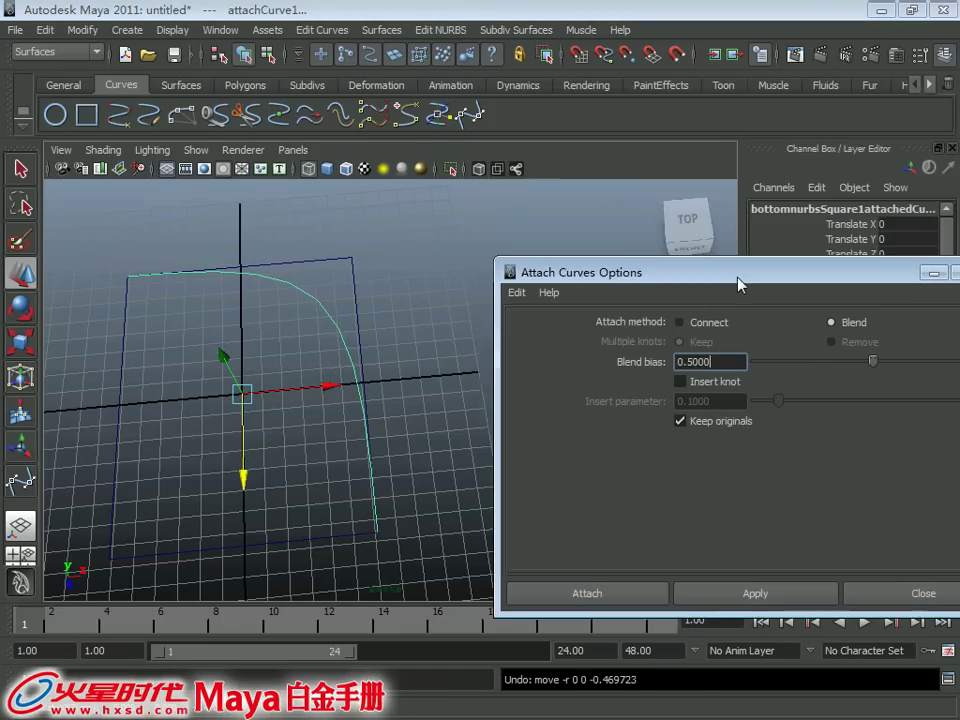
{"action": "left_click", "coordinate": [930, 84]}
{"action": "left_click", "coordinate": [930, 84]}
{"action": "left_click", "coordinate": [930, 84]}
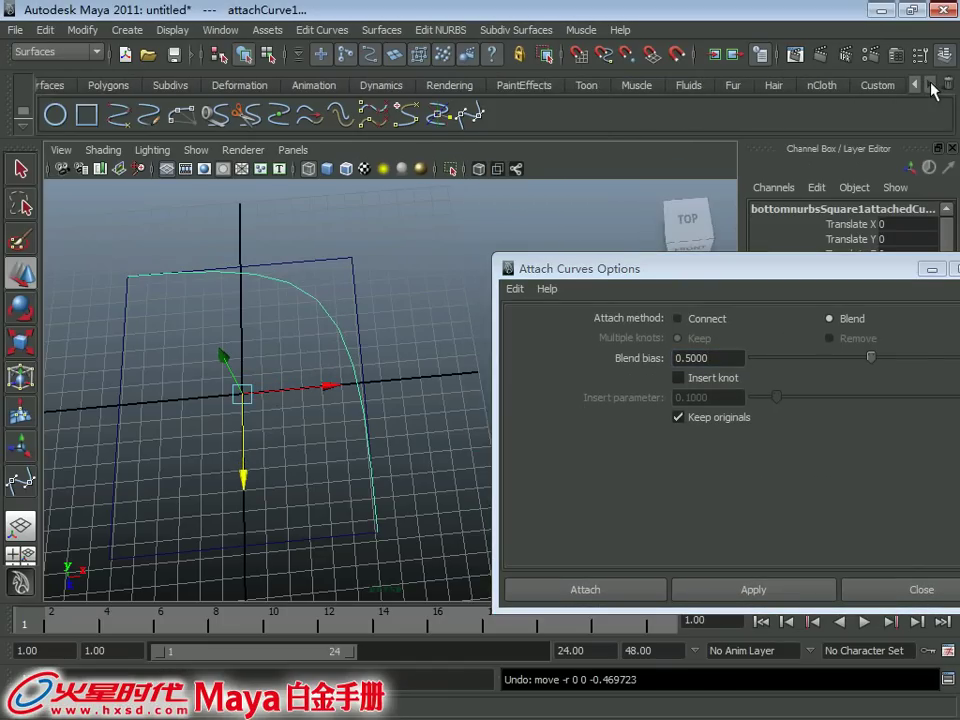
{"action": "left_click_drag", "start_coordinate": [752, 268], "coordinate": [653, 591]}
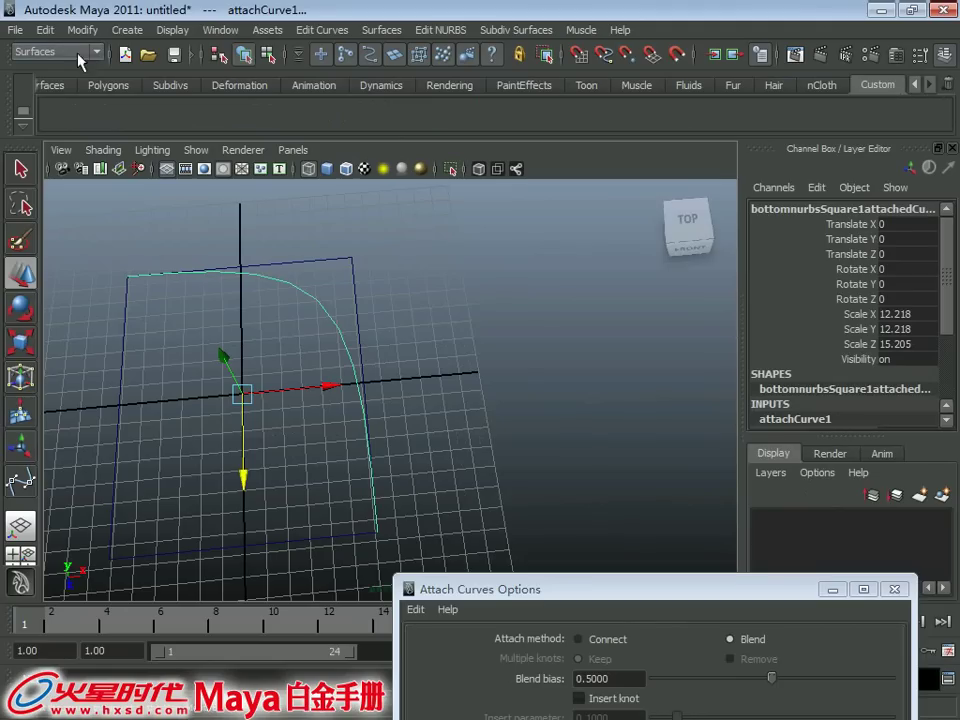
Add Delete by Type > History to the Custom shelf and delete the blended curve's history.
{"action": "left_click", "coordinate": [45, 31]}
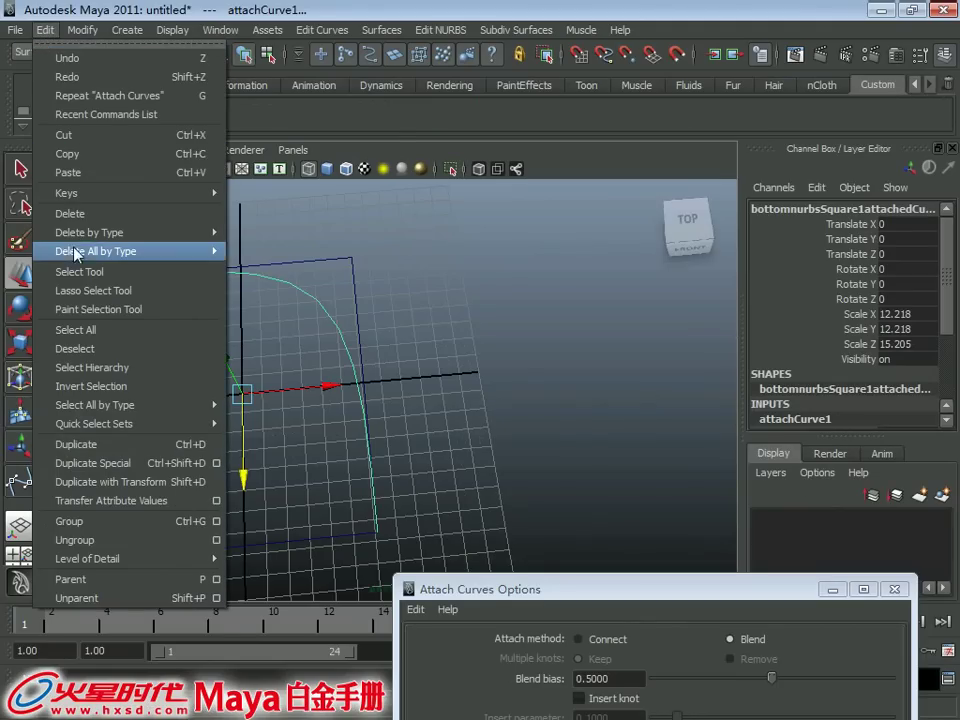
{"action": "mouse_move", "coordinate": [89, 232]}
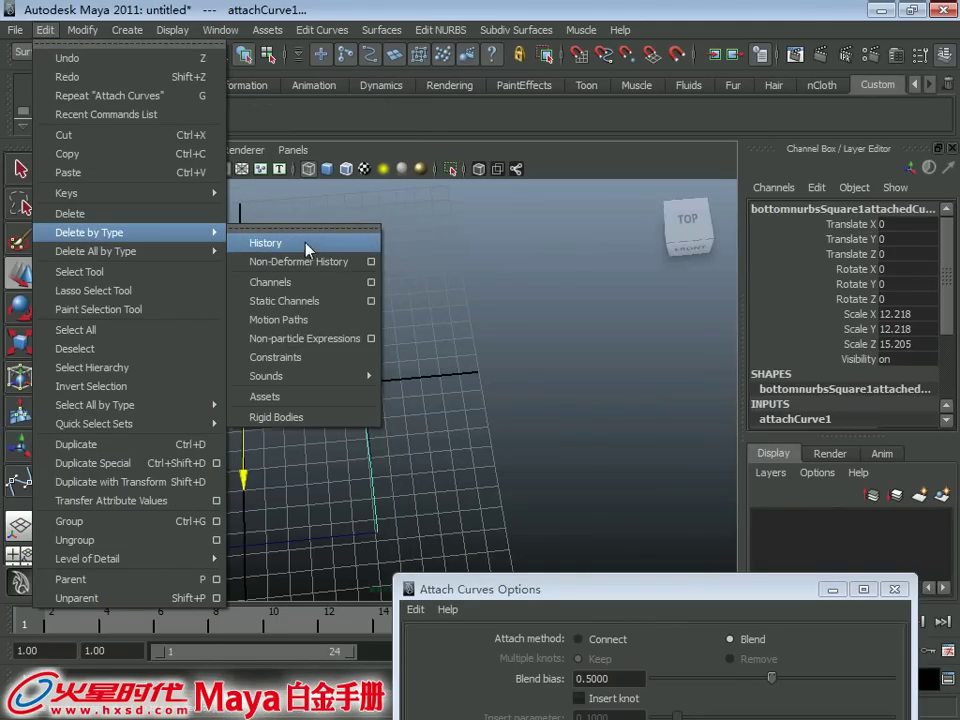
{"action": "left_click", "coordinate": [306, 248], "text": "ctrl+shift"}
{"action": "left_click", "coordinate": [52, 124]}
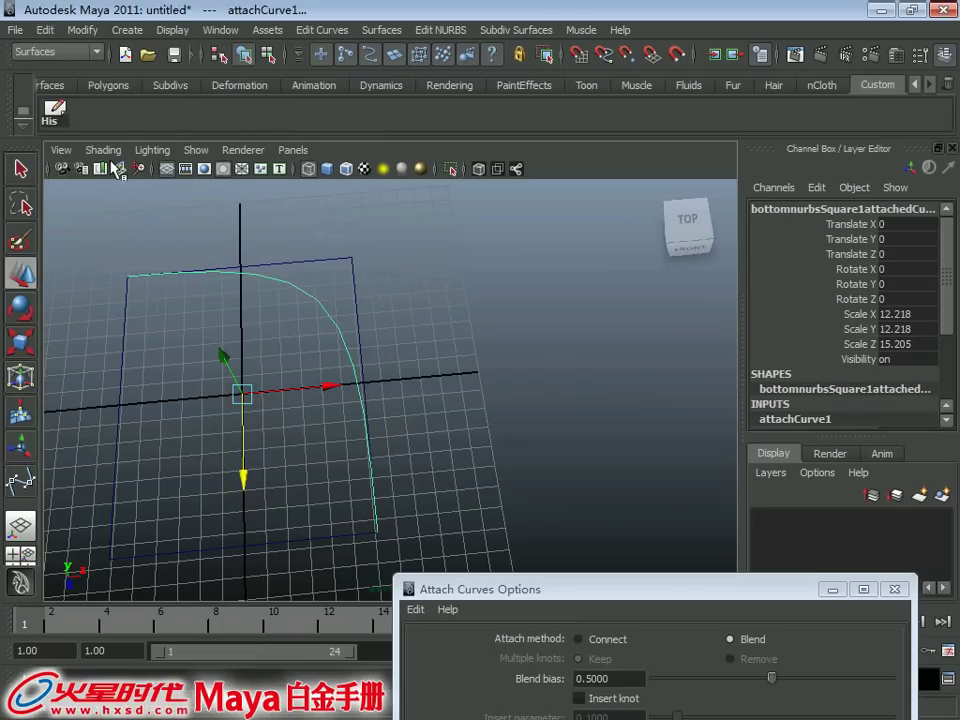
{"action": "left_click_drag", "start_coordinate": [240, 300], "coordinate": [298, 302], "text": "alt"}
{"action": "left_click_drag", "start_coordinate": [675, 590], "coordinate": [713, 249]}
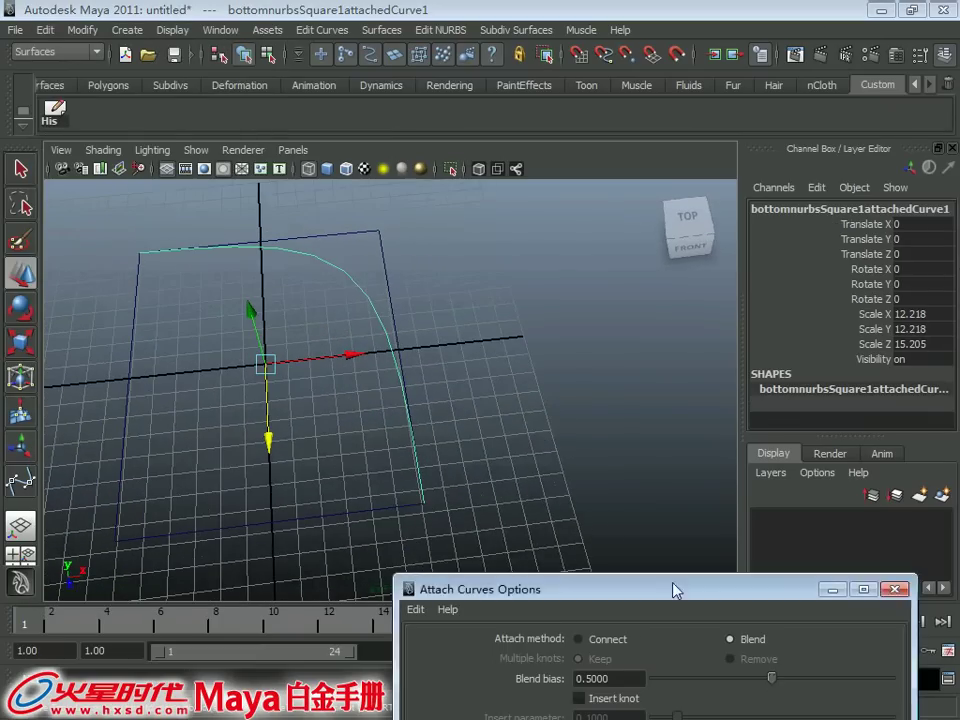
Set the Attach method back to Connect and delete the blended curve.
{"action": "left_click", "coordinate": [640, 296]}
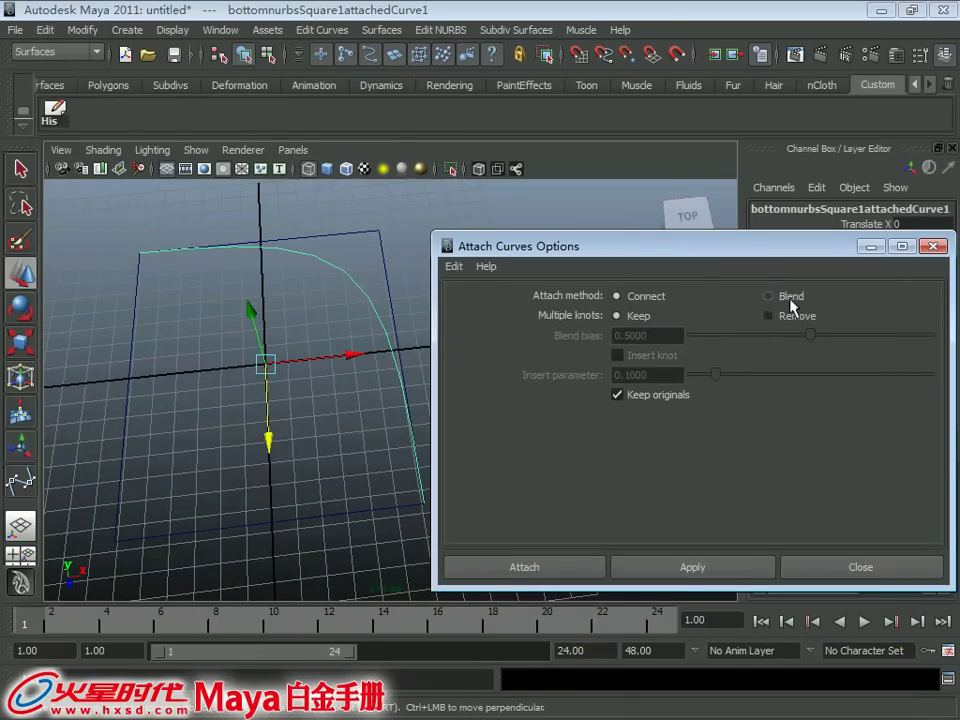
{"action": "left_click", "coordinate": [775, 297]}
{"action": "left_click", "coordinate": [645, 297]}
{"action": "left_click_drag", "start_coordinate": [301, 378], "coordinate": [270, 330], "text": "alt"}
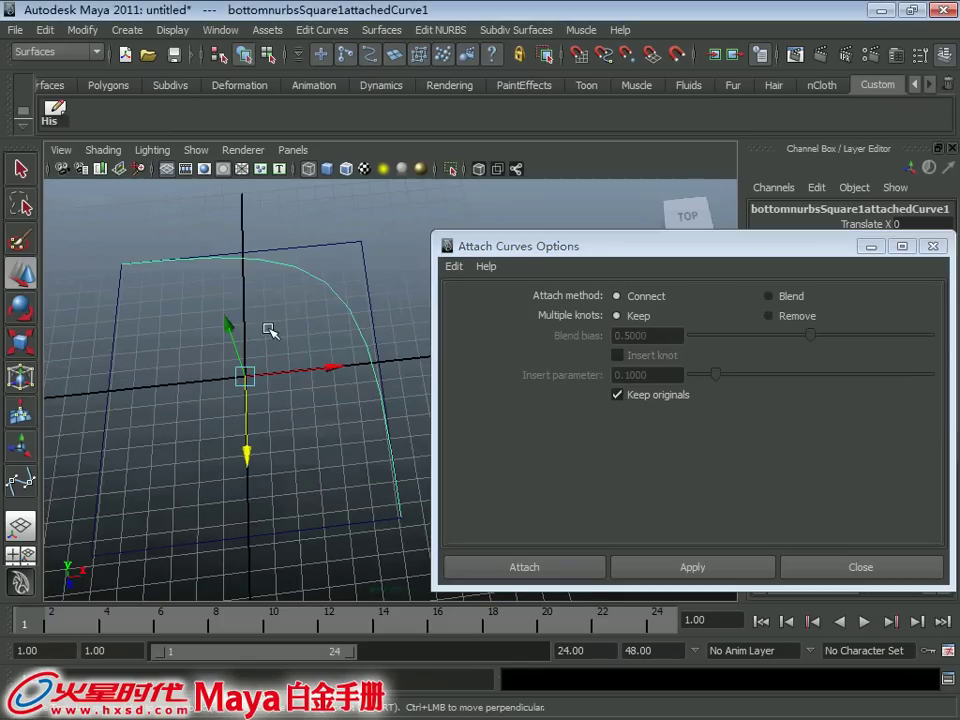
{"action": "key", "text": "Delete"}
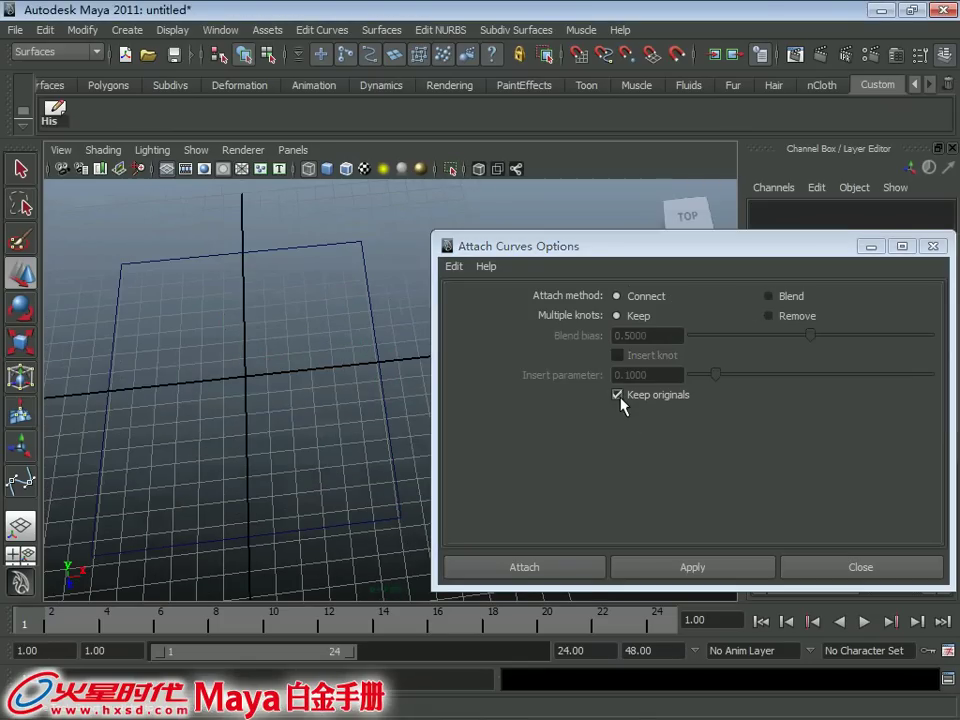
Turn off Keep originals and select the square's top and right edges.
{"action": "left_click", "coordinate": [618, 395]}
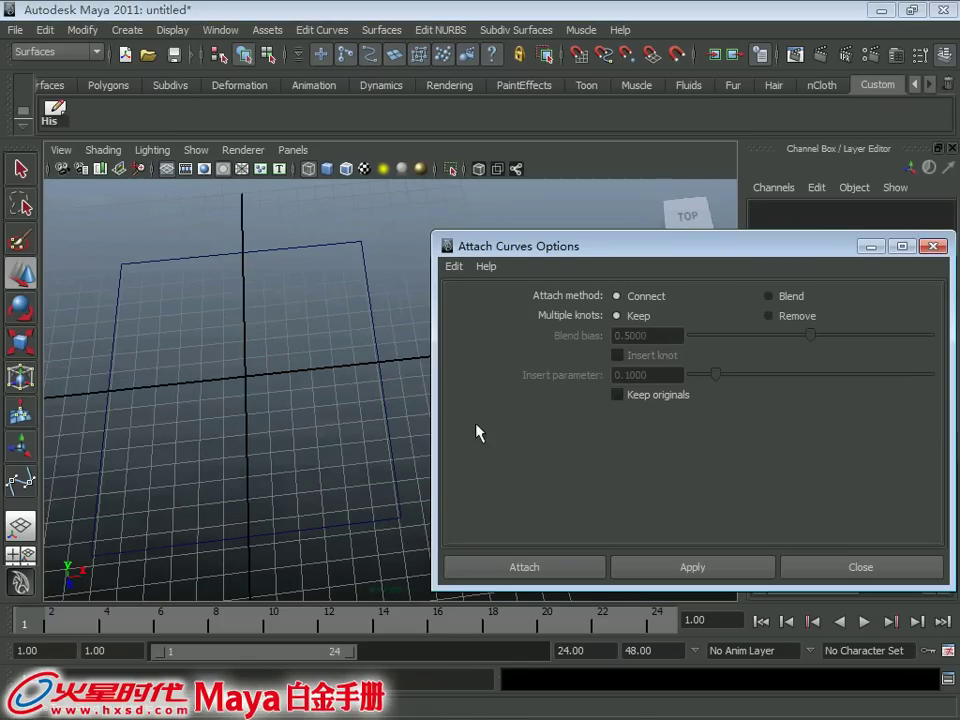
{"action": "mouse_move", "coordinate": [262, 318]}
{"action": "left_mouse_down", "text": "alt"}
{"action": "mouse_move", "coordinate": [206, 321]}
{"action": "mouse_move", "coordinate": [279, 349]}
{"action": "mouse_move", "coordinate": [274, 334]}
{"action": "mouse_move", "coordinate": [298, 394]}
{"action": "left_mouse_up", "text": "alt"}
{"action": "left_click", "coordinate": [242, 330]}
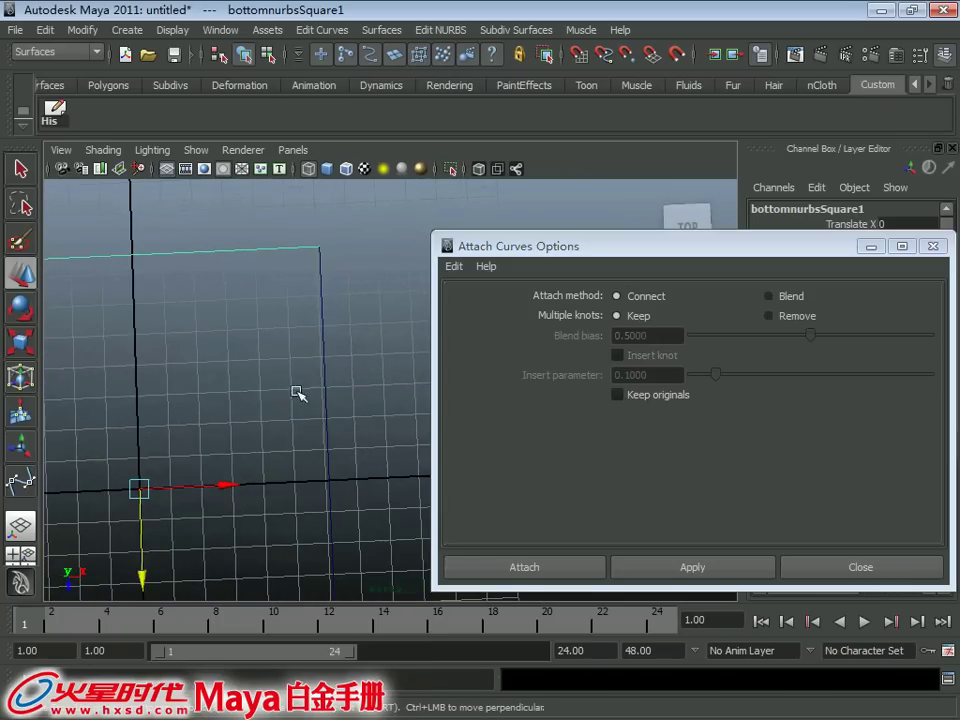
{"action": "left_click", "coordinate": [298, 256]}
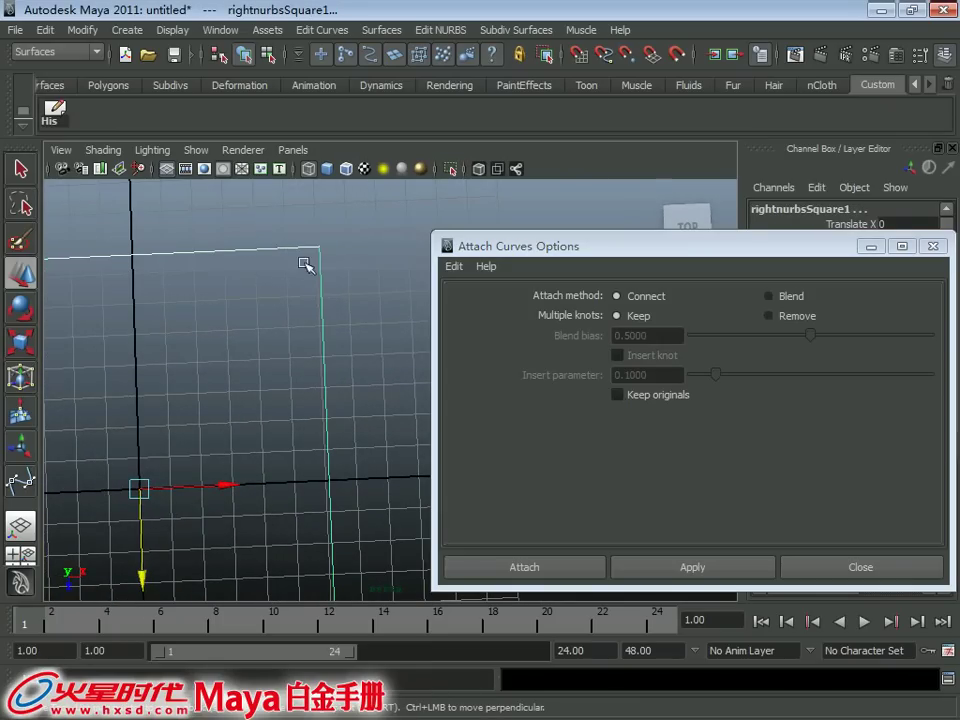
Blend-attach the top and right edges with blend bias 0.1 and Insert knot 0.1.
{"action": "left_click", "coordinate": [769, 297]}
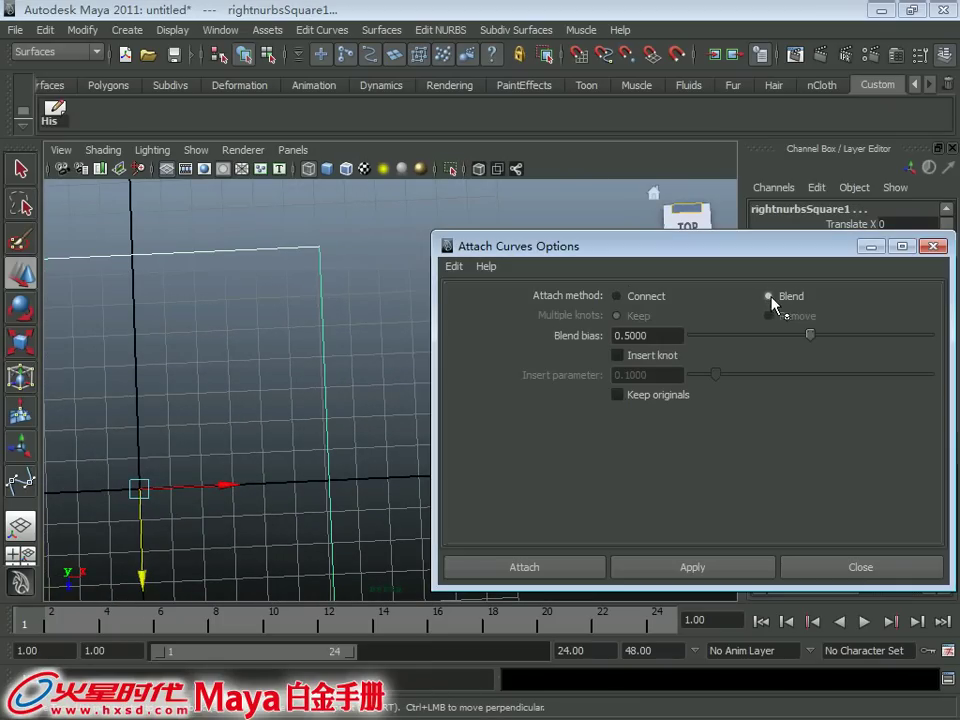
{"action": "left_click", "coordinate": [617, 356]}
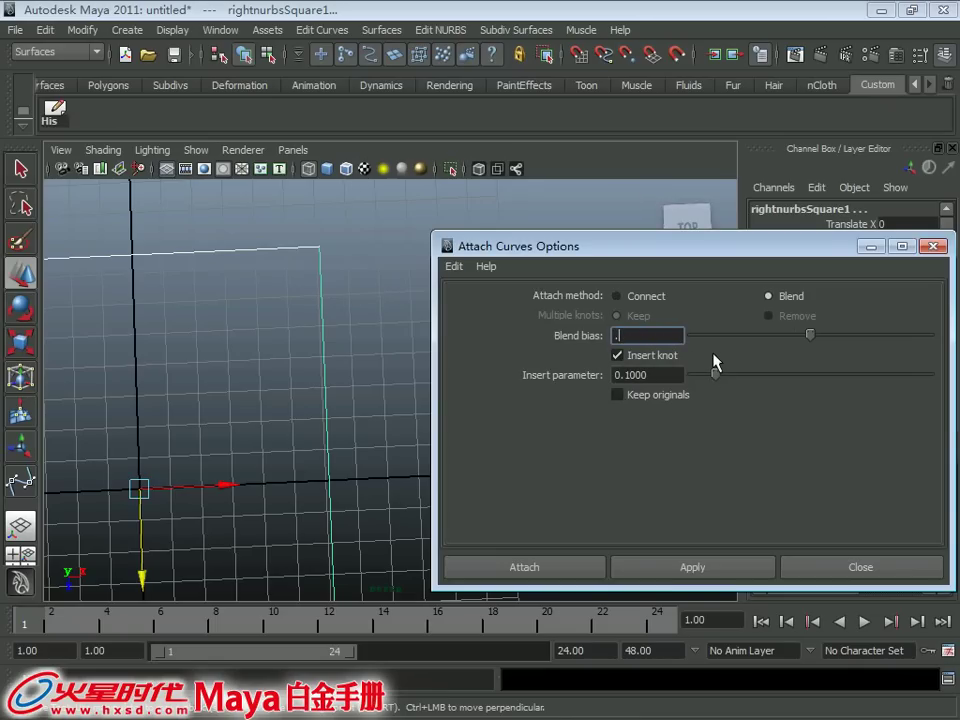
{"action": "type", "text": ".1"}
{"action": "key", "text": "Tab"}
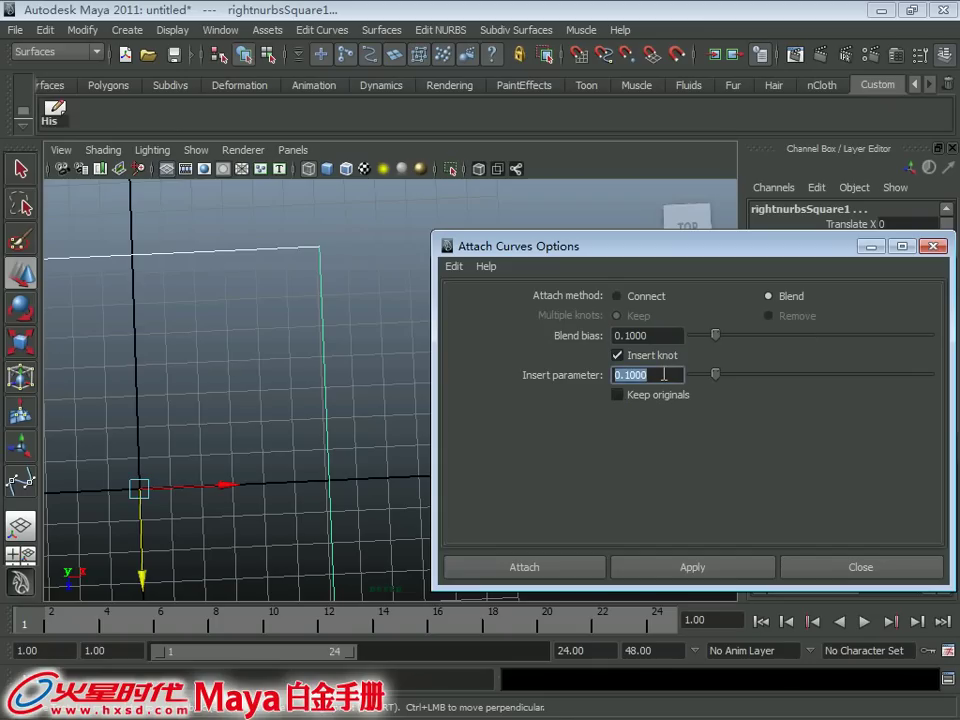
{"action": "type", "text": ".1"}
{"action": "left_click_drag", "start_coordinate": [645, 246], "coordinate": [613, 221]}
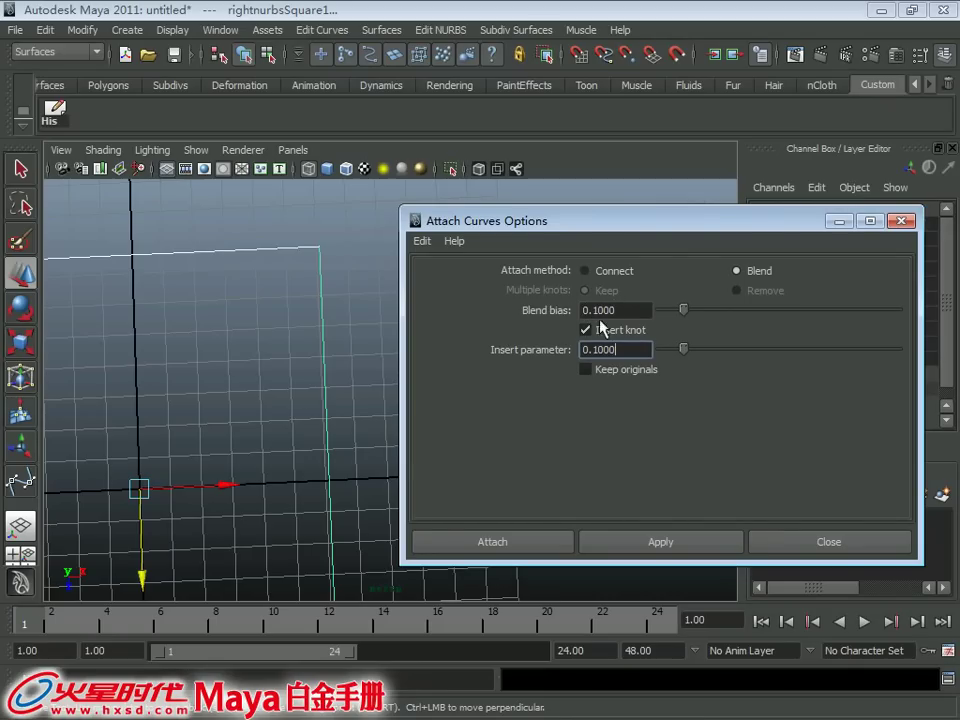
{"action": "left_click_drag", "start_coordinate": [606, 236], "coordinate": [635, 221]}
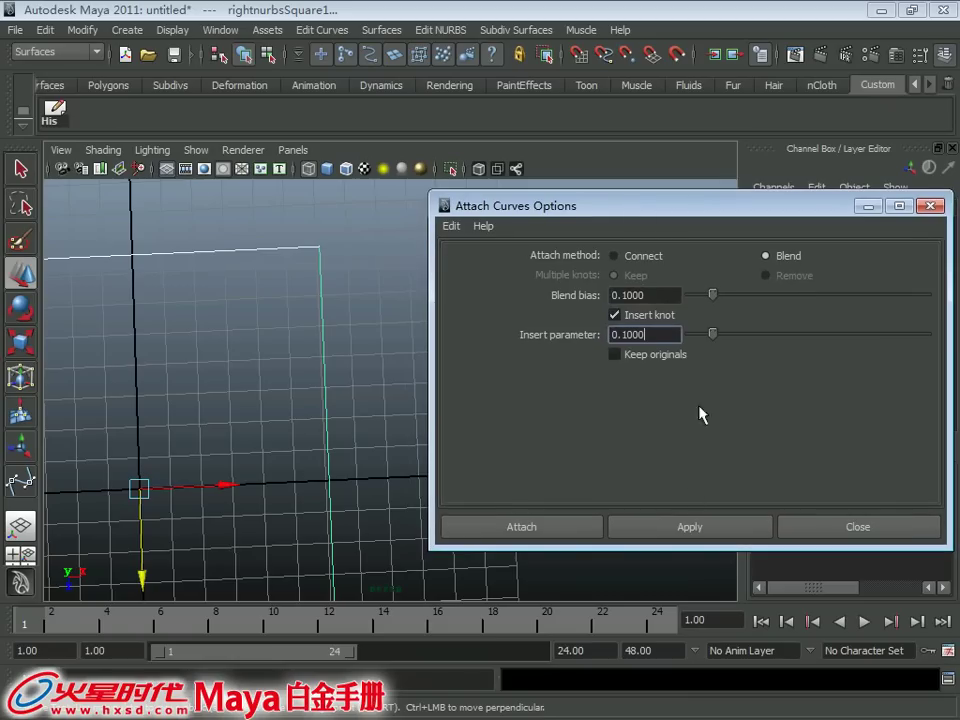
{"action": "left_click", "coordinate": [690, 527]}
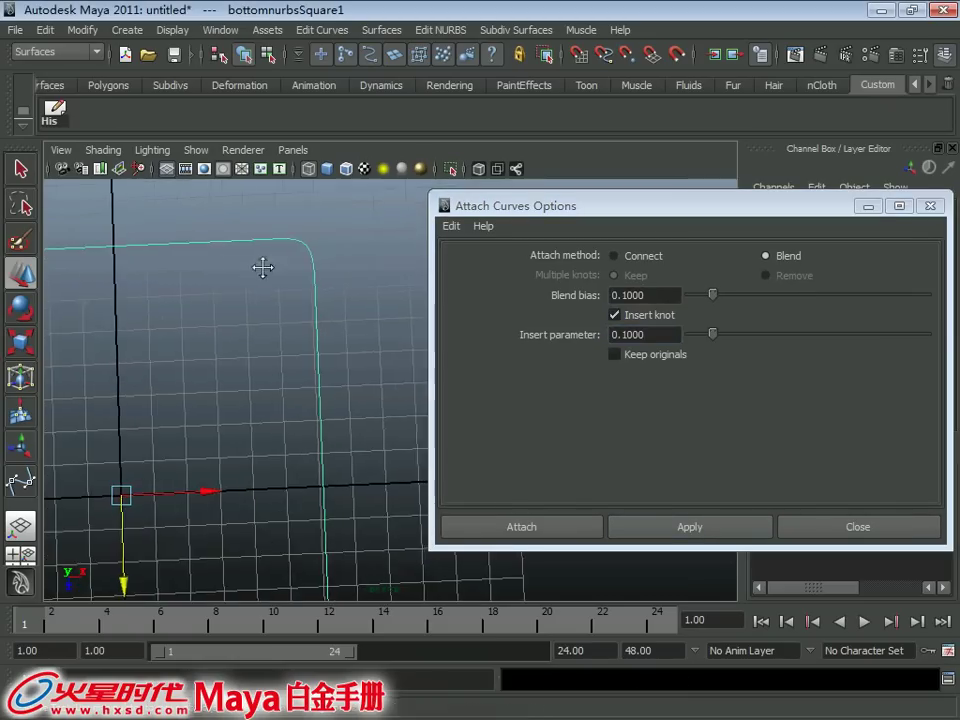
Inspect the rounded corner, test-moving the blended curve and undoing the move.
{"action": "left_click_drag", "start_coordinate": [261, 268], "coordinate": [280, 284], "text": "alt"}
{"action": "mouse_move", "coordinate": [325, 239]}
{"action": "left_mouse_down", "text": "alt"}
{"action": "mouse_move", "coordinate": [86, 270]}
{"action": "mouse_move", "coordinate": [195, 343]}
{"action": "mouse_move", "coordinate": [268, 409]}
{"action": "mouse_move", "coordinate": [274, 349]}
{"action": "mouse_move", "coordinate": [223, 441]}
{"action": "mouse_move", "coordinate": [257, 432]}
{"action": "mouse_move", "coordinate": [272, 362]}
{"action": "mouse_move", "coordinate": [375, 392]}
{"action": "mouse_move", "coordinate": [210, 458]}
{"action": "left_mouse_up", "text": "alt"}
{"action": "key", "text": "ctrl+z"}
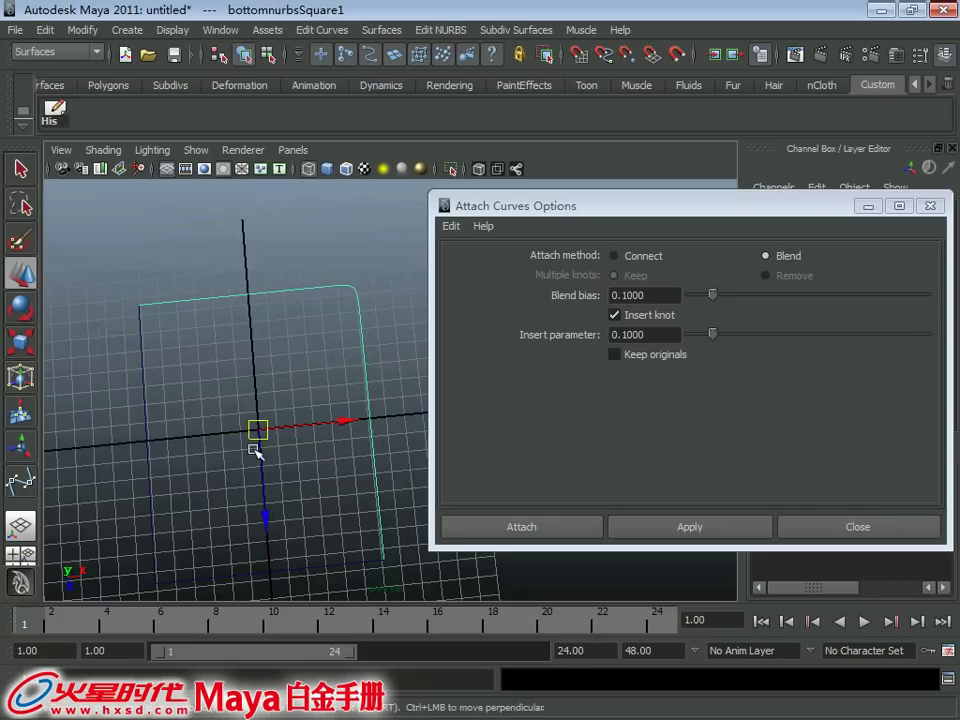
{"action": "mouse_move", "coordinate": [255, 434]}
{"action": "left_mouse_down"}
{"action": "mouse_move", "coordinate": [328, 354]}
{"action": "mouse_move", "coordinate": [215, 432]}
{"action": "mouse_move", "coordinate": [223, 439]}
{"action": "mouse_move", "coordinate": [326, 373]}
{"action": "mouse_move", "coordinate": [327, 362]}
{"action": "left_mouse_up"}
{"action": "key", "text": "ctrl+z"}
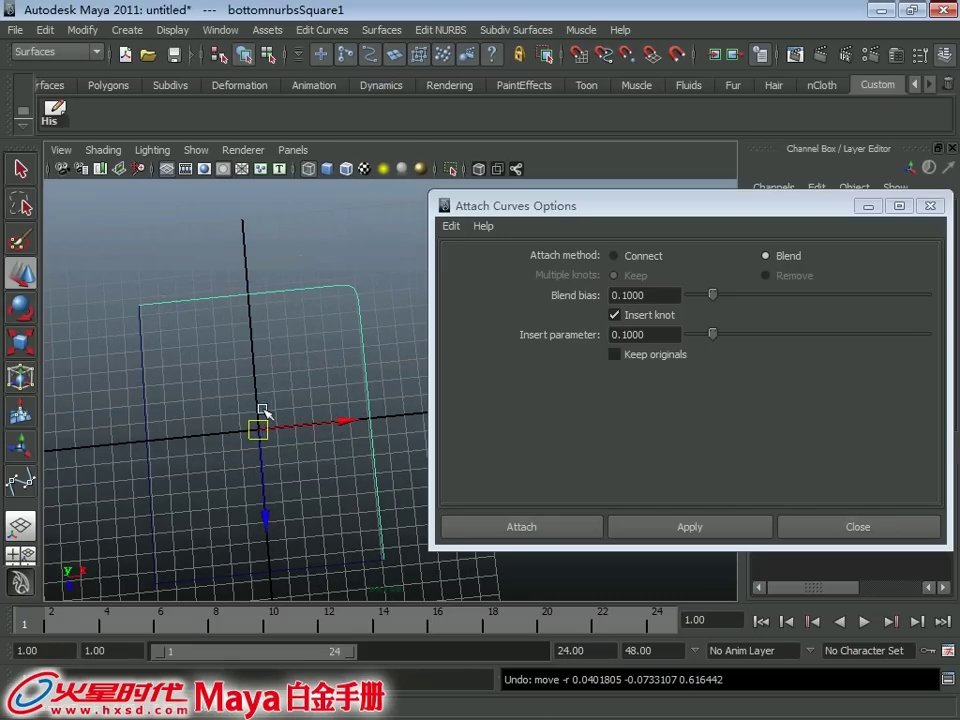
{"action": "mouse_move", "coordinate": [371, 439]}
{"action": "middle_mouse_down", "text": "alt"}
{"action": "mouse_move", "coordinate": [330, 403]}
{"action": "mouse_move", "coordinate": [328, 360]}
{"action": "mouse_move", "coordinate": [279, 321]}
{"action": "middle_mouse_up", "text": "alt"}
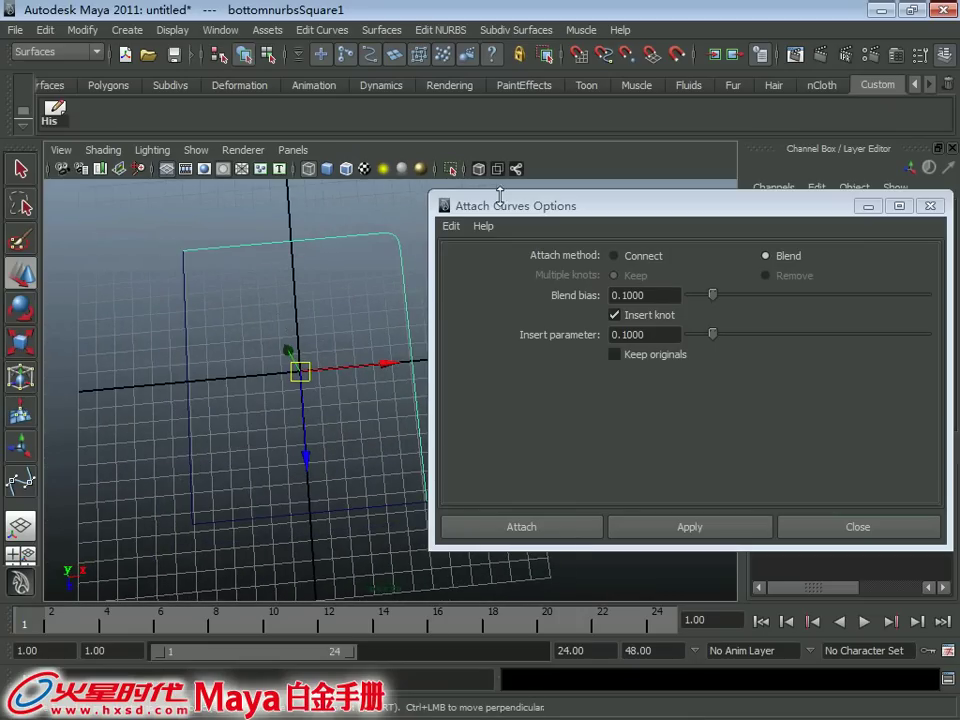
{"action": "left_click_drag", "start_coordinate": [501, 212], "coordinate": [582, 212]}
{"action": "mouse_move", "coordinate": [450, 343]}
{"action": "left_mouse_down", "text": "alt"}
{"action": "mouse_move", "coordinate": [407, 334]}
{"action": "mouse_move", "coordinate": [390, 348]}
{"action": "left_mouse_up", "text": "alt"}
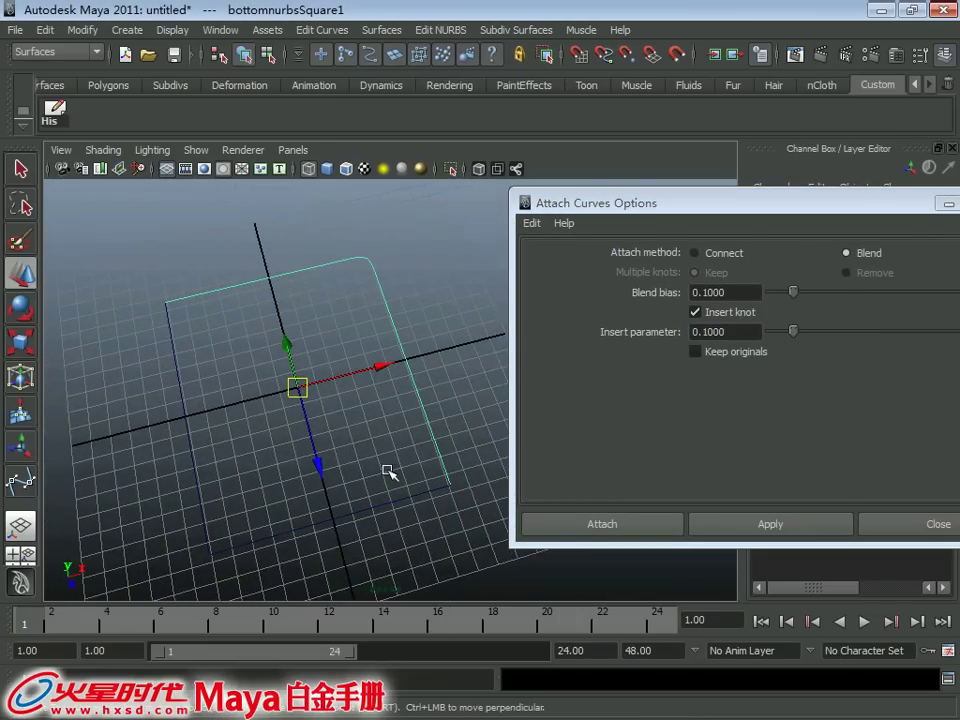
{"action": "middle_click_drag", "start_coordinate": [396, 422], "coordinate": [411, 404], "text": "alt"}
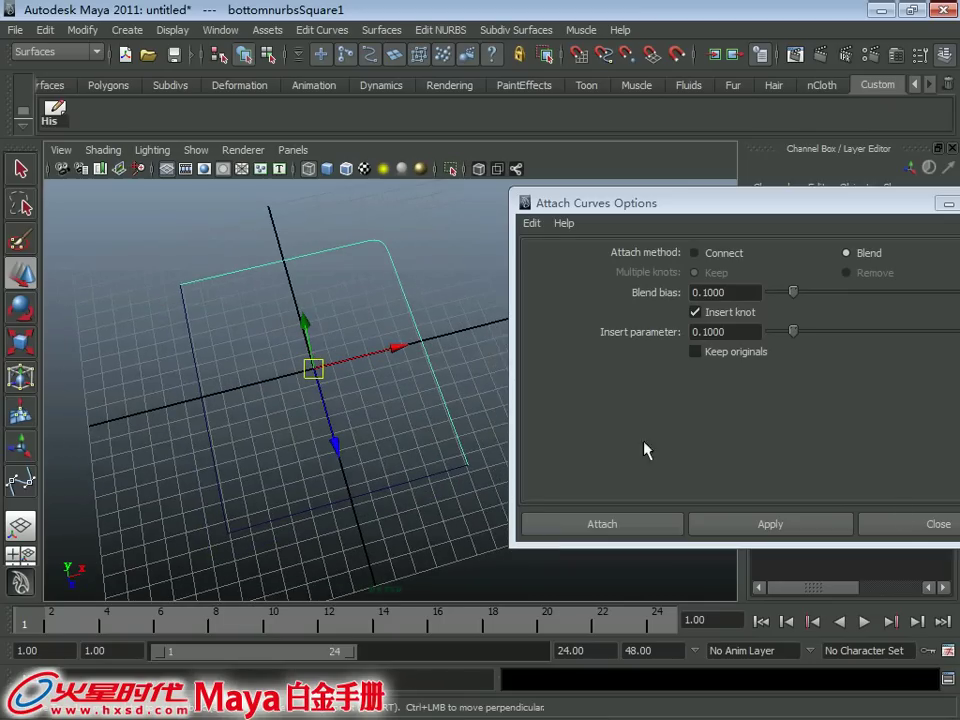
Close the Attach Curves options and select the top square curve from above.
{"action": "left_click", "coordinate": [913, 530]}
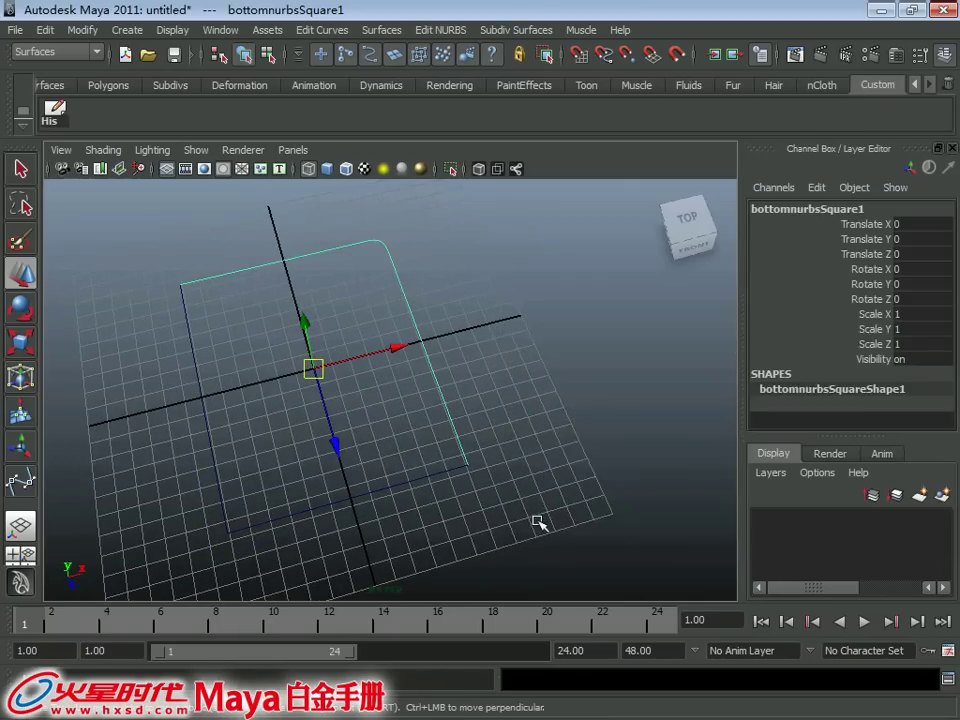
{"action": "mouse_move", "coordinate": [536, 521]}
{"action": "left_mouse_down", "text": "alt"}
{"action": "mouse_move", "coordinate": [439, 424]}
{"action": "mouse_move", "coordinate": [435, 441]}
{"action": "mouse_move", "coordinate": [405, 438]}
{"action": "mouse_move", "coordinate": [413, 437]}
{"action": "mouse_move", "coordinate": [394, 398]}
{"action": "left_mouse_up", "text": "alt"}
{"action": "left_click", "coordinate": [390, 455]}
{"action": "left_click", "coordinate": [404, 400]}
{"action": "left_click", "coordinate": [321, 29]}
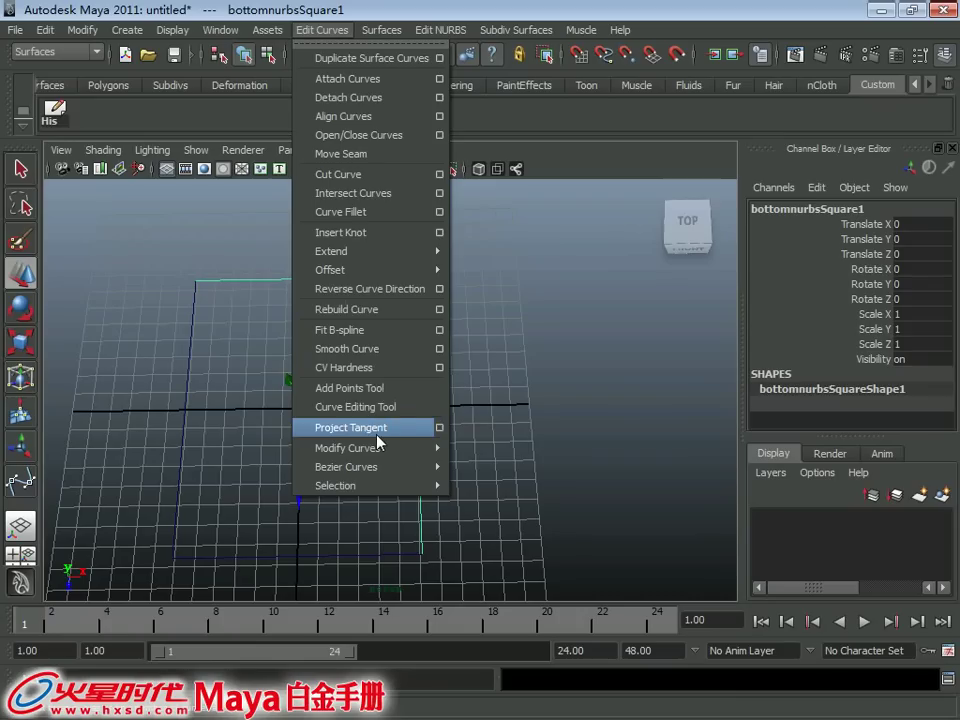
{"action": "left_click", "coordinate": [386, 288]}
{"action": "left_click_drag", "start_coordinate": [455, 420], "coordinate": [439, 379], "text": "alt"}
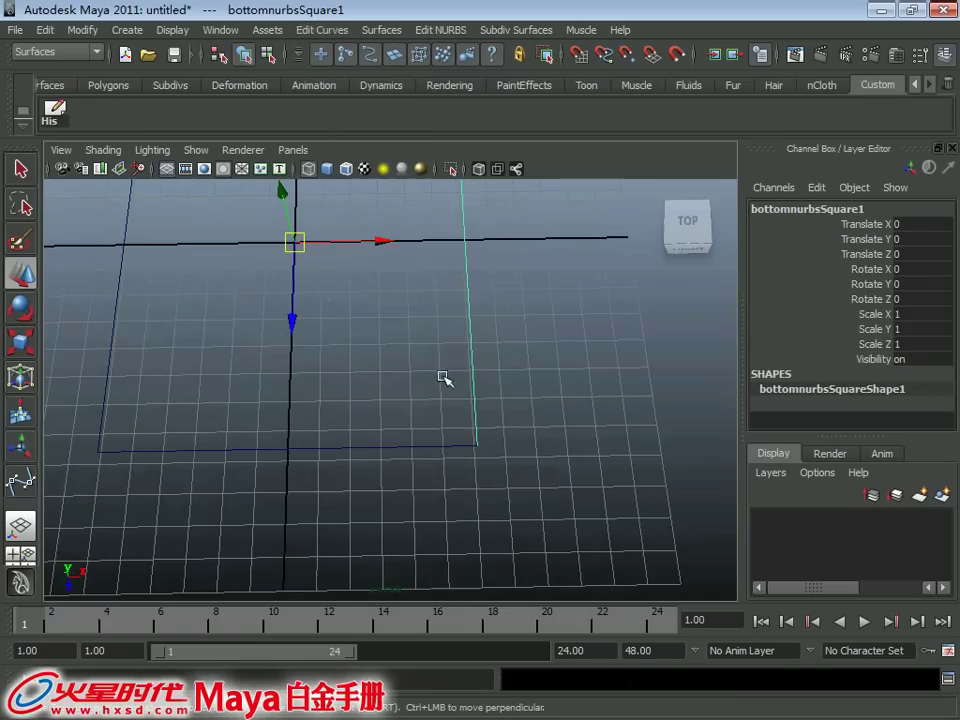
{"action": "left_click", "coordinate": [421, 456]}
{"action": "mouse_move", "coordinate": [421, 456]}
{"action": "left_mouse_down", "text": "alt"}
{"action": "mouse_move", "coordinate": [407, 381]}
{"action": "mouse_move", "coordinate": [385, 407]}
{"action": "left_mouse_up", "text": "alt"}
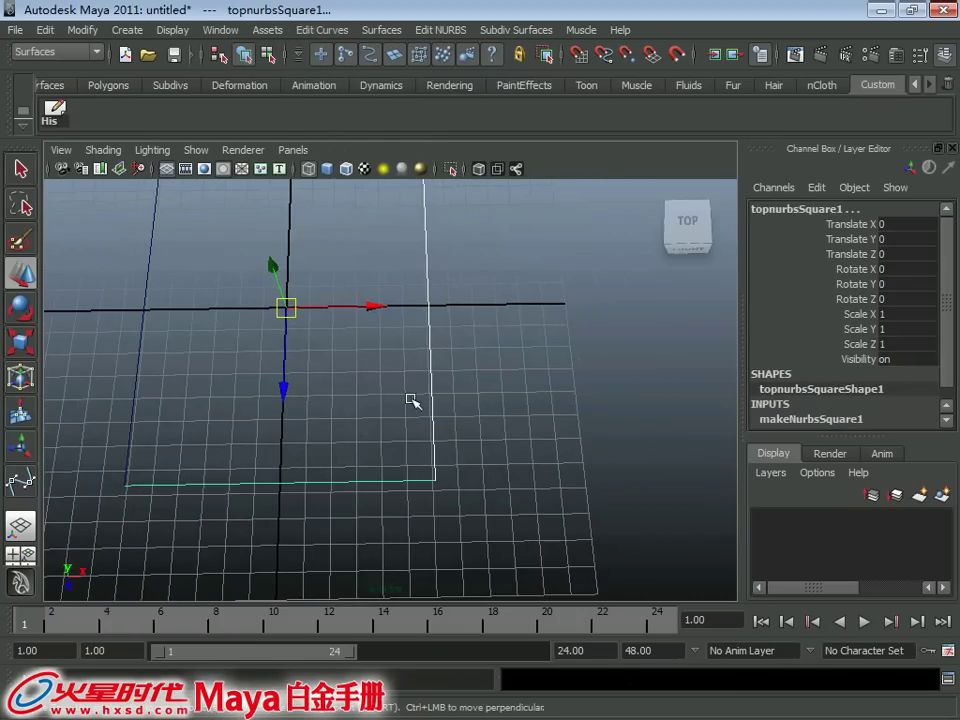
Tear off Edit Curves as a floating panel beside the Channel Box, then deselect the curve.
{"action": "left_click", "coordinate": [321, 29]}
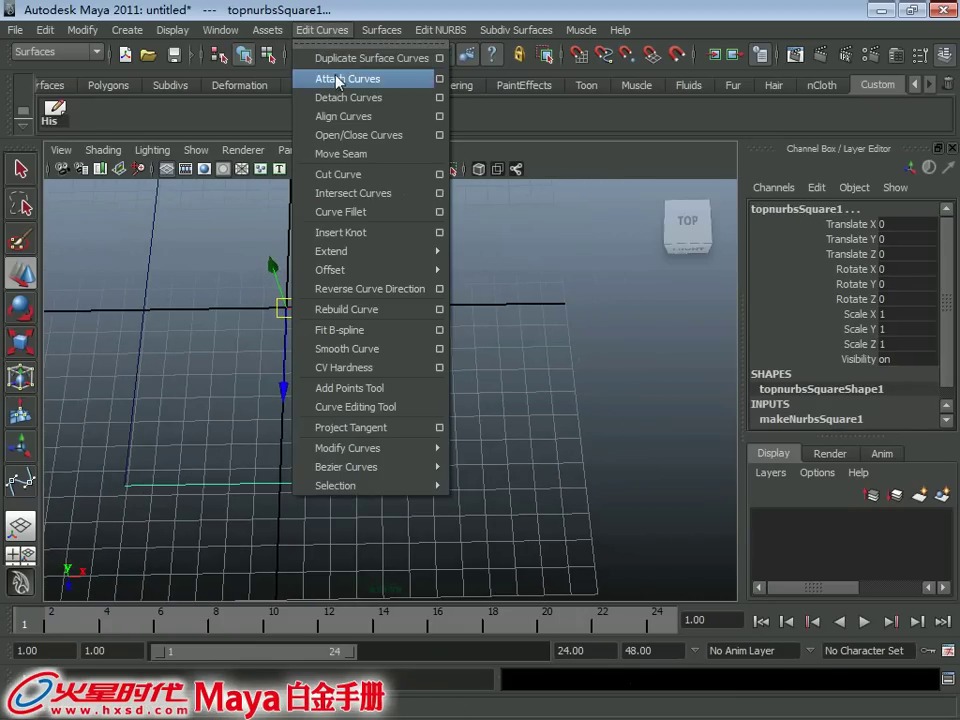
{"action": "left_click", "coordinate": [330, 45]}
{"action": "left_click_drag", "start_coordinate": [270, 30], "coordinate": [660, 162]}
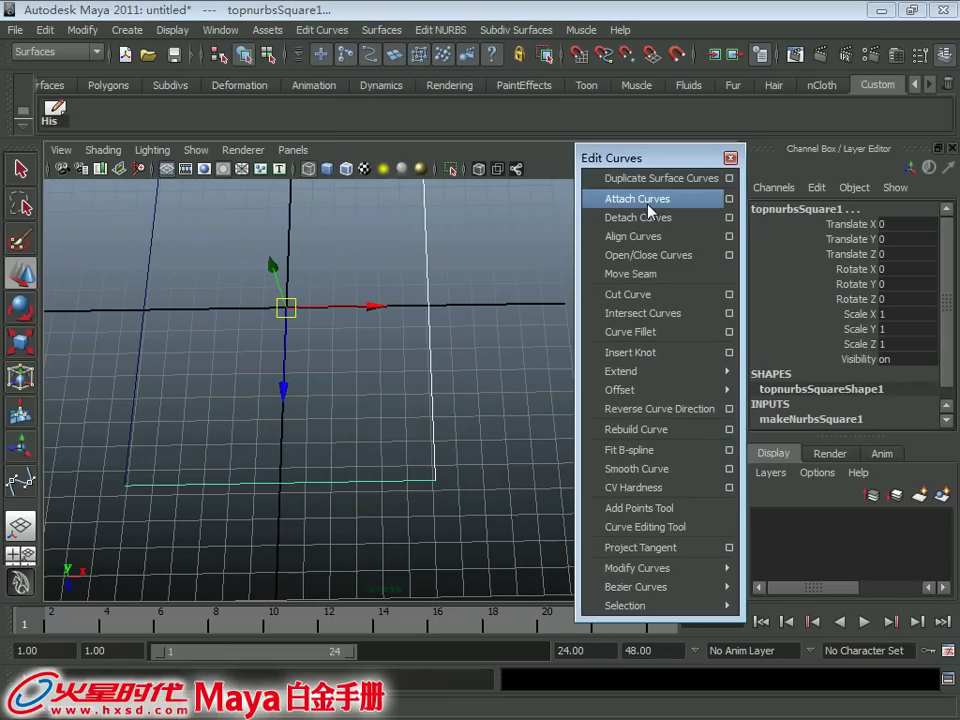
{"action": "left_click", "coordinate": [648, 199]}
{"action": "left_click", "coordinate": [650, 273]}
{"action": "mouse_move", "coordinate": [369, 401]}
{"action": "left_mouse_down", "text": "alt"}
{"action": "mouse_move", "coordinate": [366, 444]}
{"action": "mouse_move", "coordinate": [360, 399]}
{"action": "mouse_move", "coordinate": [257, 467]}
{"action": "left_mouse_up", "text": "alt"}
{"action": "left_click", "coordinate": [258, 470]}
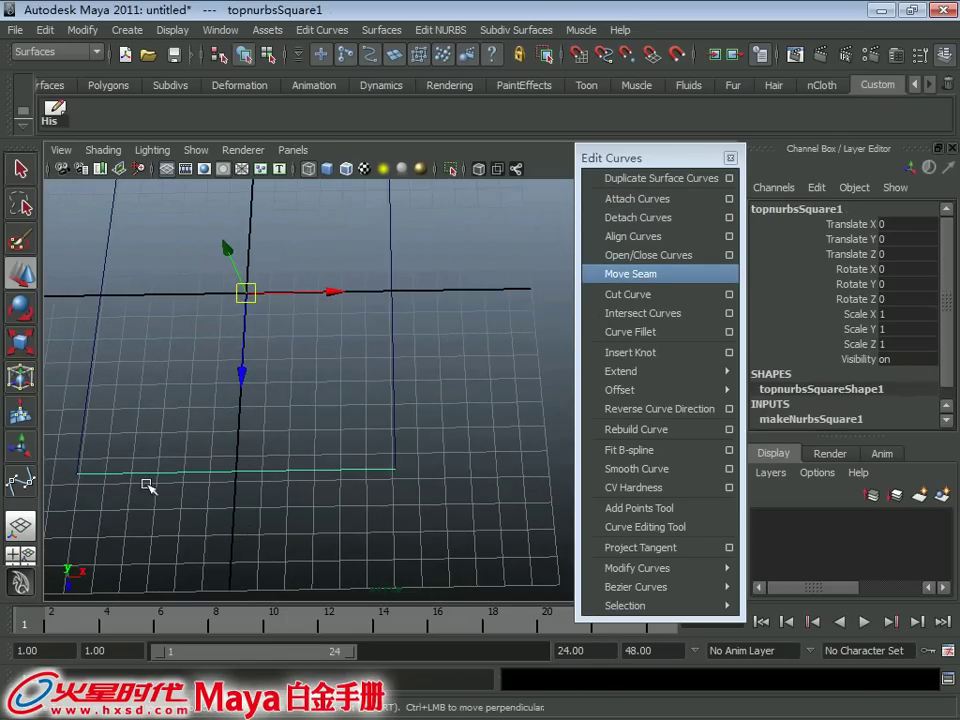
Reverse the top curve's direction, then try attaching it to the right curve and undo.
{"action": "left_click", "coordinate": [310, 30]}
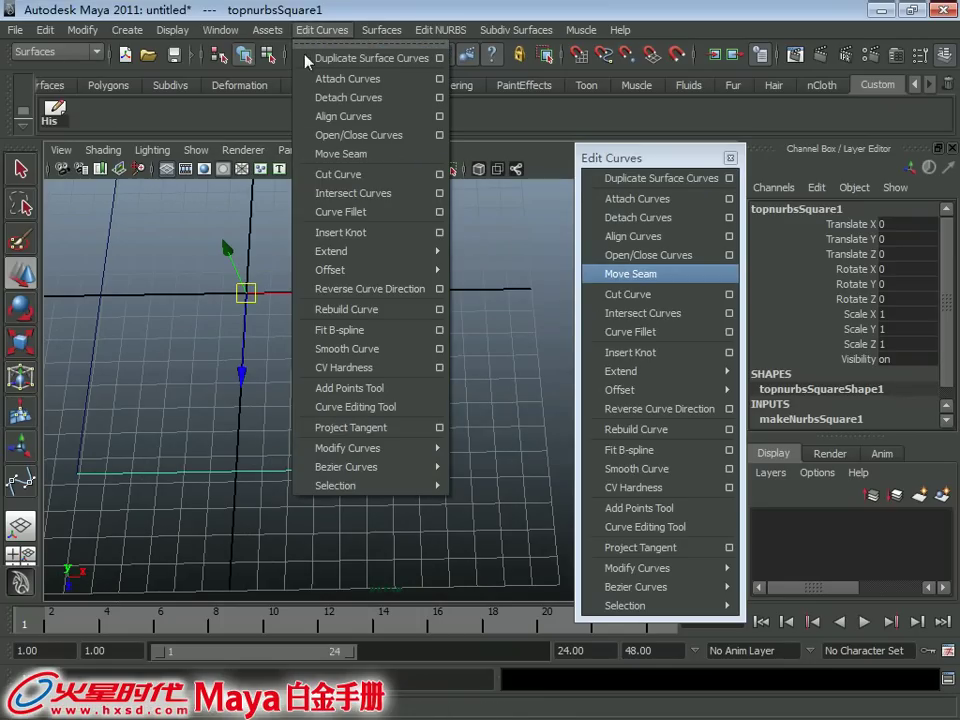
{"action": "left_click", "coordinate": [362, 289]}
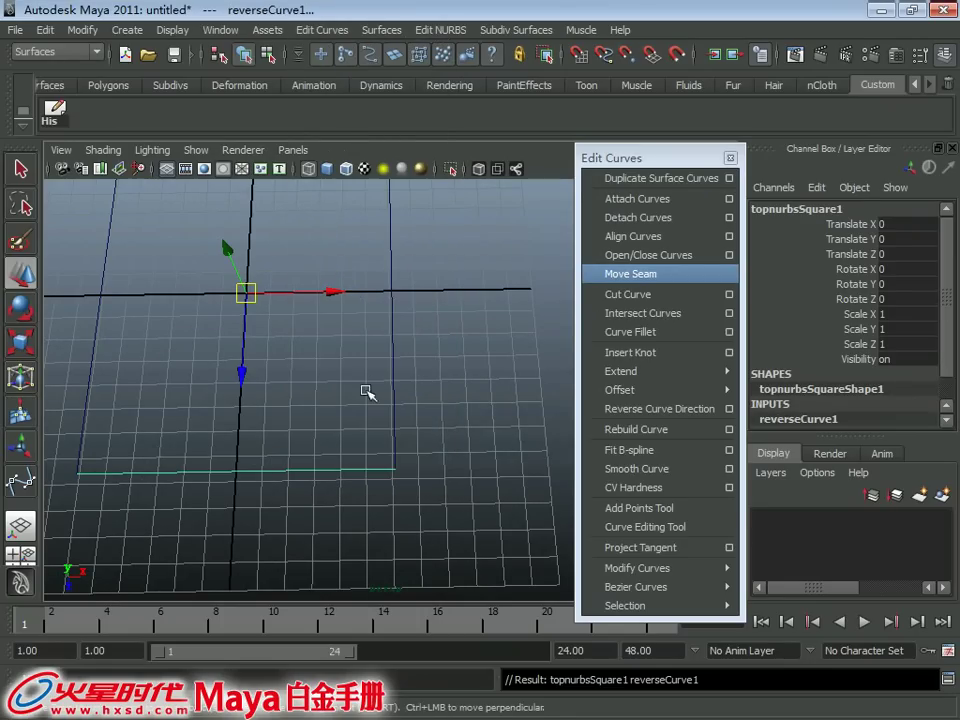
{"action": "left_click", "coordinate": [392, 410]}
{"action": "left_click_drag", "start_coordinate": [346, 455], "coordinate": [340, 507]}
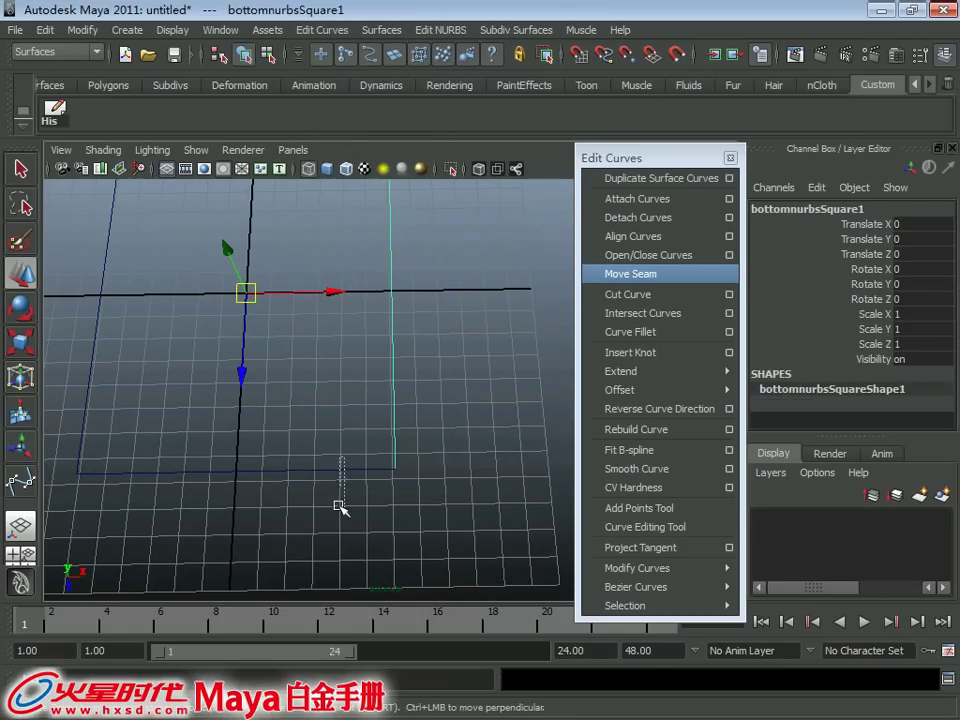
{"action": "left_click", "coordinate": [621, 198]}
{"action": "mouse_move", "coordinate": [273, 466]}
{"action": "left_mouse_down", "text": "alt"}
{"action": "mouse_move", "coordinate": [214, 443]}
{"action": "mouse_move", "coordinate": [223, 463]}
{"action": "mouse_move", "coordinate": [336, 377]}
{"action": "mouse_move", "coordinate": [315, 360]}
{"action": "mouse_move", "coordinate": [379, 424]}
{"action": "mouse_move", "coordinate": [384, 418]}
{"action": "mouse_move", "coordinate": [376, 453]}
{"action": "mouse_move", "coordinate": [356, 392]}
{"action": "mouse_move", "coordinate": [399, 403]}
{"action": "left_mouse_up", "text": "alt"}
{"action": "key", "text": "ctrl+z"}
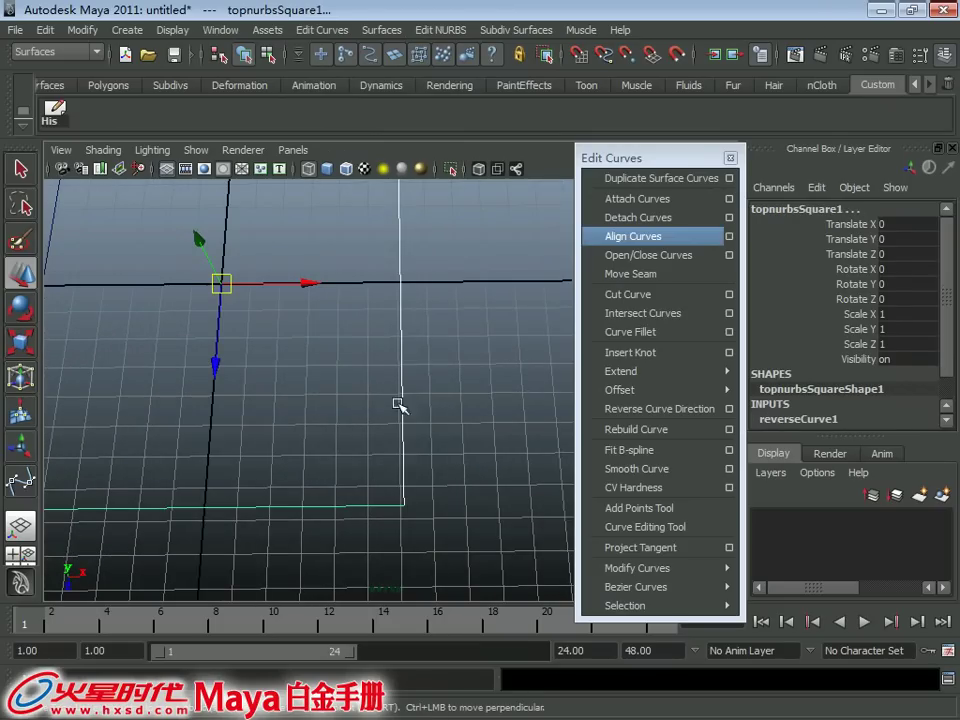
Reselect the bottom and top square curves from a new viewing angle.
{"action": "left_click", "coordinate": [399, 403]}
{"action": "left_click", "coordinate": [372, 497]}
{"action": "left_click", "coordinate": [402, 420]}
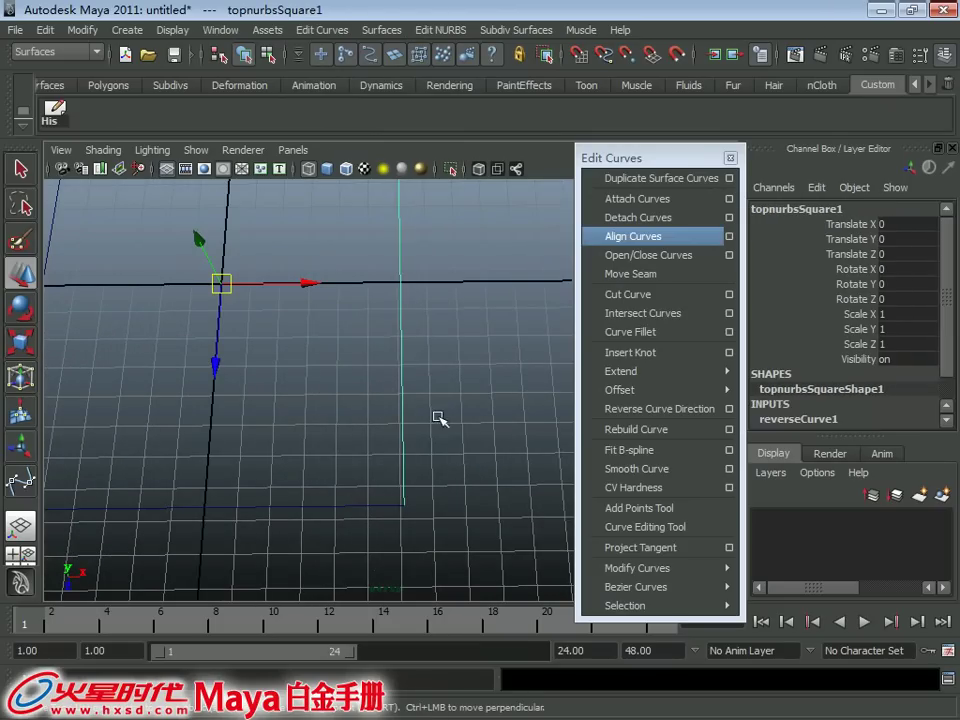
{"action": "left_click", "coordinate": [380, 499]}
{"action": "mouse_move", "coordinate": [380, 497]}
{"action": "left_mouse_down", "text": "alt"}
{"action": "mouse_move", "coordinate": [381, 411]}
{"action": "mouse_move", "coordinate": [343, 349]}
{"action": "mouse_move", "coordinate": [354, 369]}
{"action": "left_mouse_up", "text": "alt"}
{"action": "left_click", "coordinate": [354, 369]}
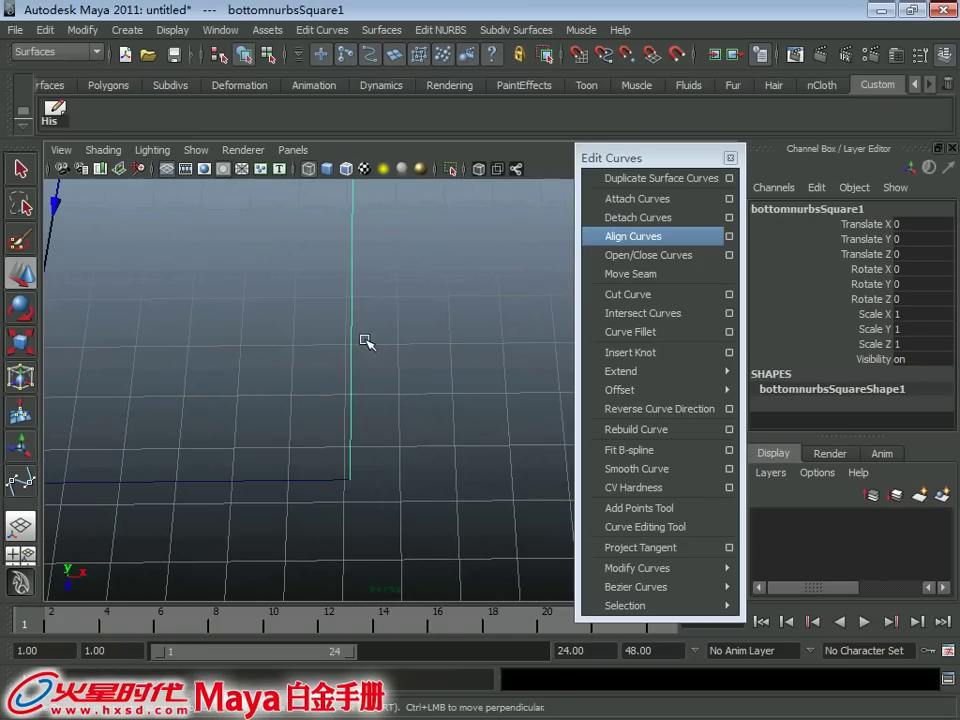
Pick Curve Points at the shared corner ends of bottomnurbsSquare1 and topnurbsSquare1.
{"action": "right_click", "coordinate": [365, 341]}
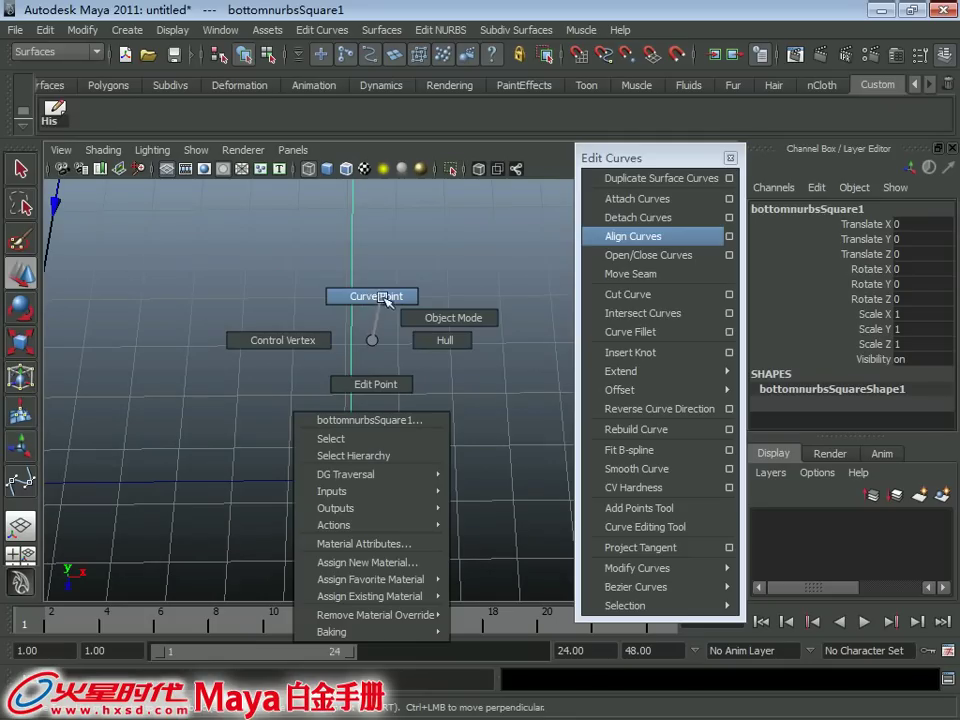
{"action": "left_click", "coordinate": [354, 293]}
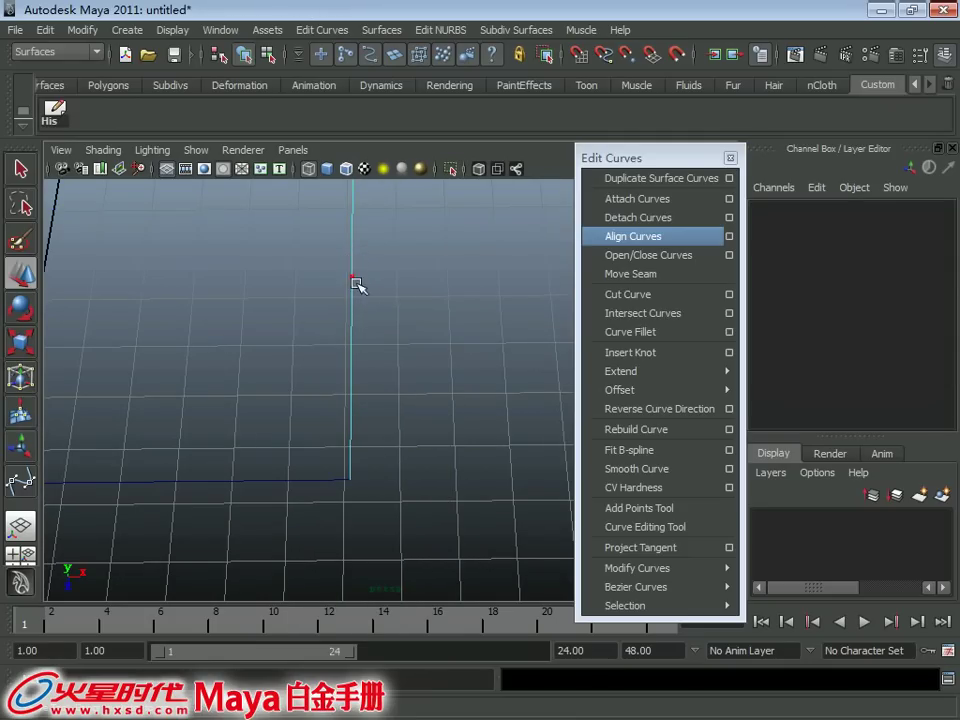
{"action": "left_click_drag", "start_coordinate": [355, 283], "coordinate": [377, 446]}
{"action": "key", "text": "w"}
{"action": "mouse_move", "coordinate": [330, 460]}
{"action": "left_mouse_down", "text": "alt"}
{"action": "mouse_move", "coordinate": [310, 422]}
{"action": "mouse_move", "coordinate": [219, 379]}
{"action": "mouse_move", "coordinate": [289, 422]}
{"action": "left_mouse_up", "text": "alt"}
{"action": "left_click", "coordinate": [260, 421]}
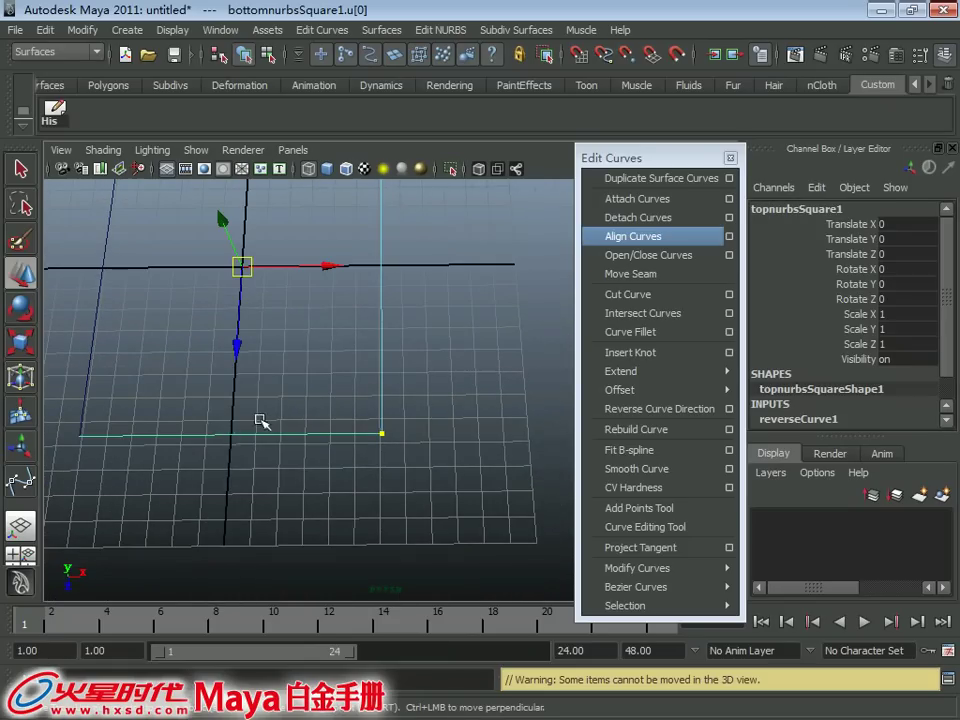
{"action": "right_click_drag", "start_coordinate": [257, 367], "coordinate": [240, 381]}
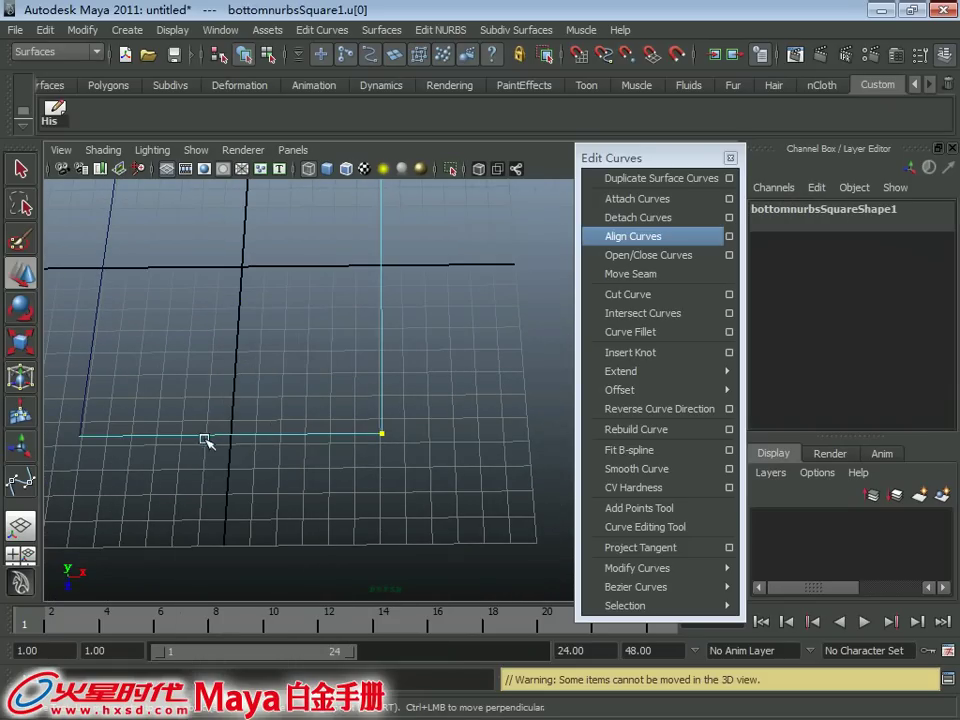
{"action": "left_click", "coordinate": [356, 438], "text": "shift"}
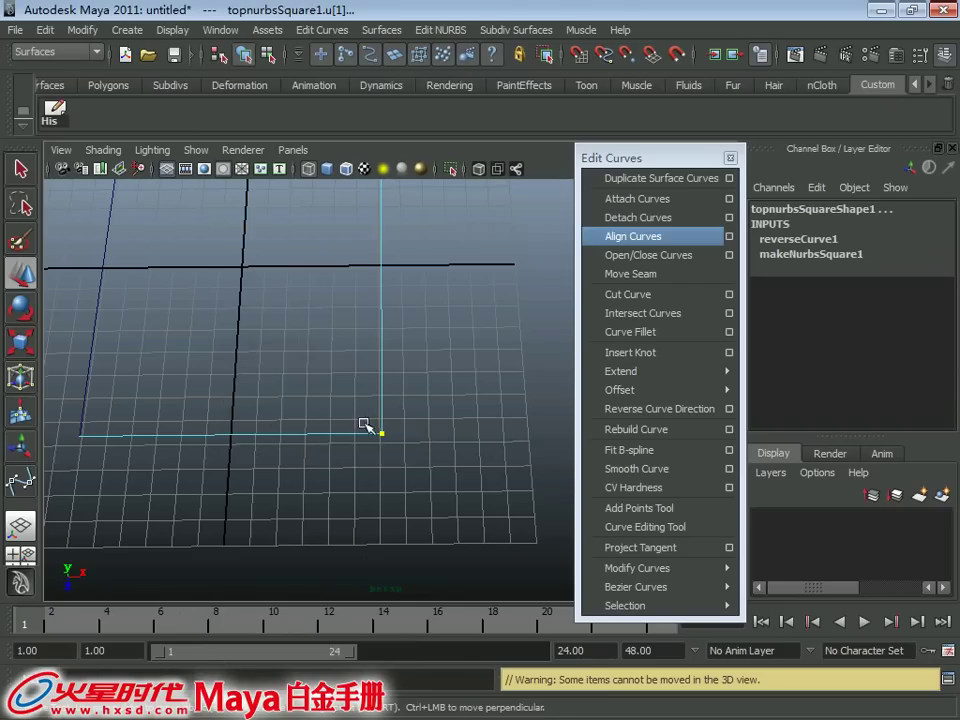
{"action": "mouse_move", "coordinate": [365, 425]}
{"action": "left_mouse_down", "text": "alt"}
{"action": "mouse_move", "coordinate": [206, 338]}
{"action": "mouse_move", "coordinate": [355, 465]}
{"action": "left_mouse_up", "text": "alt"}
{"action": "left_click_drag", "start_coordinate": [366, 560], "coordinate": [345, 411], "text": "alt"}
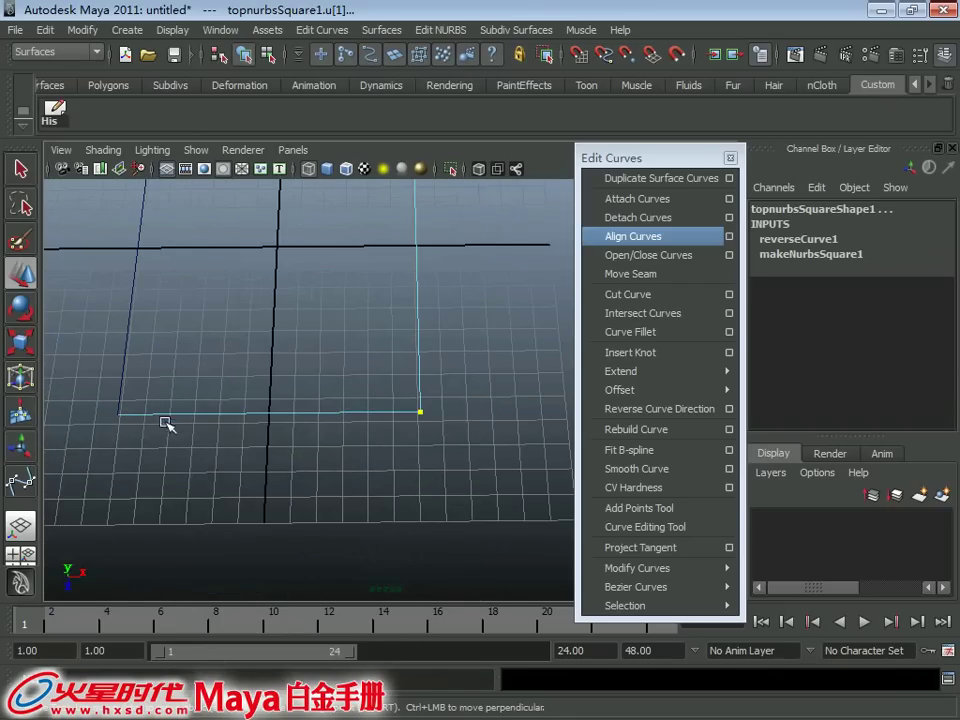
Show CVs with F8 and select the top and bottom curves' corner CVs.
{"action": "left_click", "coordinate": [266, 465]}
{"action": "key", "text": "F8"}
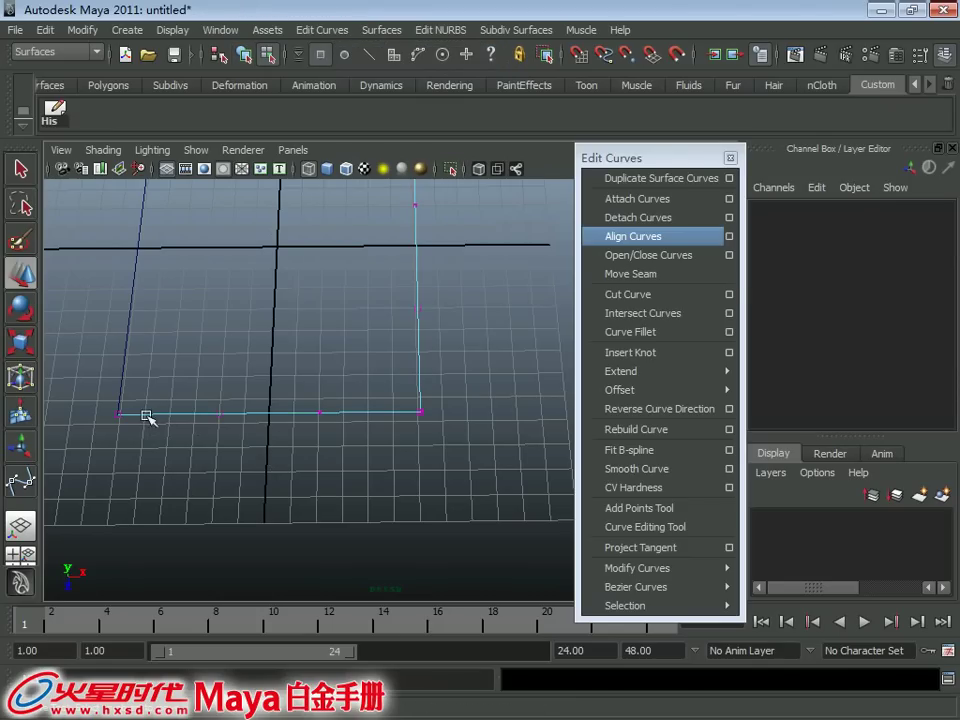
{"action": "left_click", "coordinate": [117, 414]}
{"action": "mouse_move", "coordinate": [393, 428]}
{"action": "left_mouse_down", "text": "alt"}
{"action": "mouse_move", "coordinate": [375, 332]}
{"action": "mouse_move", "coordinate": [400, 379]}
{"action": "mouse_move", "coordinate": [364, 300]}
{"action": "mouse_move", "coordinate": [246, 385]}
{"action": "mouse_move", "coordinate": [407, 471]}
{"action": "left_mouse_up", "text": "alt"}
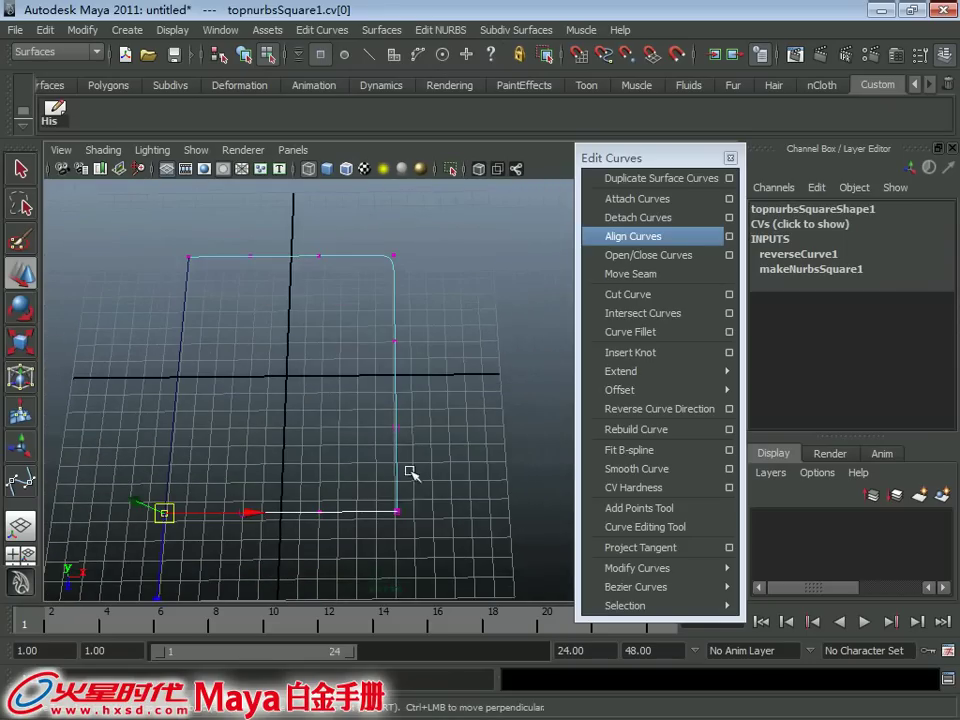
{"action": "left_click", "coordinate": [397, 511]}
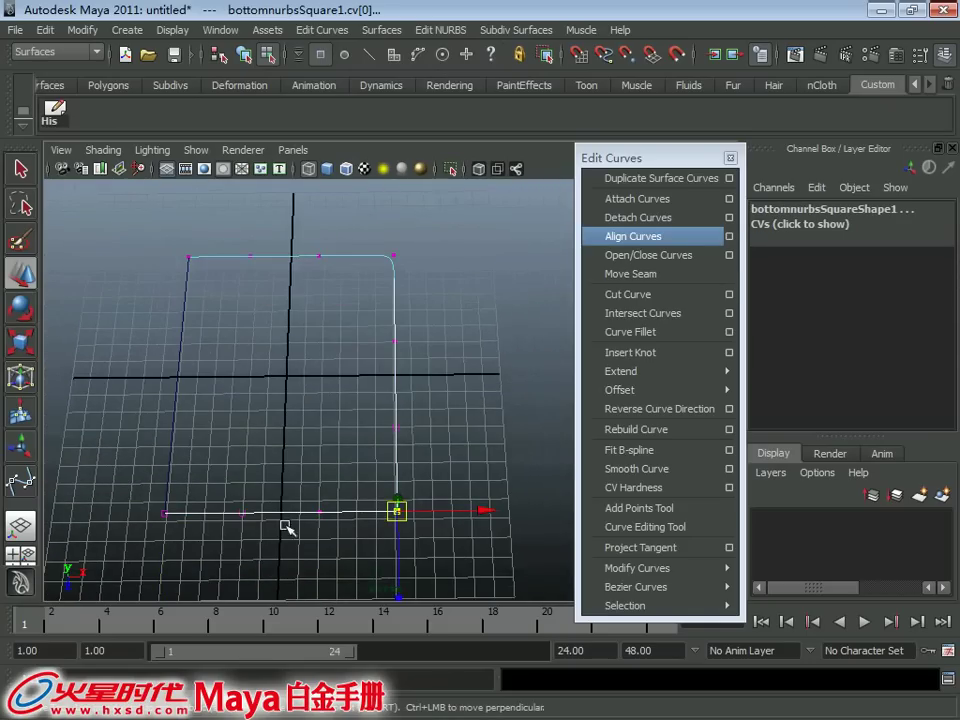
{"action": "mouse_move", "coordinate": [285, 527]}
{"action": "middle_mouse_down", "text": "alt"}
{"action": "mouse_move", "coordinate": [268, 484]}
{"action": "mouse_move", "coordinate": [282, 467]}
{"action": "middle_mouse_up", "text": "alt"}
{"action": "scroll", "coordinate": [351, 390], "scroll_direction": "up", "scroll_amount": 2}
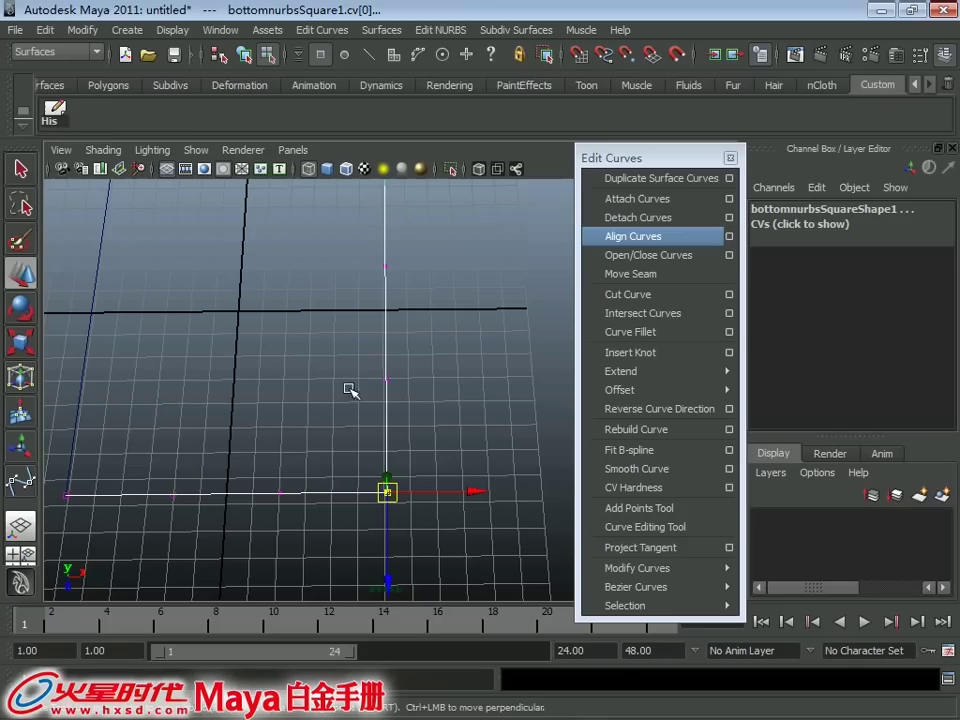
Return to object mode and pick the bottom curve's end Curve Point at the corner.
{"action": "key", "text": "F8"}
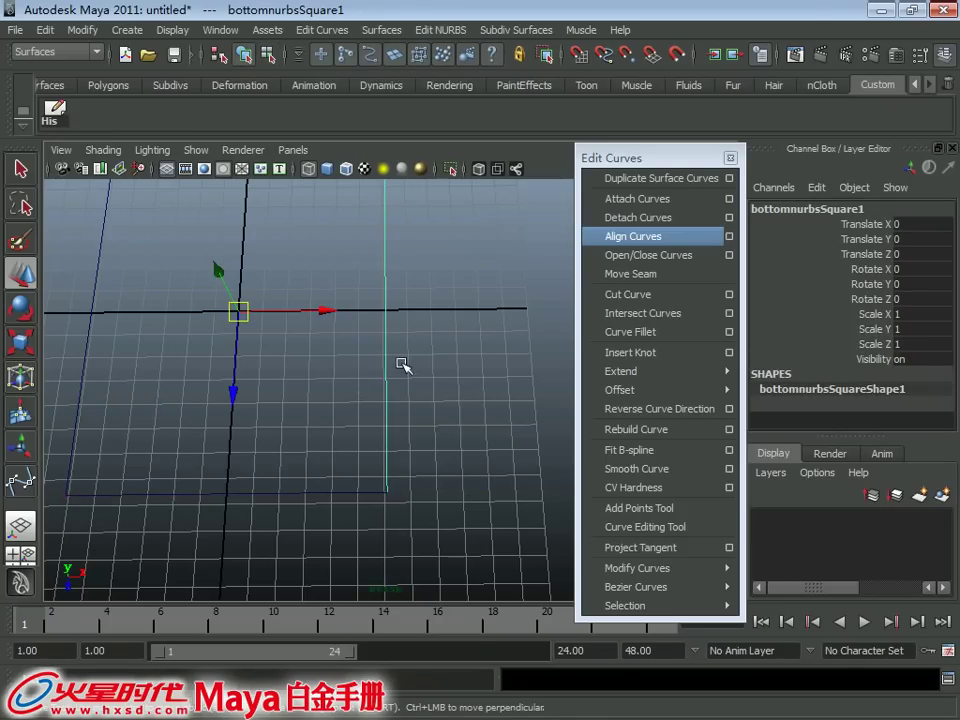
{"action": "right_click", "coordinate": [405, 350]}
{"action": "left_click", "coordinate": [450, 313]}
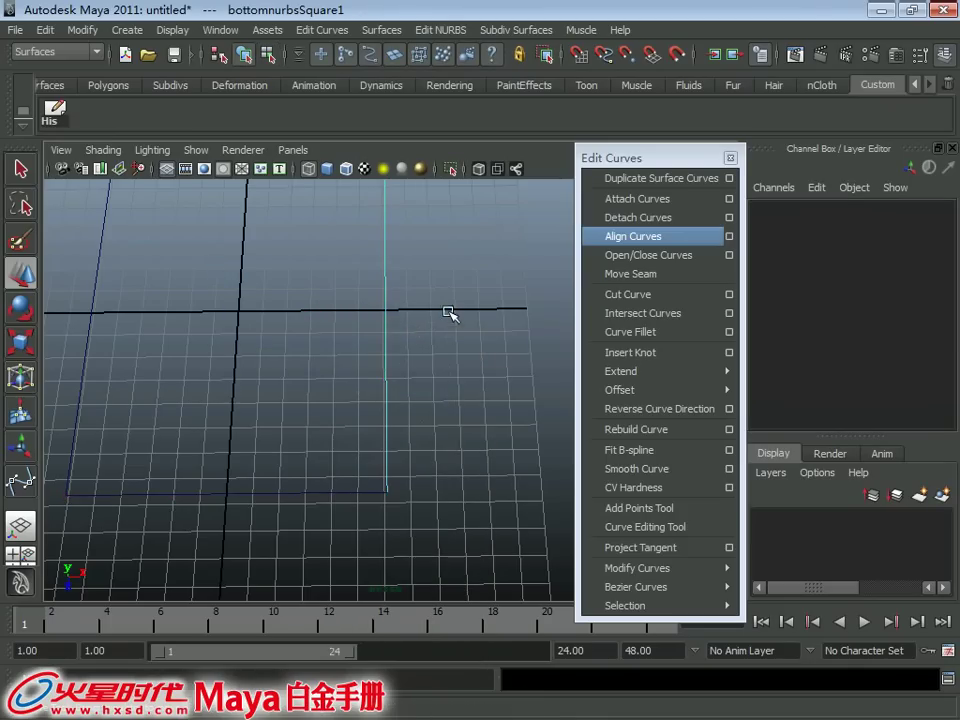
{"action": "middle_click_drag", "start_coordinate": [390, 538], "coordinate": [343, 433], "text": "alt"}
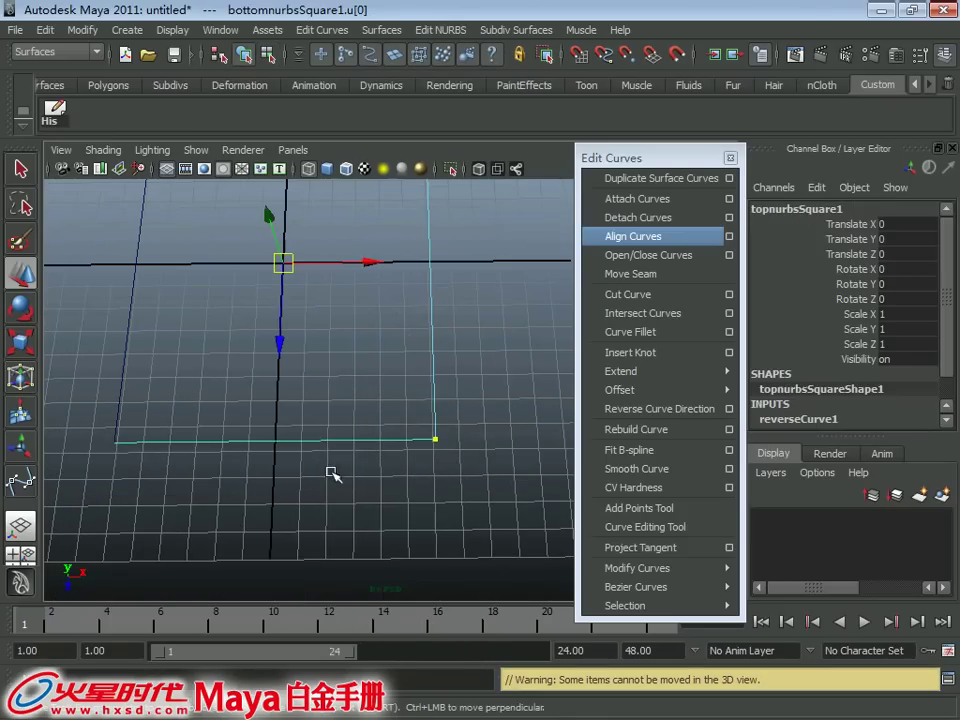
{"action": "right_click_drag", "start_coordinate": [321, 366], "coordinate": [310, 325]}
{"action": "left_click", "coordinate": [293, 437]}
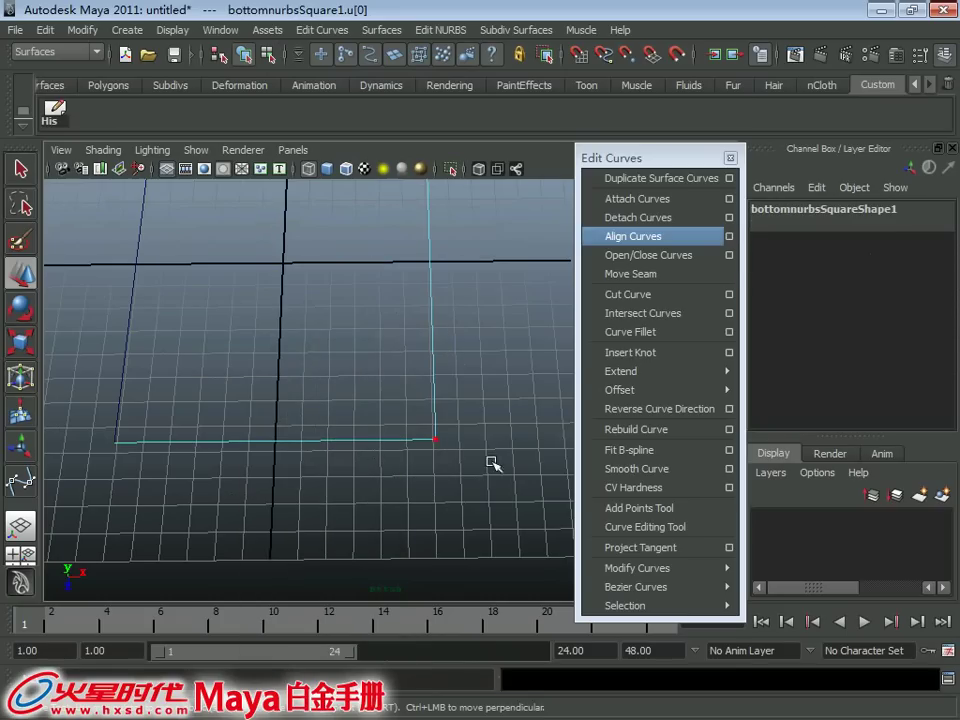
Attach the top and bottom curves at the corner and delete the joined curve's history.
{"action": "left_click", "coordinate": [455, 439]}
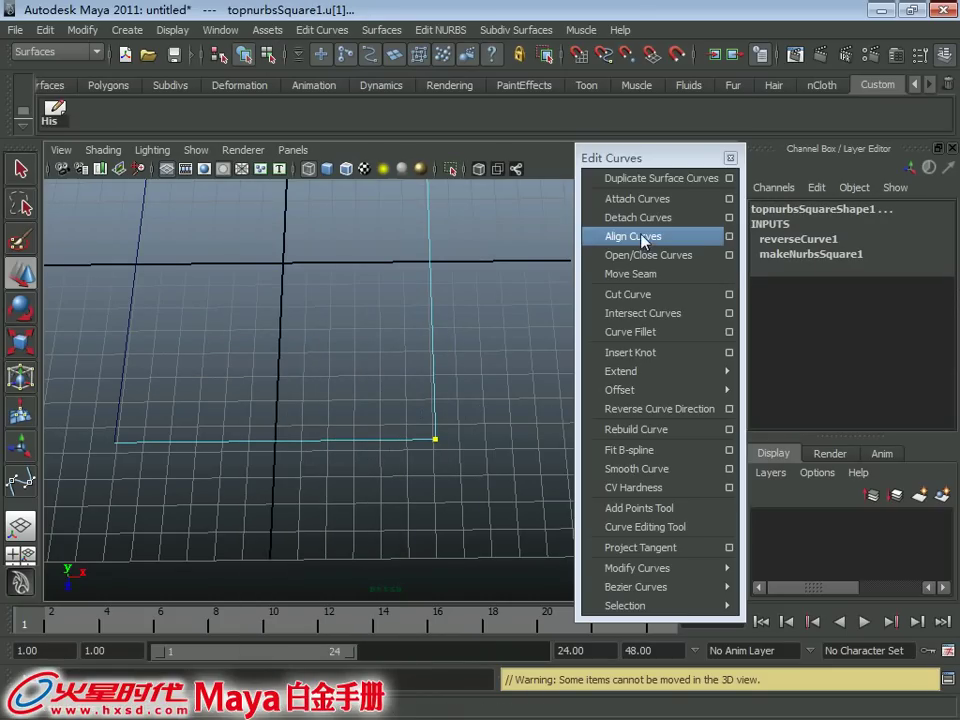
{"action": "left_click", "coordinate": [641, 200]}
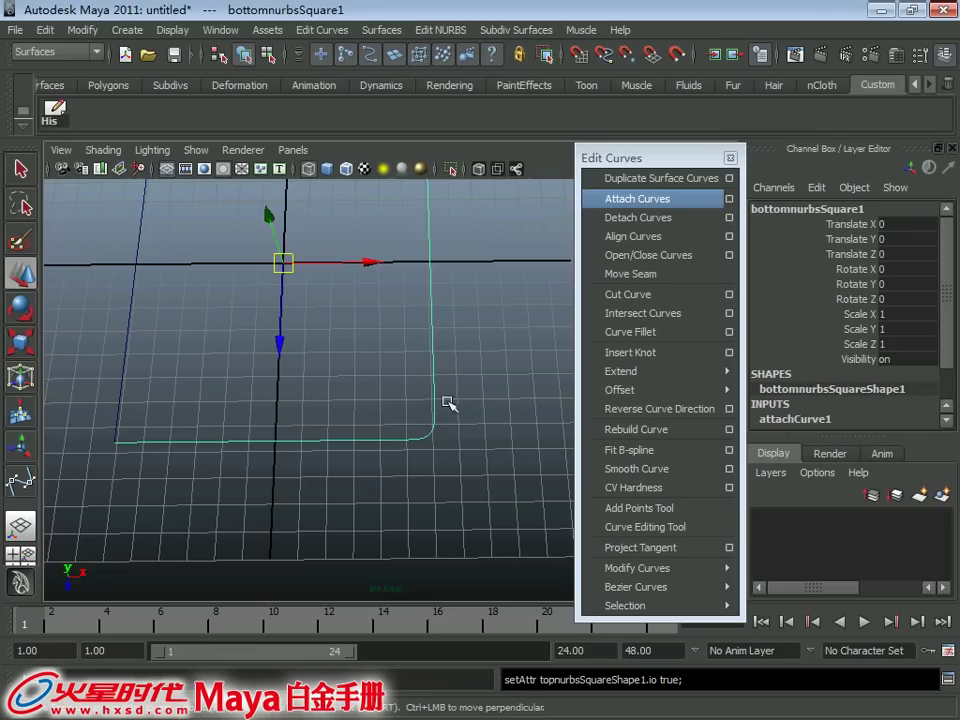
{"action": "left_click", "coordinate": [55, 111]}
{"action": "middle_click_drag", "start_coordinate": [122, 167], "coordinate": [209, 392], "text": "alt"}
{"action": "scroll", "coordinate": [209, 392], "scroll_direction": "up", "scroll_amount": 2}
Add the left curve and attach it onto bottomnurbsSquare1.
{"action": "left_click", "coordinate": [289, 400], "text": "shift"}
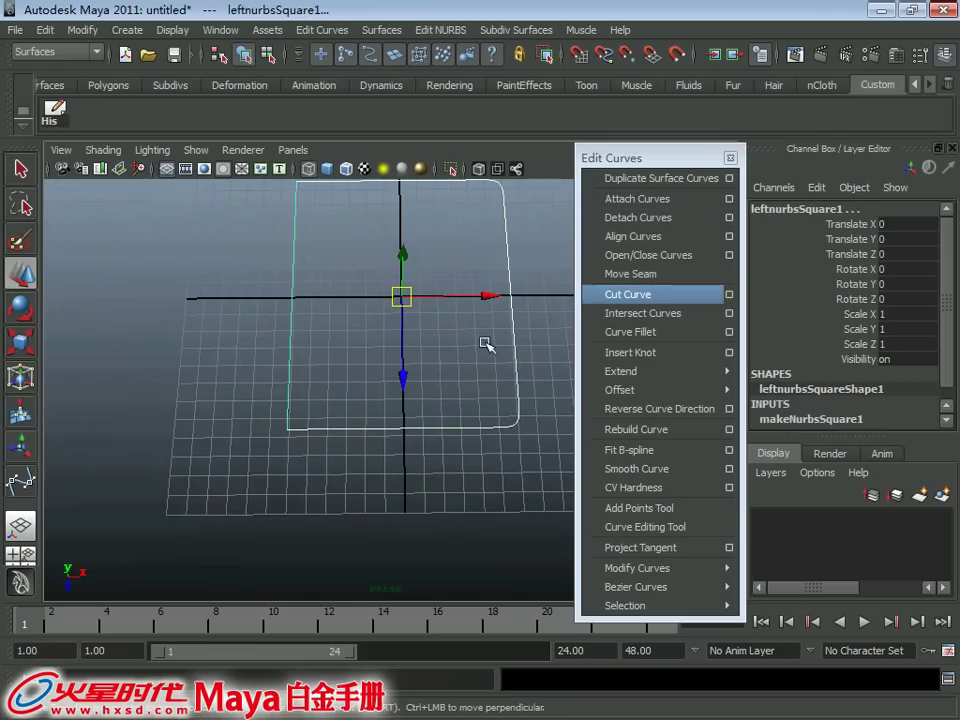
{"action": "middle_click_drag", "start_coordinate": [418, 372], "coordinate": [236, 411], "text": "alt"}
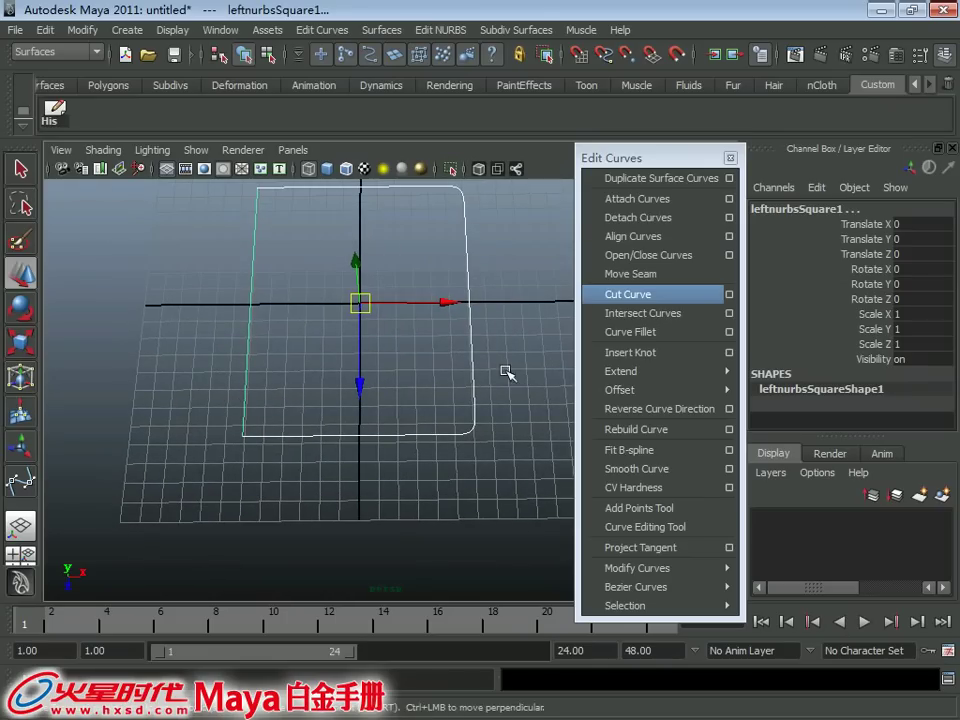
{"action": "left_click", "coordinate": [643, 199]}
{"action": "mouse_move", "coordinate": [173, 305]}
{"action": "left_mouse_down", "text": "alt"}
{"action": "mouse_move", "coordinate": [221, 452]}
{"action": "mouse_move", "coordinate": [254, 346]}
{"action": "mouse_move", "coordinate": [268, 368]}
{"action": "left_mouse_up", "text": "alt"}
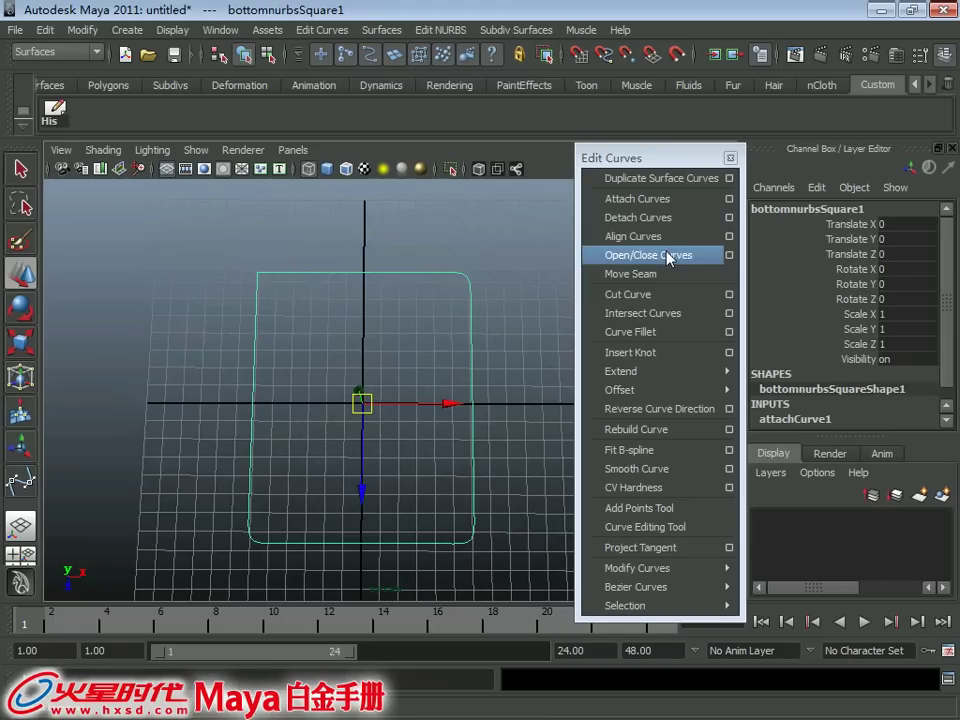
{"action": "left_click_drag", "start_coordinate": [411, 398], "coordinate": [279, 328], "text": "alt"}
Start a new scene with Ctrl+N, choosing Don't Save for the rounded-square scene.
{"action": "key", "text": "ctrl+n"}
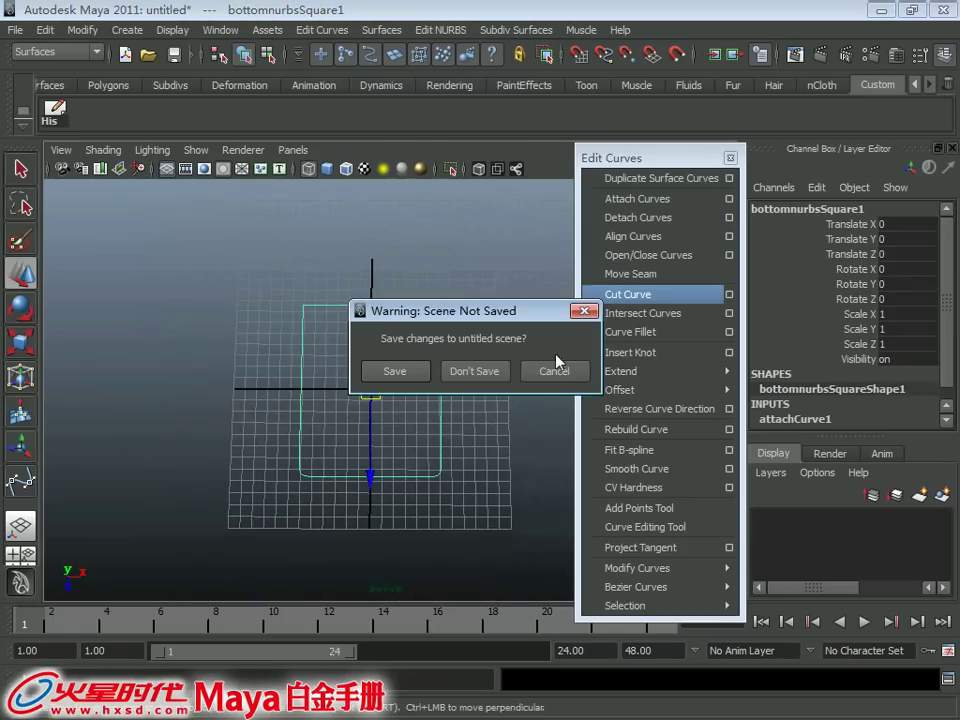
{"action": "left_click", "coordinate": [498, 385]}
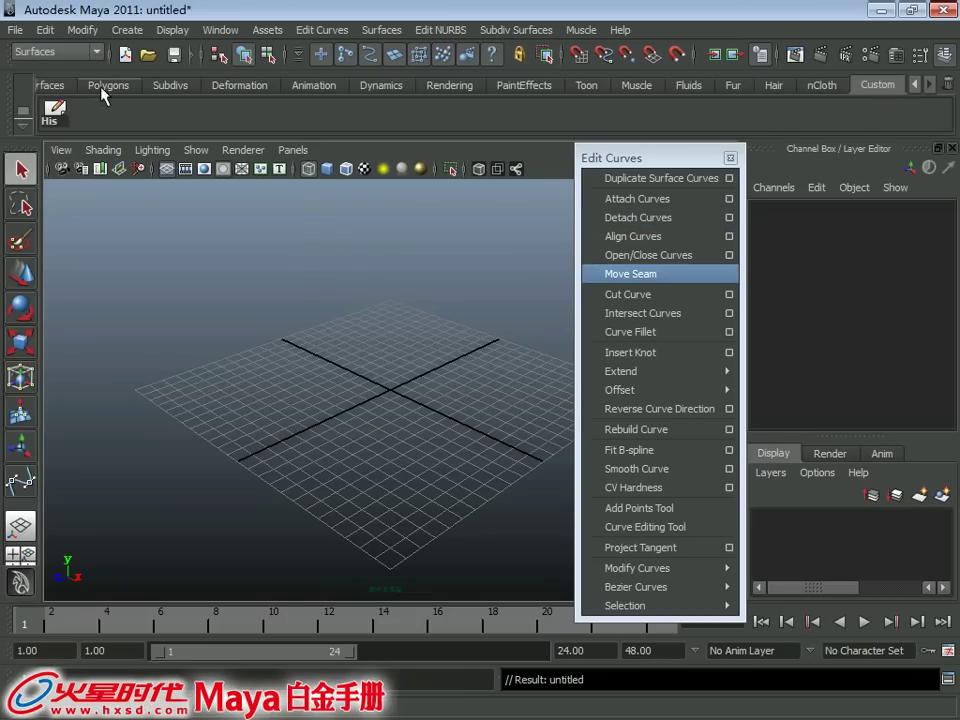
{"action": "left_click", "coordinate": [135, 30]}
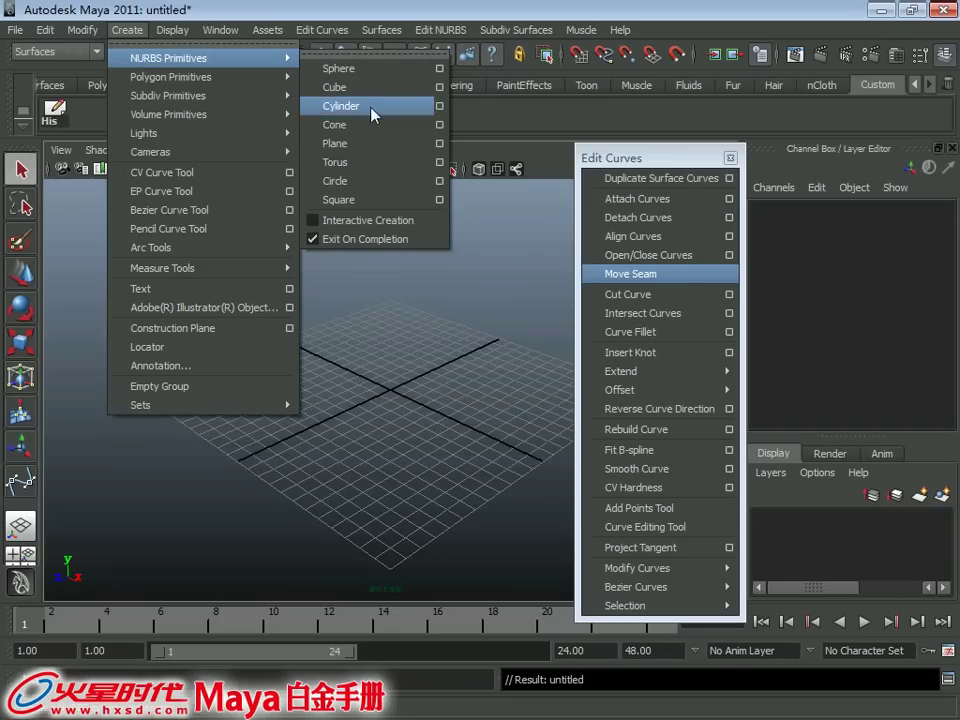
{"action": "mouse_move", "coordinate": [169, 58]}
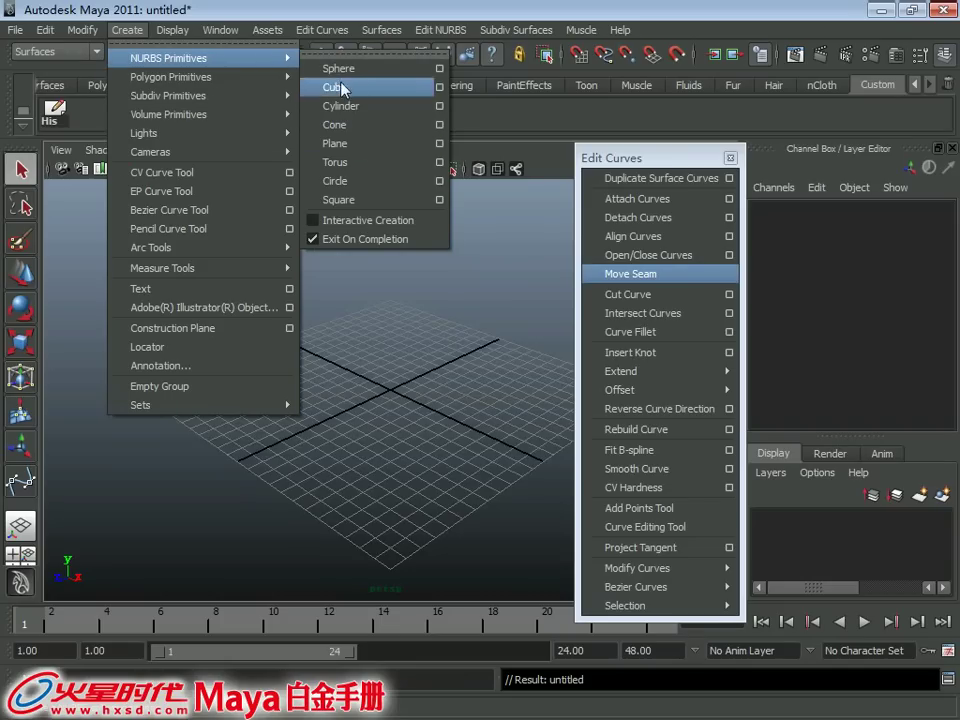
Create a NURBS circle at the origin and scale it to about 5.256.
{"action": "left_click", "coordinate": [336, 181]}
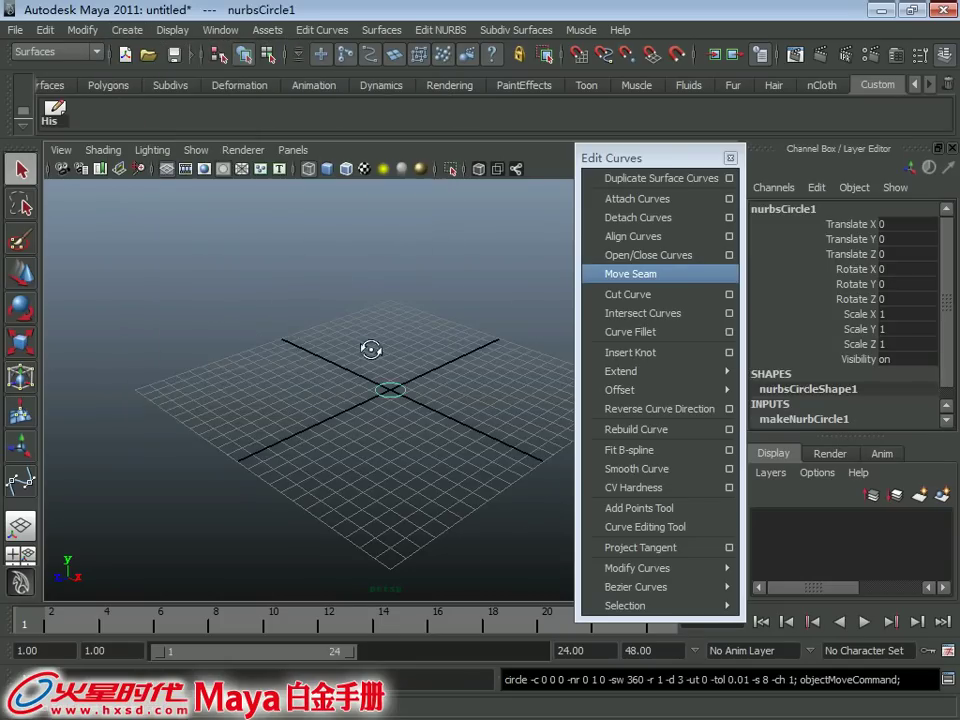
{"action": "key", "text": "r"}
{"action": "mouse_move", "coordinate": [392, 388]}
{"action": "left_mouse_down"}
{"action": "mouse_move", "coordinate": [377, 349]}
{"action": "mouse_move", "coordinate": [390, 380]}
{"action": "mouse_move", "coordinate": [347, 336]}
{"action": "left_mouse_up"}
Pick curve points on the circle's upper left and upper right.
{"action": "right_click_drag", "start_coordinate": [347, 336], "coordinate": [347, 289]}
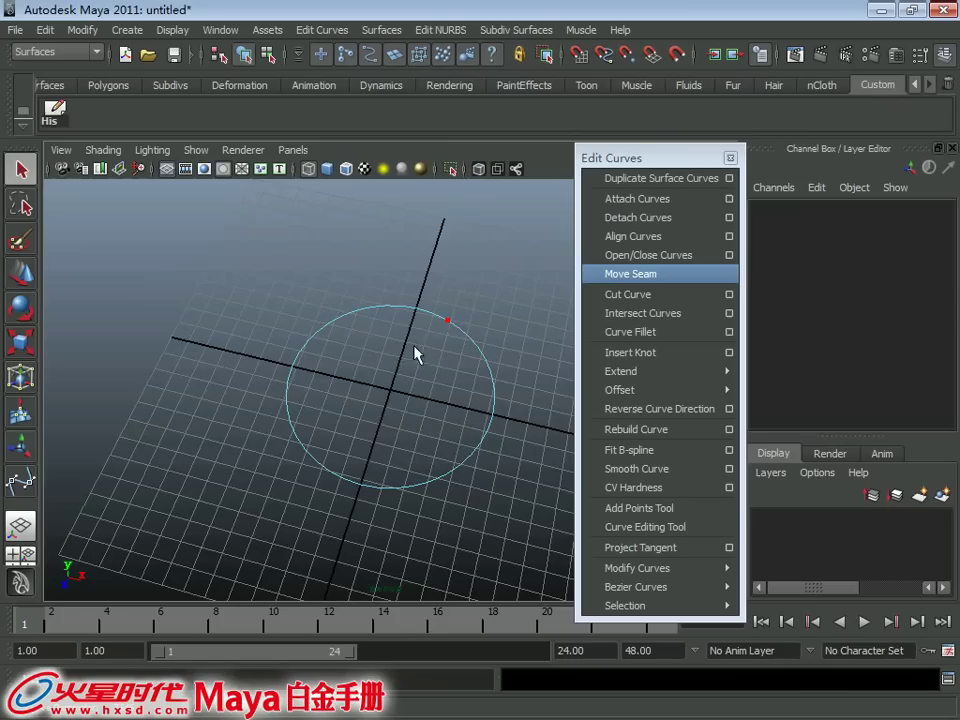
{"action": "left_click_drag", "start_coordinate": [318, 353], "coordinate": [292, 370]}
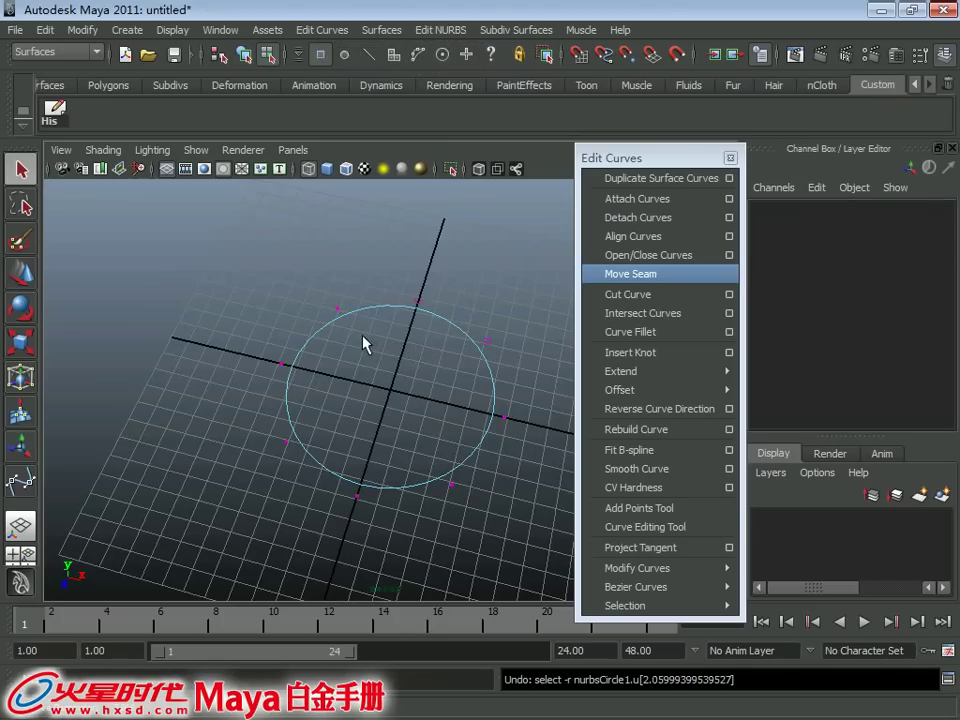
{"action": "key", "text": "F8"}
{"action": "right_click_drag", "start_coordinate": [356, 325], "coordinate": [365, 288]}
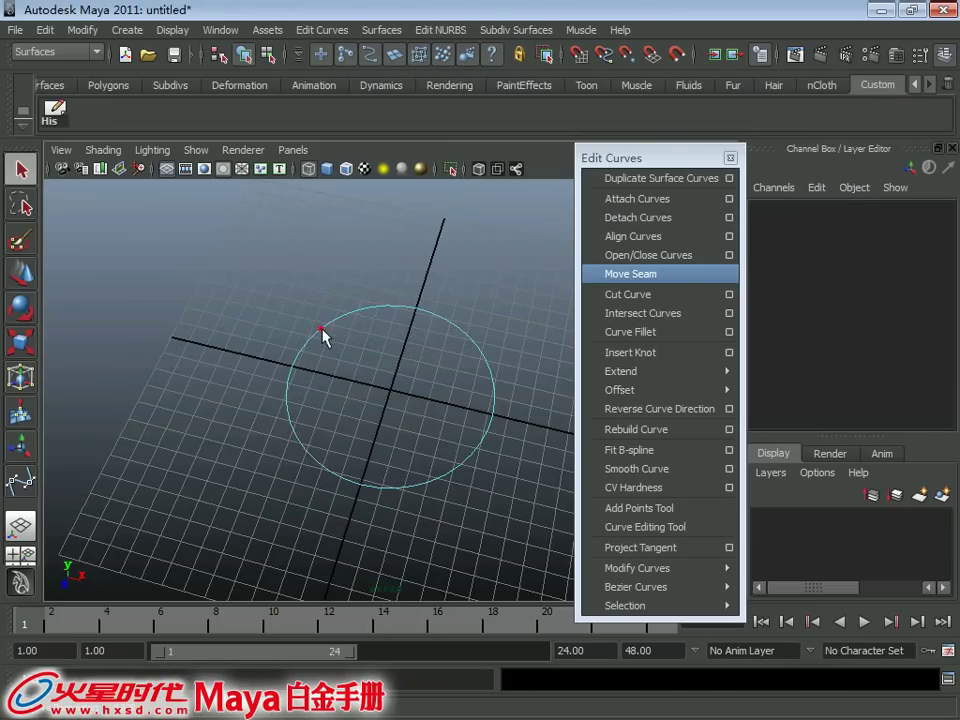
{"action": "left_click_drag", "start_coordinate": [320, 334], "coordinate": [342, 333]}
{"action": "mouse_move", "coordinate": [485, 380]}
{"action": "left_mouse_down", "text": "alt"}
{"action": "mouse_move", "coordinate": [476, 381]}
{"action": "mouse_move", "coordinate": [466, 353]}
{"action": "left_mouse_up", "text": "alt"}
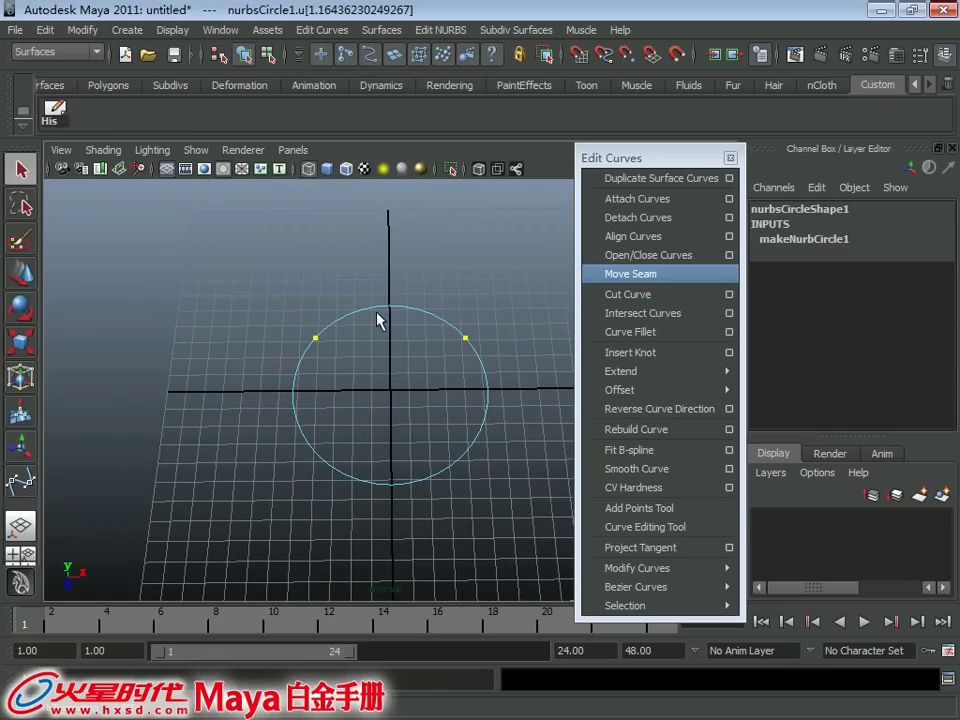
{"action": "left_click_drag", "start_coordinate": [477, 408], "coordinate": [427, 360], "text": "alt"}
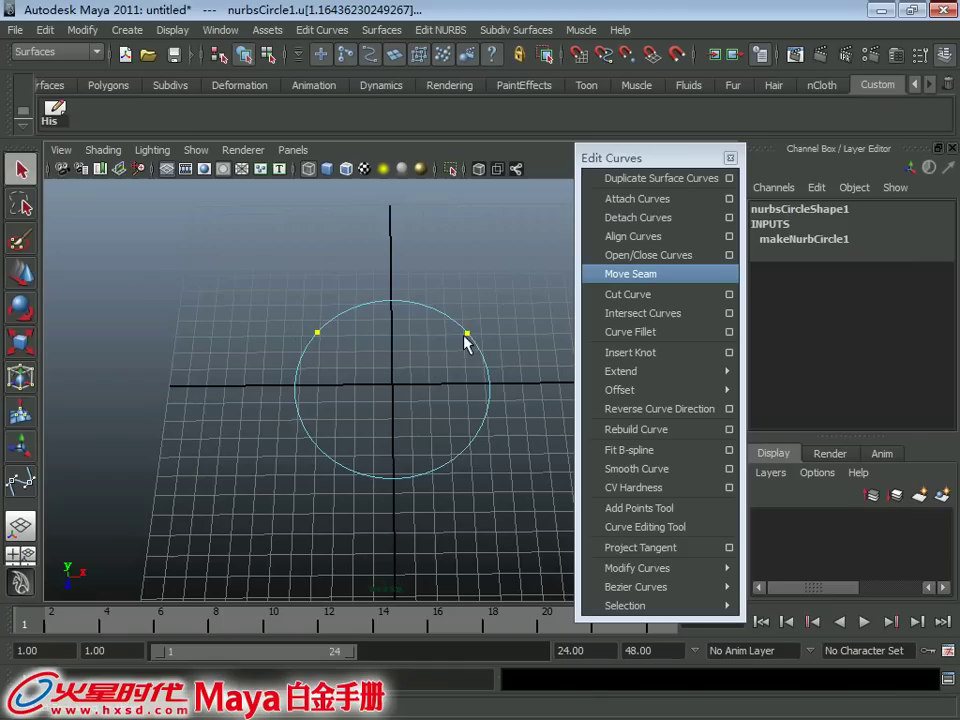
{"action": "left_click", "coordinate": [467, 332], "text": "shift"}
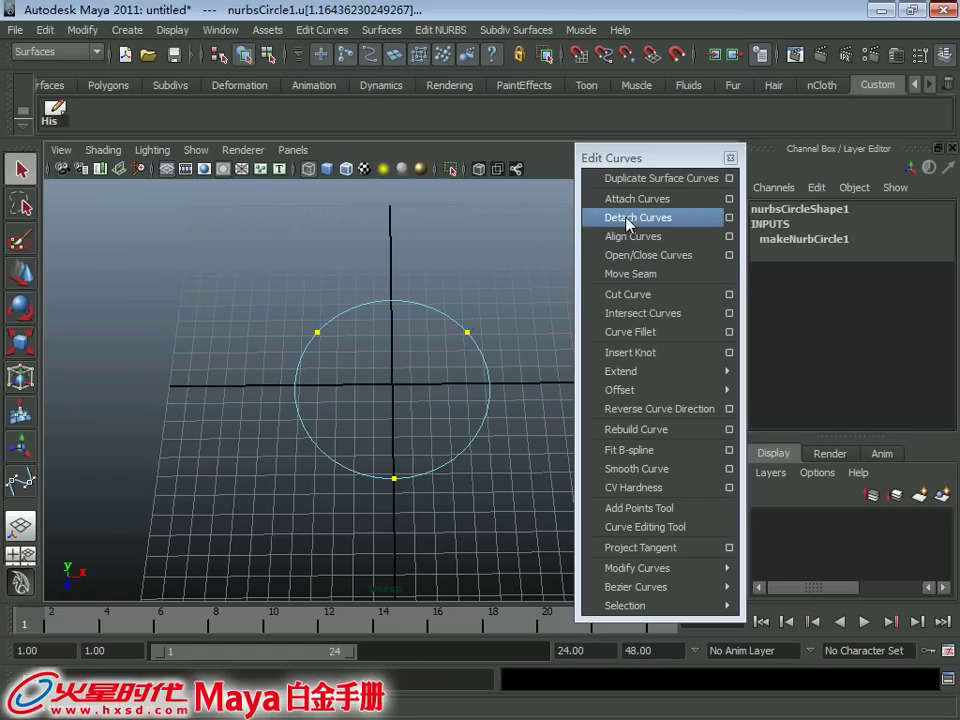
Detach the circle into arcs and move them apart left and up, undoing the right move.
{"action": "left_click", "coordinate": [628, 218]}
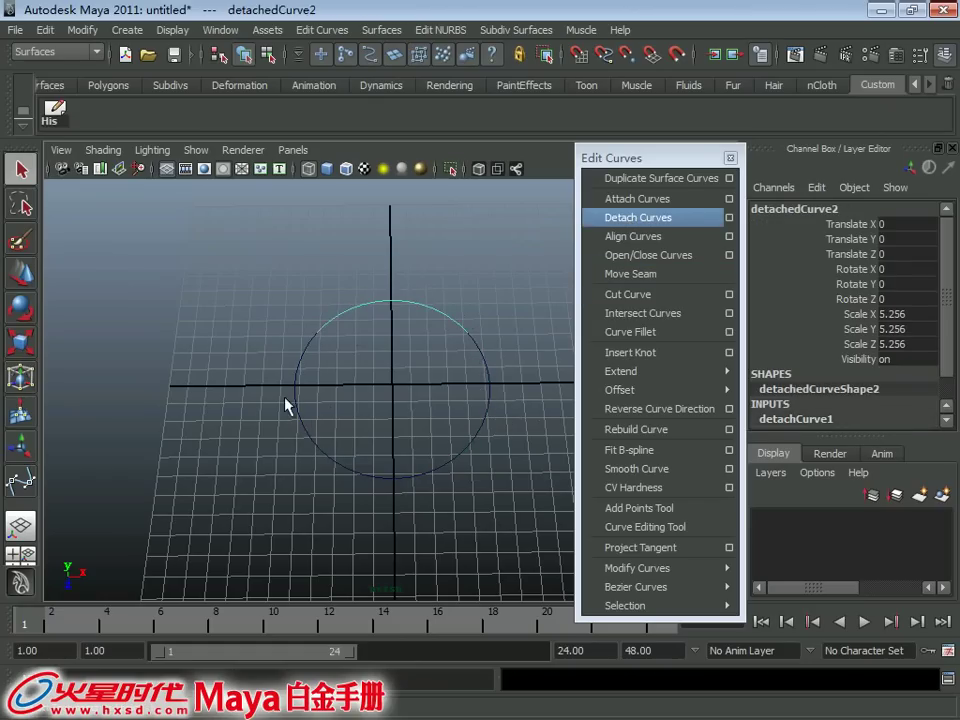
{"action": "left_click_drag", "start_coordinate": [351, 408], "coordinate": [208, 481]}
{"action": "key", "text": "w"}
{"action": "left_click_drag", "start_coordinate": [439, 392], "coordinate": [380, 392]}
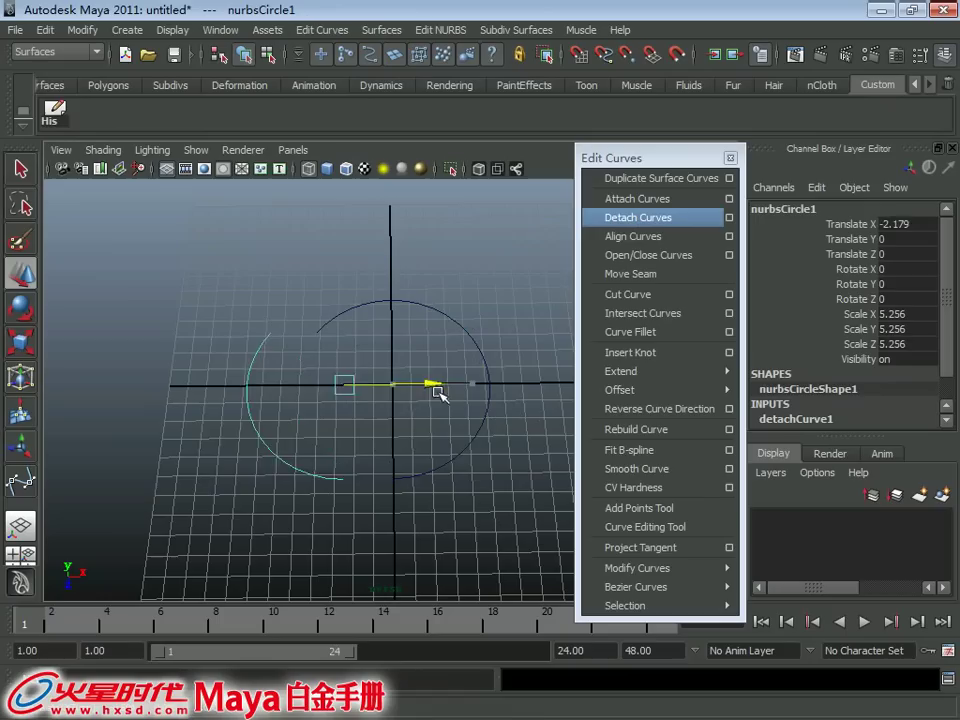
{"action": "left_click", "coordinate": [380, 300]}
{"action": "left_click_drag", "start_coordinate": [400, 468], "coordinate": [411, 433]}
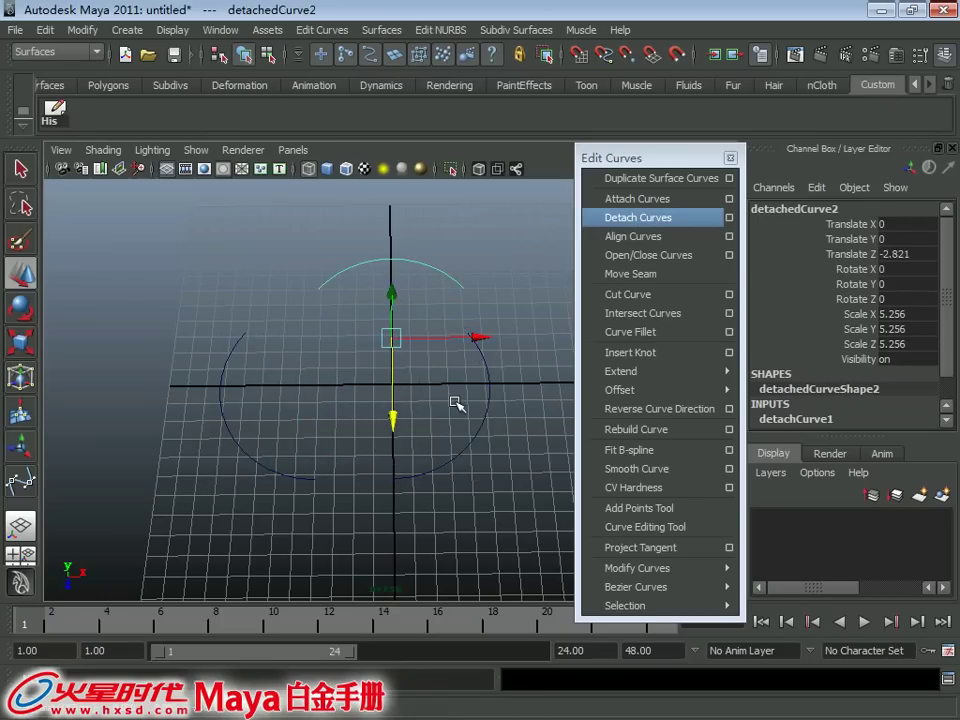
{"action": "left_click", "coordinate": [490, 405]}
{"action": "left_click_drag", "start_coordinate": [484, 384], "coordinate": [548, 388]}
{"action": "key", "text": "ctrl+z"}
{"action": "key", "text": "ctrl+z"}
{"action": "key", "text": "ctrl+z"}
{"action": "key", "text": "ctrl+z"}
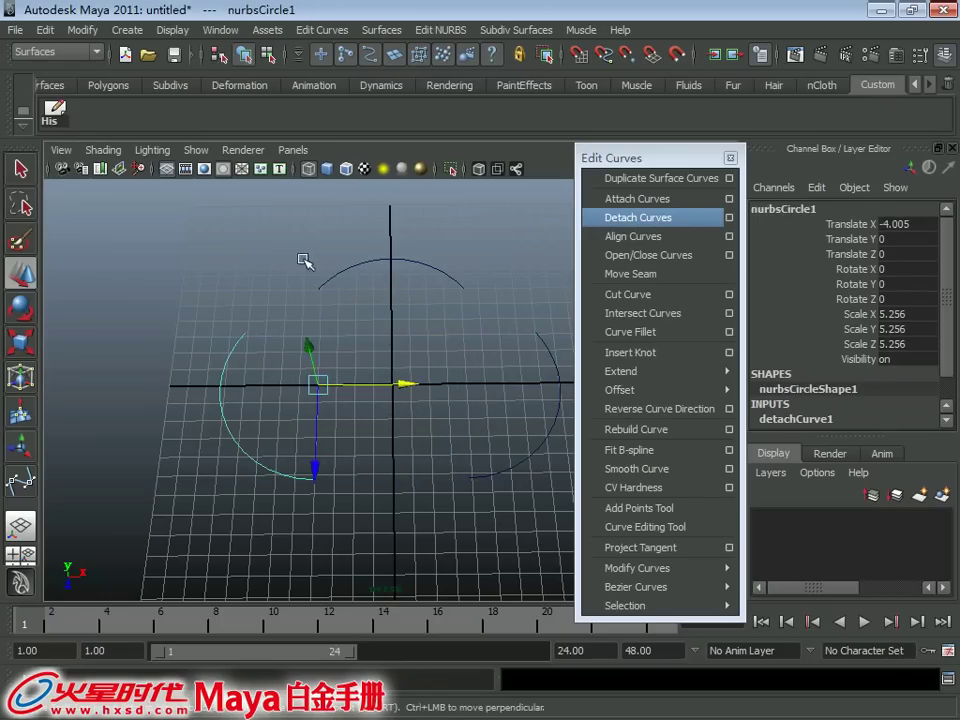
{"action": "key", "text": "shift+z"}
{"action": "key", "text": "shift+z"}
Try reattaching the arcs, undo it, then discard everything for a new empty scene.
{"action": "left_click", "coordinate": [690, 197]}
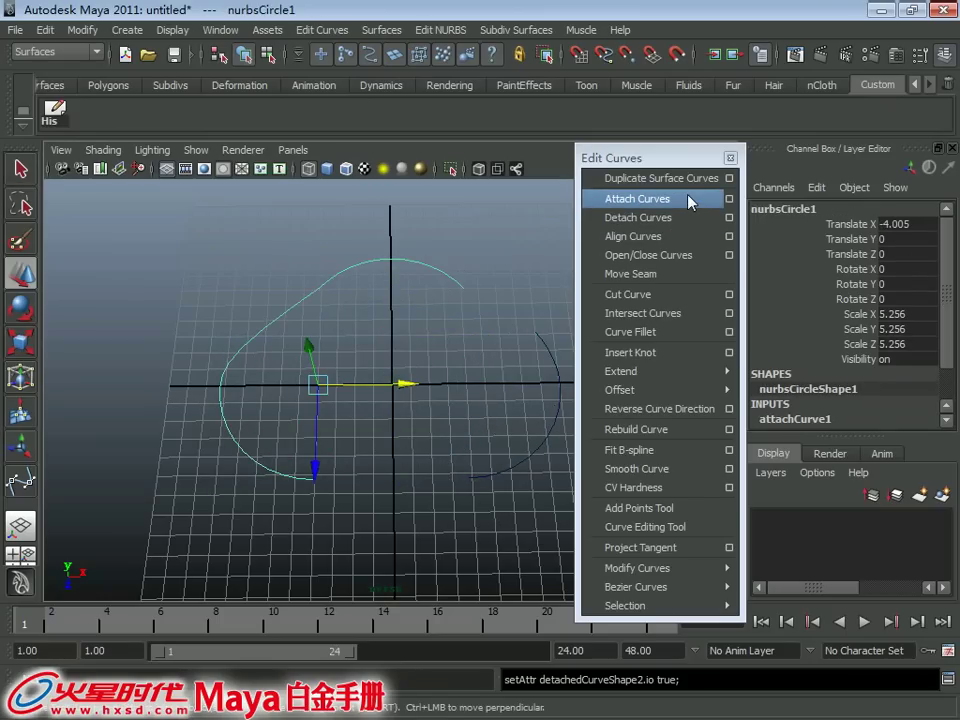
{"action": "key", "text": "ctrl+z"}
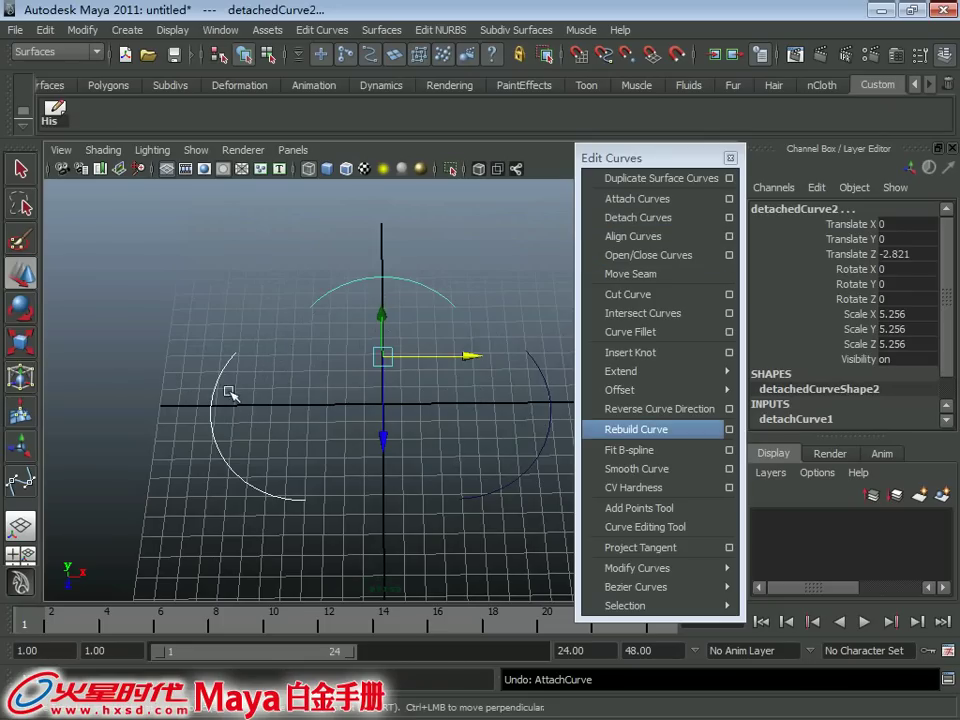
{"action": "middle_click_drag", "start_coordinate": [396, 326], "coordinate": [388, 321], "text": "alt"}
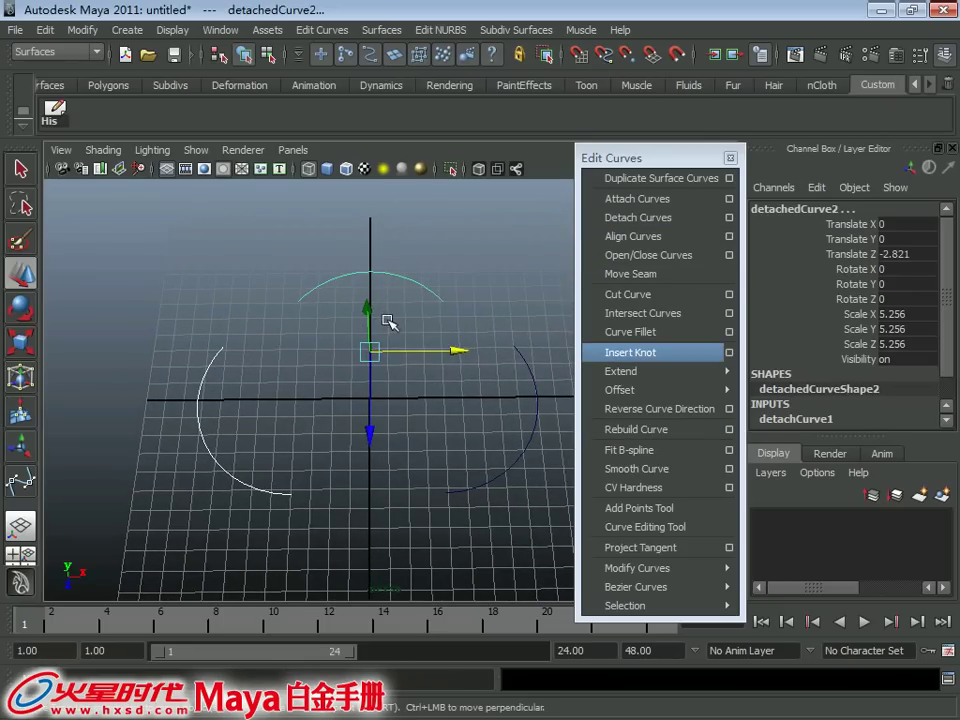
{"action": "key", "text": "ctrl+n"}
{"action": "left_click", "coordinate": [477, 378]}
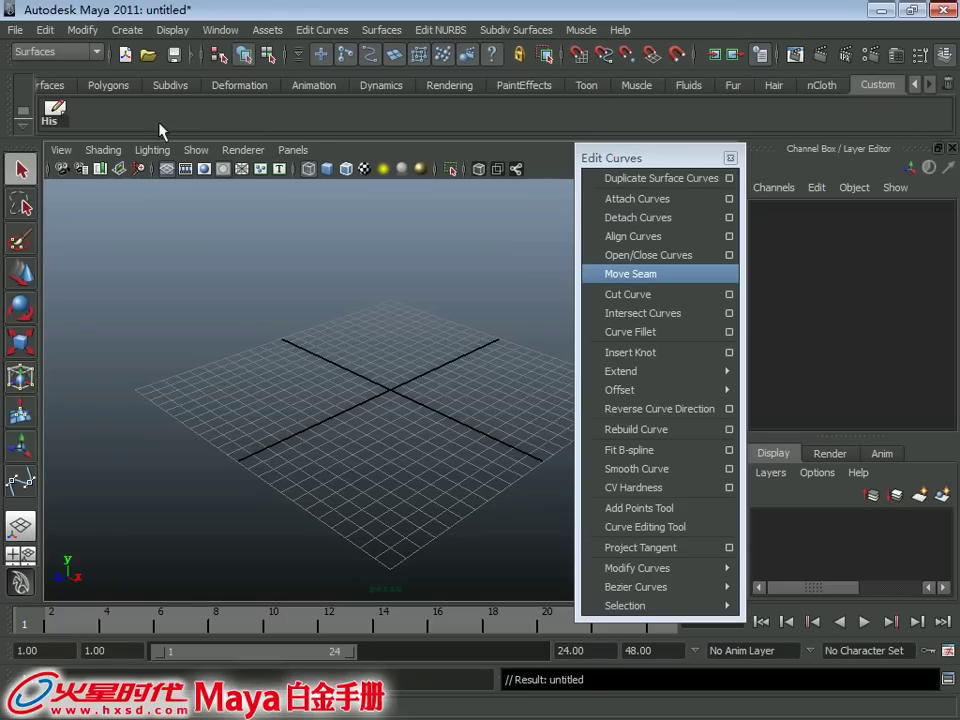
Create a NURBS circle at the origin and scale it up to about 4.186.
{"action": "left_click", "coordinate": [45, 84]}
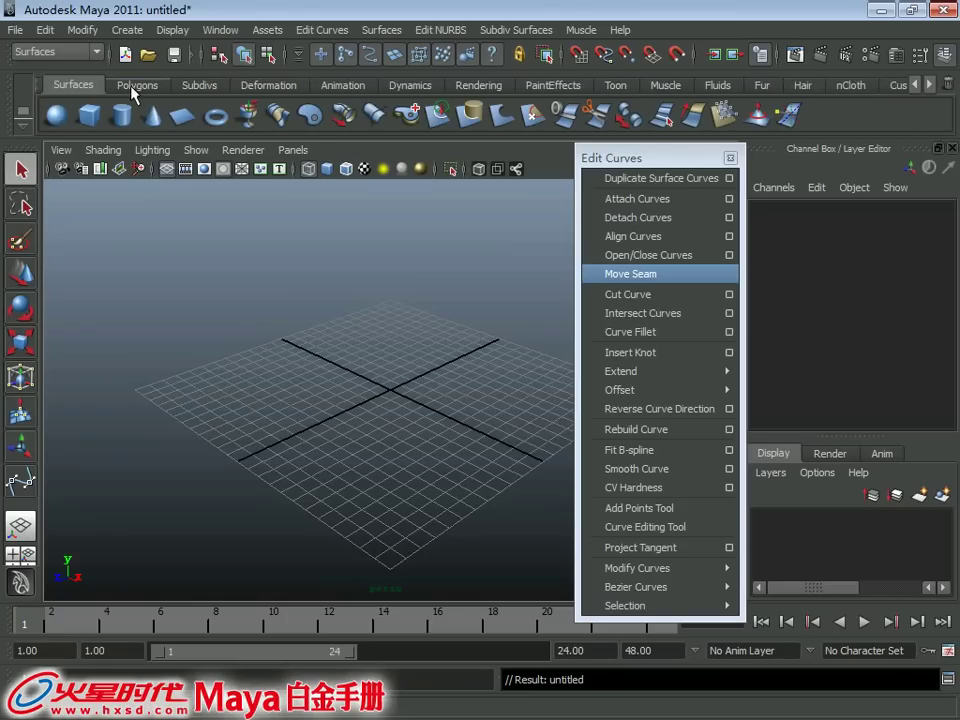
{"action": "scroll", "coordinate": [140, 86], "scroll_direction": "up", "scroll_amount": 1}
{"action": "scroll", "coordinate": [135, 86], "scroll_direction": "up", "scroll_amount": 1}
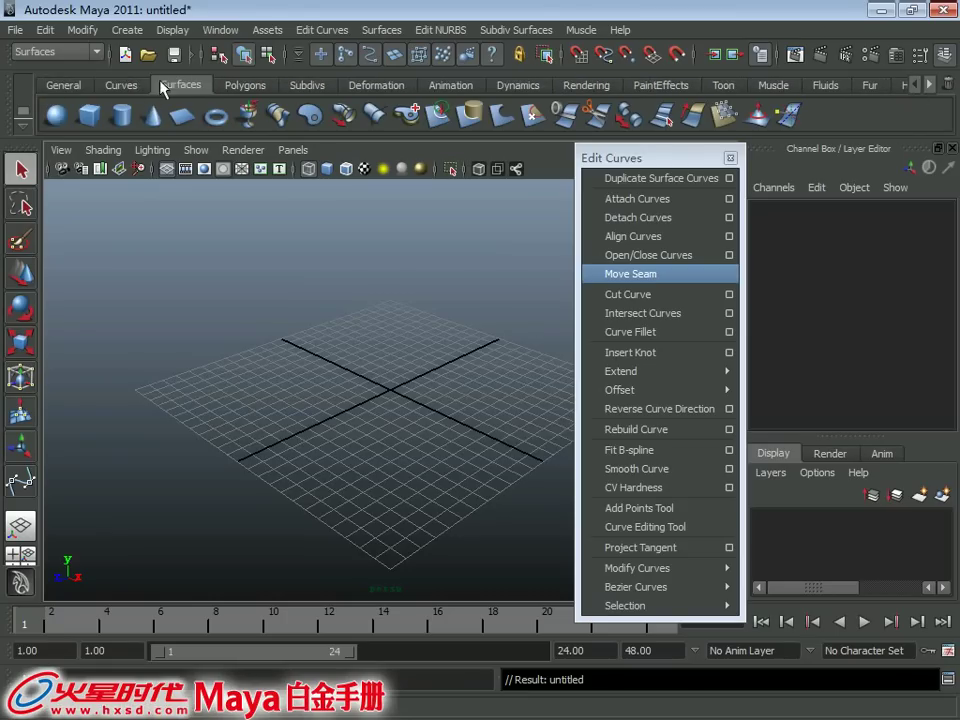
{"action": "left_click", "coordinate": [123, 86]}
{"action": "left_click", "coordinate": [55, 114]}
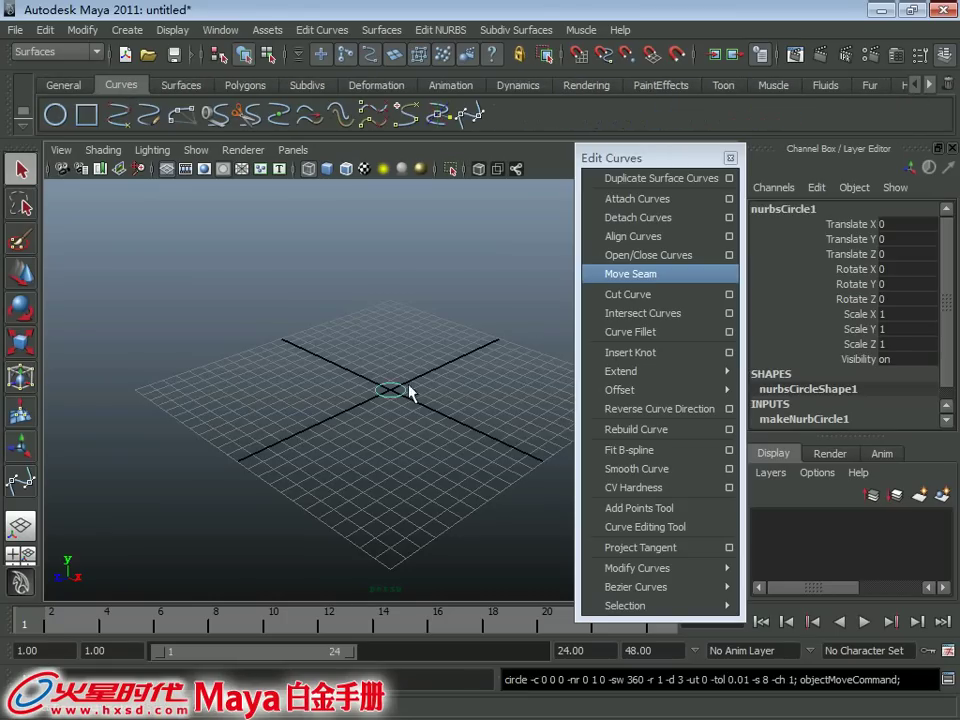
{"action": "right_click_drag", "start_coordinate": [306, 288], "coordinate": [433, 470], "text": "alt"}
{"action": "left_click_drag", "start_coordinate": [433, 470], "coordinate": [426, 469], "text": "alt"}
{"action": "key", "text": "r"}
{"action": "mouse_move", "coordinate": [390, 388]}
{"action": "left_mouse_down"}
{"action": "mouse_move", "coordinate": [414, 396]}
{"action": "mouse_move", "coordinate": [361, 407]}
{"action": "mouse_move", "coordinate": [414, 392]}
{"action": "left_mouse_up"}
{"action": "key", "text": "q"}
Place curve points at the circle's top and lower left, then detach it into arcs.
{"action": "right_click", "coordinate": [414, 332]}
{"action": "left_click", "coordinate": [414, 332]}
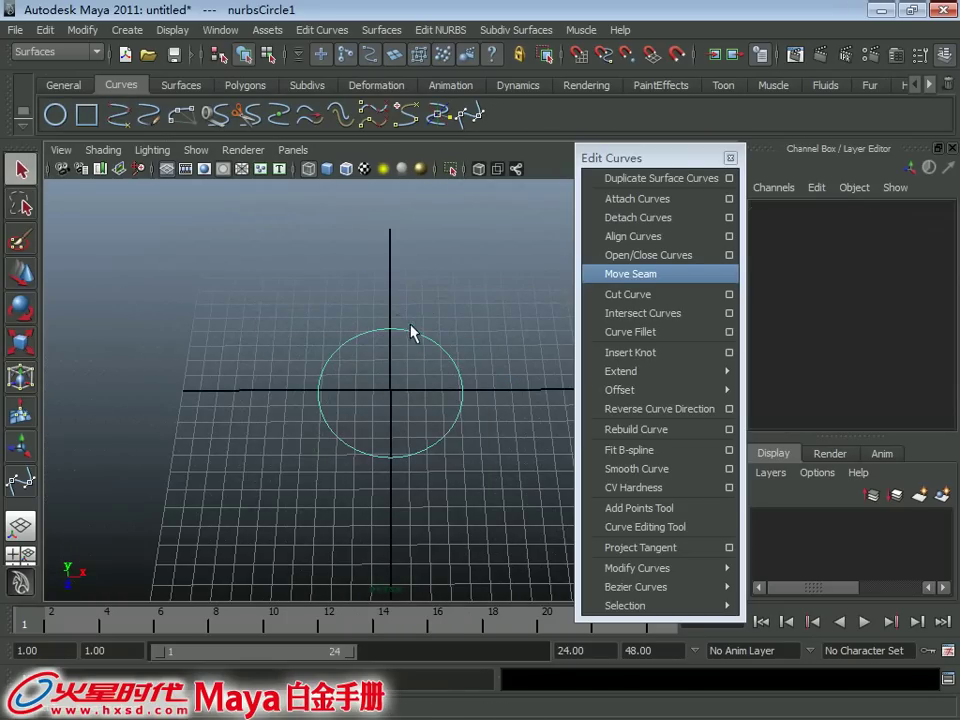
{"action": "left_click", "coordinate": [390, 331]}
{"action": "left_click", "coordinate": [393, 457]}
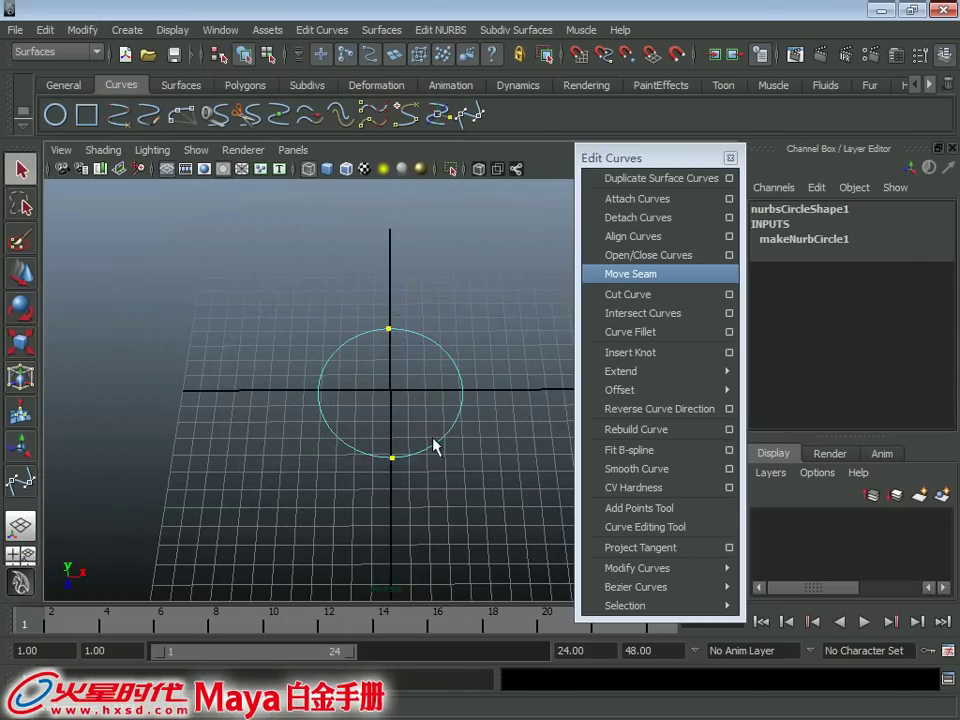
{"action": "key", "text": "ctrl+z"}
{"action": "left_click", "coordinate": [340, 440], "text": "shift"}
{"action": "left_click", "coordinate": [637, 217]}
Pull the detached arcs apart, one up-right and the left arc up-left.
{"action": "left_click", "coordinate": [462, 380]}
{"action": "key", "text": "w"}
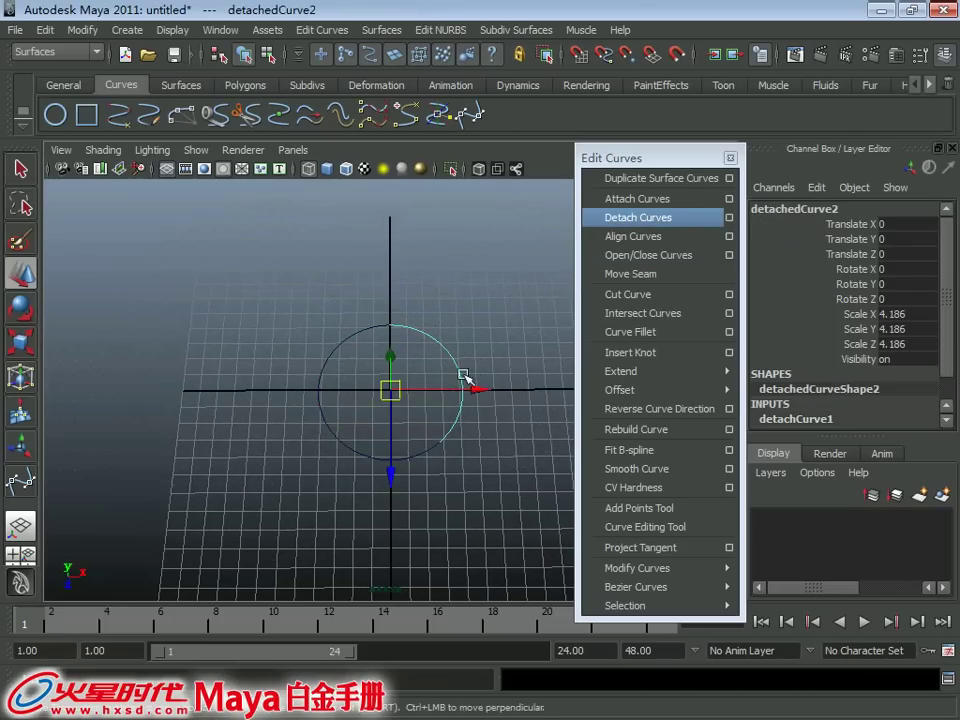
{"action": "left_click_drag", "start_coordinate": [390, 388], "coordinate": [437, 364]}
{"action": "left_click", "coordinate": [349, 343]}
{"action": "left_click_drag", "start_coordinate": [390, 390], "coordinate": [328, 354]}
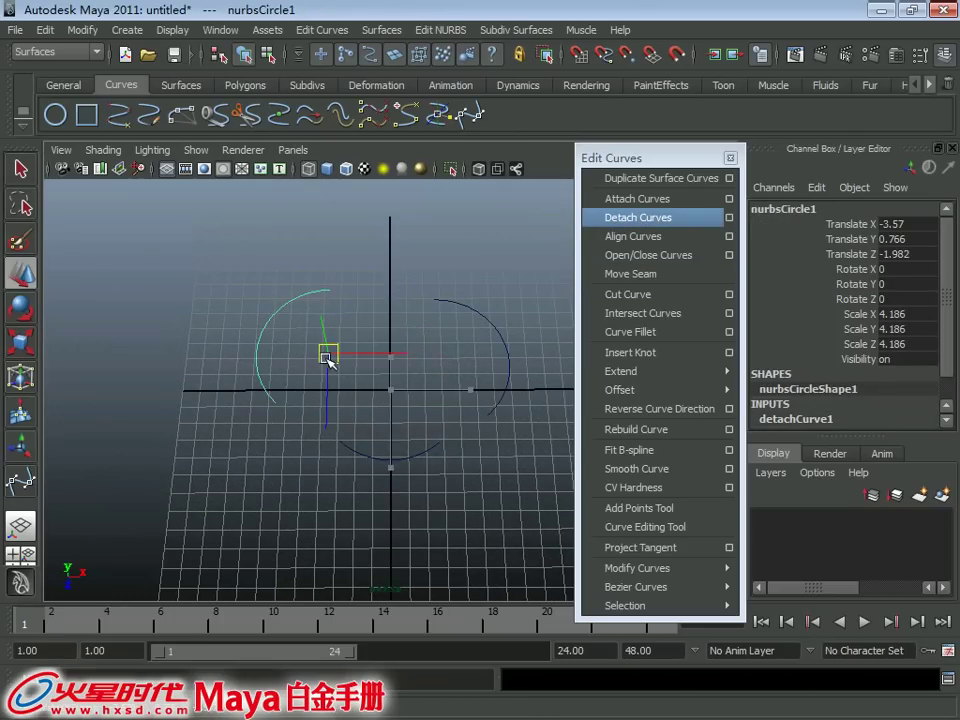
Reselect the left arc nurbsCircle1 and open the Align Curves option box.
{"action": "left_click", "coordinate": [507, 365]}
{"action": "left_click", "coordinate": [284, 303]}
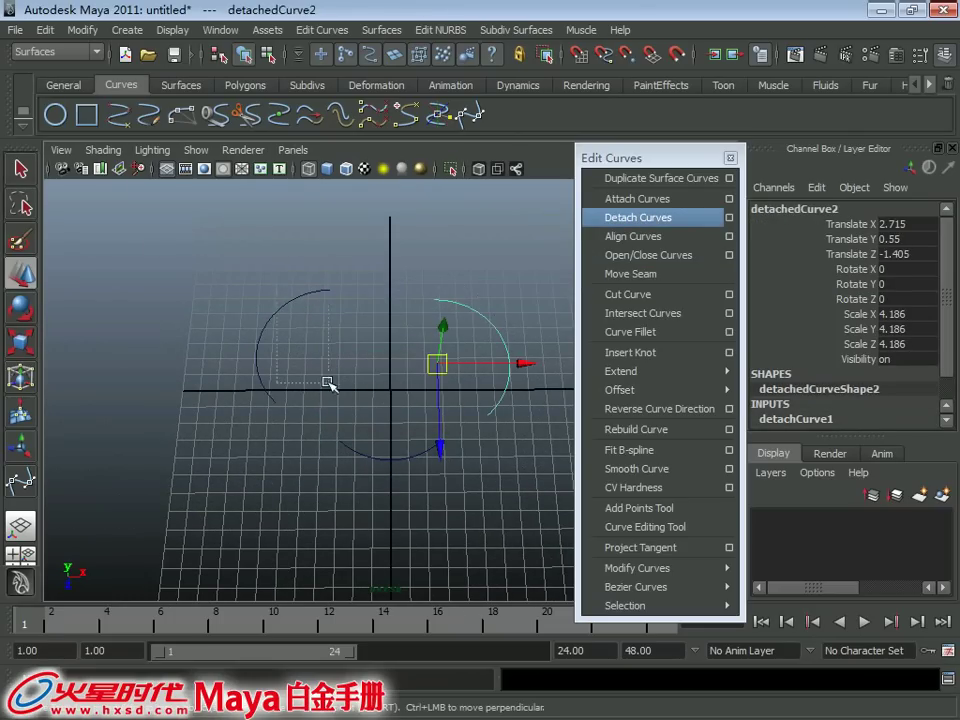
{"action": "left_click", "coordinate": [730, 237]}
Reset Align Curves Options to defaults (Tangent continuity, Attach off) and close without aligning.
{"action": "left_click_drag", "start_coordinate": [705, 209], "coordinate": [565, 154]}
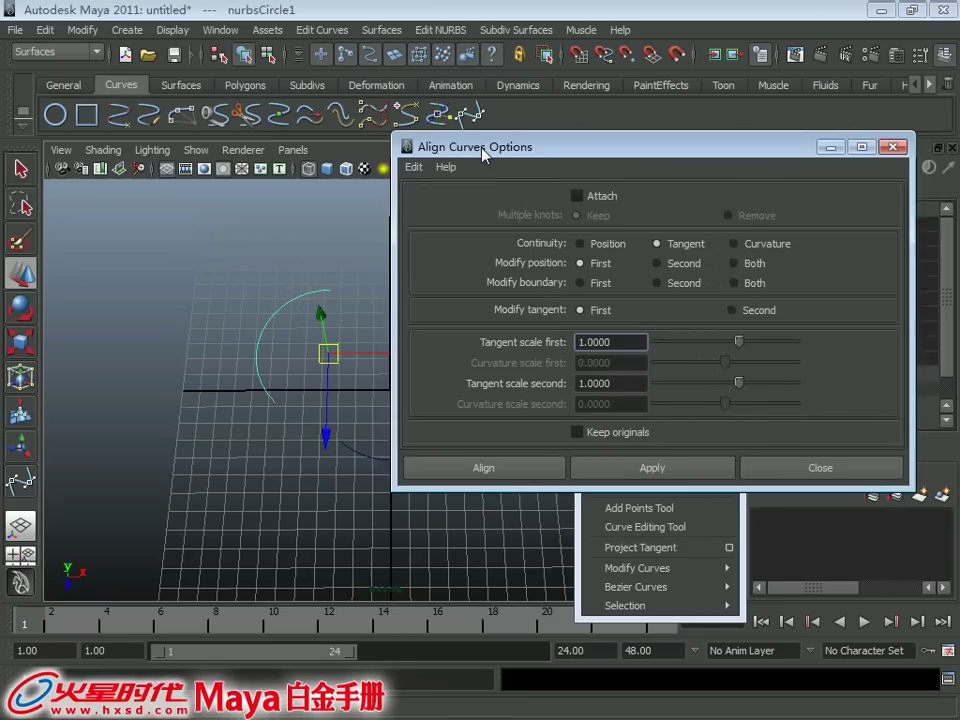
{"action": "left_click", "coordinate": [391, 168]}
{"action": "left_click", "coordinate": [393, 206]}
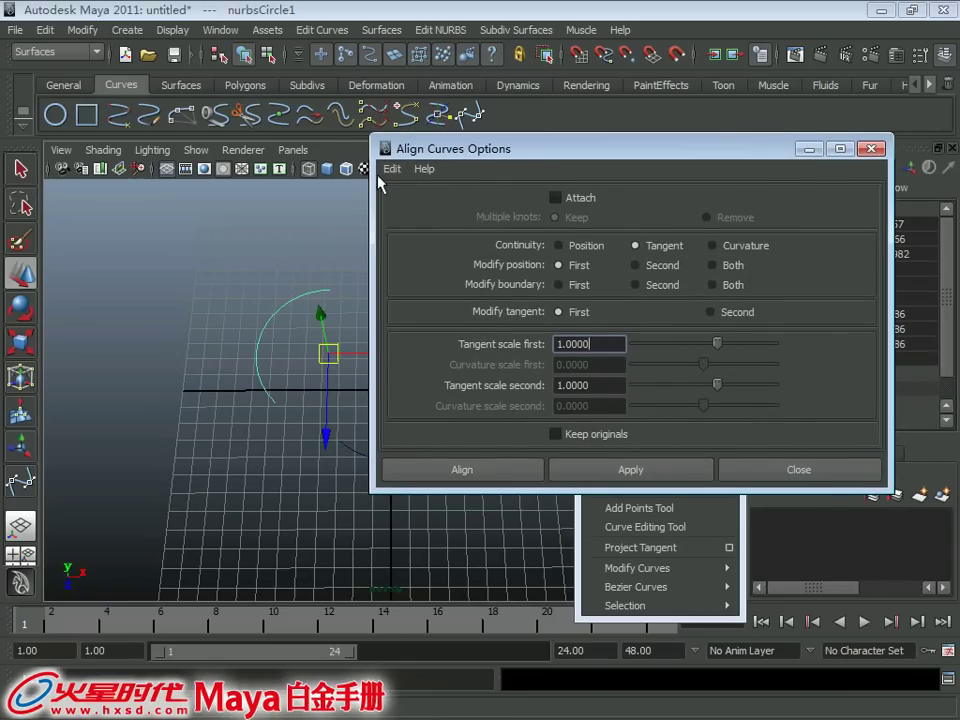
{"action": "left_click_drag", "start_coordinate": [543, 155], "coordinate": [589, 154]}
{"action": "middle_click_drag", "start_coordinate": [150, 306], "coordinate": [94, 325], "text": "alt"}
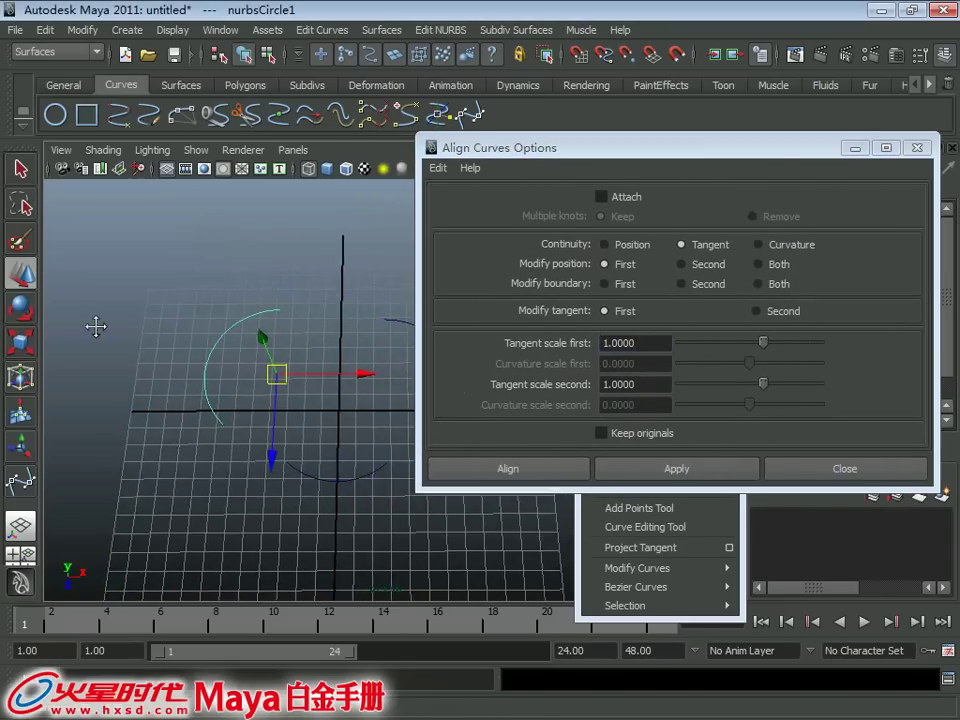
{"action": "middle_click_drag", "start_coordinate": [167, 338], "coordinate": [135, 334], "text": "alt"}
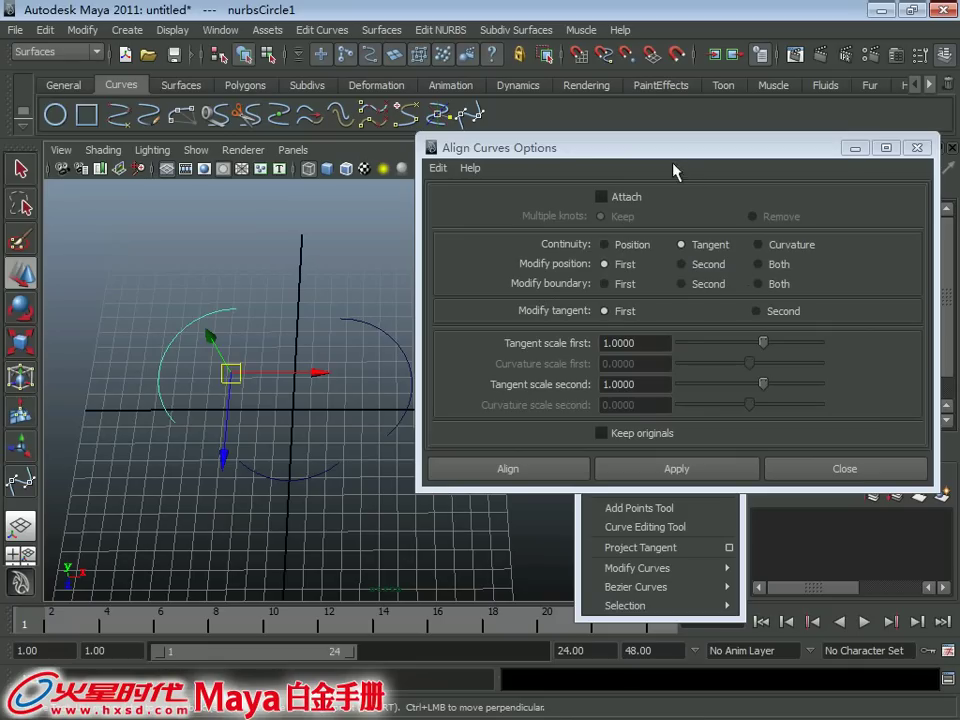
{"action": "left_click_drag", "start_coordinate": [672, 154], "coordinate": [670, 153]}
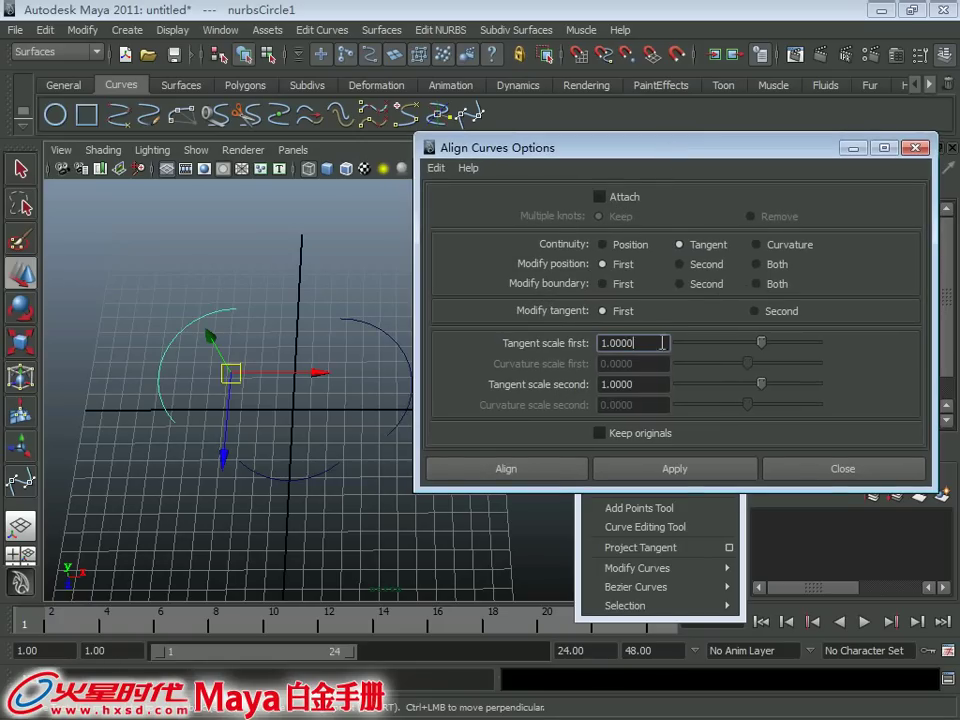
{"action": "left_click", "coordinate": [870, 474]}
{"action": "mouse_move", "coordinate": [313, 383]}
{"action": "left_mouse_down", "text": "alt"}
{"action": "mouse_move", "coordinate": [339, 399]}
{"action": "mouse_move", "coordinate": [343, 371]}
{"action": "mouse_move", "coordinate": [369, 368]}
{"action": "left_mouse_up", "text": "alt"}
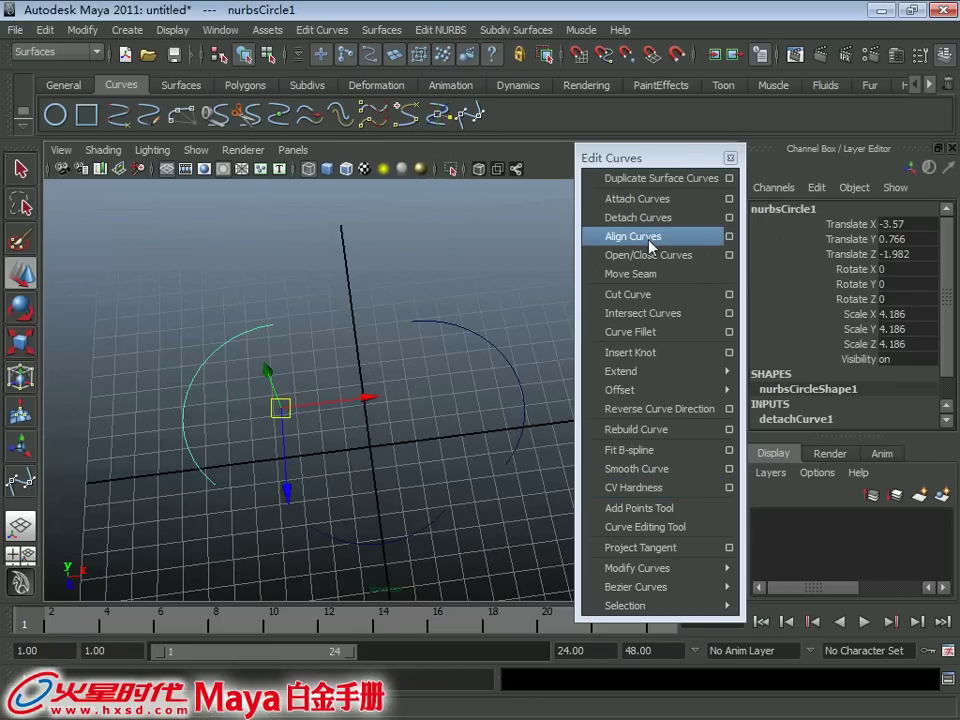
Move the left arc's seam and snap its pivot to the arc's upper end.
{"action": "left_click", "coordinate": [632, 273]}
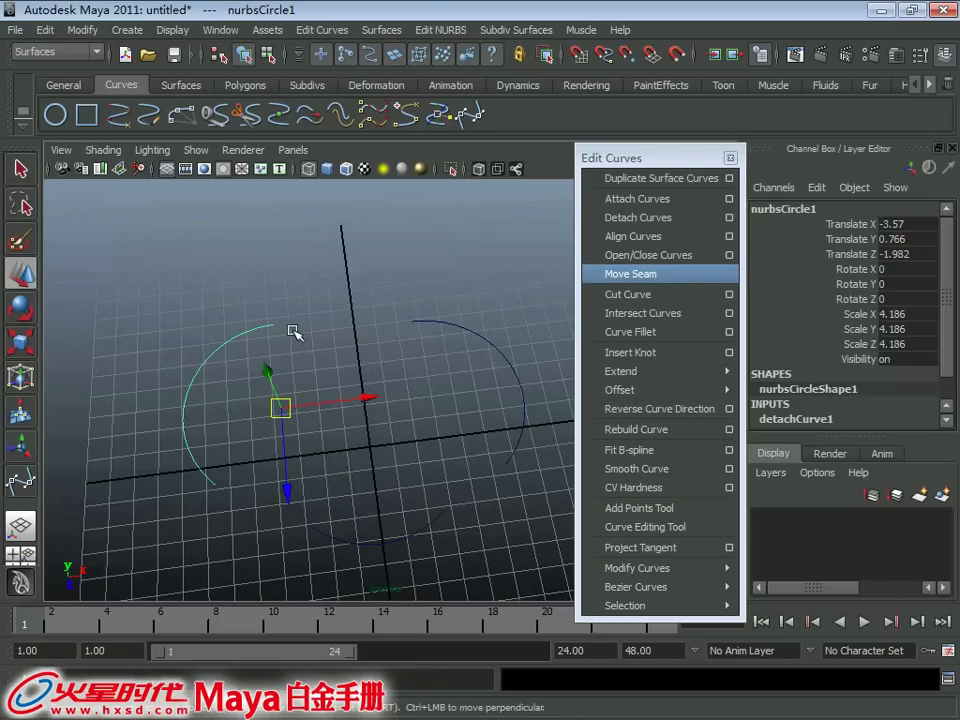
{"action": "left_click_drag", "start_coordinate": [294, 330], "coordinate": [277, 355], "text": "alt"}
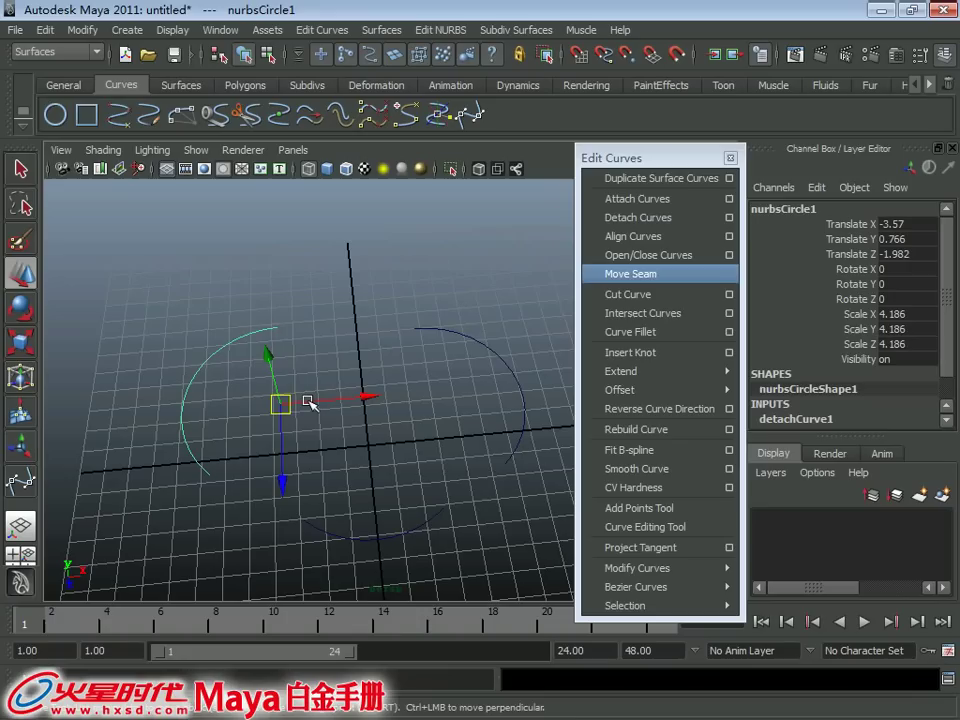
{"action": "key", "text": "Insert"}
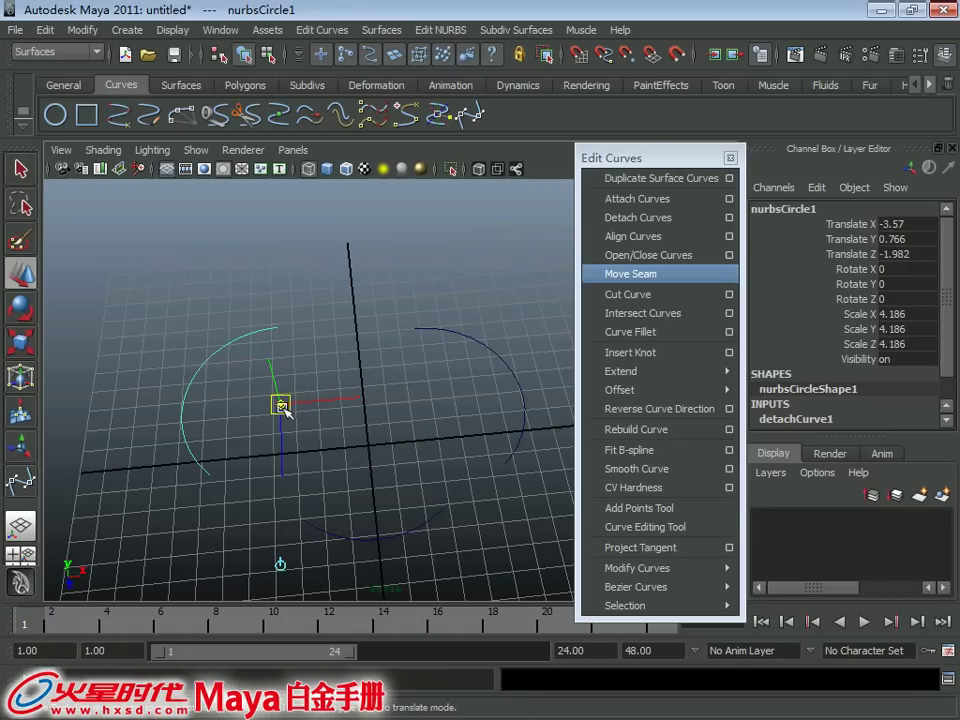
{"action": "mouse_move", "coordinate": [195, 382]}
{"action": "middle_mouse_down"}
{"action": "mouse_move", "coordinate": [199, 371]}
{"action": "mouse_move", "coordinate": [411, 328]}
{"action": "mouse_move", "coordinate": [450, 341]}
{"action": "middle_mouse_up"}
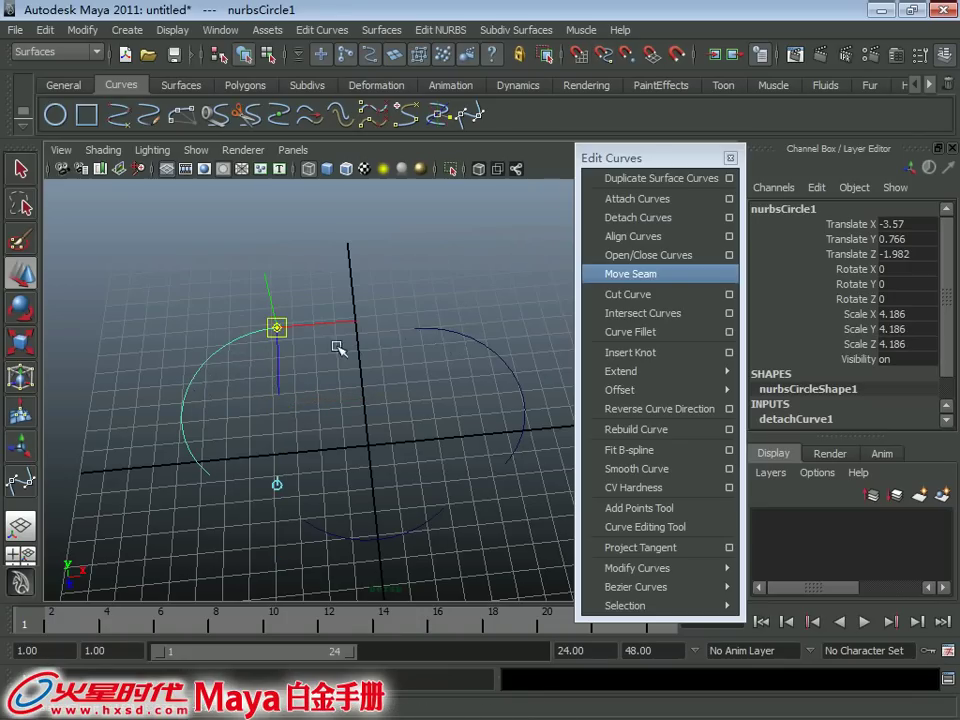
{"action": "mouse_move", "coordinate": [278, 345]}
{"action": "left_mouse_down", "text": "alt"}
{"action": "mouse_move", "coordinate": [274, 371]}
{"action": "mouse_move", "coordinate": [257, 381]}
{"action": "mouse_move", "coordinate": [276, 345]}
{"action": "mouse_move", "coordinate": [268, 336]}
{"action": "left_mouse_up", "text": "alt"}
{"action": "key", "text": "w"}
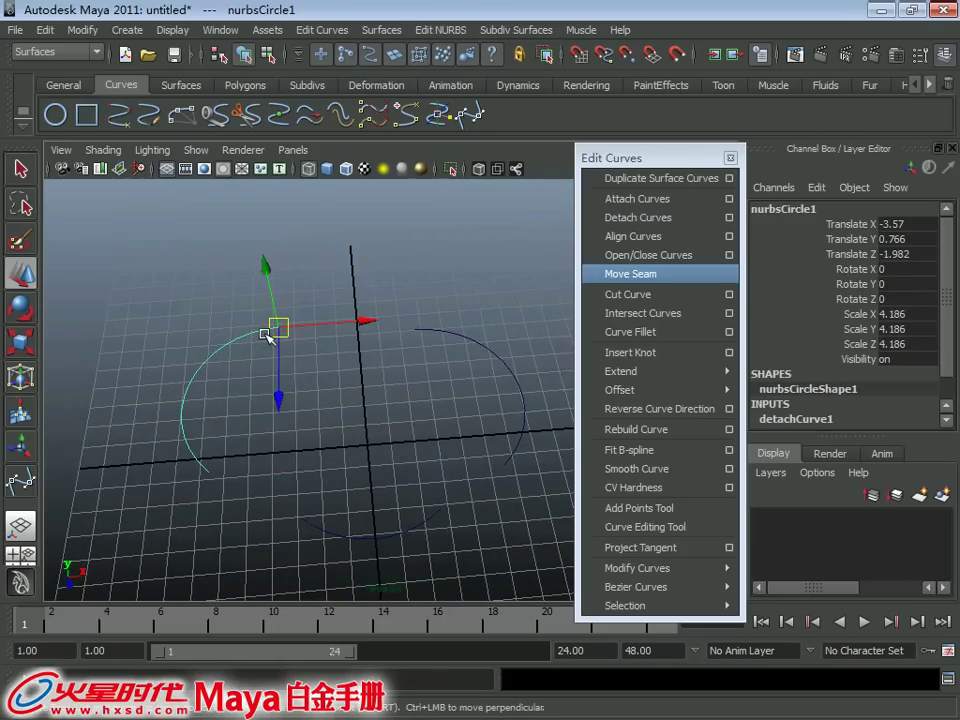
{"action": "key", "text": "Insert"}
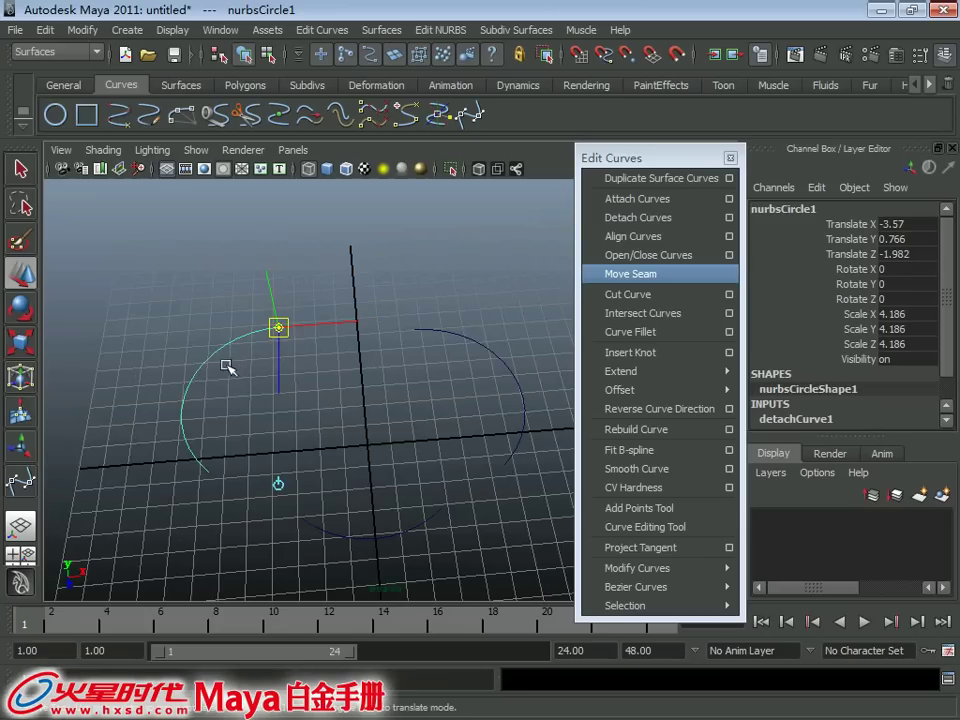
{"action": "key", "text": "c"}
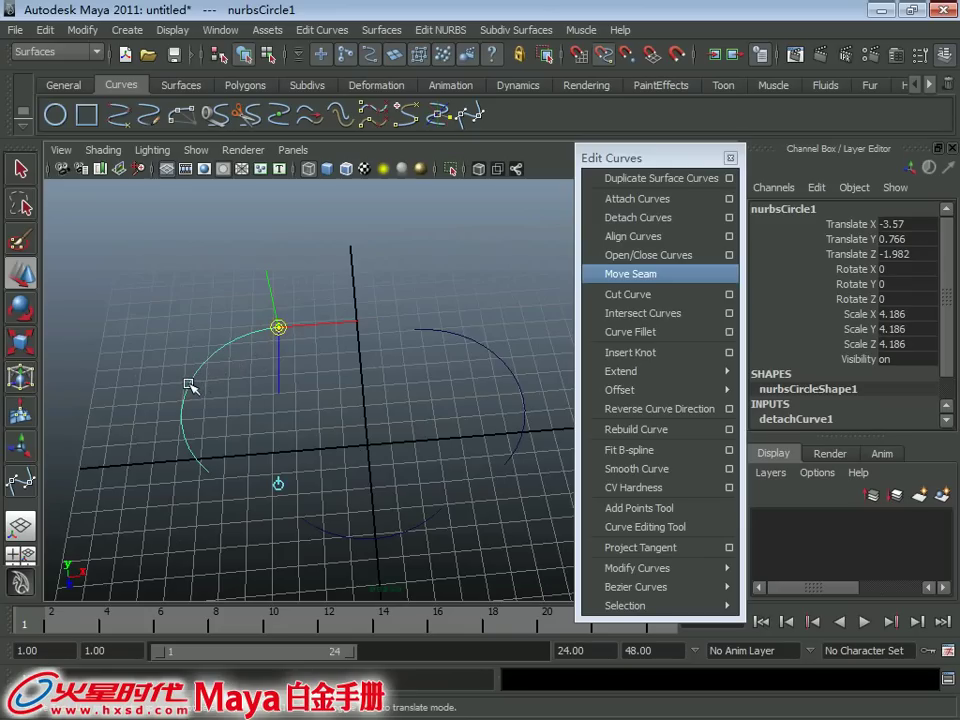
{"action": "middle_click_drag", "start_coordinate": [189, 384], "coordinate": [555, 276]}
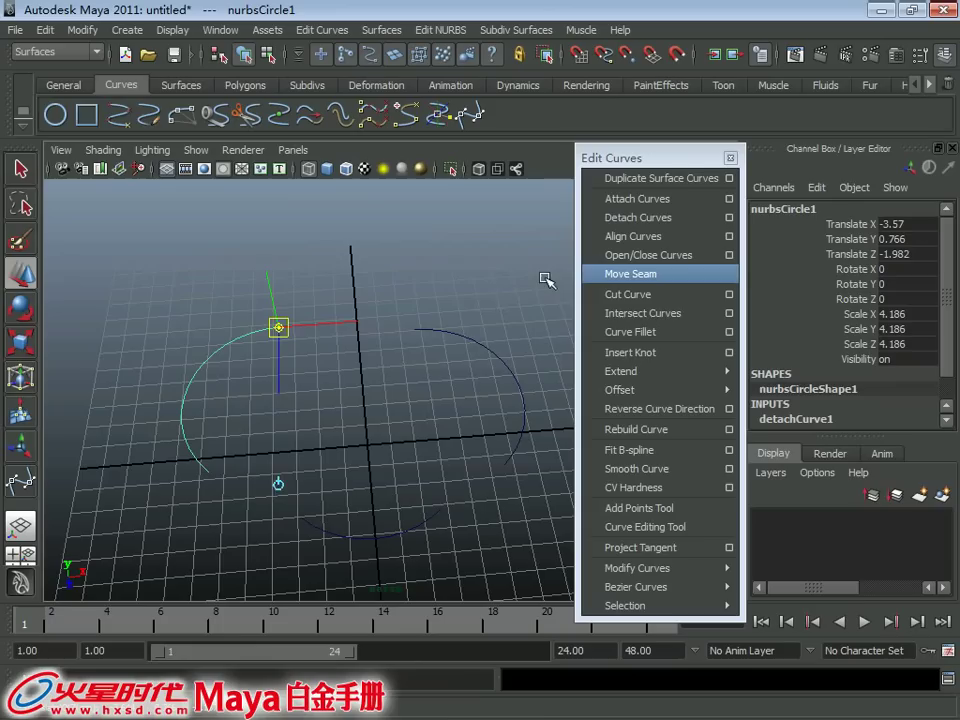
Curve-snap the left arc's end onto the right arc, reaching Translate 2.715, 0.55, -1.405.
{"action": "key", "text": "Insert"}
{"action": "scroll", "coordinate": [437, 360], "scroll_direction": "up", "scroll_amount": 3}
{"action": "scroll", "coordinate": [447, 376], "scroll_direction": "up", "scroll_amount": 2}
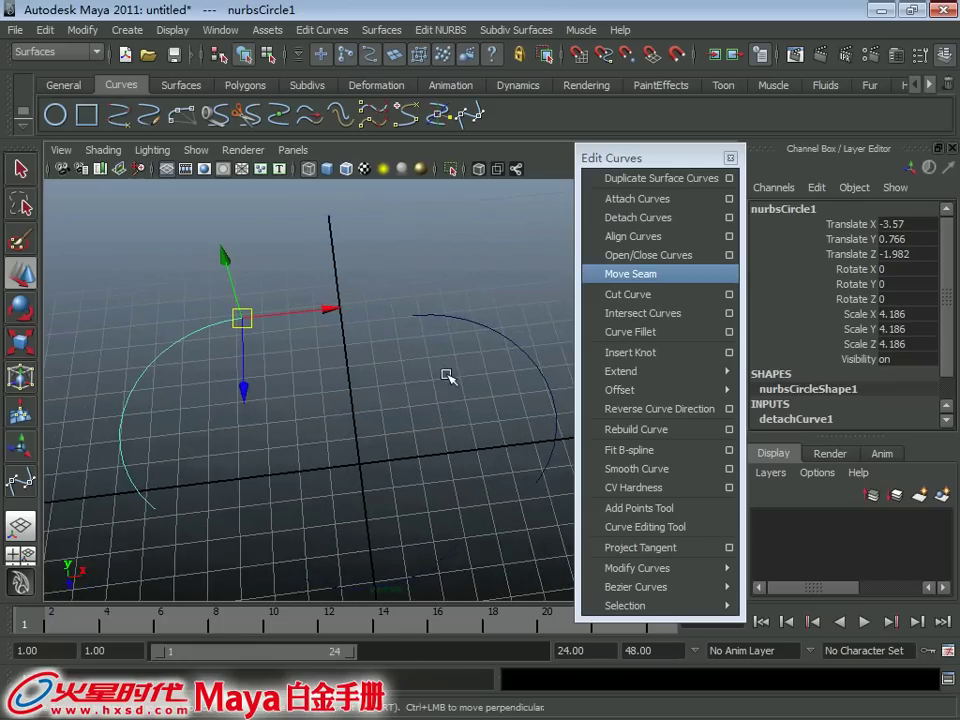
{"action": "scroll", "coordinate": [447, 376], "scroll_direction": "up", "scroll_amount": 2}
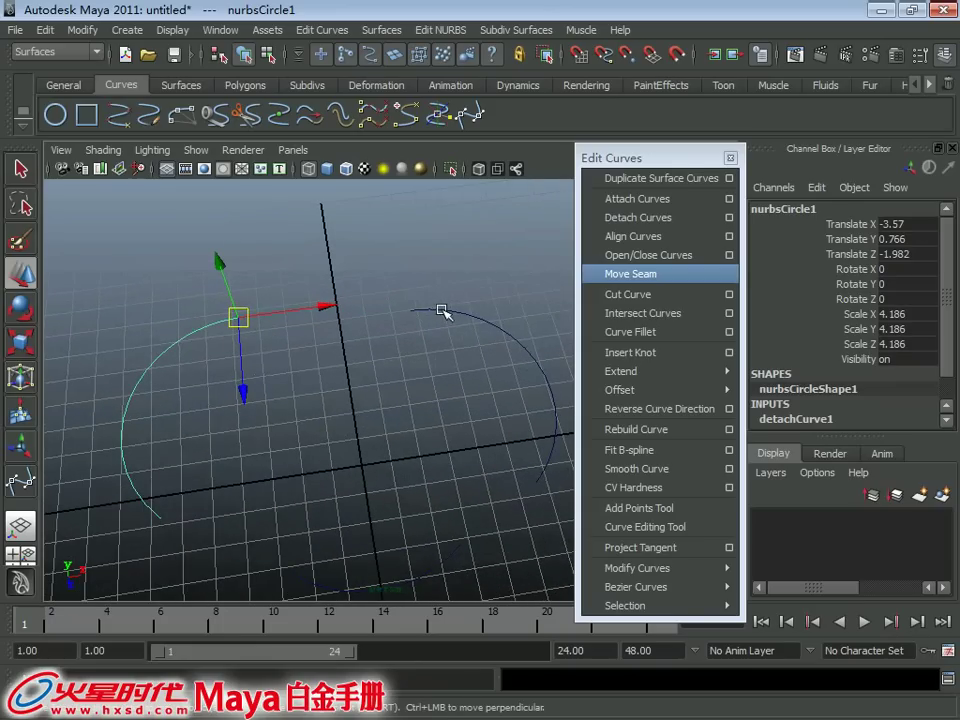
{"action": "key", "text": "c"}
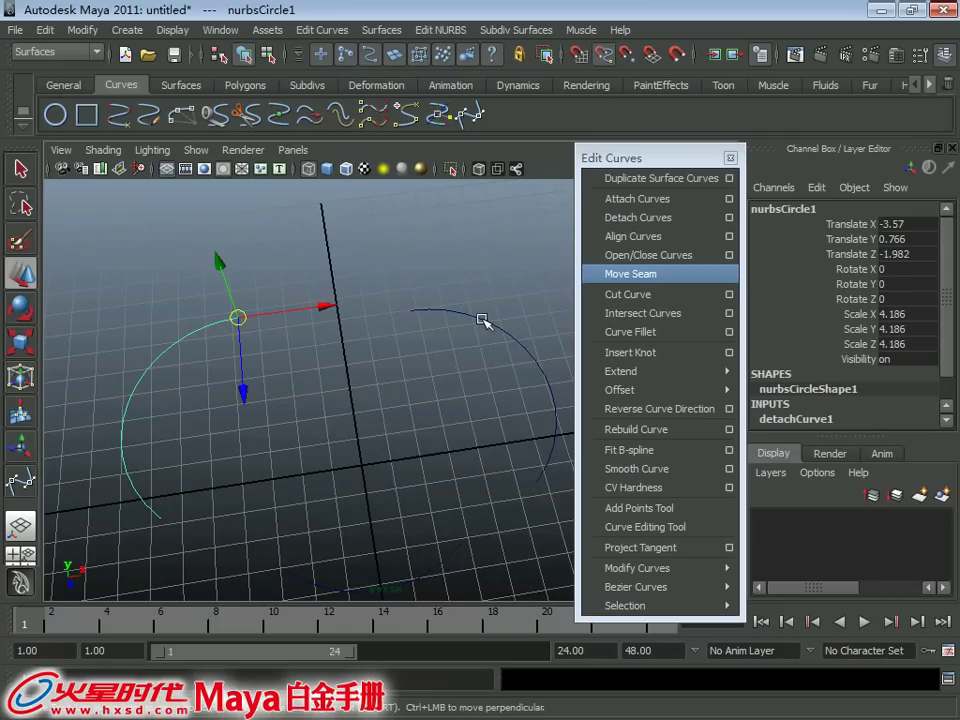
{"action": "mouse_move", "coordinate": [482, 320]}
{"action": "middle_mouse_down"}
{"action": "mouse_move", "coordinate": [315, 315]}
{"action": "mouse_move", "coordinate": [600, 343]}
{"action": "mouse_move", "coordinate": [437, 303]}
{"action": "mouse_move", "coordinate": [412, 311]}
{"action": "mouse_move", "coordinate": [610, 366]}
{"action": "mouse_move", "coordinate": [306, 315]}
{"action": "mouse_move", "coordinate": [628, 362]}
{"action": "mouse_move", "coordinate": [313, 302]}
{"action": "mouse_move", "coordinate": [489, 317]}
{"action": "mouse_move", "coordinate": [294, 305]}
{"action": "middle_mouse_up"}
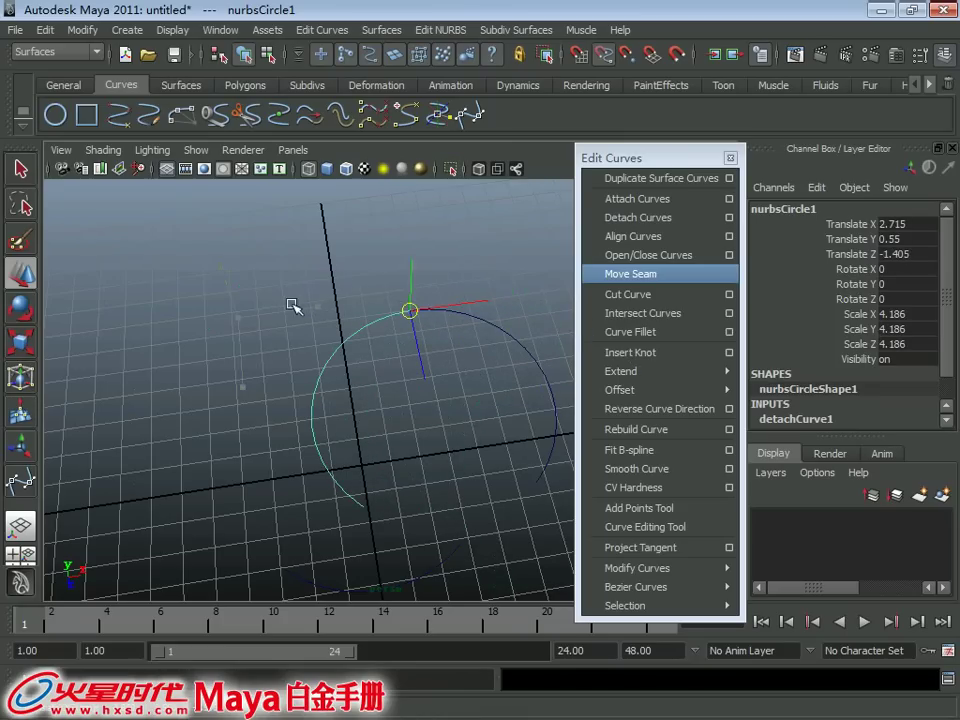
{"action": "left_click_drag", "start_coordinate": [418, 345], "coordinate": [400, 325], "text": "alt"}
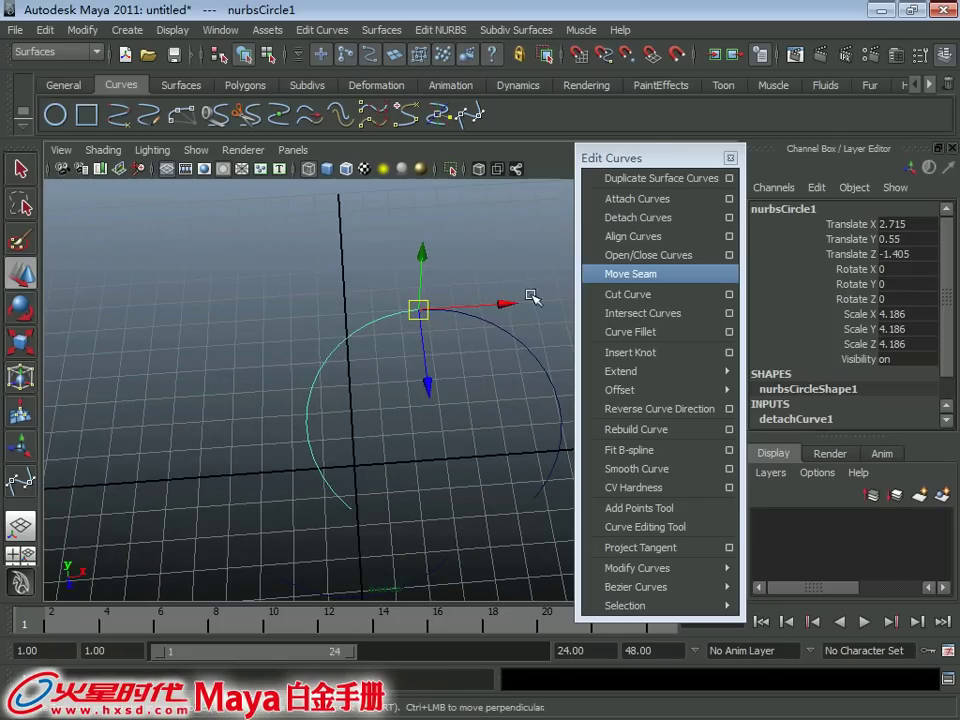
{"action": "mouse_move", "coordinate": [510, 307]}
{"action": "left_mouse_down", "text": "alt"}
{"action": "mouse_move", "coordinate": [446, 311]}
{"action": "mouse_move", "coordinate": [476, 324]}
{"action": "left_mouse_up", "text": "alt"}
Select the right arc and orbit around to see its control vertices.
{"action": "key", "text": "q"}
{"action": "left_click", "coordinate": [482, 332]}
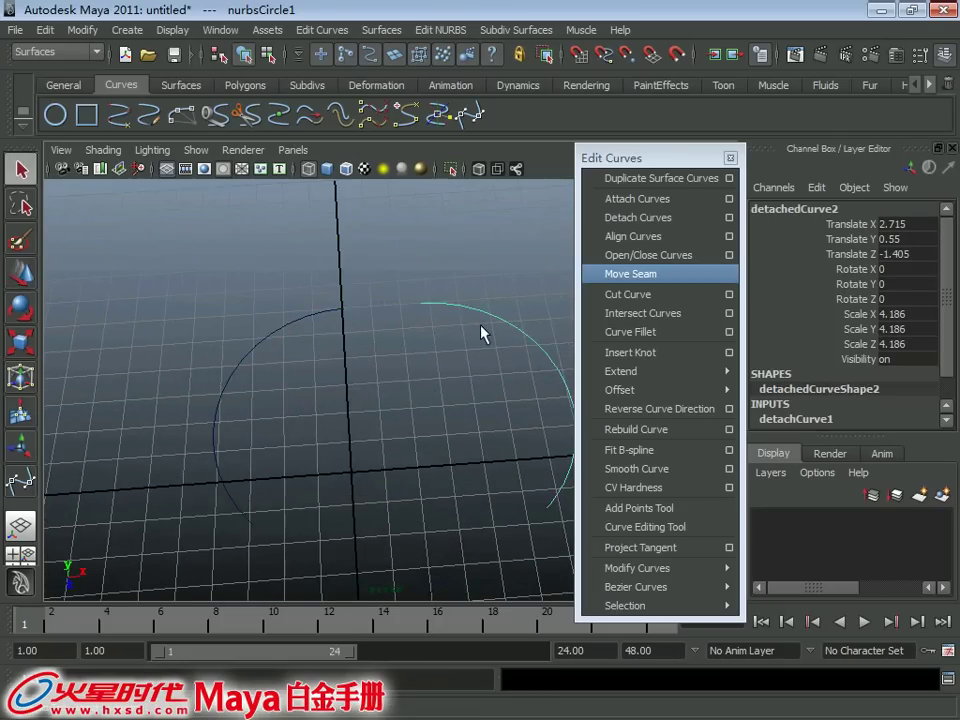
{"action": "middle_click_drag", "start_coordinate": [482, 332], "coordinate": [429, 318], "text": "alt"}
{"action": "left_click_drag", "start_coordinate": [431, 313], "coordinate": [444, 297], "text": "alt"}
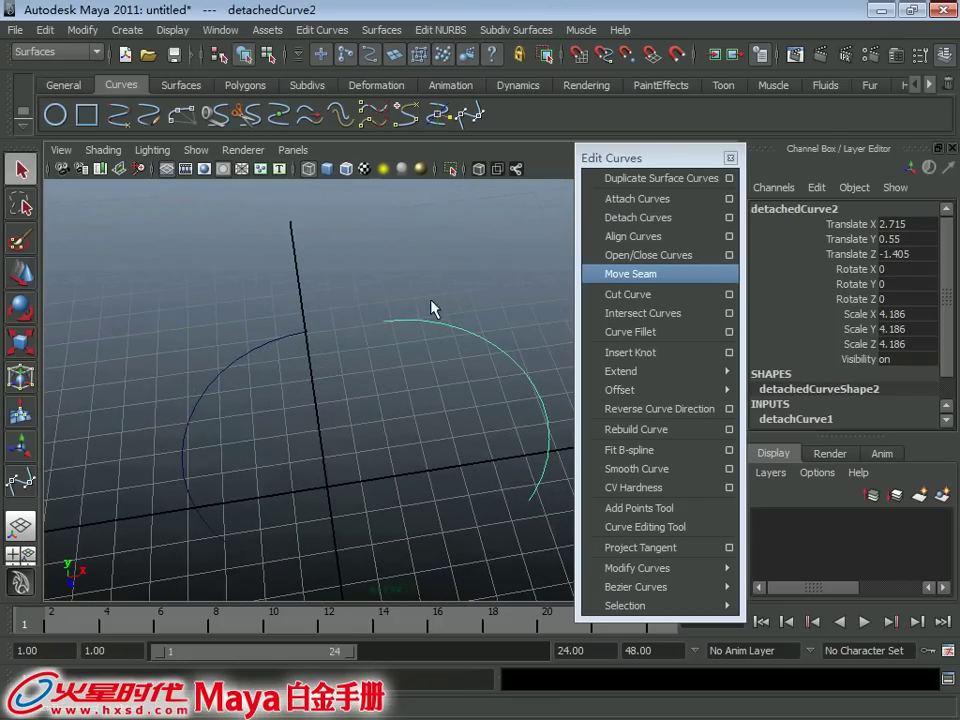
{"action": "left_click_drag", "start_coordinate": [433, 306], "coordinate": [436, 296], "text": "alt"}
{"action": "right_click_drag", "start_coordinate": [436, 297], "coordinate": [358, 292]}
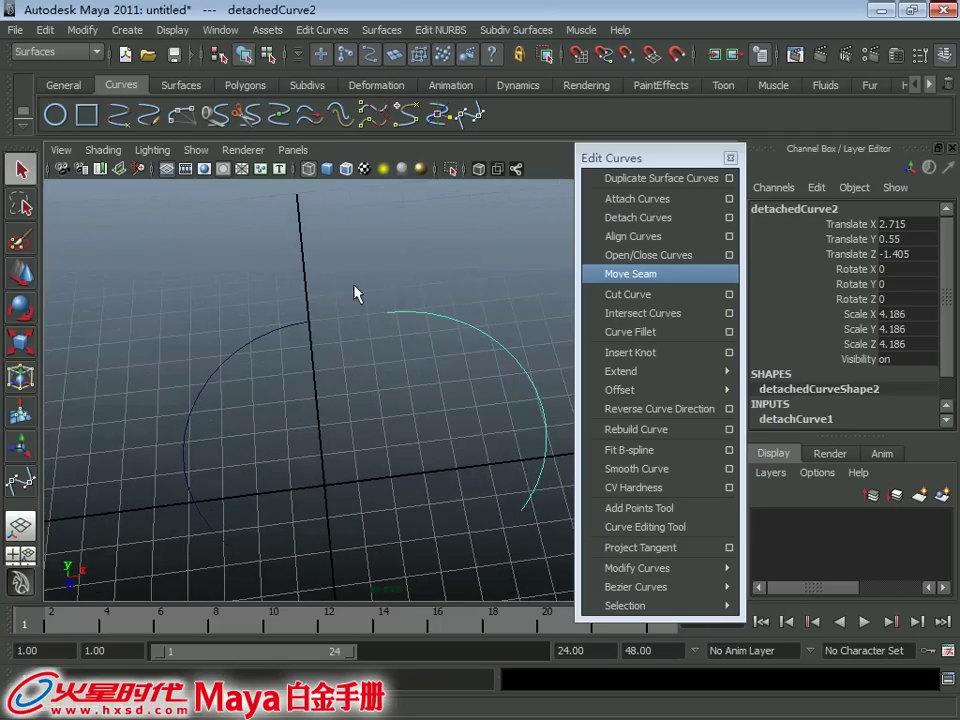
{"action": "left_click_drag", "start_coordinate": [358, 292], "coordinate": [287, 298], "text": "alt"}
{"action": "left_click", "coordinate": [290, 305], "text": "shift"}
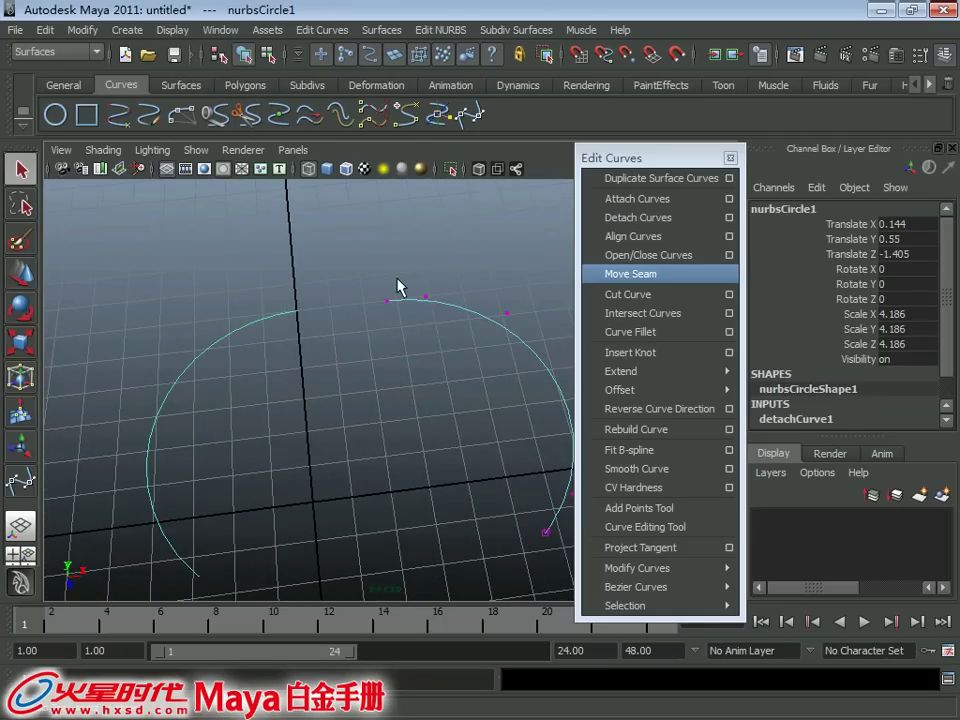
{"action": "key", "text": "ctrl+z"}
{"action": "mouse_move", "coordinate": [418, 303]}
{"action": "left_mouse_down", "text": "alt"}
{"action": "mouse_move", "coordinate": [403, 279]}
{"action": "mouse_move", "coordinate": [362, 264]}
{"action": "mouse_move", "coordinate": [397, 287]}
{"action": "left_mouse_up", "text": "alt"}
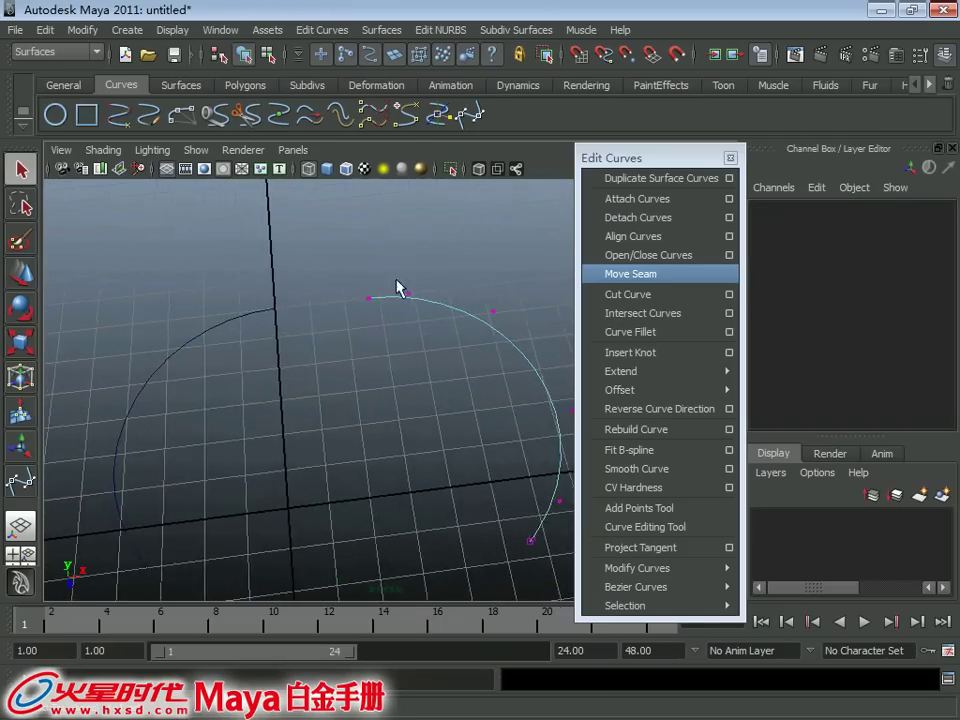
Move nurbsCircle1 along X to Translate 0.074, 0, -1.815, then select the right arc's top CVs.
{"action": "left_click", "coordinate": [258, 306]}
{"action": "mouse_move", "coordinate": [260, 306]}
{"action": "right_mouse_down"}
{"action": "mouse_move", "coordinate": [278, 308]}
{"action": "mouse_move", "coordinate": [279, 257]}
{"action": "right_mouse_up"}
{"action": "right_click", "coordinate": [275, 300]}
{"action": "left_click", "coordinate": [274, 306]}
{"action": "key", "text": "w"}
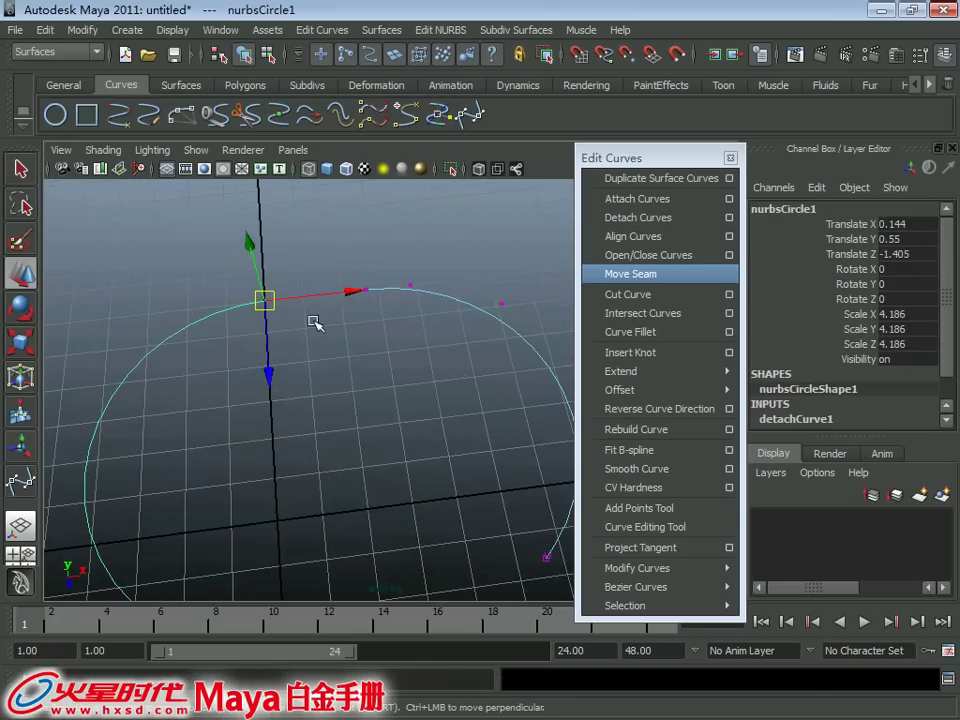
{"action": "mouse_move", "coordinate": [273, 341]}
{"action": "left_mouse_down", "text": "alt"}
{"action": "mouse_move", "coordinate": [272, 332]}
{"action": "mouse_move", "coordinate": [253, 349]}
{"action": "mouse_move", "coordinate": [283, 353]}
{"action": "left_mouse_up", "text": "alt"}
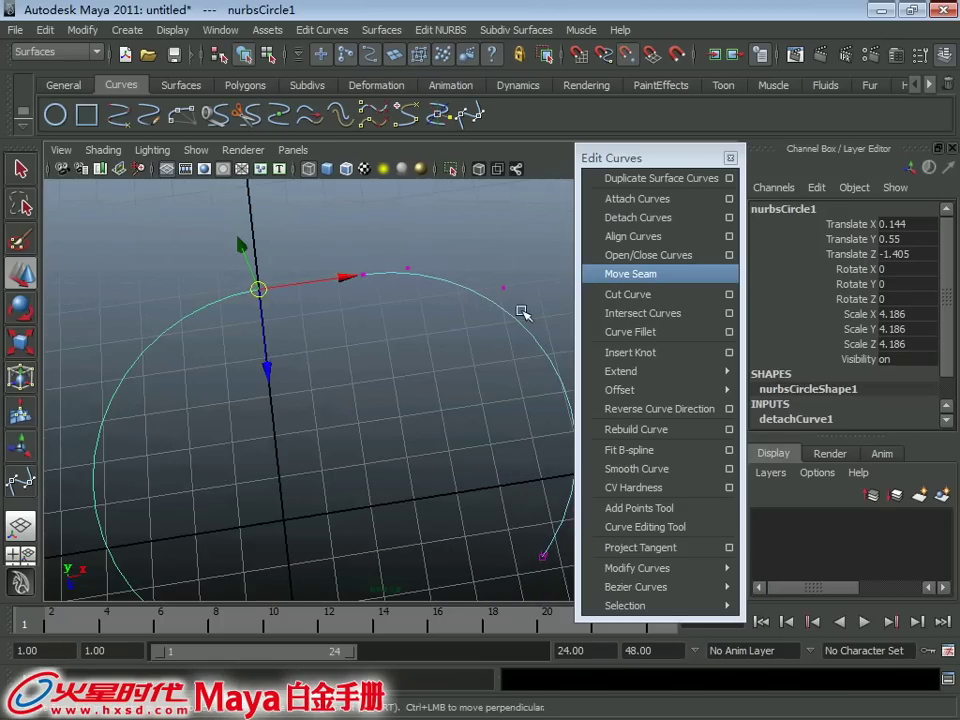
{"action": "mouse_move", "coordinate": [498, 292]}
{"action": "middle_mouse_down"}
{"action": "mouse_move", "coordinate": [506, 285]}
{"action": "mouse_move", "coordinate": [396, 264]}
{"action": "mouse_move", "coordinate": [358, 270]}
{"action": "mouse_move", "coordinate": [573, 289]}
{"action": "mouse_move", "coordinate": [360, 266]}
{"action": "mouse_move", "coordinate": [377, 249]}
{"action": "mouse_move", "coordinate": [508, 289]}
{"action": "mouse_move", "coordinate": [339, 268]}
{"action": "mouse_move", "coordinate": [499, 285]}
{"action": "mouse_move", "coordinate": [289, 315]}
{"action": "mouse_move", "coordinate": [604, 315]}
{"action": "mouse_move", "coordinate": [461, 277]}
{"action": "mouse_move", "coordinate": [381, 233]}
{"action": "middle_mouse_up"}
{"action": "mouse_move", "coordinate": [255, 270]}
{"action": "left_mouse_down", "text": "alt"}
{"action": "mouse_move", "coordinate": [392, 300]}
{"action": "mouse_move", "coordinate": [452, 276]}
{"action": "mouse_move", "coordinate": [347, 288]}
{"action": "mouse_move", "coordinate": [345, 304]}
{"action": "mouse_move", "coordinate": [324, 285]}
{"action": "mouse_move", "coordinate": [366, 321]}
{"action": "mouse_move", "coordinate": [396, 321]}
{"action": "mouse_move", "coordinate": [281, 302]}
{"action": "mouse_move", "coordinate": [343, 300]}
{"action": "mouse_move", "coordinate": [290, 306]}
{"action": "left_mouse_up", "text": "alt"}
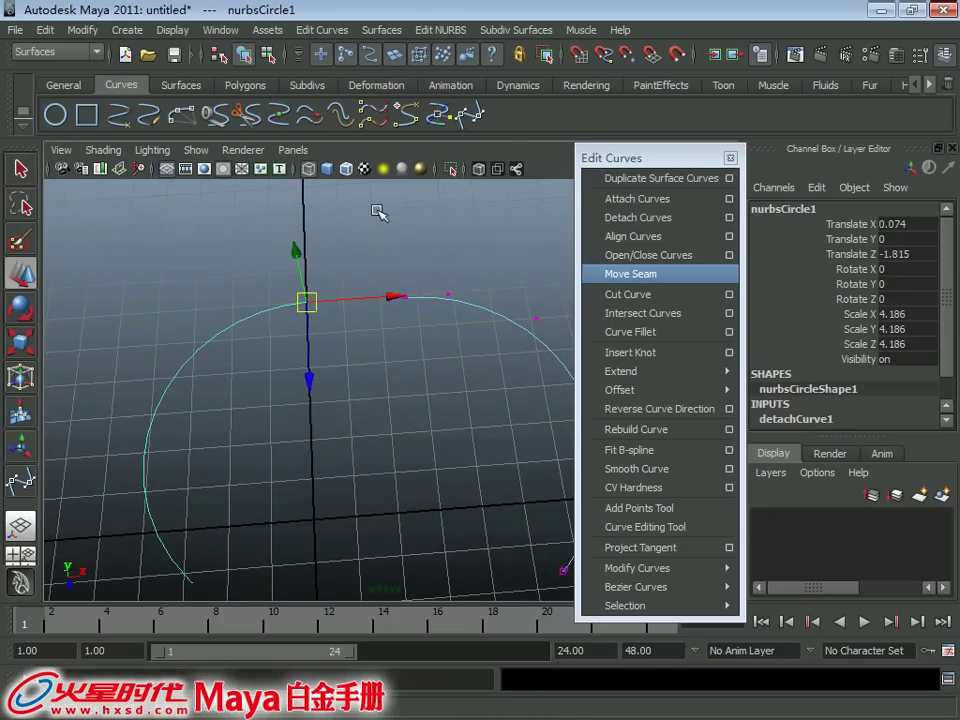
{"action": "left_click", "coordinate": [385, 281]}
{"action": "mouse_move", "coordinate": [385, 281]}
{"action": "left_mouse_down", "text": "alt"}
{"action": "mouse_move", "coordinate": [381, 268]}
{"action": "mouse_move", "coordinate": [408, 290]}
{"action": "left_mouse_up", "text": "alt"}
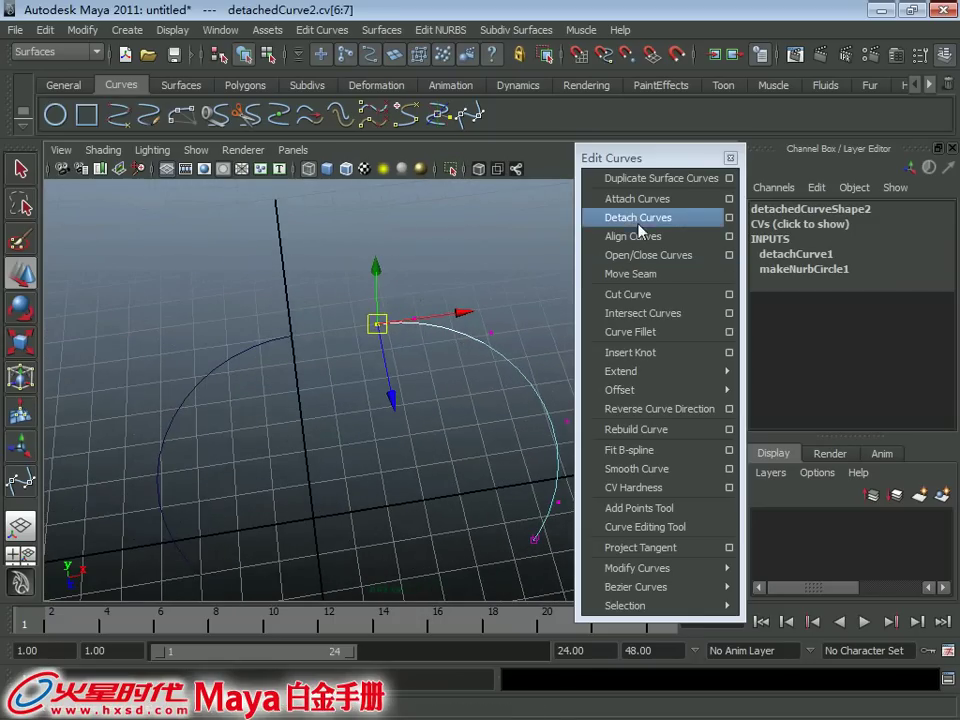
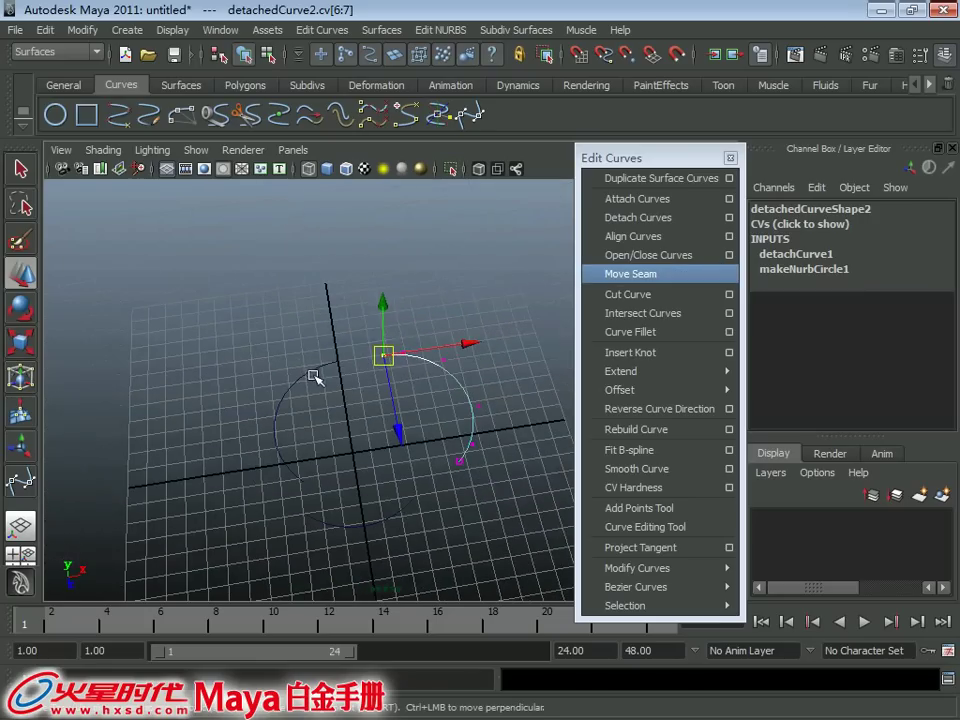
Start a new scene without saving and create a NURBS circle scaled to about 3.0.
{"action": "key", "text": "ctrl+n"}
{"action": "left_click", "coordinate": [416, 369]}
{"action": "left_click", "coordinate": [55, 114]}
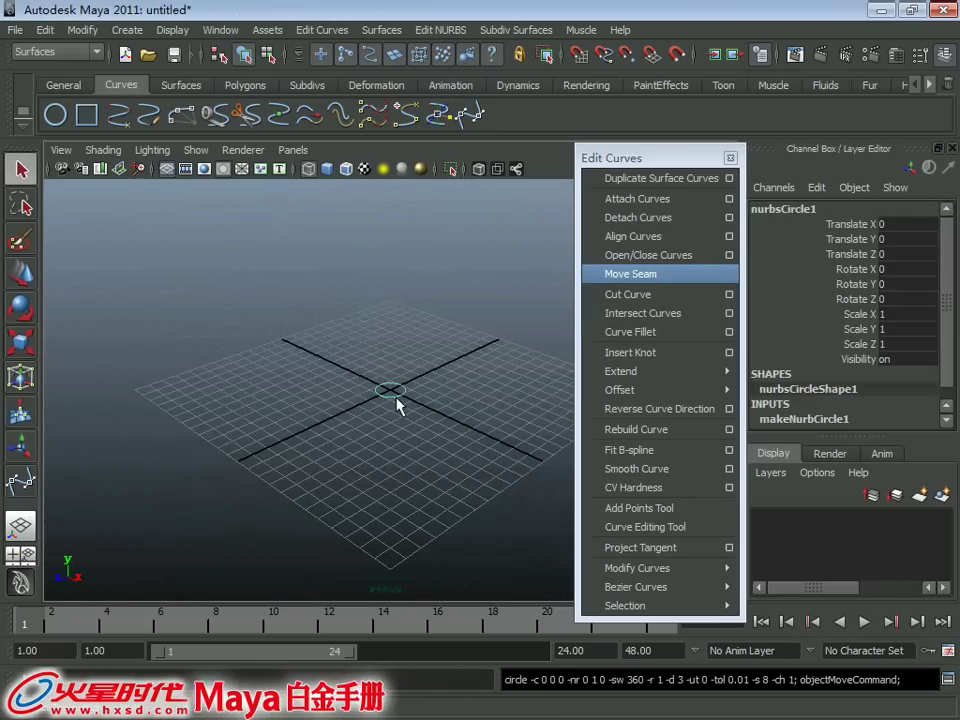
{"action": "scroll", "coordinate": [390, 440], "scroll_direction": "up", "scroll_amount": 3}
{"action": "scroll", "coordinate": [420, 450], "scroll_direction": "up", "scroll_amount": 3}
{"action": "key", "text": "r"}
{"action": "left_click_drag", "start_coordinate": [407, 388], "coordinate": [489, 414]}
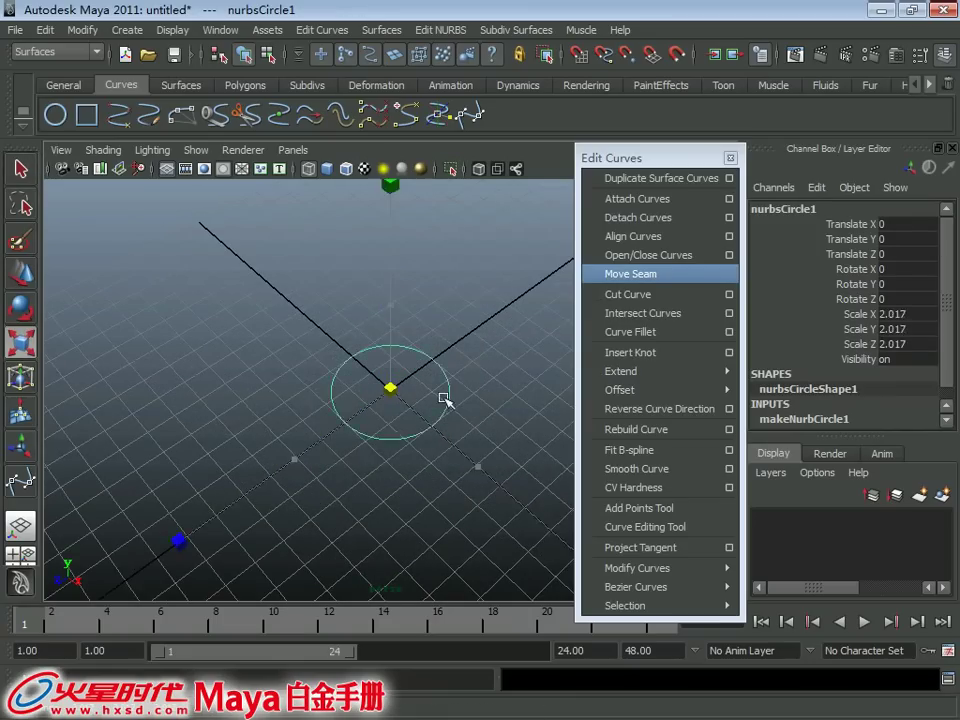
Check the circle's attributes (scale 3.014, 8 spans, degree 3), then close the Attribute Editor.
{"action": "key", "text": "ctrl+a"}
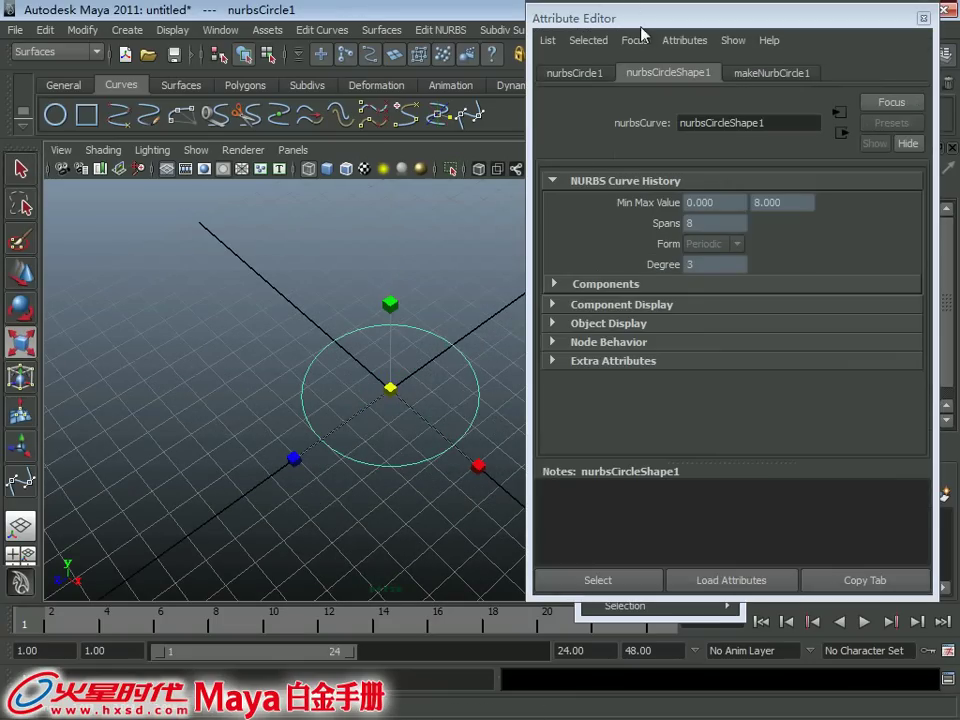
{"action": "mouse_move", "coordinate": [641, 30]}
{"action": "left_mouse_down"}
{"action": "mouse_move", "coordinate": [415, 86]}
{"action": "mouse_move", "coordinate": [226, 92]}
{"action": "left_mouse_up"}
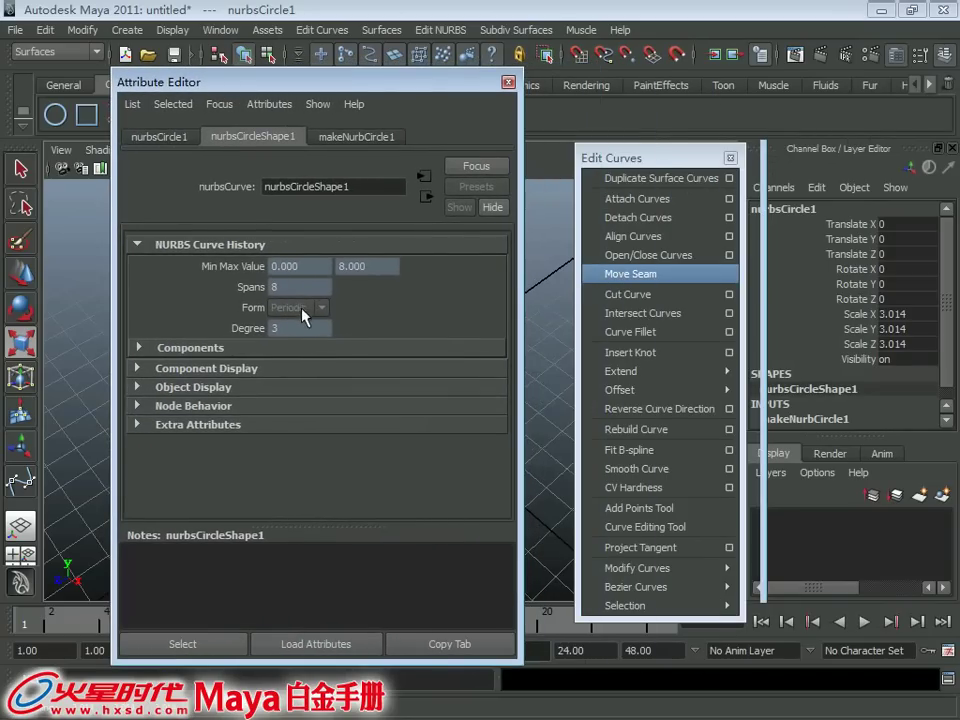
{"action": "left_click", "coordinate": [508, 83]}
{"action": "left_click_drag", "start_coordinate": [422, 337], "coordinate": [414, 339], "text": "alt"}
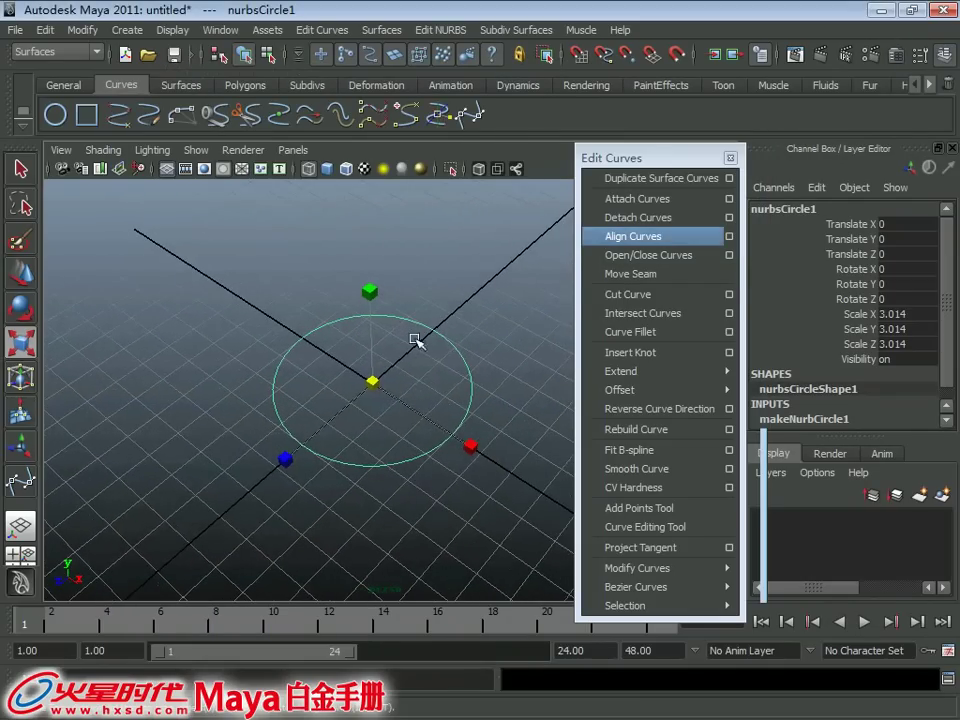
Open the circle into an arc and set closeCurve1's Preserve Shape to Ignore.
{"action": "left_click", "coordinate": [668, 256]}
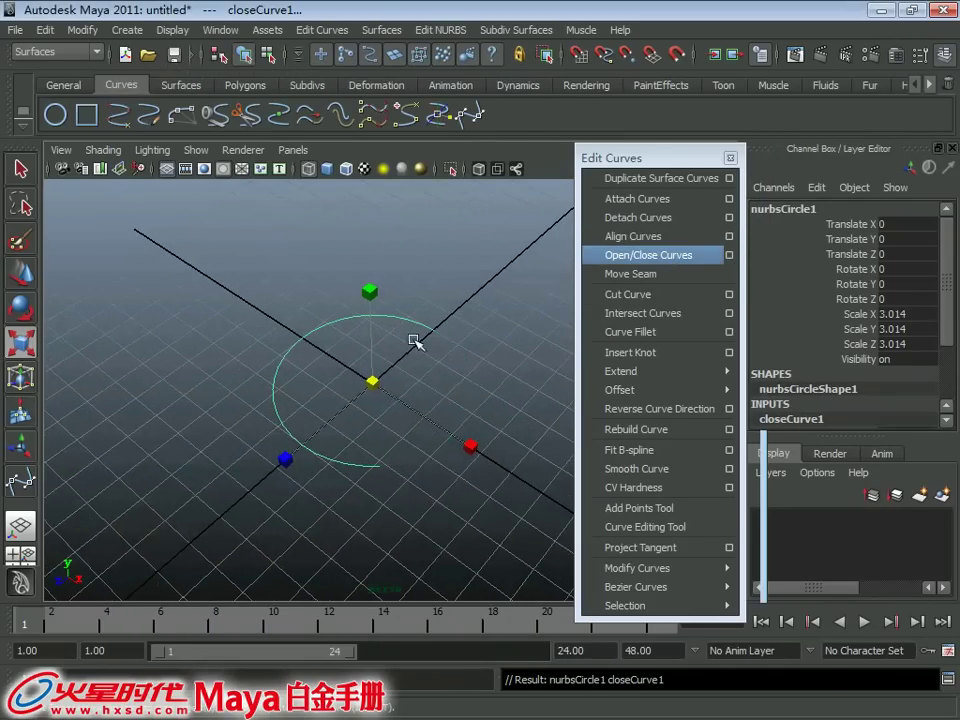
{"action": "key", "text": "ctrl+a"}
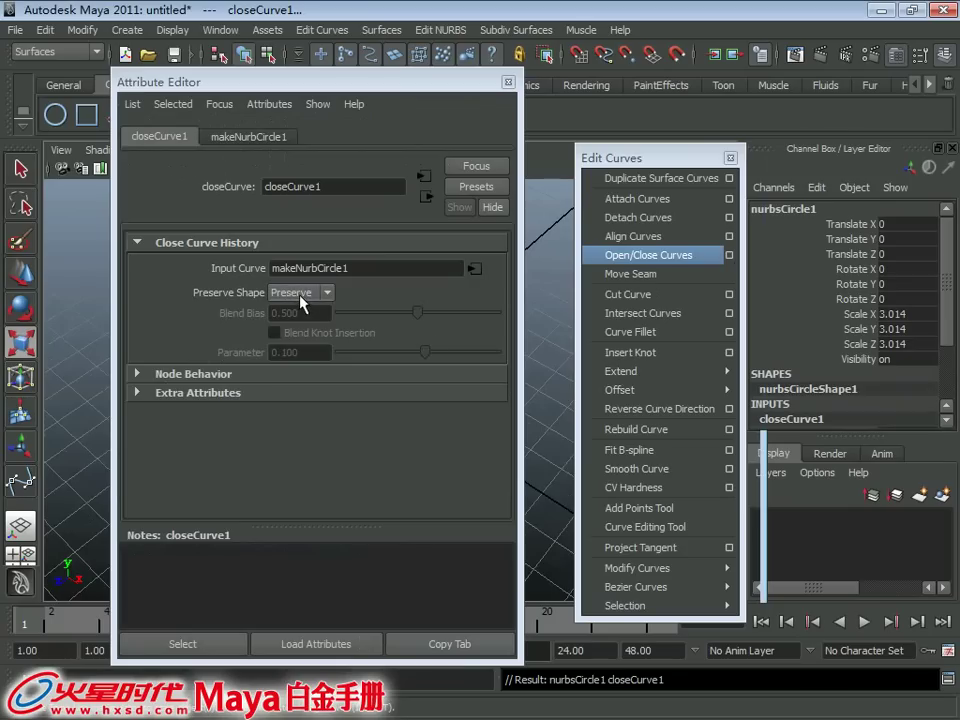
{"action": "left_click", "coordinate": [301, 297]}
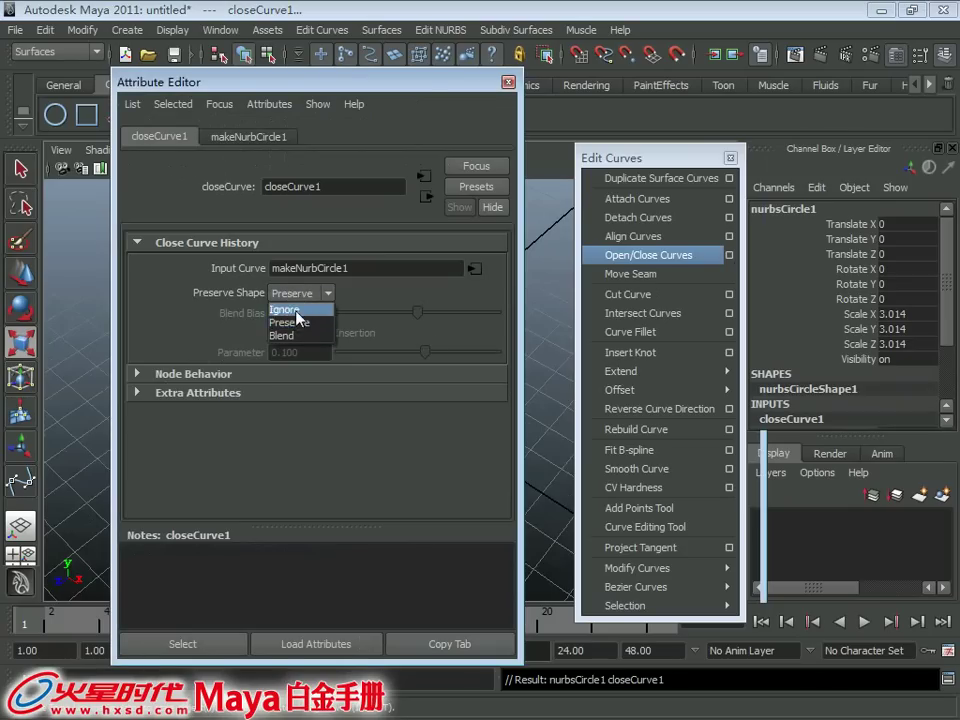
{"action": "left_click", "coordinate": [285, 309]}
{"action": "left_click", "coordinate": [508, 82]}
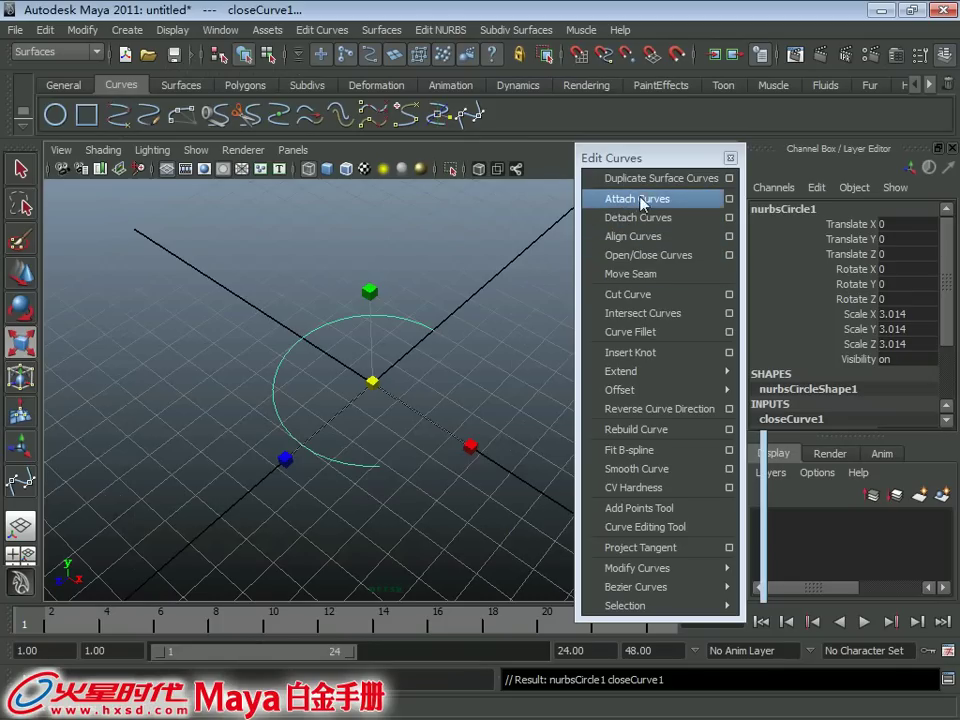
{"action": "left_click_drag", "start_coordinate": [497, 274], "coordinate": [225, 318], "text": "alt"}
Start a new scene without saving and set Open/Close Curves options to Blend with Insert knot enabled.
{"action": "key", "text": "ctrl+n"}
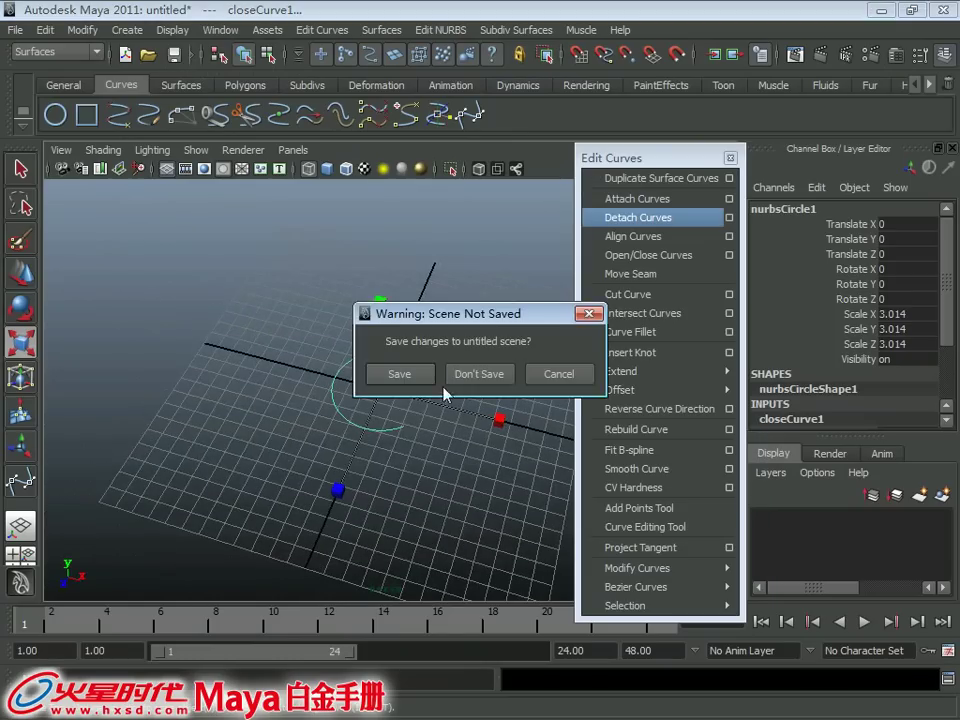
{"action": "left_click", "coordinate": [476, 373]}
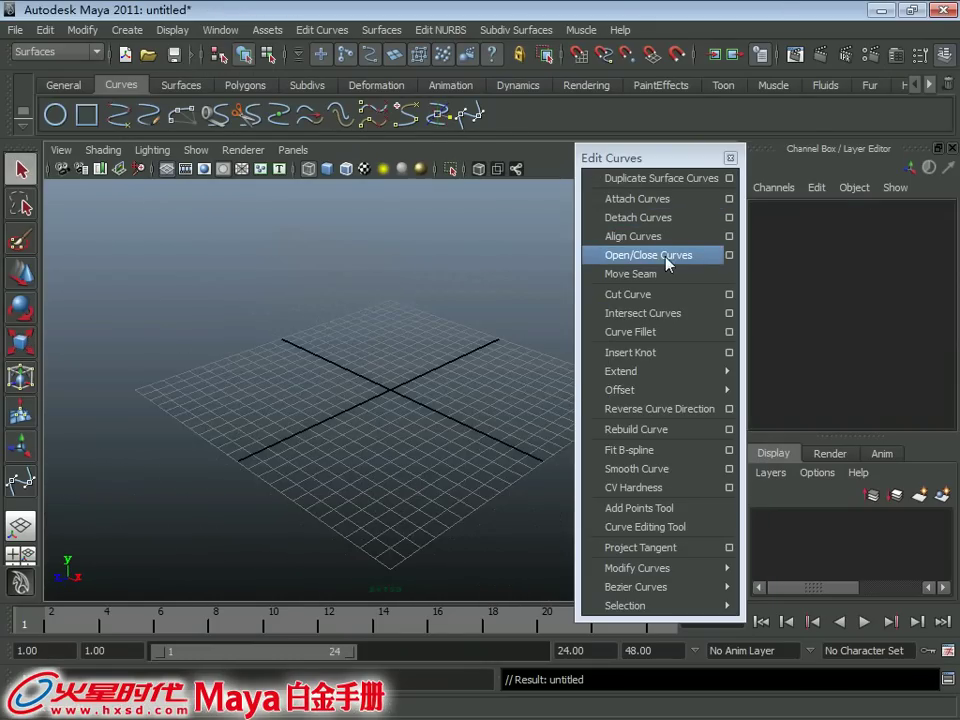
{"action": "left_click", "coordinate": [729, 255]}
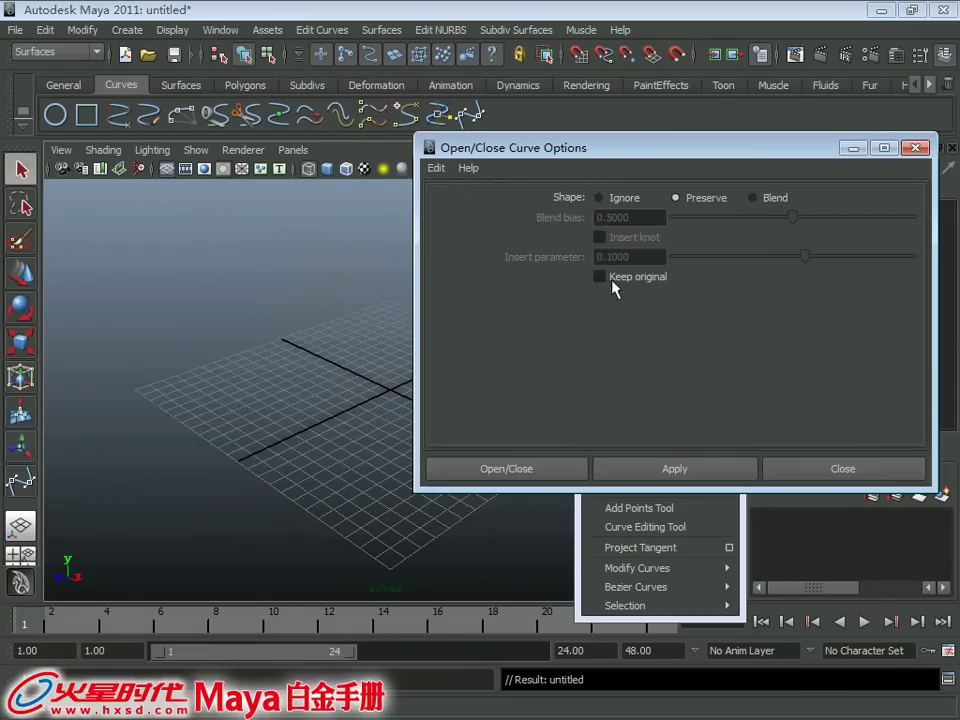
{"action": "mouse_move", "coordinate": [648, 152]}
{"action": "left_mouse_down"}
{"action": "mouse_move", "coordinate": [606, 152]}
{"action": "mouse_move", "coordinate": [604, 326]}
{"action": "mouse_move", "coordinate": [621, 332]}
{"action": "left_mouse_up"}
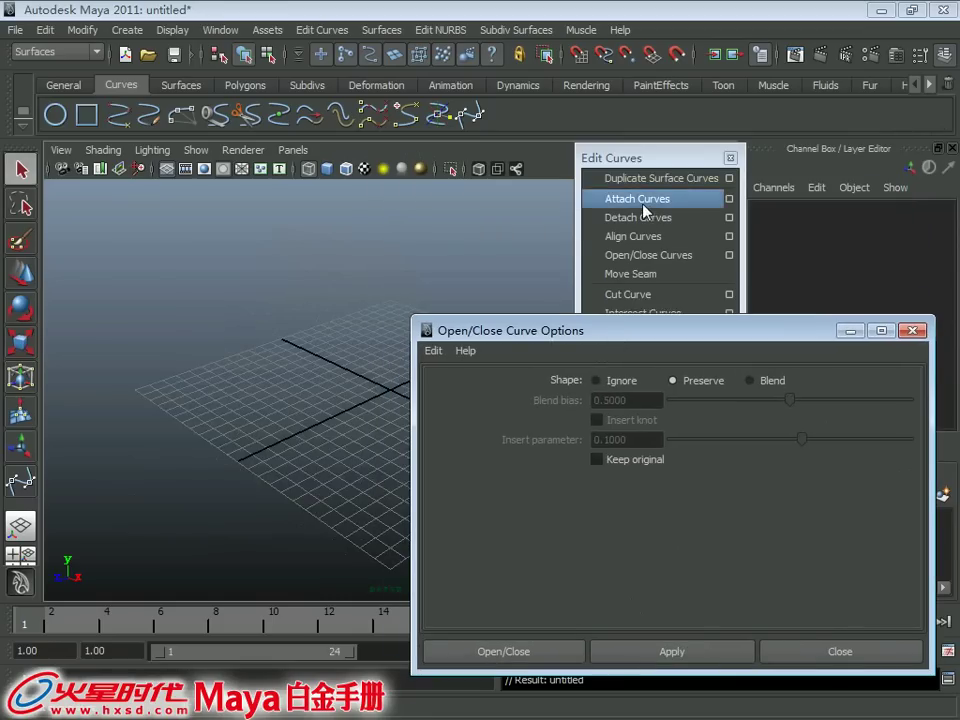
{"action": "left_click", "coordinate": [750, 380]}
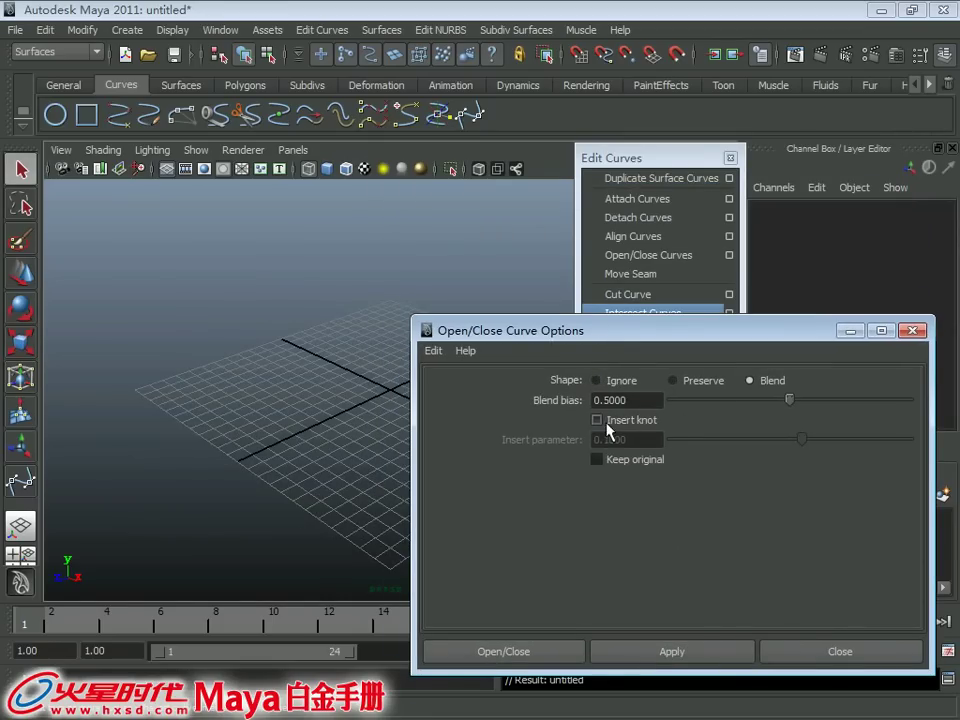
{"action": "left_click", "coordinate": [603, 421]}
{"action": "left_click", "coordinate": [625, 400]}
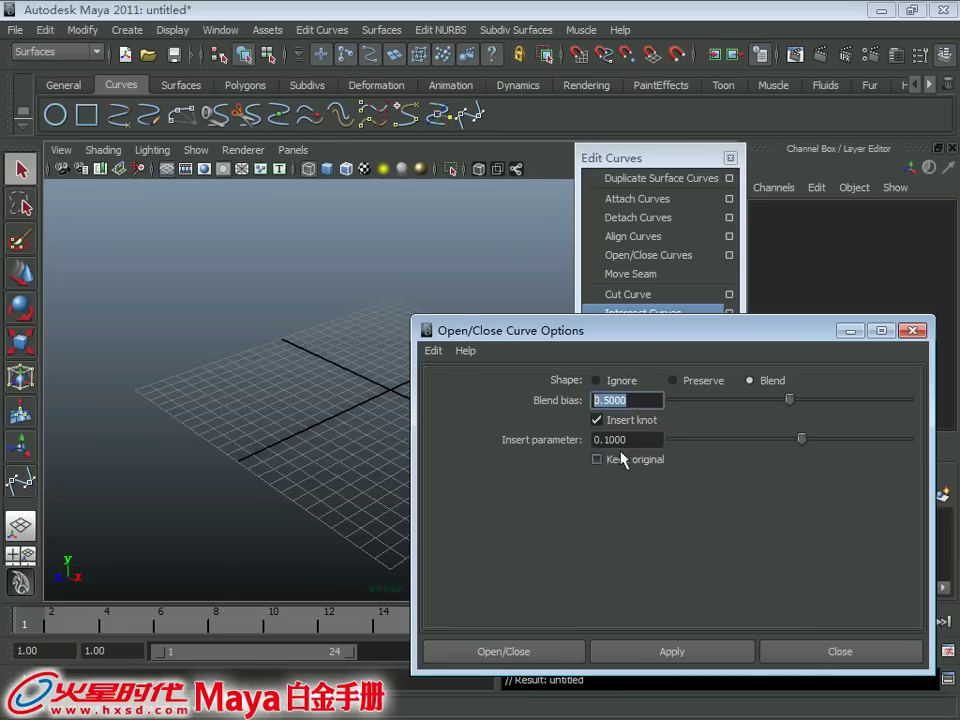
{"action": "key", "text": "Tab"}
{"action": "left_click", "coordinate": [630, 400]}
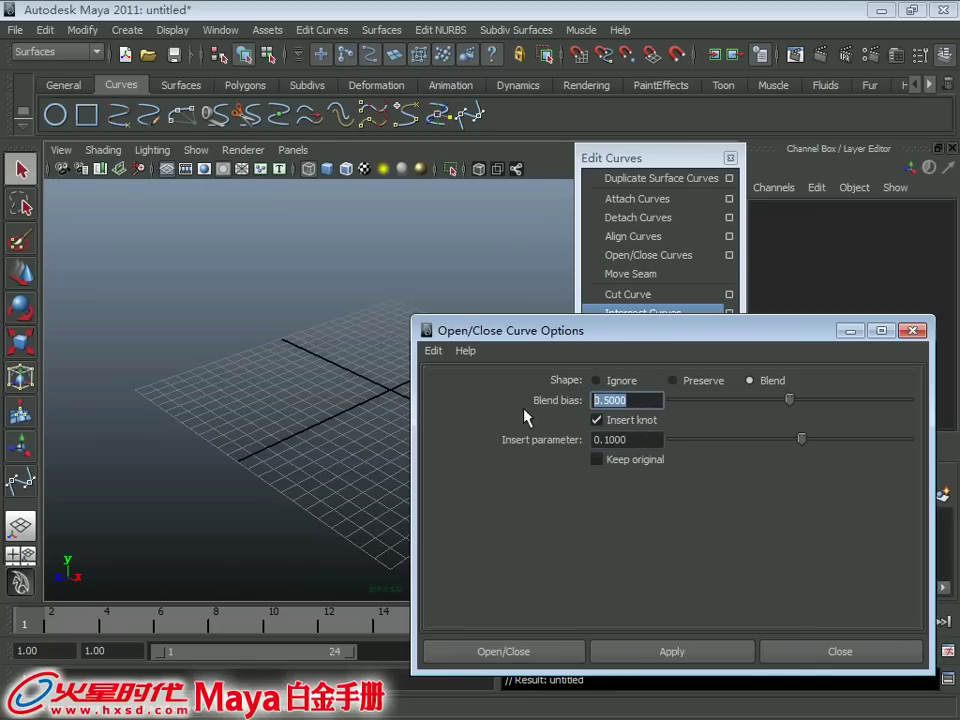
{"action": "left_click", "coordinate": [629, 441]}
{"action": "left_click", "coordinate": [912, 330]}
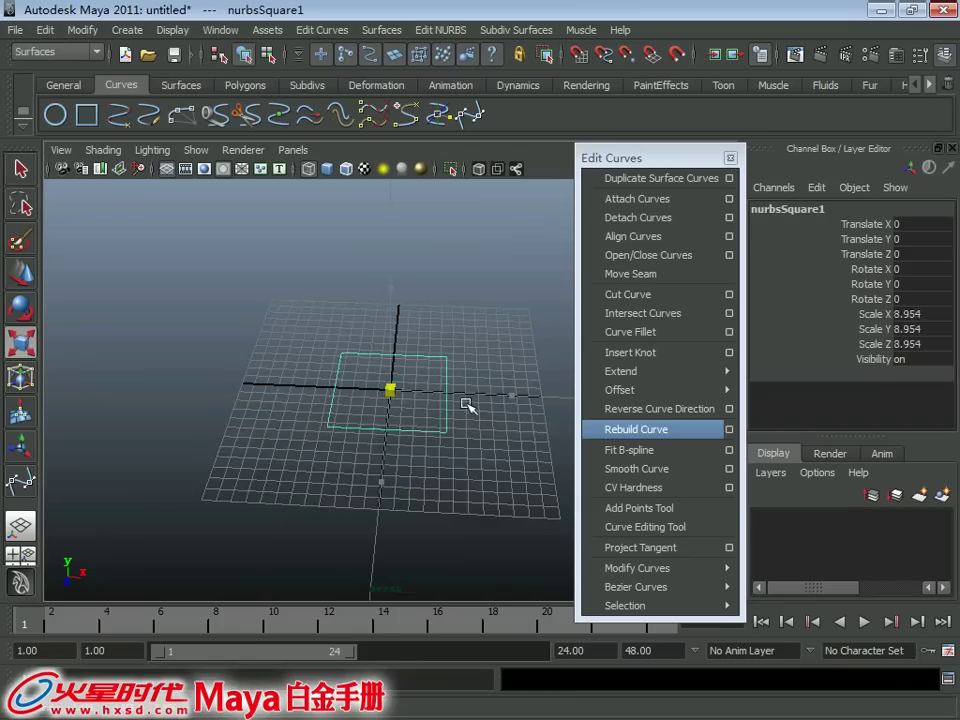
Stretch the NURBS square along Z and attach its top and right edges.
{"action": "key", "text": "r"}
{"action": "left_click_drag", "start_coordinate": [466, 405], "coordinate": [356, 349], "text": "alt"}
{"action": "mouse_move", "coordinate": [416, 521]}
{"action": "left_mouse_down"}
{"action": "mouse_move", "coordinate": [433, 563]}
{"action": "mouse_move", "coordinate": [382, 292]}
{"action": "left_mouse_up"}
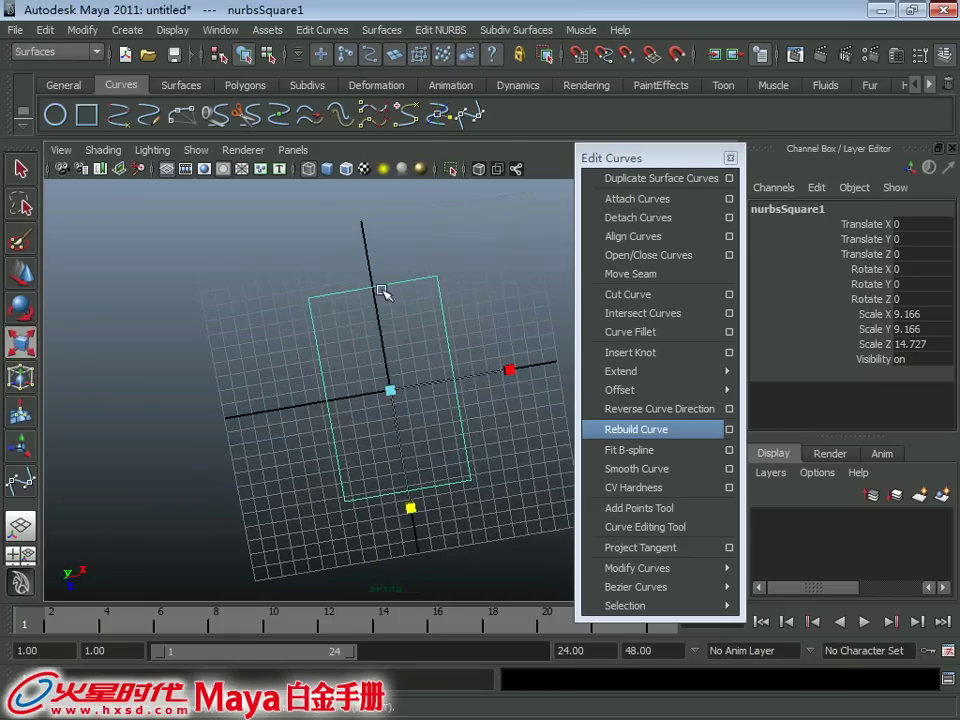
{"action": "left_click", "coordinate": [382, 288]}
{"action": "left_click", "coordinate": [443, 305], "text": "shift"}
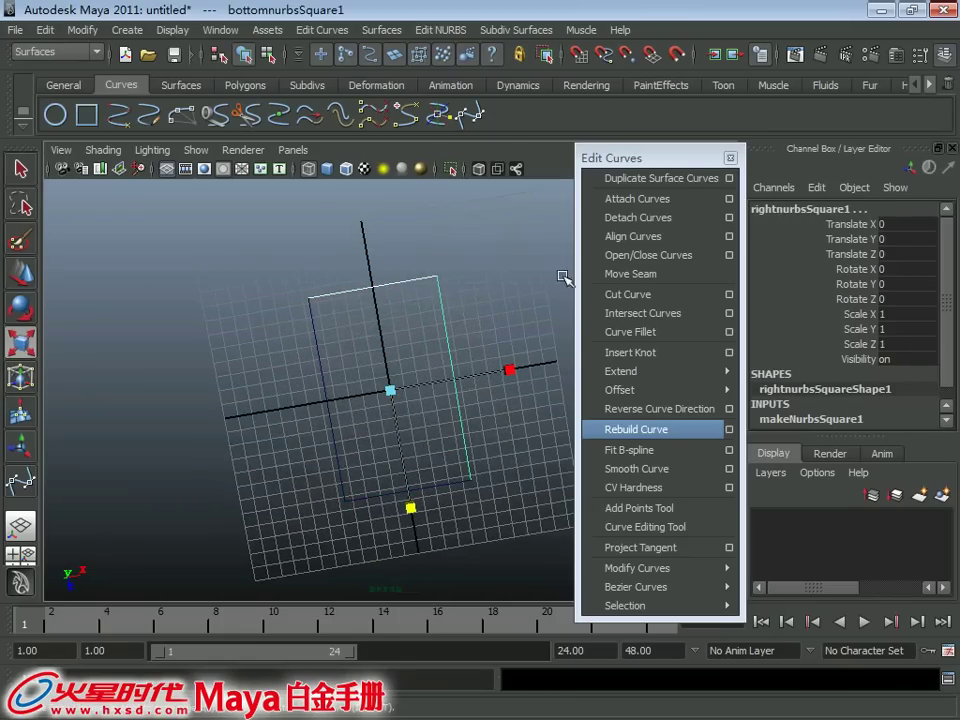
{"action": "left_click", "coordinate": [654, 206]}
{"action": "left_click_drag", "start_coordinate": [360, 343], "coordinate": [364, 242], "text": "alt"}
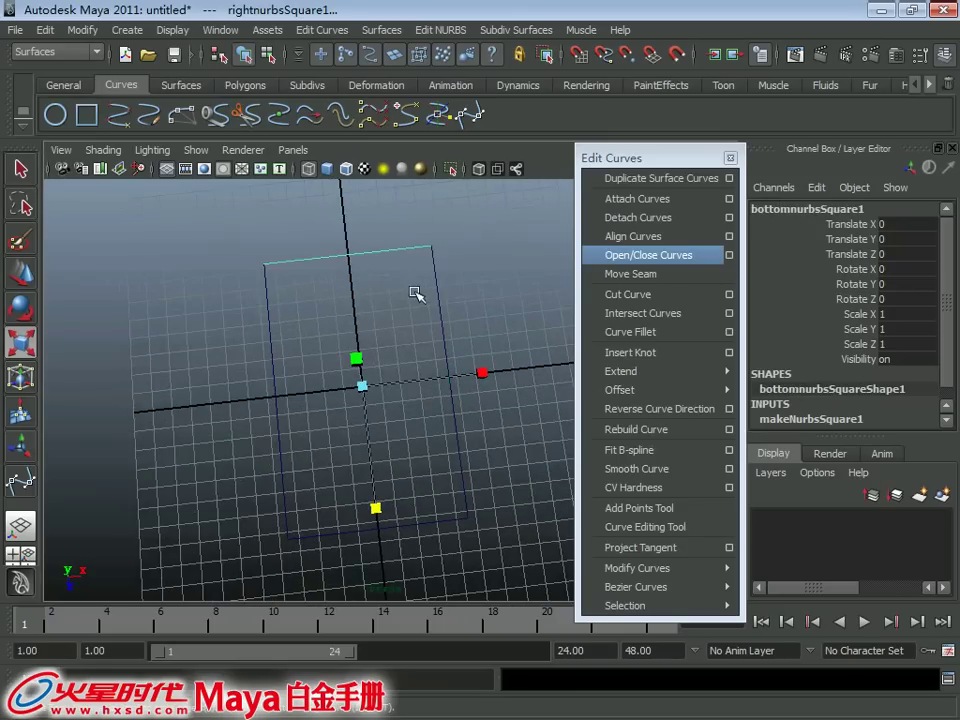
{"action": "left_click", "coordinate": [680, 199]}
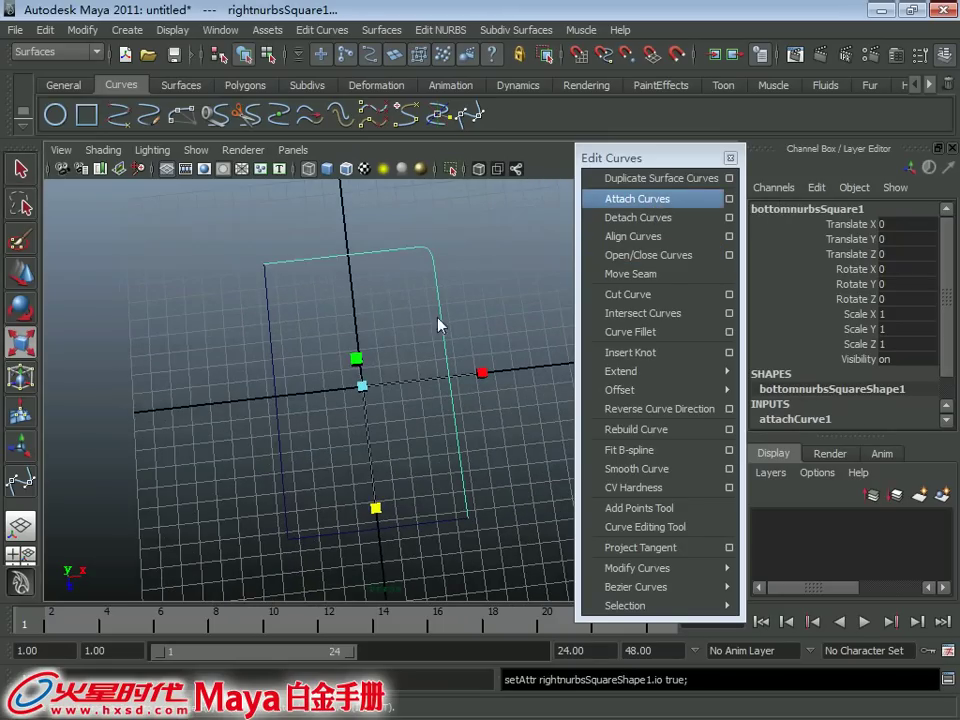
Attach the bottom and left edges so all four sides form one rounded-corner curve.
{"action": "left_click", "coordinate": [431, 465]}
{"action": "left_click", "coordinate": [392, 499], "text": "shift"}
{"action": "key", "text": "g"}
{"action": "mouse_move", "coordinate": [418, 471]}
{"action": "left_mouse_down", "text": "alt"}
{"action": "mouse_move", "coordinate": [315, 433]}
{"action": "mouse_move", "coordinate": [300, 350]}
{"action": "left_mouse_up", "text": "alt"}
{"action": "left_click", "coordinate": [290, 430], "text": "shift"}
{"action": "key", "text": "g"}
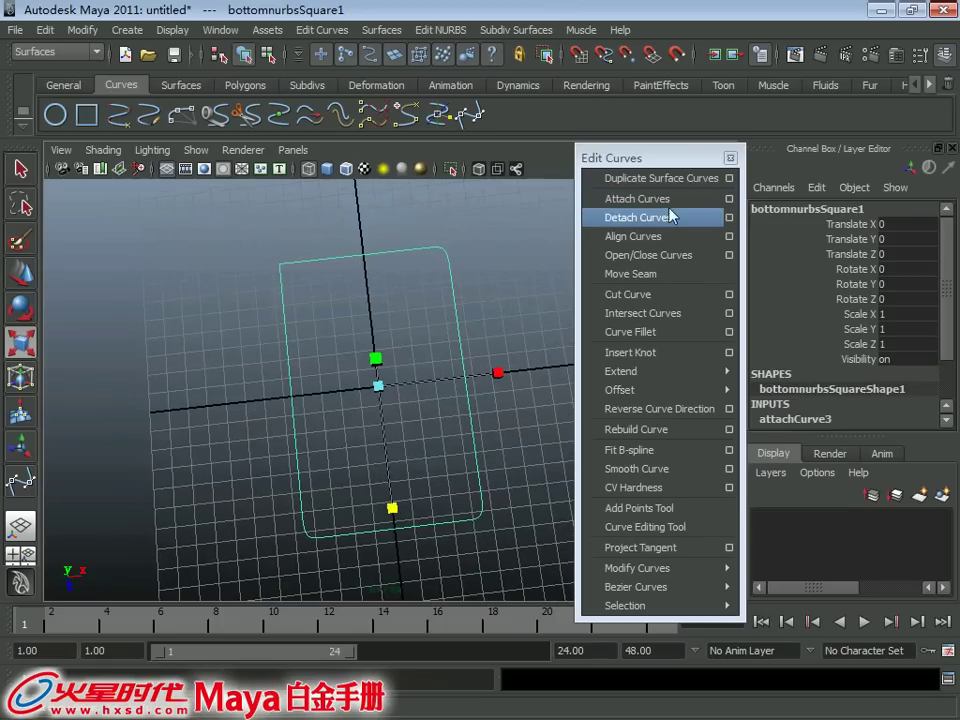
{"action": "left_click", "coordinate": [733, 256]}
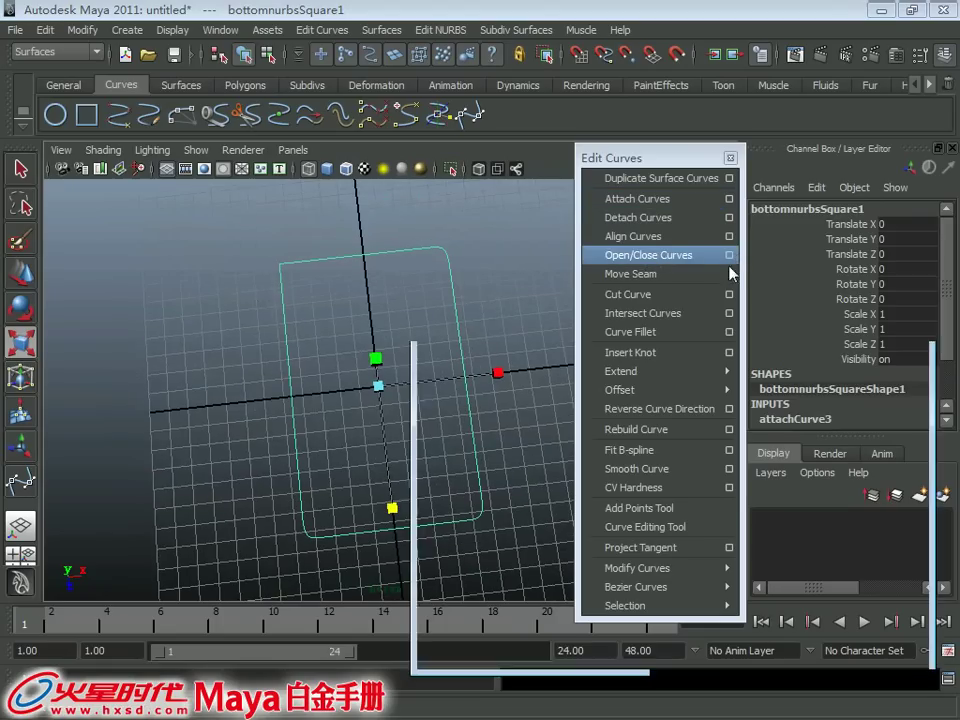
Close the joined curve using Blend shape, blend bias 0.1 and Insert knot.
{"action": "left_click", "coordinate": [776, 387]}
{"action": "left_click", "coordinate": [643, 399]}
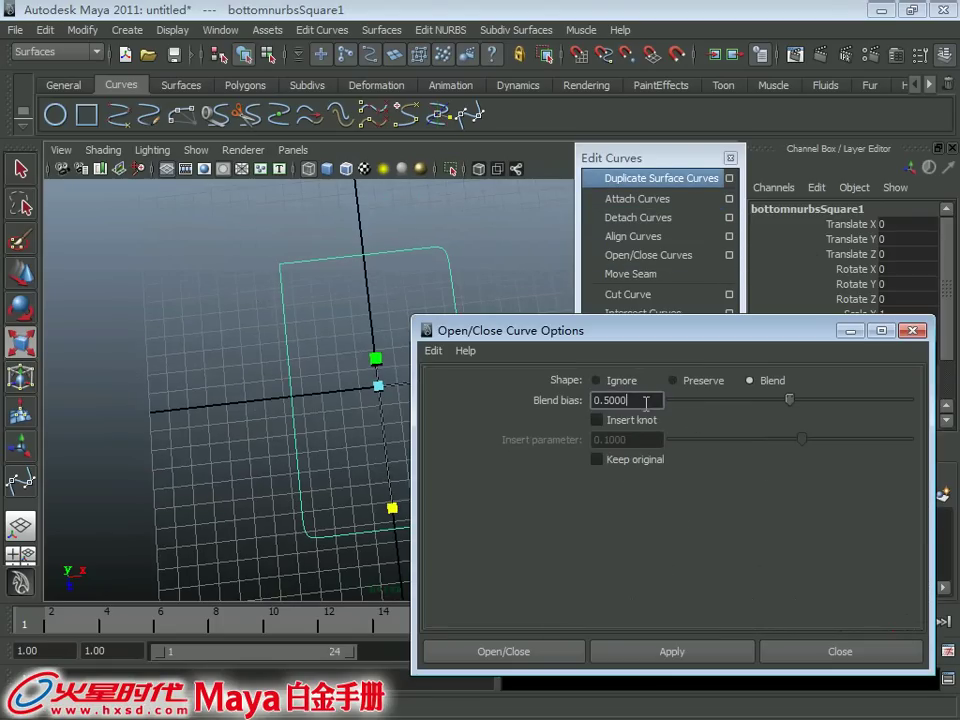
{"action": "double_click", "coordinate": [643, 399]}
{"action": "type", "text": ".1"}
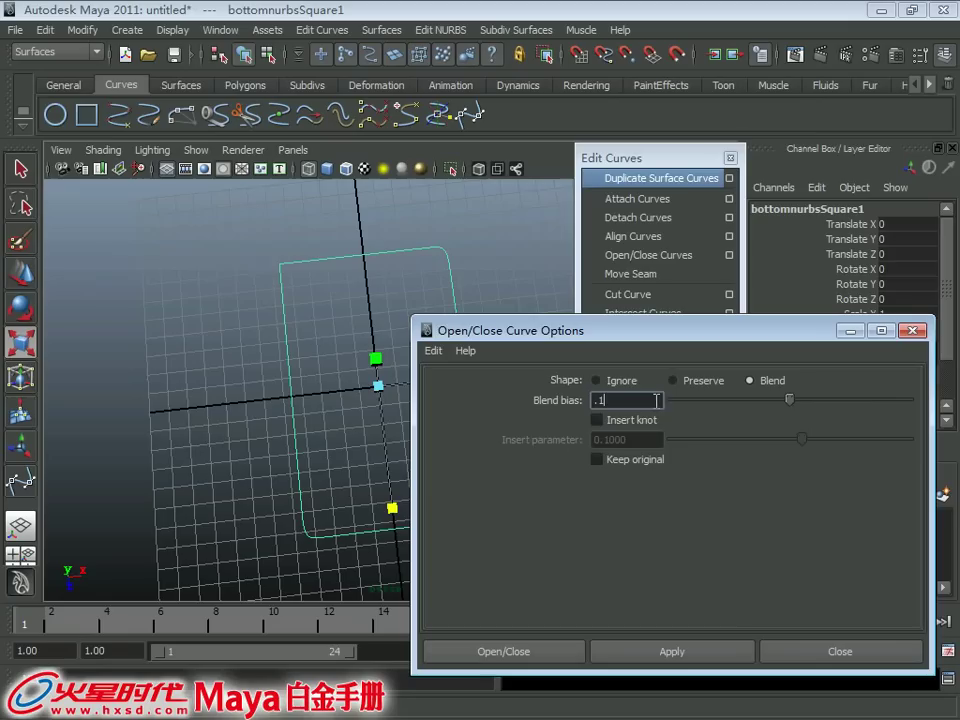
{"action": "left_click", "coordinate": [597, 420]}
{"action": "left_click", "coordinate": [647, 440]}
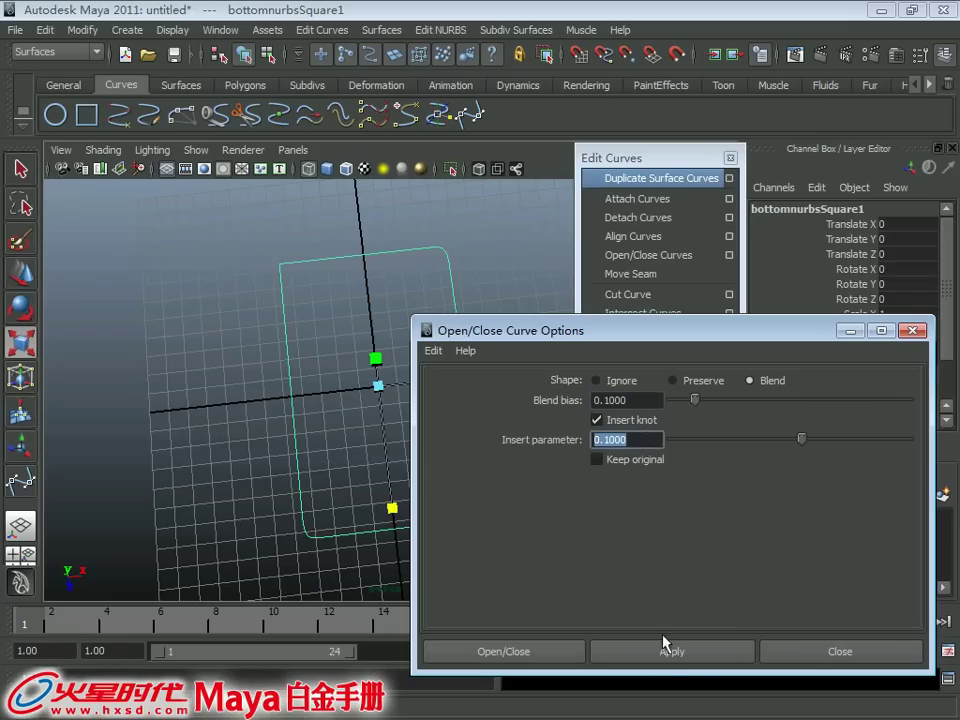
{"action": "left_click", "coordinate": [664, 643]}
{"action": "left_click", "coordinate": [876, 653]}
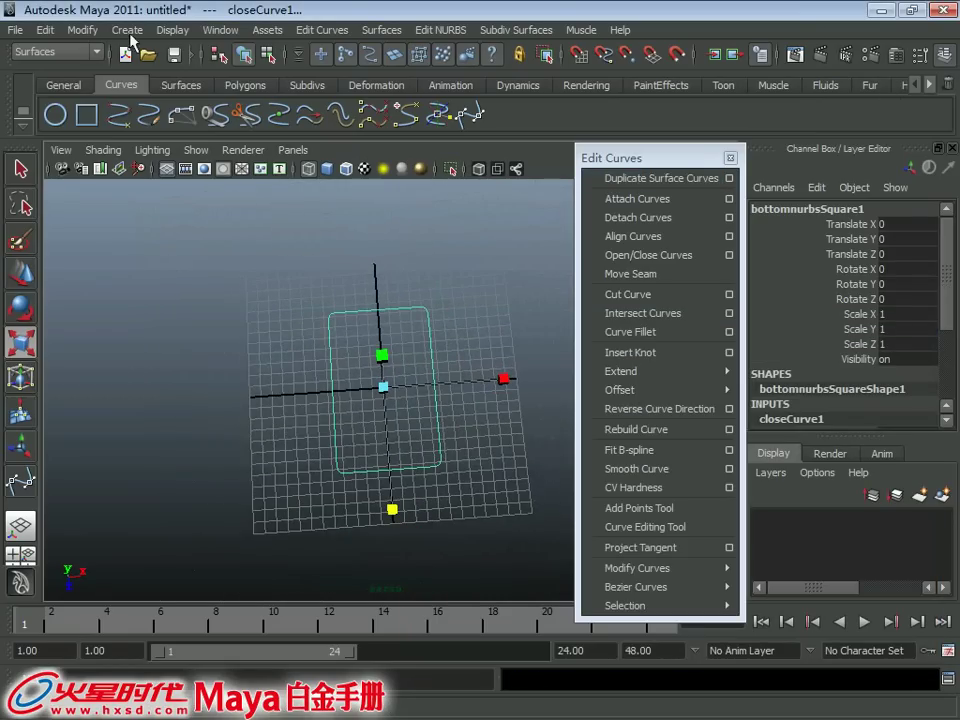
Delete the curve's construction history and start a new scene without saving.
{"action": "left_click", "coordinate": [45, 29]}
{"action": "mouse_move", "coordinate": [120, 232]}
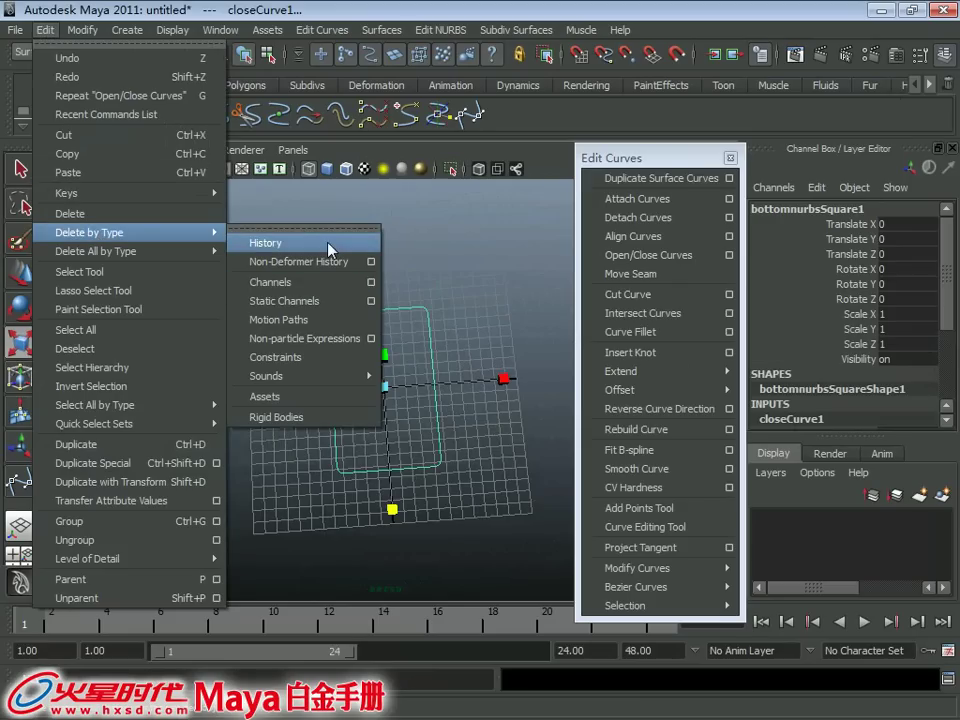
{"action": "left_click", "coordinate": [265, 243]}
{"action": "mouse_move", "coordinate": [465, 387]}
{"action": "left_mouse_down", "text": "alt"}
{"action": "mouse_move", "coordinate": [428, 418]}
{"action": "mouse_move", "coordinate": [317, 422]}
{"action": "mouse_move", "coordinate": [390, 381]}
{"action": "left_mouse_up", "text": "alt"}
{"action": "key", "text": "w"}
{"action": "key", "text": "ctrl+z"}
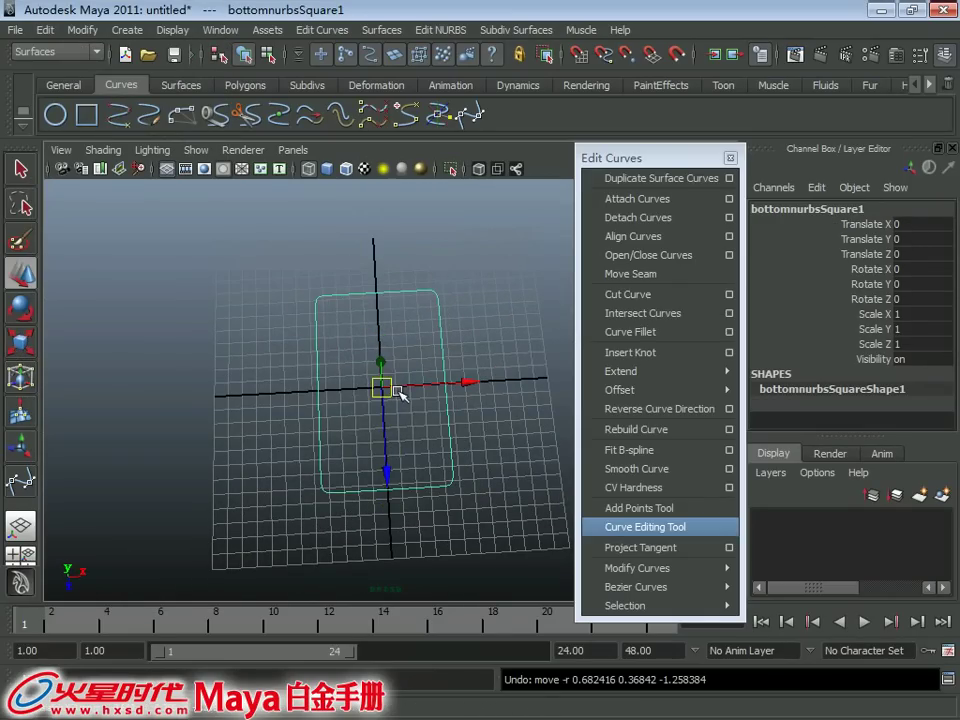
{"action": "key", "text": "ctrl+n"}
{"action": "left_click", "coordinate": [508, 373]}
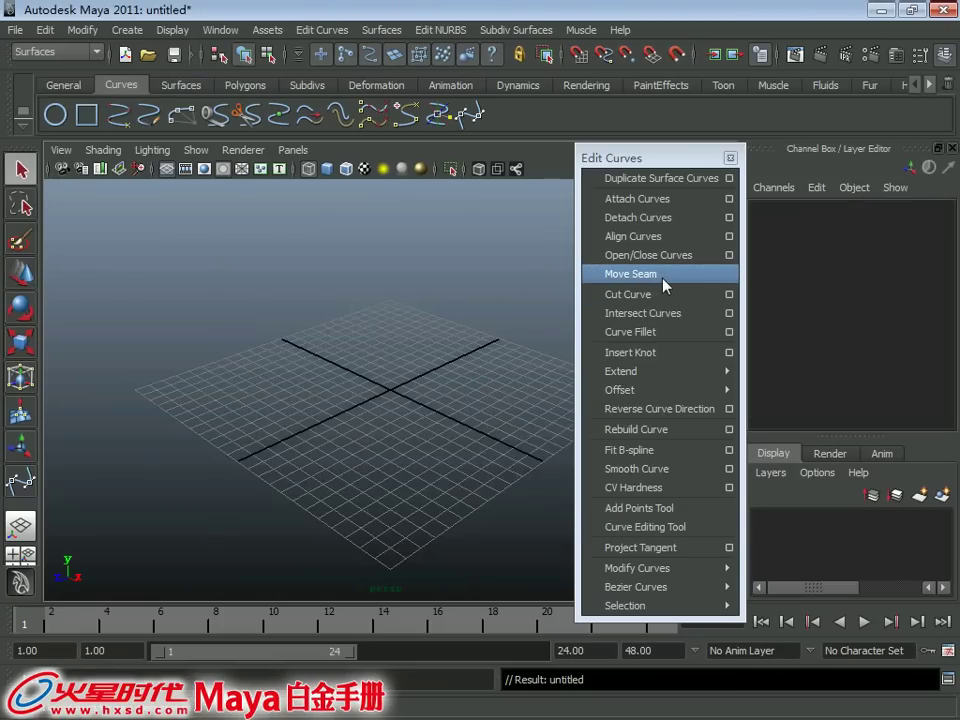
Create a NURBS circle, duplicate it raised to 5.667, and loft a smooth-shaded surface between them.
{"action": "left_click", "coordinate": [55, 114]}
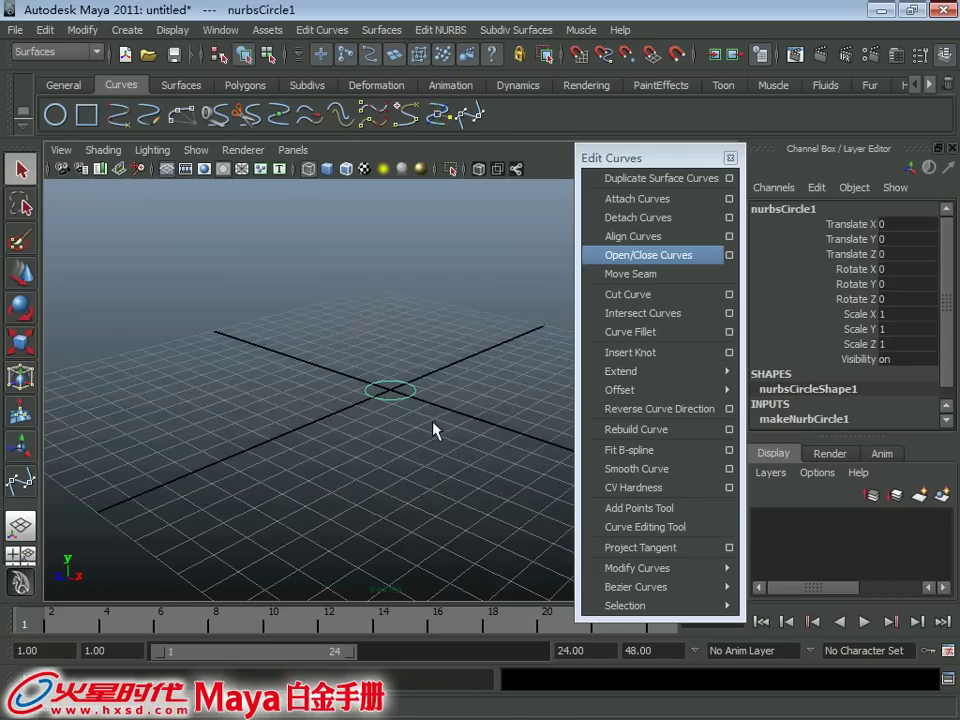
{"action": "key", "text": "w"}
{"action": "left_click_drag", "start_coordinate": [433, 424], "coordinate": [418, 405], "text": "alt"}
{"action": "key", "text": "ctrl+d"}
{"action": "left_click_drag", "start_coordinate": [390, 320], "coordinate": [390, 190]}
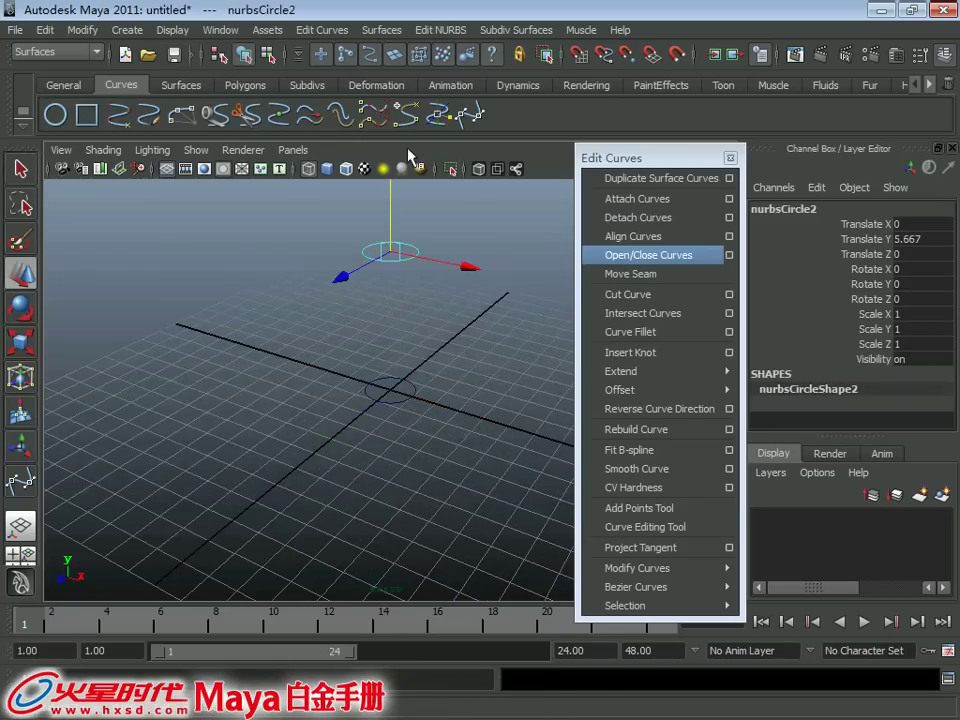
{"action": "left_click", "coordinate": [407, 396], "text": "shift"}
{"action": "left_click", "coordinate": [322, 30]}
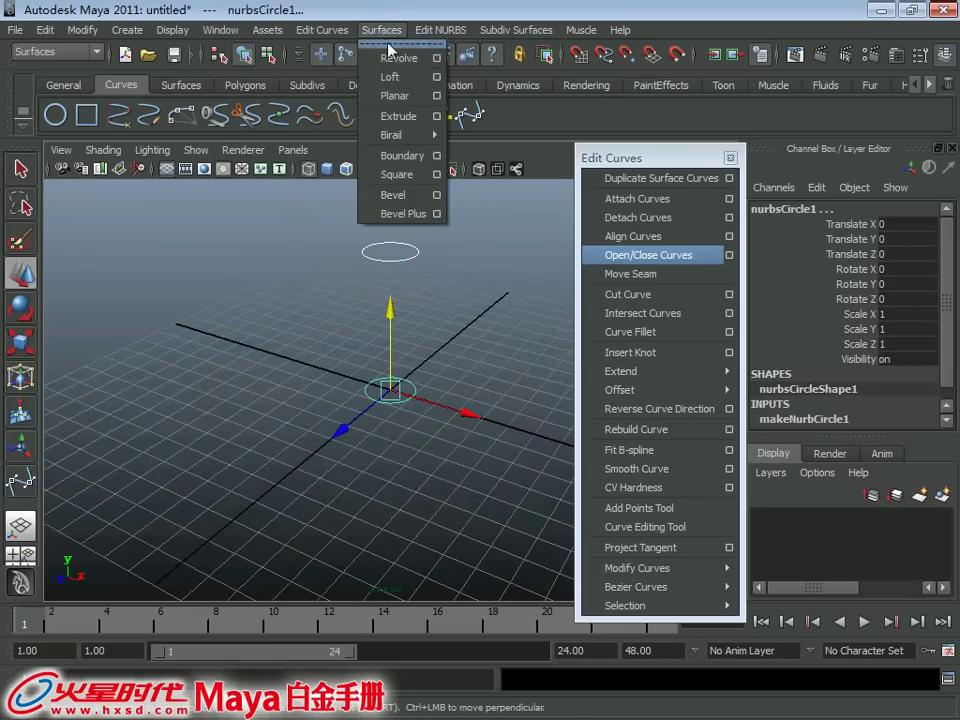
{"action": "left_click", "coordinate": [390, 75]}
{"action": "key", "text": "5"}
{"action": "scroll", "coordinate": [420, 343], "scroll_direction": "up", "scroll_amount": 3}
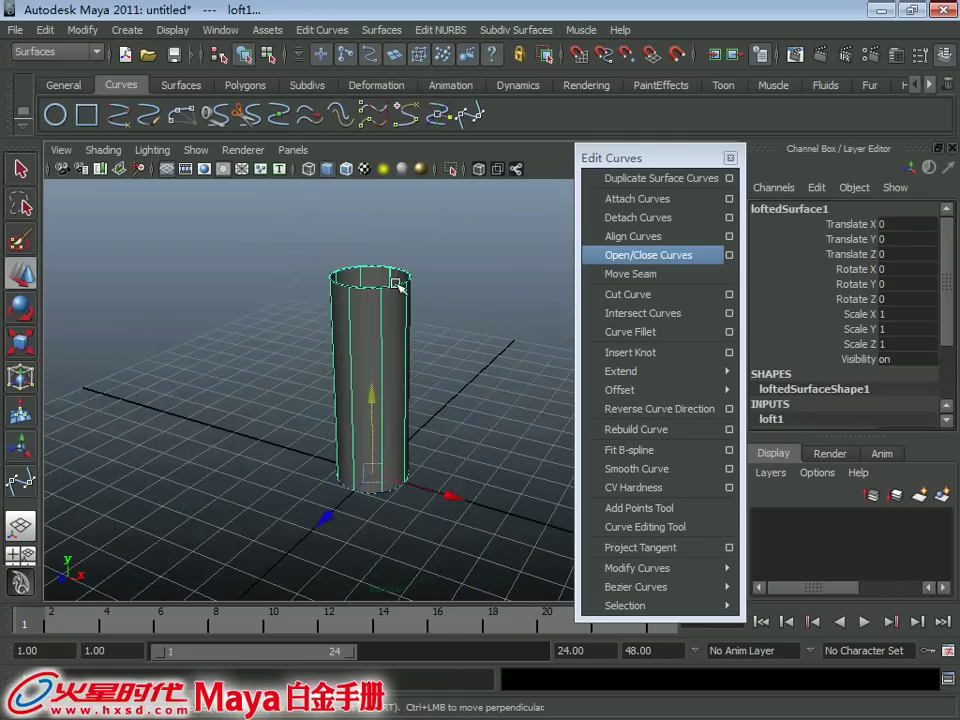
Rotate the top circle about 115.7 degrees in Y, twisting the surface into an hourglass.
{"action": "left_click", "coordinate": [400, 282]}
{"action": "key", "text": "e"}
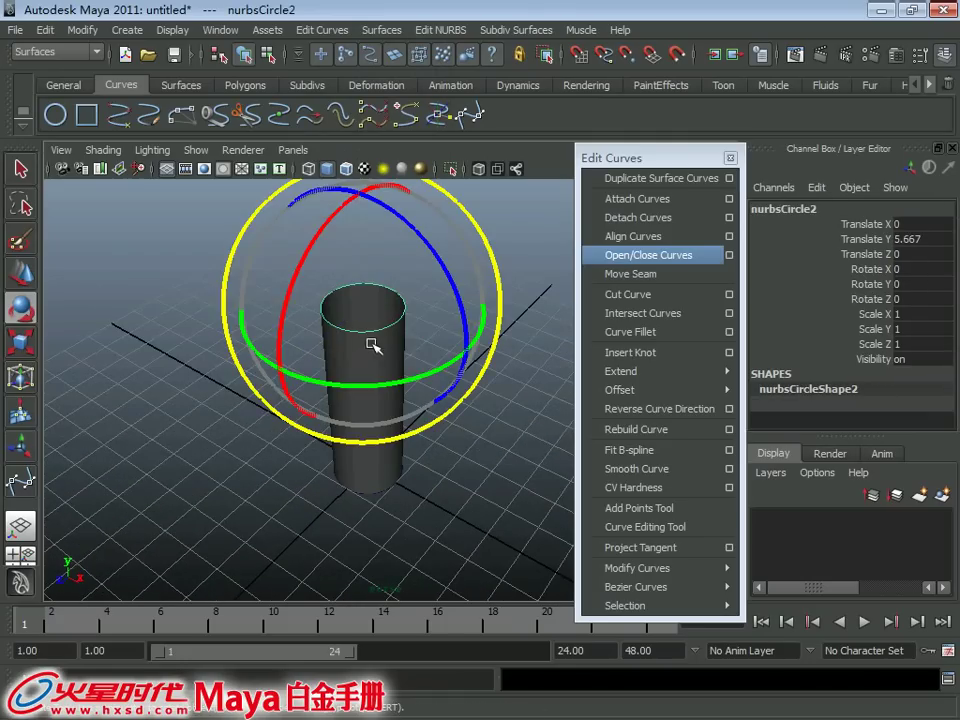
{"action": "mouse_move", "coordinate": [364, 386]}
{"action": "left_mouse_down"}
{"action": "mouse_move", "coordinate": [481, 285]}
{"action": "mouse_move", "coordinate": [433, 253]}
{"action": "mouse_move", "coordinate": [401, 381]}
{"action": "mouse_move", "coordinate": [433, 376]}
{"action": "left_mouse_up"}
{"action": "key", "text": "w"}
{"action": "left_click_drag", "start_coordinate": [375, 311], "coordinate": [393, 305], "text": "alt"}
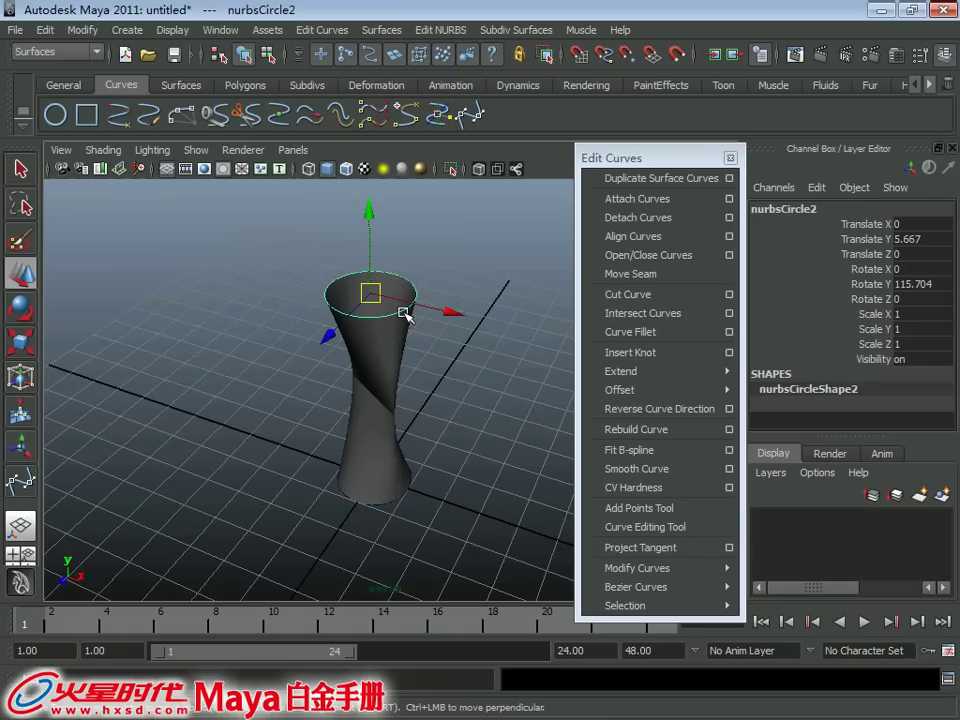
{"action": "mouse_move", "coordinate": [405, 316]}
{"action": "left_mouse_down", "text": "alt"}
{"action": "mouse_move", "coordinate": [439, 279]}
{"action": "mouse_move", "coordinate": [407, 304]}
{"action": "mouse_move", "coordinate": [439, 300]}
{"action": "left_mouse_up", "text": "alt"}
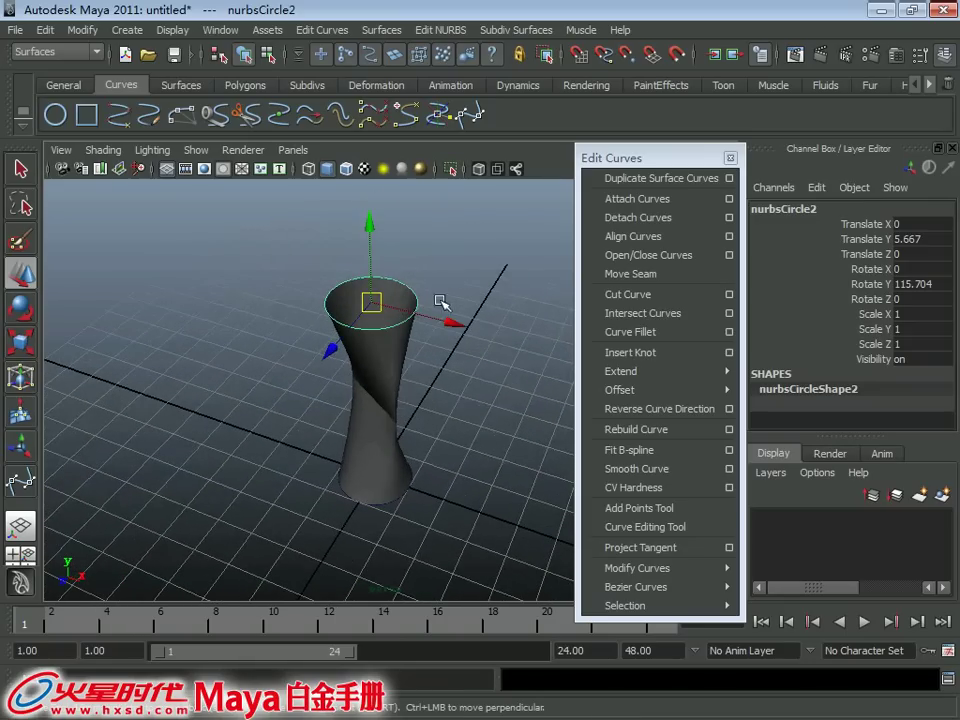
Pick a curve point on the top circle's rim and move its seam there, straightening the surface.
{"action": "right_click", "coordinate": [440, 264]}
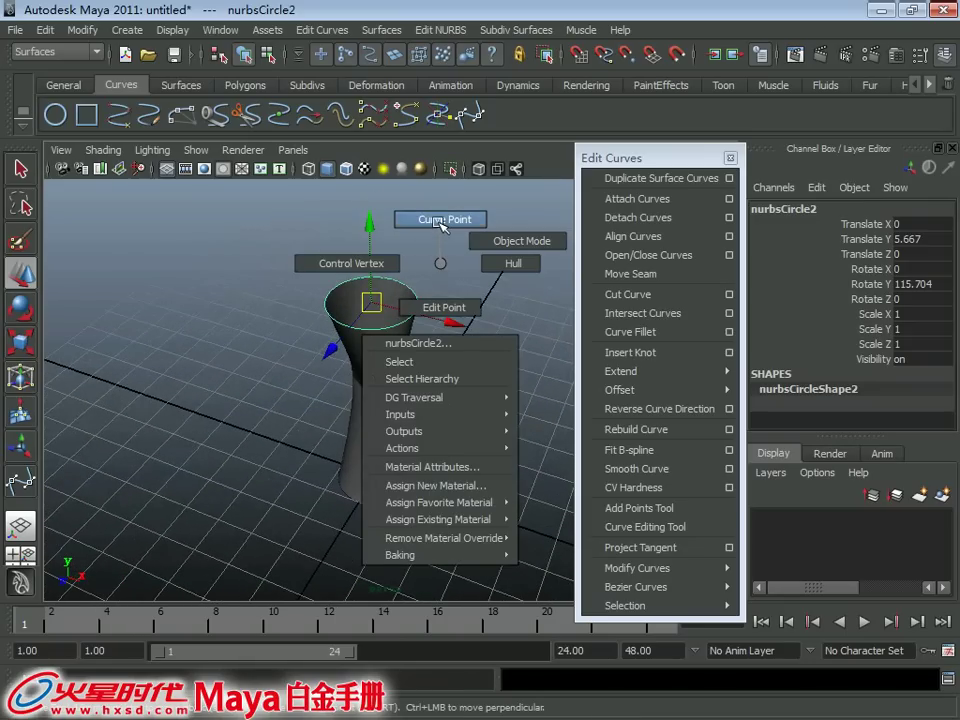
{"action": "left_click", "coordinate": [440, 226]}
{"action": "mouse_move", "coordinate": [429, 294]}
{"action": "left_mouse_down", "text": "alt"}
{"action": "mouse_move", "coordinate": [418, 279]}
{"action": "mouse_move", "coordinate": [420, 311]}
{"action": "left_mouse_up", "text": "alt"}
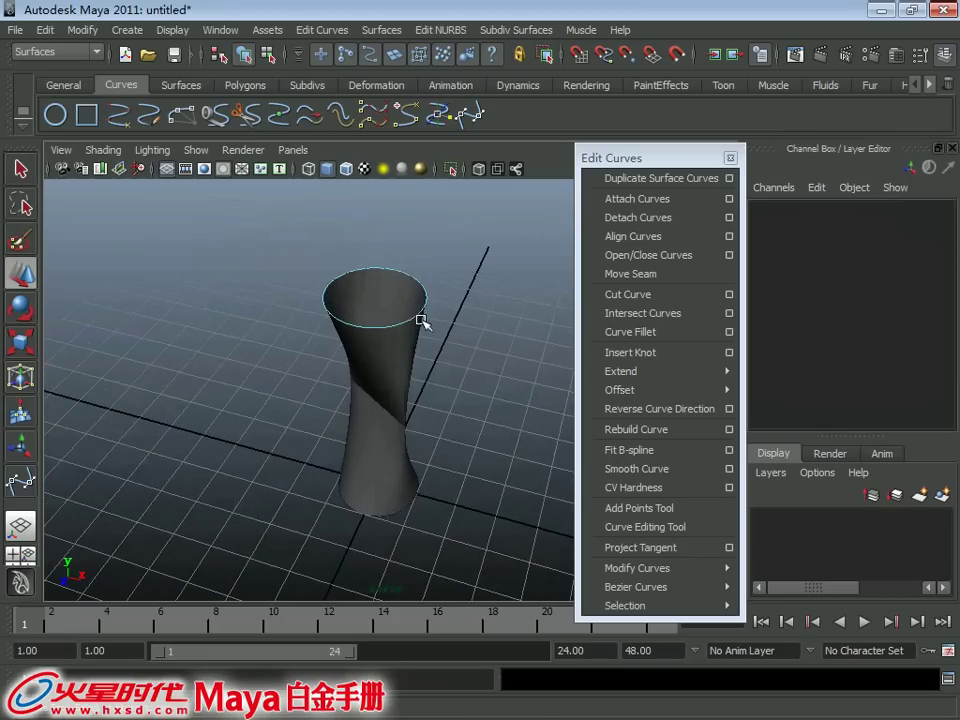
{"action": "left_click", "coordinate": [420, 320]}
{"action": "right_click", "coordinate": [460, 254]}
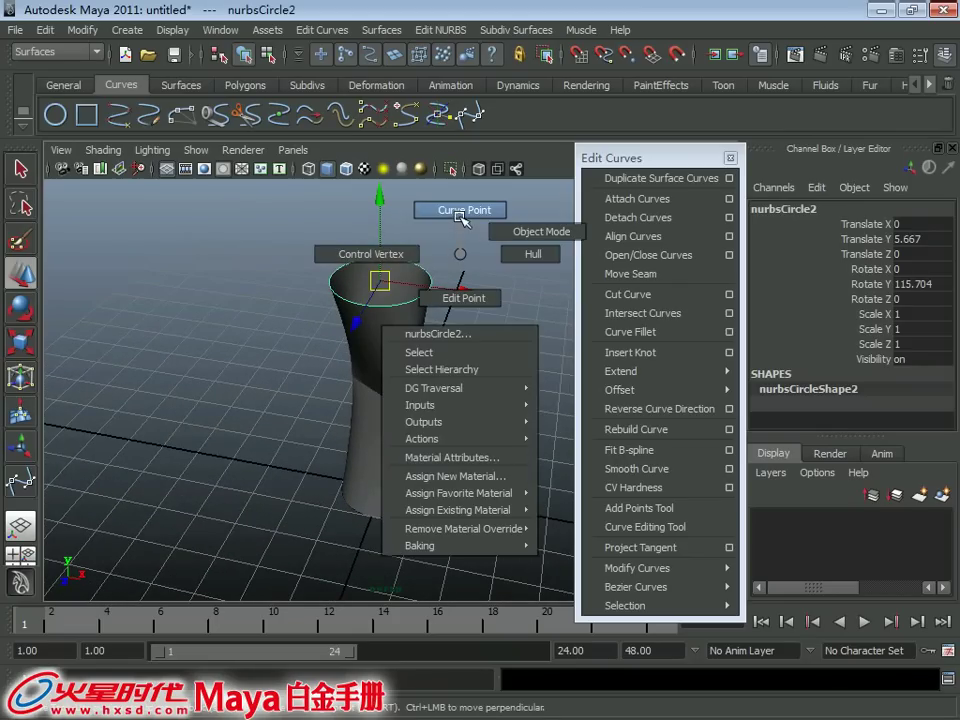
{"action": "left_click", "coordinate": [461, 216]}
{"action": "mouse_move", "coordinate": [407, 281]}
{"action": "left_mouse_down", "text": "alt"}
{"action": "mouse_move", "coordinate": [375, 272]}
{"action": "mouse_move", "coordinate": [437, 287]}
{"action": "left_mouse_up", "text": "alt"}
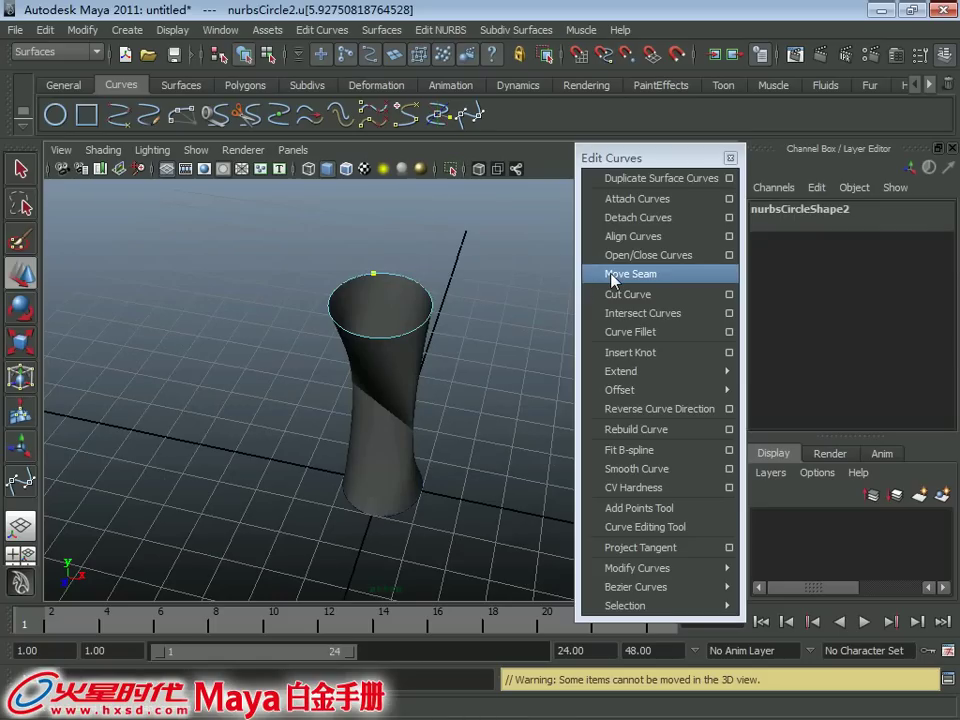
{"action": "left_click", "coordinate": [612, 280]}
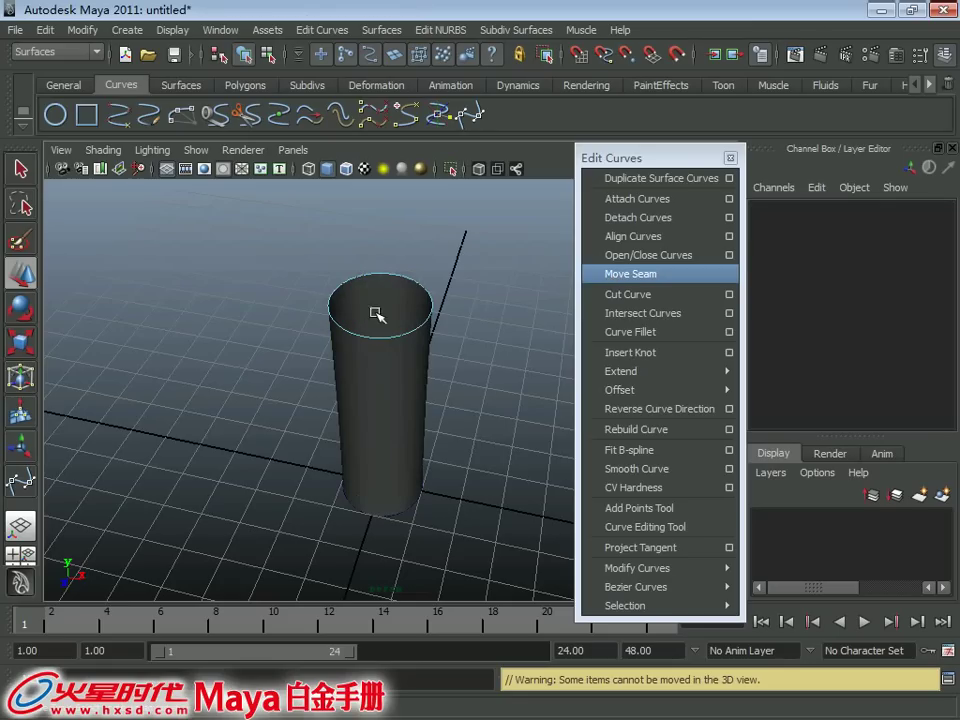
Inspect the cylinder's components, selecting the top rim, the lofted surface and the bottom circle.
{"action": "mouse_move", "coordinate": [402, 328]}
{"action": "left_mouse_down", "text": "alt"}
{"action": "mouse_move", "coordinate": [459, 360]}
{"action": "mouse_move", "coordinate": [381, 240]}
{"action": "left_mouse_up", "text": "alt"}
{"action": "key", "text": "q"}
{"action": "mouse_move", "coordinate": [405, 274]}
{"action": "middle_mouse_down", "text": "alt"}
{"action": "mouse_move", "coordinate": [393, 263]}
{"action": "mouse_move", "coordinate": [359, 360]}
{"action": "middle_mouse_up", "text": "alt"}
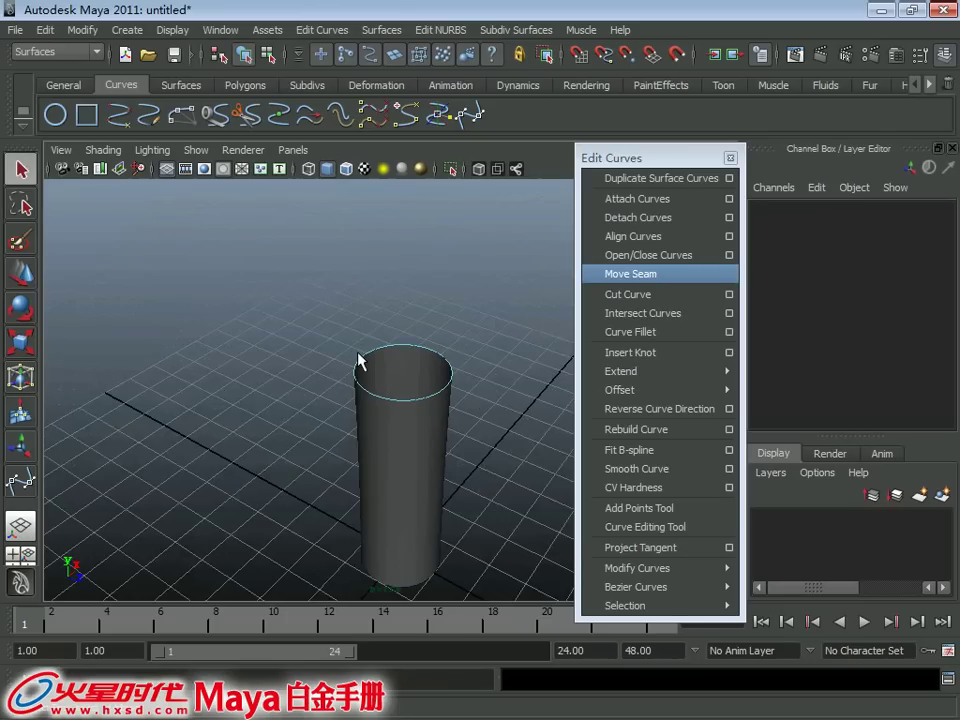
{"action": "key", "text": "F8"}
{"action": "mouse_move", "coordinate": [378, 352]}
{"action": "right_mouse_down", "text": "alt"}
{"action": "mouse_move", "coordinate": [321, 343]}
{"action": "mouse_move", "coordinate": [331, 384]}
{"action": "right_mouse_up", "text": "alt"}
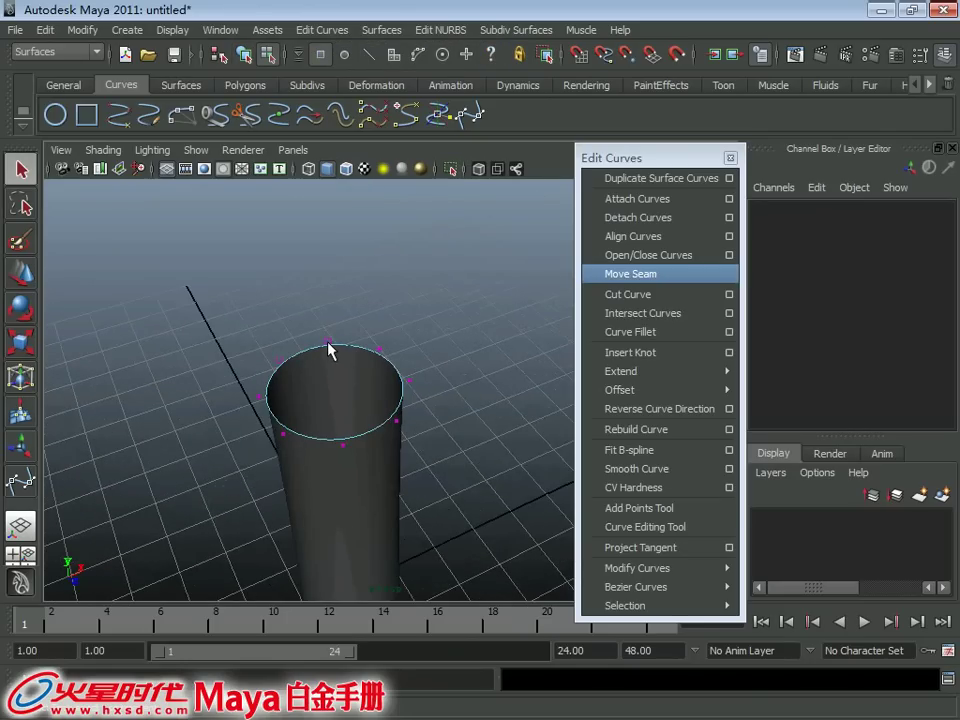
{"action": "mouse_move", "coordinate": [329, 350]}
{"action": "left_mouse_down", "text": "alt"}
{"action": "mouse_move", "coordinate": [311, 349]}
{"action": "mouse_move", "coordinate": [512, 399]}
{"action": "mouse_move", "coordinate": [336, 471]}
{"action": "left_mouse_up", "text": "alt"}
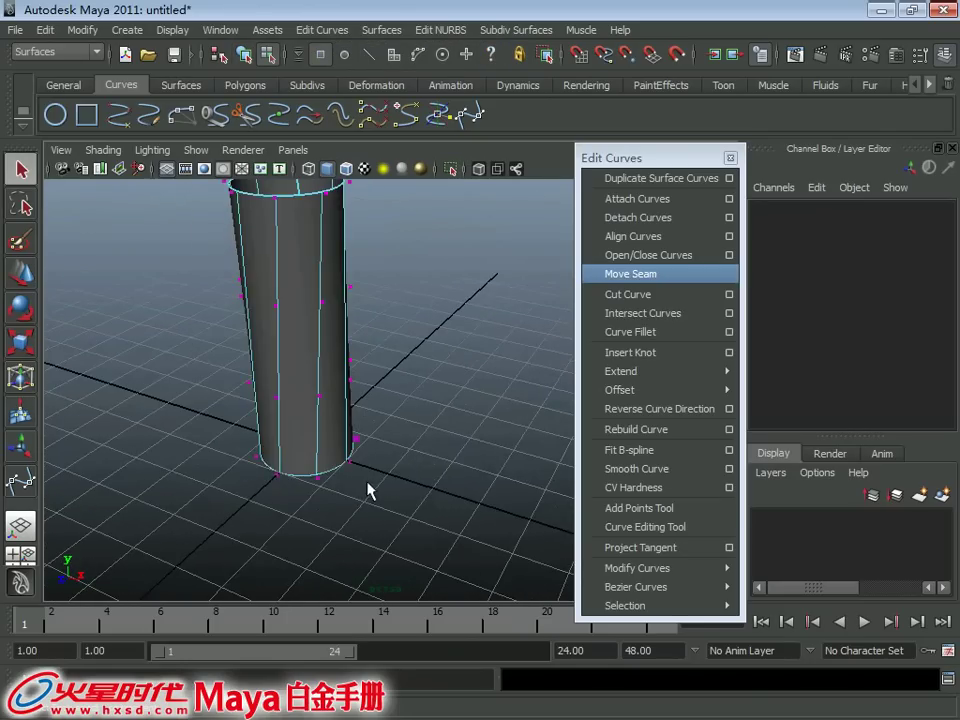
{"action": "left_click", "coordinate": [372, 478]}
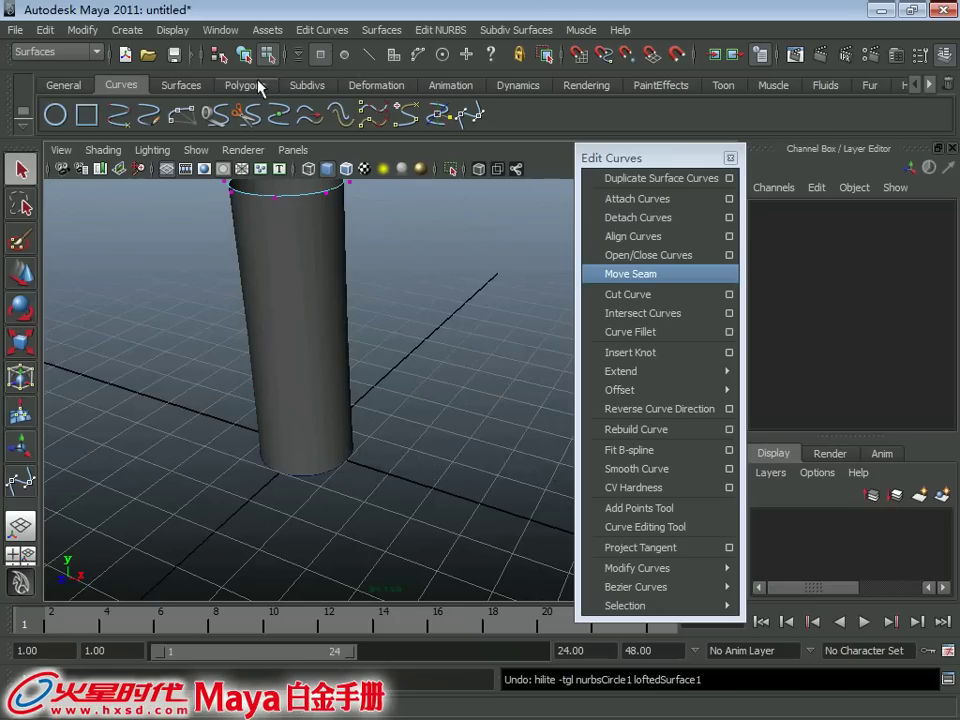
{"action": "left_click_drag", "start_coordinate": [300, 410], "coordinate": [311, 420], "text": "alt"}
{"action": "left_click", "coordinate": [340, 478]}
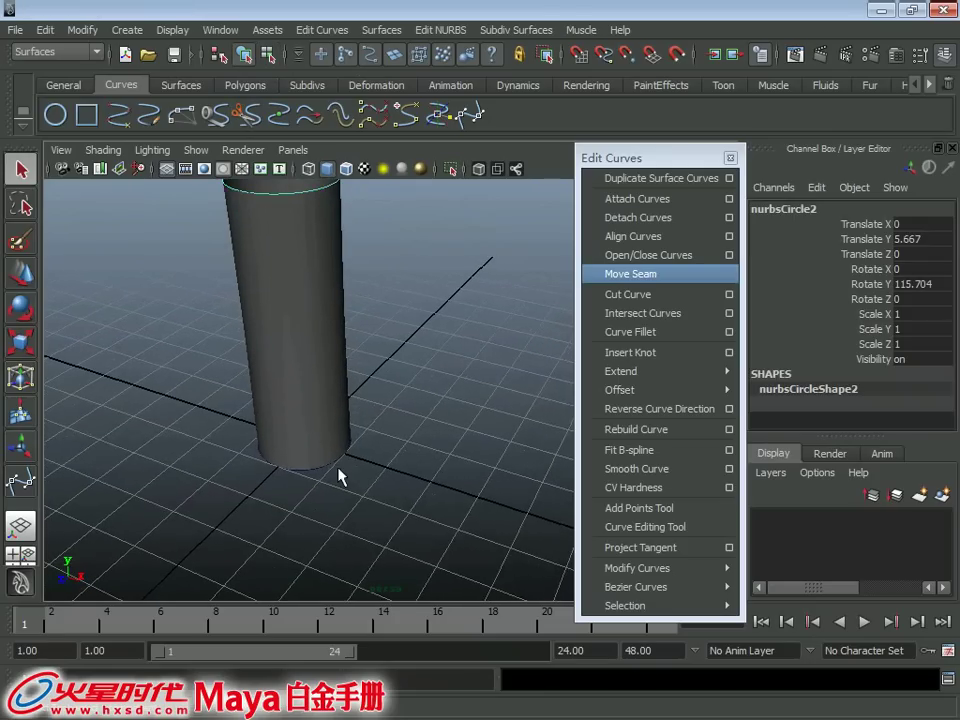
{"action": "left_click", "coordinate": [317, 467]}
{"action": "left_click", "coordinate": [318, 465]}
Show the bottom circle's control vertices, then undo a component selection change on the top circle.
{"action": "left_click_drag", "start_coordinate": [386, 392], "coordinate": [398, 404], "text": "alt"}
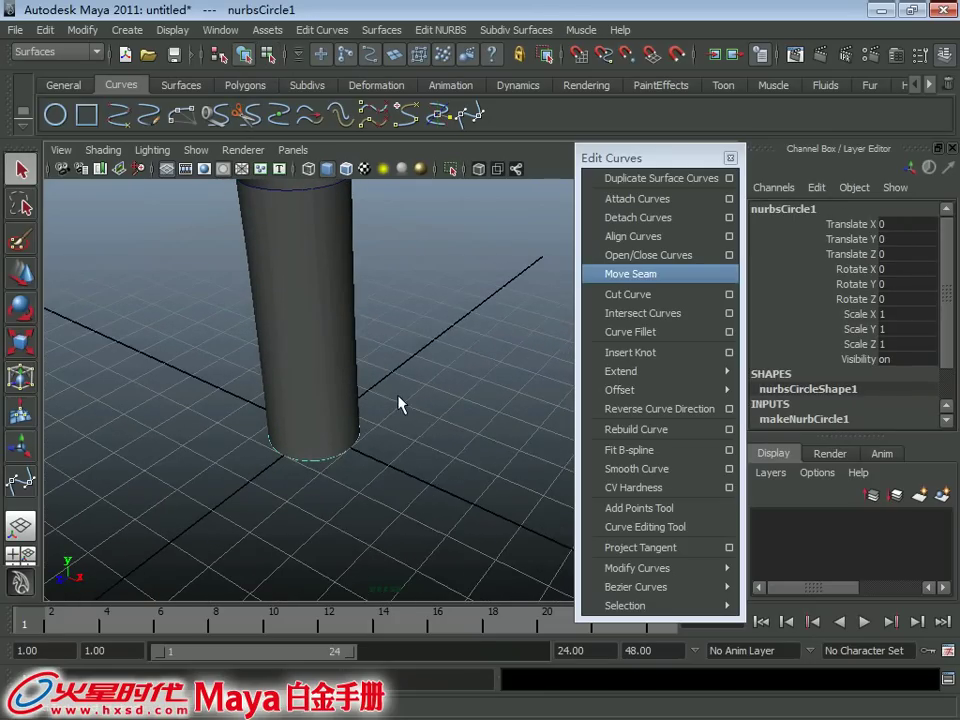
{"action": "right_click_drag", "start_coordinate": [392, 366], "coordinate": [321, 368]}
{"action": "mouse_move", "coordinate": [414, 396]}
{"action": "left_mouse_down", "text": "alt"}
{"action": "mouse_move", "coordinate": [358, 484]}
{"action": "mouse_move", "coordinate": [398, 468]}
{"action": "left_mouse_up", "text": "alt"}
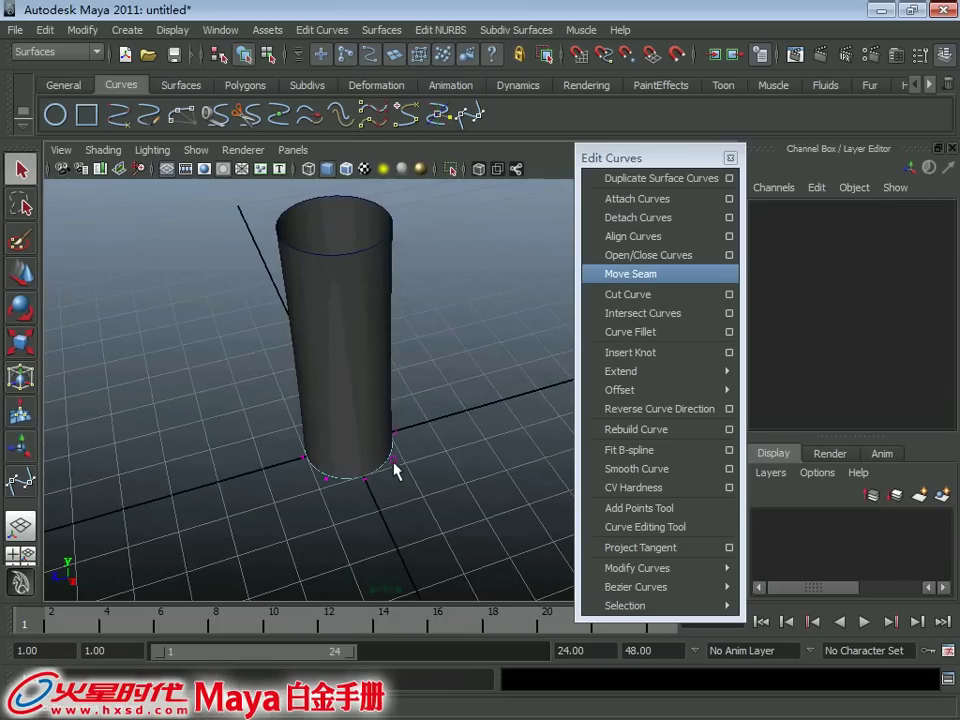
{"action": "left_click_drag", "start_coordinate": [380, 425], "coordinate": [418, 467], "text": "alt"}
{"action": "left_click", "coordinate": [392, 294]}
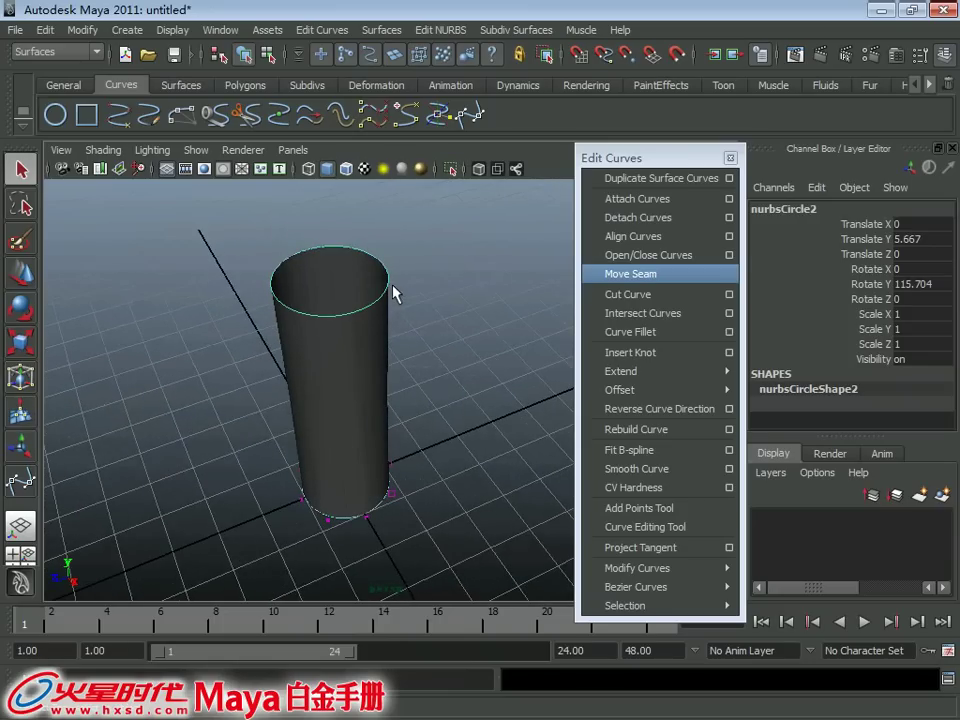
{"action": "right_click", "coordinate": [466, 252], "text": "shift"}
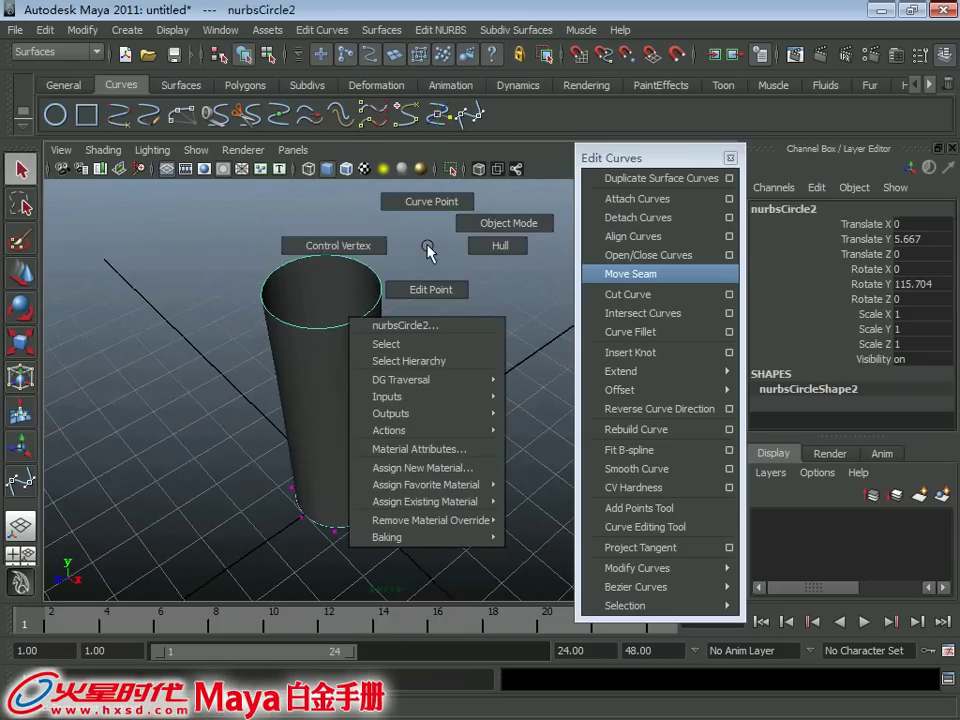
{"action": "right_click_drag", "start_coordinate": [431, 244], "coordinate": [338, 244]}
{"action": "key", "text": "ctrl+z"}
{"action": "key", "text": "ctrl+z"}
{"action": "key", "text": "ctrl+z"}
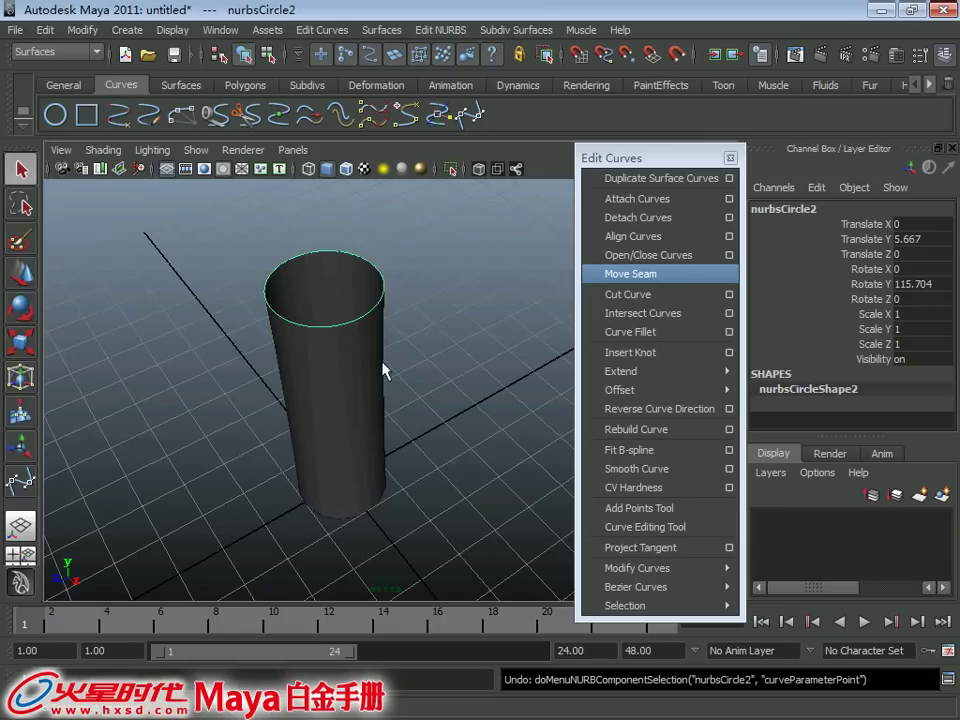
Test-rotate the top circle, undo the rotation, and request a new scene.
{"action": "mouse_move", "coordinate": [383, 370]}
{"action": "left_mouse_down", "text": "alt"}
{"action": "mouse_move", "coordinate": [359, 400]}
{"action": "mouse_move", "coordinate": [332, 379]}
{"action": "left_mouse_up", "text": "alt"}
{"action": "key", "text": "w"}
{"action": "key", "text": "r"}
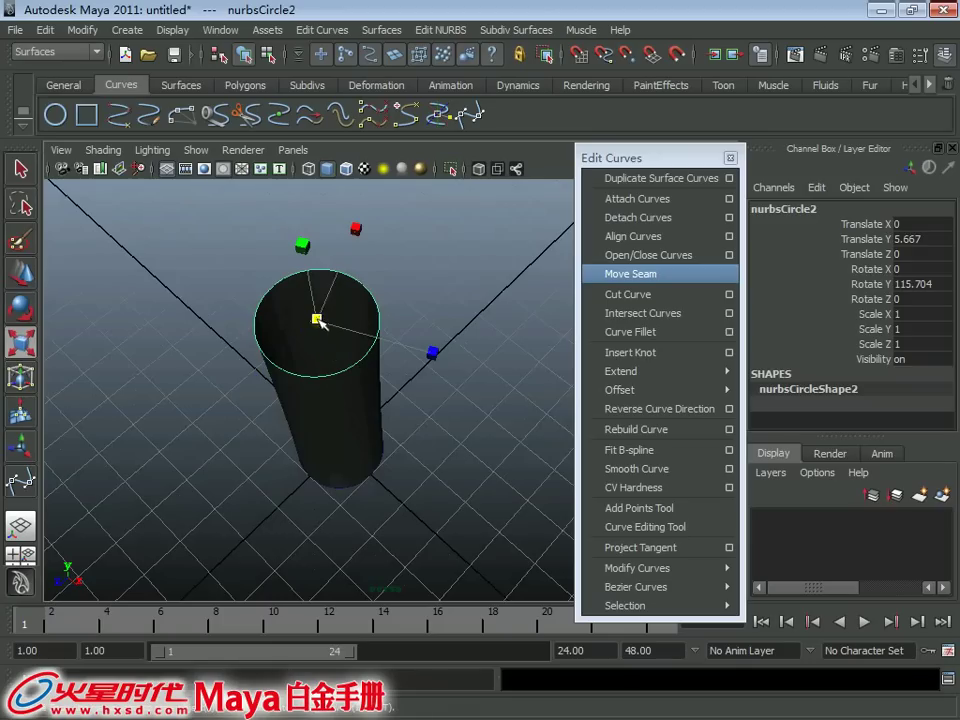
{"action": "key", "text": "e"}
{"action": "mouse_move", "coordinate": [380, 420]}
{"action": "left_mouse_down"}
{"action": "mouse_move", "coordinate": [279, 439]}
{"action": "mouse_move", "coordinate": [285, 448]}
{"action": "mouse_move", "coordinate": [325, 440]}
{"action": "left_mouse_up"}
{"action": "key", "text": "ctrl+z"}
{"action": "key", "text": "ctrl+z"}
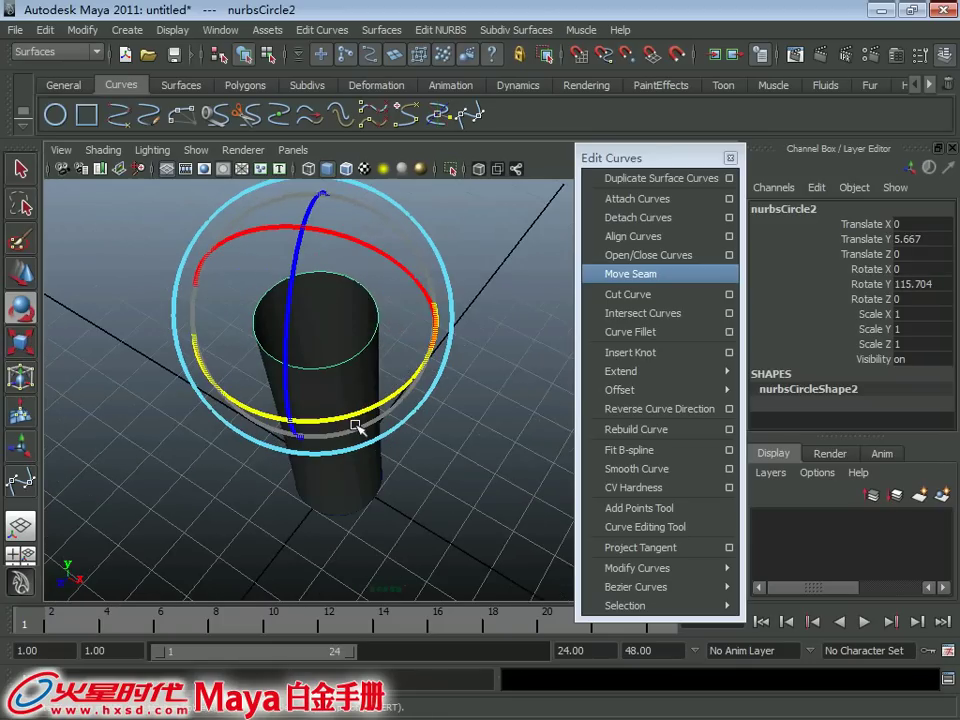
{"action": "key", "text": "ctrl+z"}
{"action": "key", "text": "ctrl+n"}
Discard the old scene, create a NURBS circle scaled to 3.548, and duplicate it.
{"action": "left_click", "coordinate": [478, 376]}
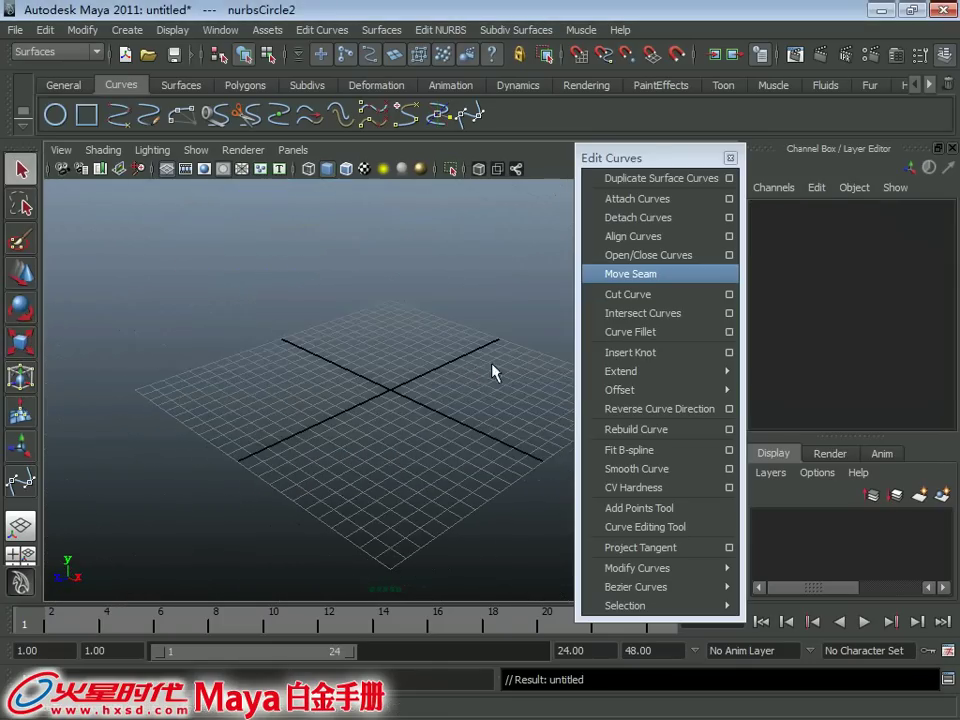
{"action": "left_click_drag", "start_coordinate": [624, 158], "coordinate": [618, 130]}
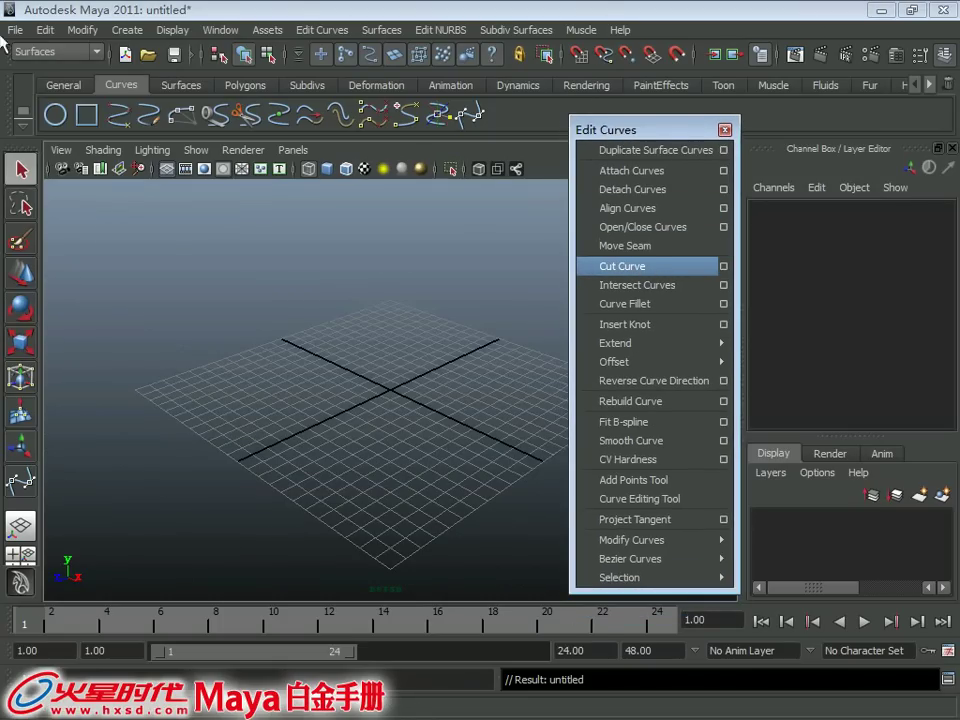
{"action": "left_click", "coordinate": [55, 115]}
{"action": "scroll", "coordinate": [230, 300], "scroll_direction": "up", "scroll_amount": 3}
{"action": "key", "text": "r"}
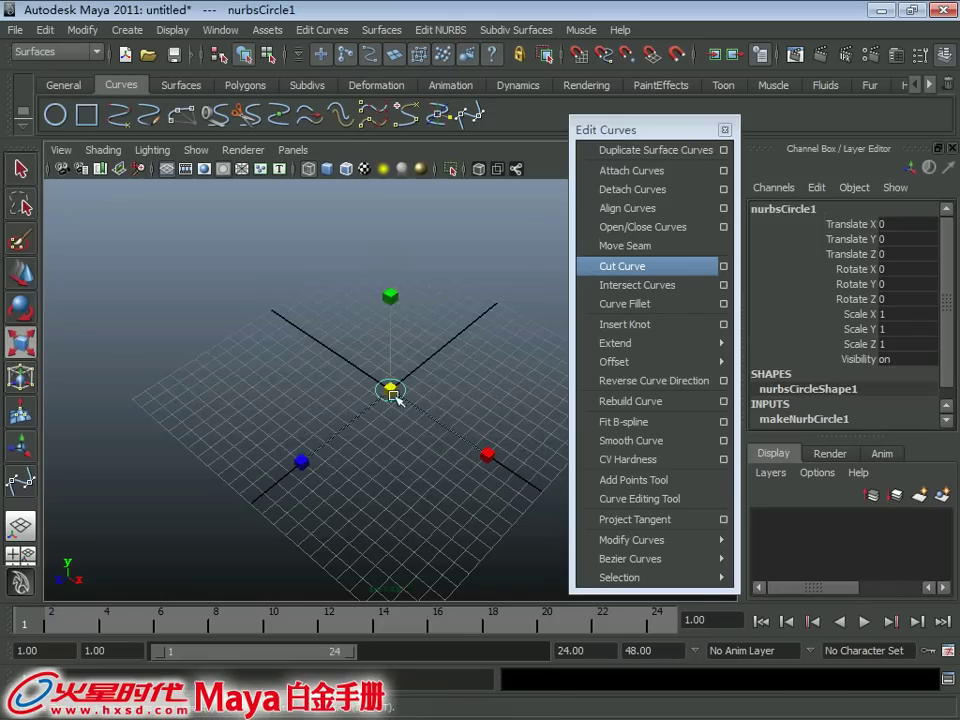
{"action": "mouse_move", "coordinate": [397, 399]}
{"action": "left_mouse_down"}
{"action": "mouse_move", "coordinate": [454, 412]}
{"action": "mouse_move", "coordinate": [546, 497]}
{"action": "mouse_move", "coordinate": [435, 392]}
{"action": "mouse_move", "coordinate": [443, 415]}
{"action": "mouse_move", "coordinate": [435, 403]}
{"action": "left_mouse_up"}
{"action": "key", "text": "ctrl+d"}
{"action": "key", "text": "w"}
Cut both circles at their intersections and delete the inner arcs, leaving one merged outline.
{"action": "left_click", "coordinate": [368, 342]}
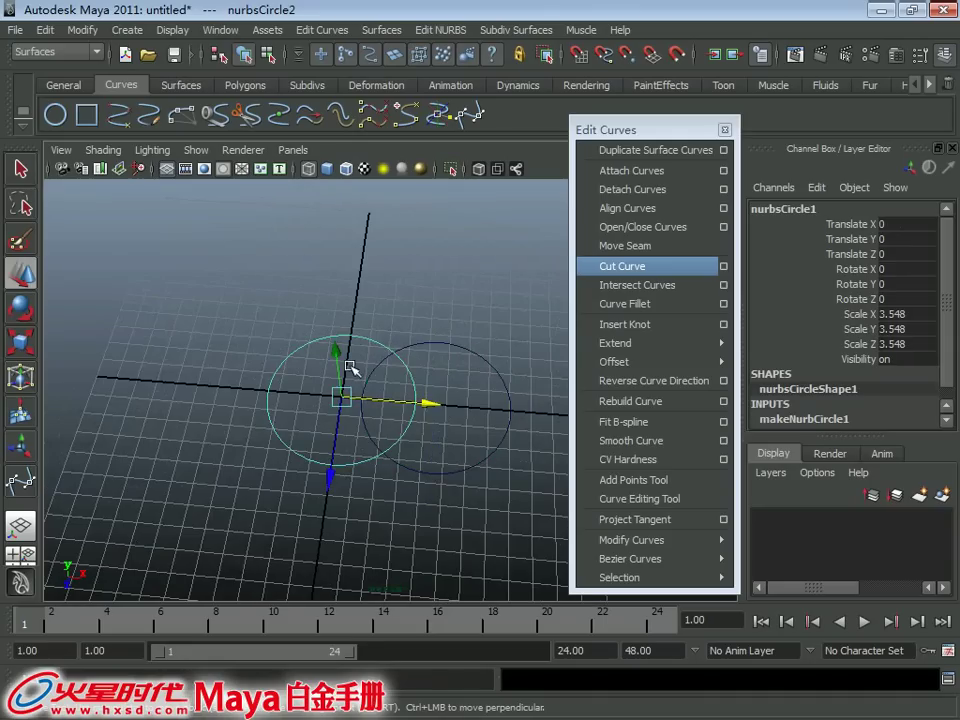
{"action": "left_click", "coordinate": [432, 343], "text": "shift"}
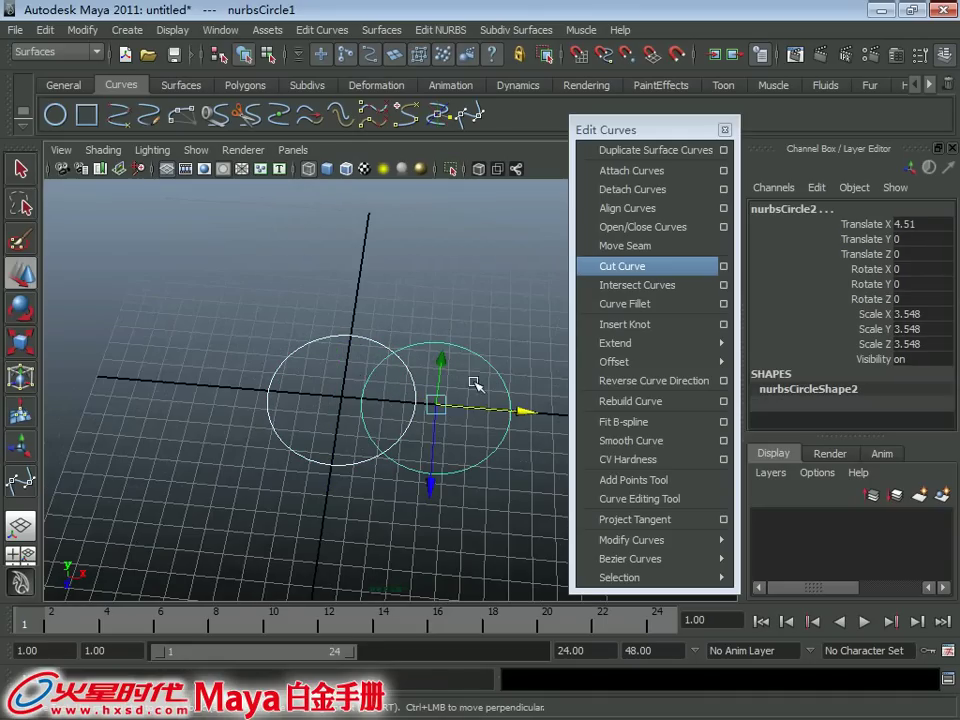
{"action": "left_click", "coordinate": [664, 270]}
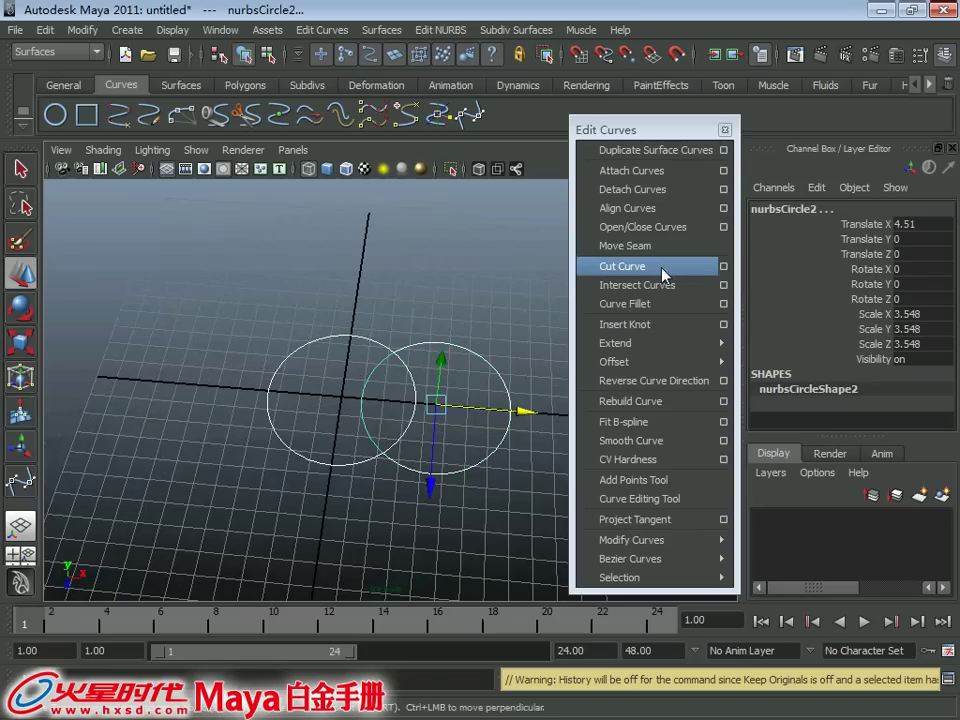
{"action": "left_click", "coordinate": [425, 383]}
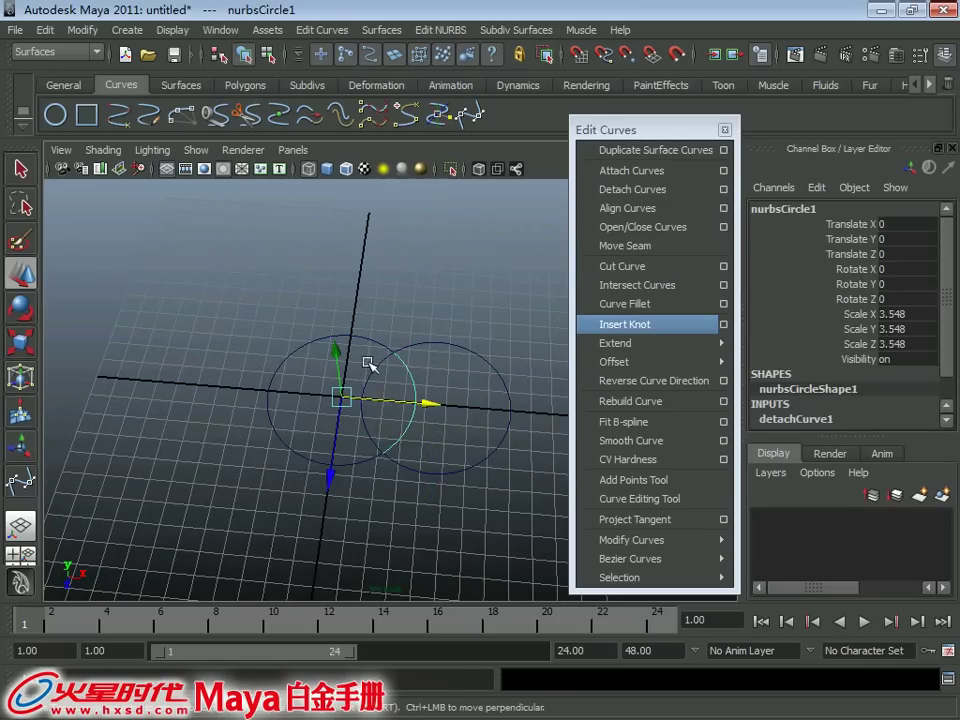
{"action": "left_click", "coordinate": [413, 385]}
{"action": "left_click", "coordinate": [401, 396]}
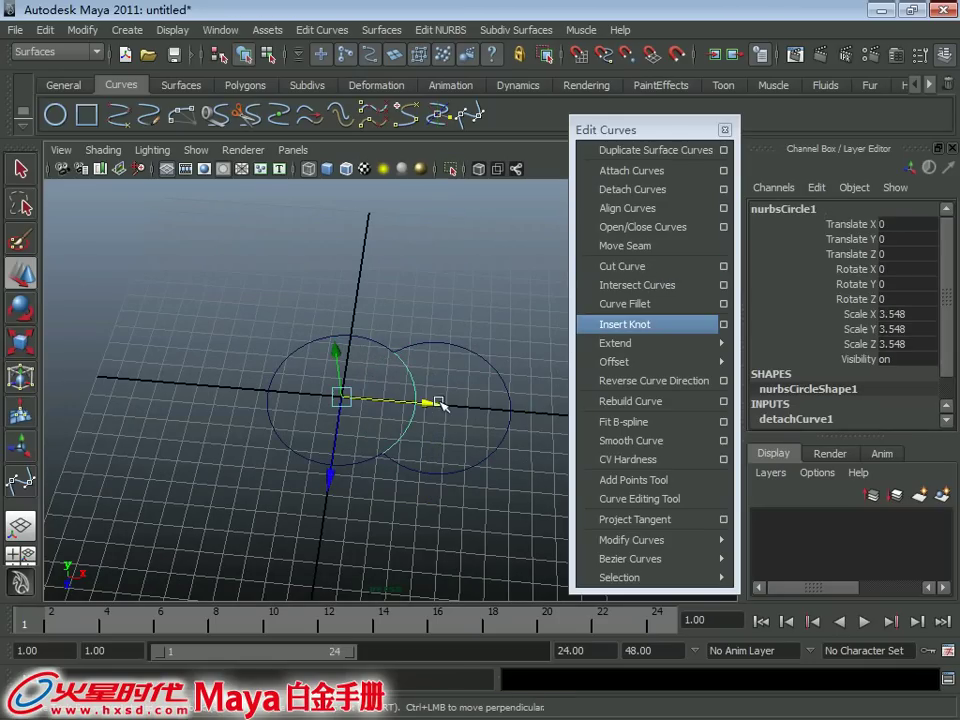
{"action": "key", "text": "Delete"}
{"action": "left_click_drag", "start_coordinate": [456, 424], "coordinate": [432, 328], "text": "alt"}
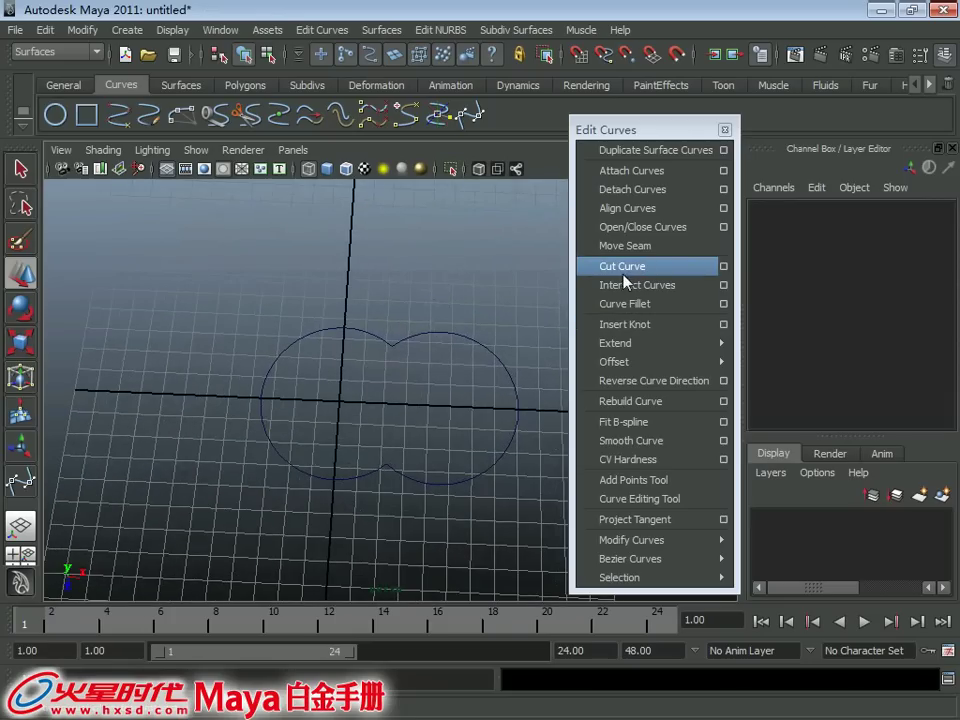
{"action": "left_click_drag", "start_coordinate": [375, 300], "coordinate": [375, 327], "text": "alt"}
Start a new scene without saving and add a NURBS circle scaled to about 4.4.
{"action": "key", "text": "ctrl+n"}
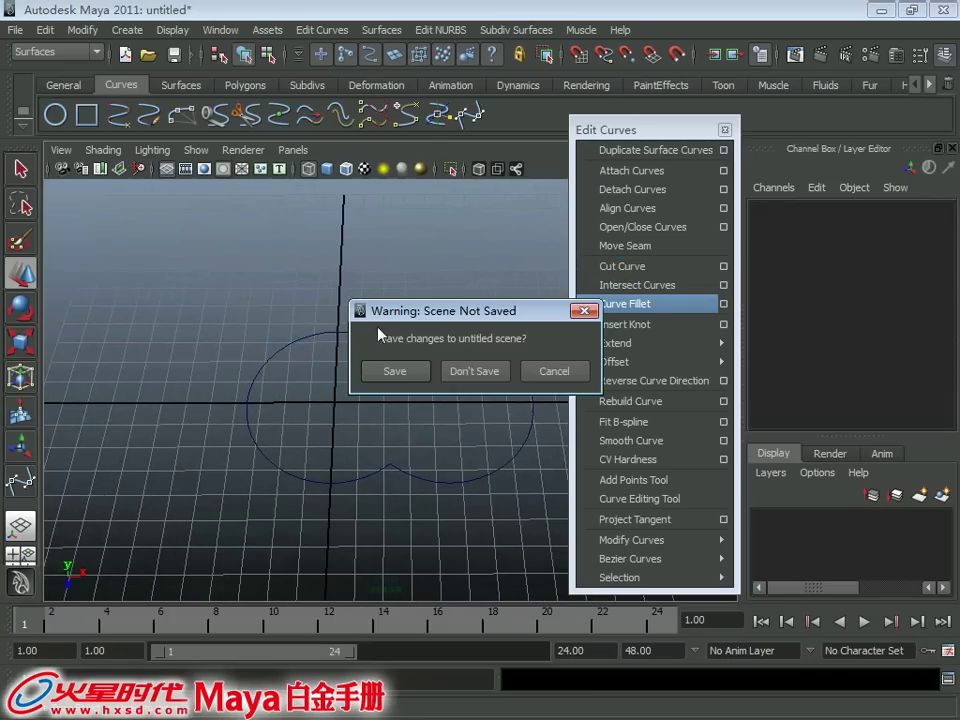
{"action": "left_click", "coordinate": [472, 372]}
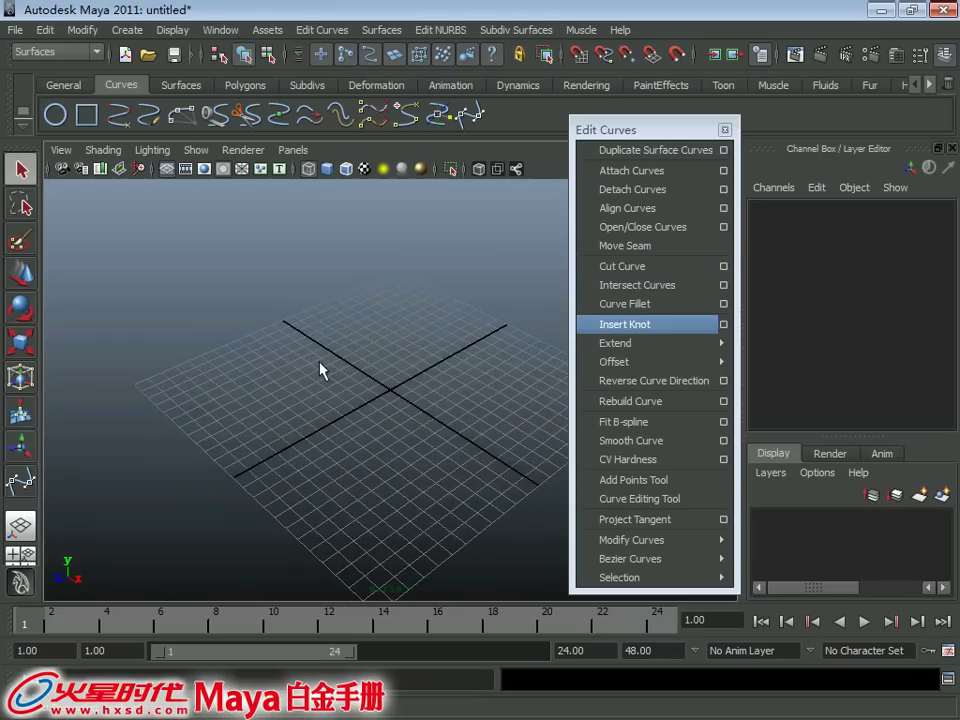
{"action": "left_click", "coordinate": [61, 122]}
{"action": "key", "text": "w"}
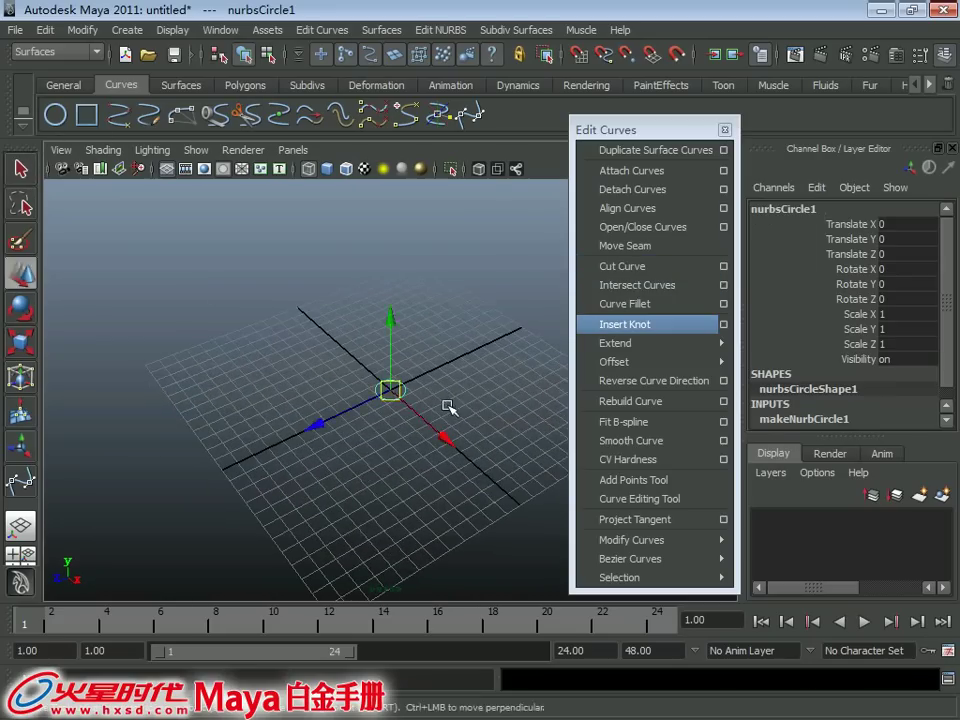
{"action": "key", "text": "r"}
{"action": "mouse_move", "coordinate": [392, 388]}
{"action": "left_mouse_down"}
{"action": "mouse_move", "coordinate": [474, 408]}
{"action": "mouse_move", "coordinate": [478, 398]}
{"action": "mouse_move", "coordinate": [381, 399]}
{"action": "mouse_move", "coordinate": [395, 402]}
{"action": "left_mouse_up"}
Duplicate the circle, shift the copy along X to overlap, and intersect both circles.
{"action": "key", "text": "ctrl+d"}
{"action": "key", "text": "w"}
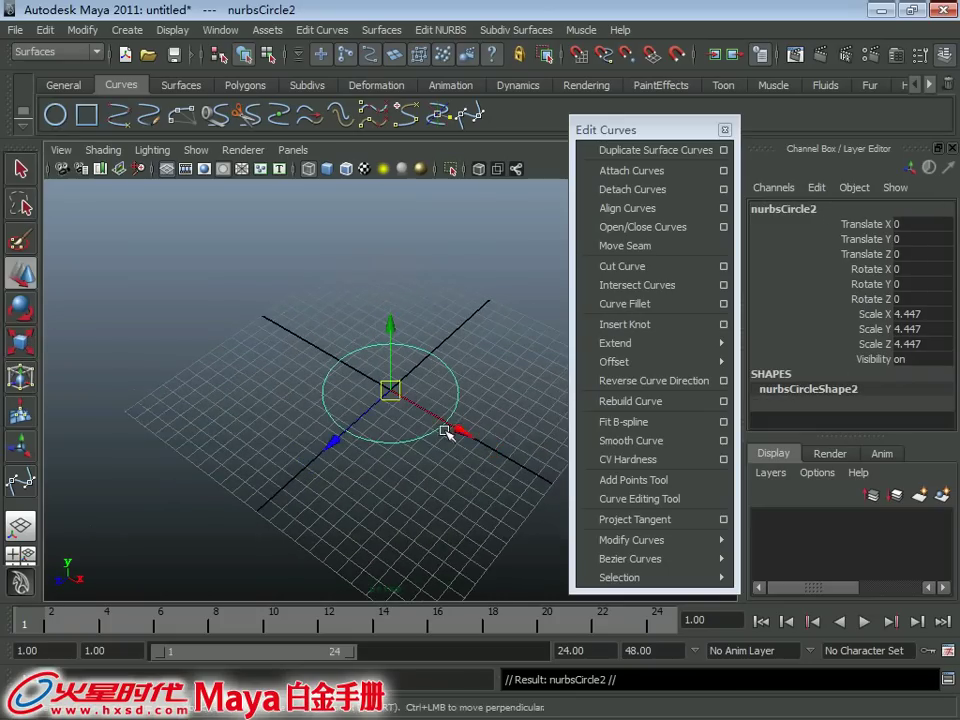
{"action": "mouse_move", "coordinate": [450, 429]}
{"action": "left_mouse_down", "text": "alt"}
{"action": "mouse_move", "coordinate": [476, 422]}
{"action": "mouse_move", "coordinate": [463, 422]}
{"action": "mouse_move", "coordinate": [422, 335]}
{"action": "mouse_move", "coordinate": [426, 320]}
{"action": "mouse_move", "coordinate": [420, 405]}
{"action": "mouse_move", "coordinate": [389, 333]}
{"action": "left_mouse_up", "text": "alt"}
{"action": "left_click", "coordinate": [388, 332], "text": "shift"}
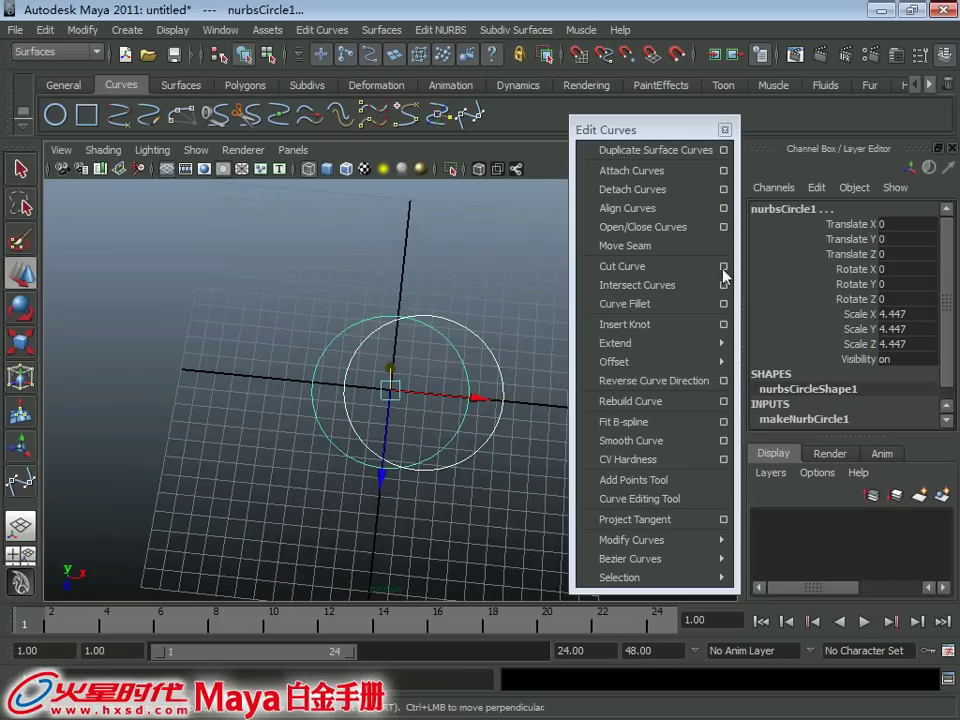
{"action": "left_click", "coordinate": [640, 289]}
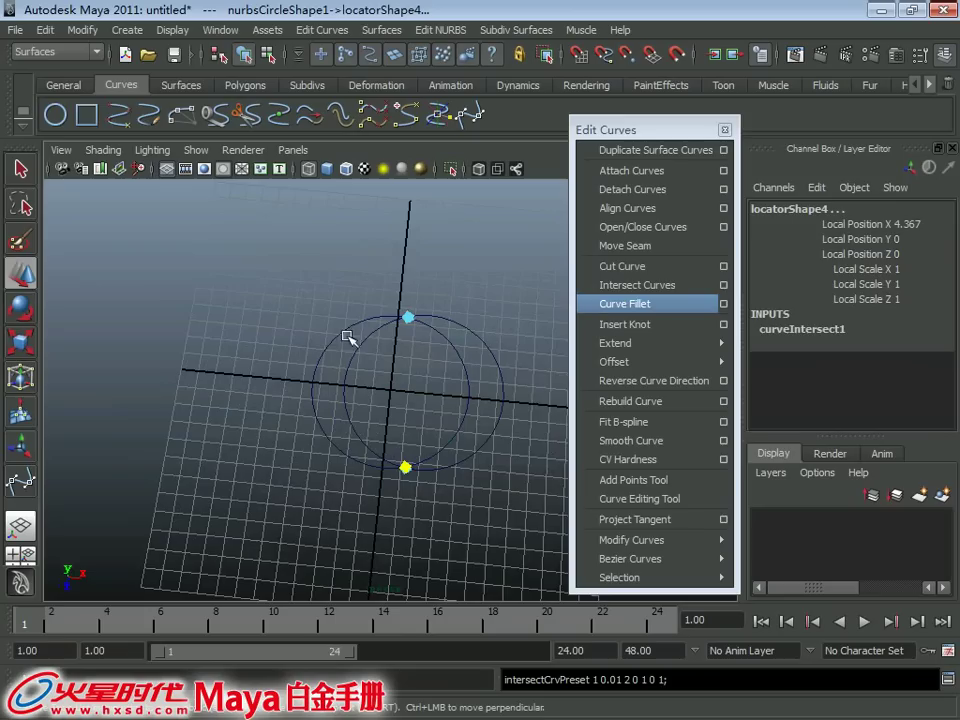
{"action": "mouse_move", "coordinate": [615, 343]}
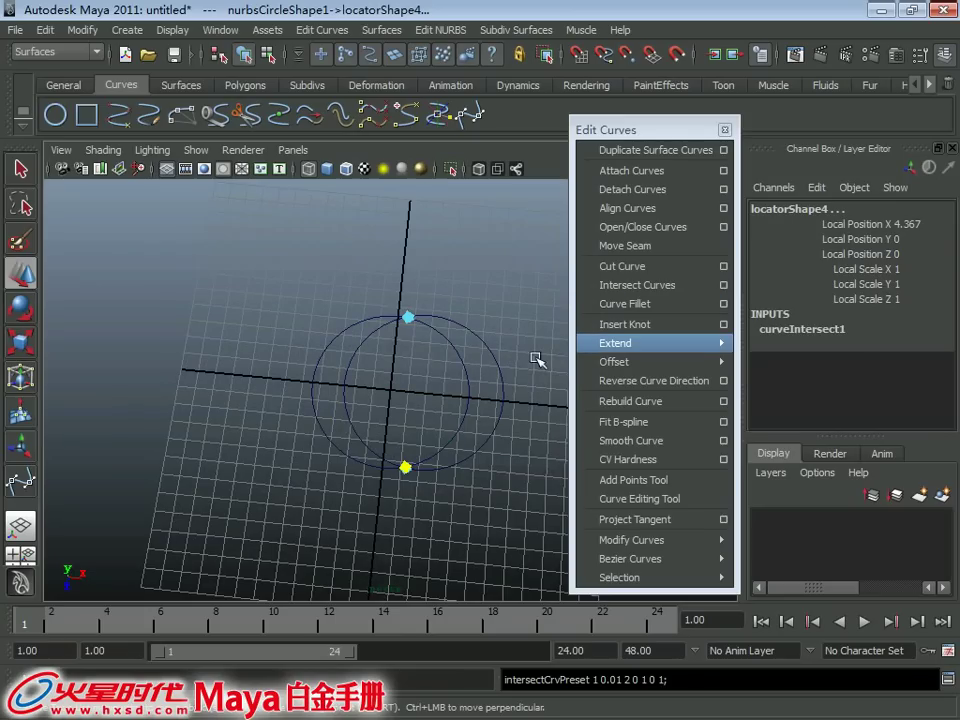
Inspect the intersection locators, then discard the scene for a new empty one.
{"action": "mouse_move", "coordinate": [310, 361]}
{"action": "left_mouse_down", "text": "alt"}
{"action": "mouse_move", "coordinate": [375, 418]}
{"action": "mouse_move", "coordinate": [378, 369]}
{"action": "mouse_move", "coordinate": [369, 392]}
{"action": "mouse_move", "coordinate": [383, 438]}
{"action": "left_mouse_up", "text": "alt"}
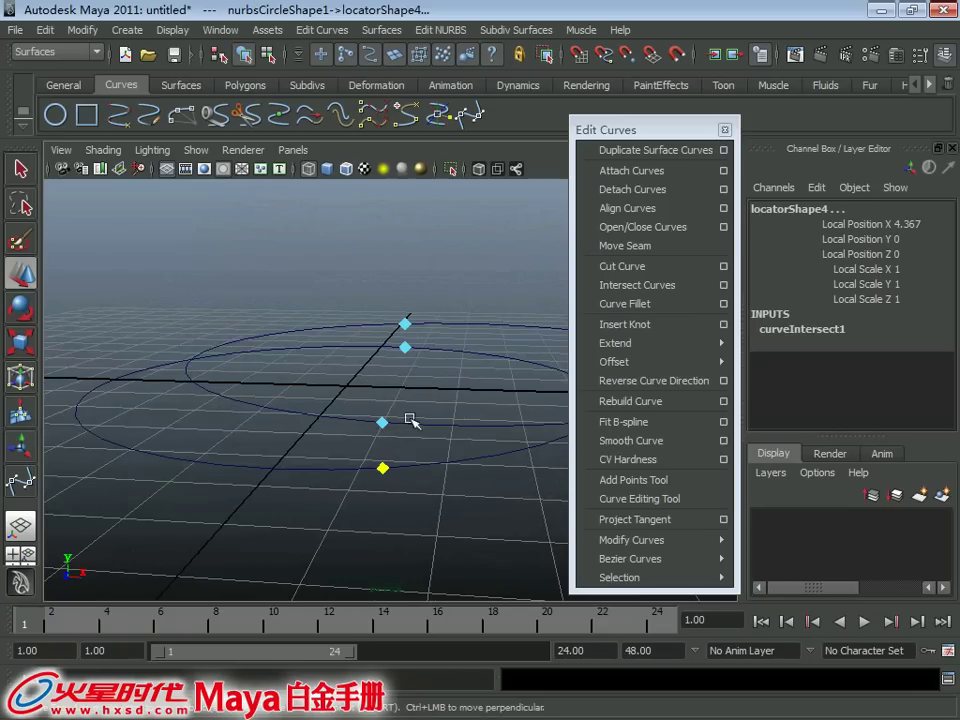
{"action": "mouse_move", "coordinate": [446, 407]}
{"action": "left_mouse_down", "text": "alt"}
{"action": "mouse_move", "coordinate": [437, 411]}
{"action": "mouse_move", "coordinate": [399, 382]}
{"action": "mouse_move", "coordinate": [489, 364]}
{"action": "mouse_move", "coordinate": [399, 354]}
{"action": "left_mouse_up", "text": "alt"}
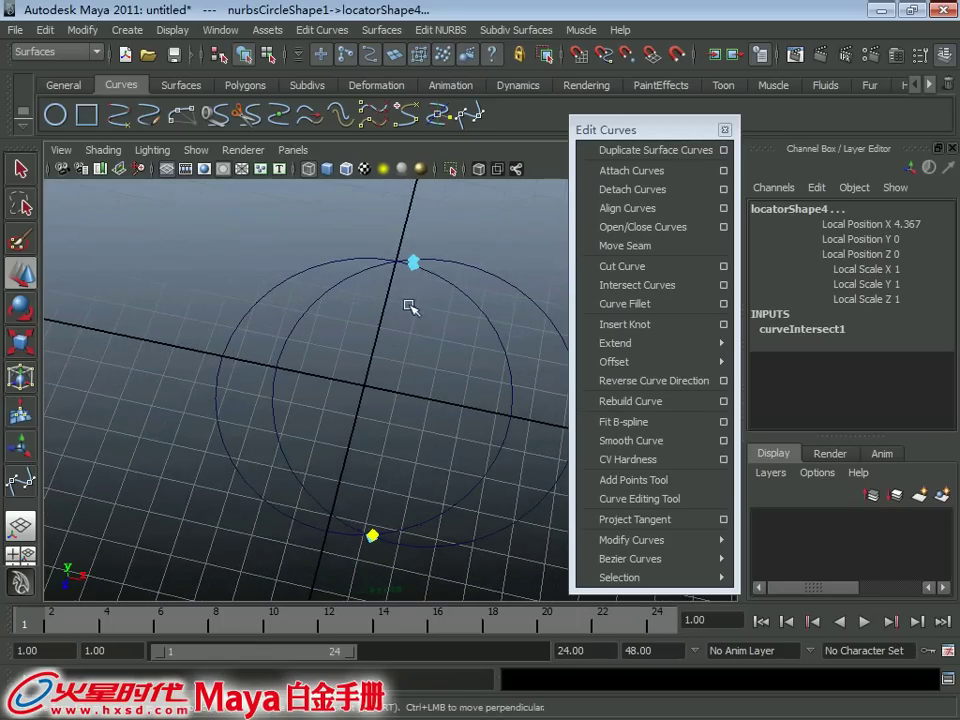
{"action": "left_click_drag", "start_coordinate": [349, 553], "coordinate": [379, 403], "text": "alt"}
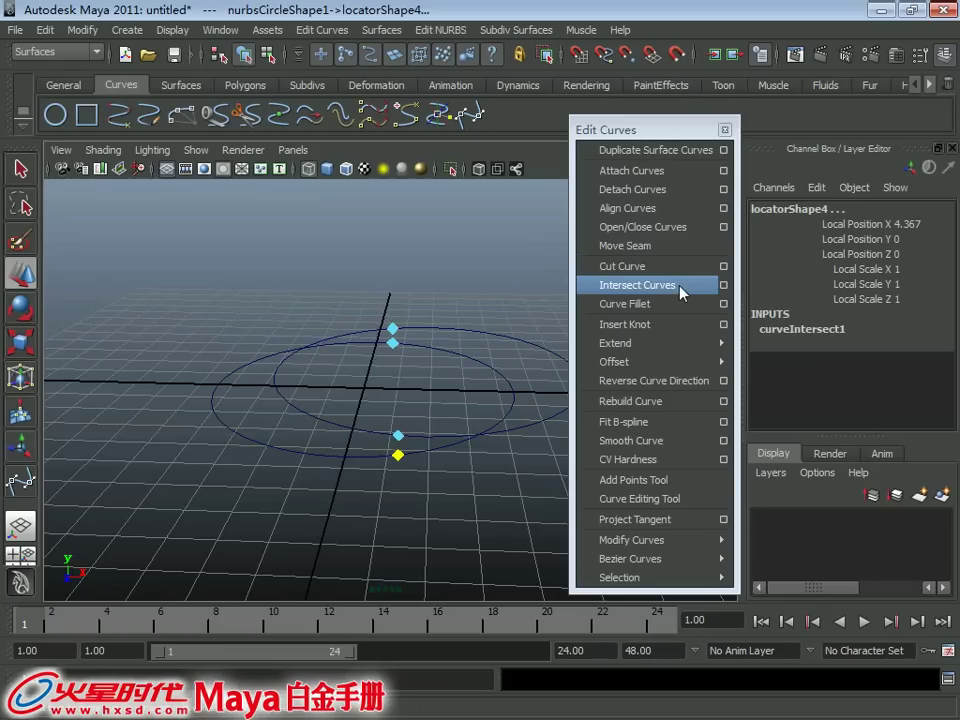
{"action": "left_click", "coordinate": [664, 310]}
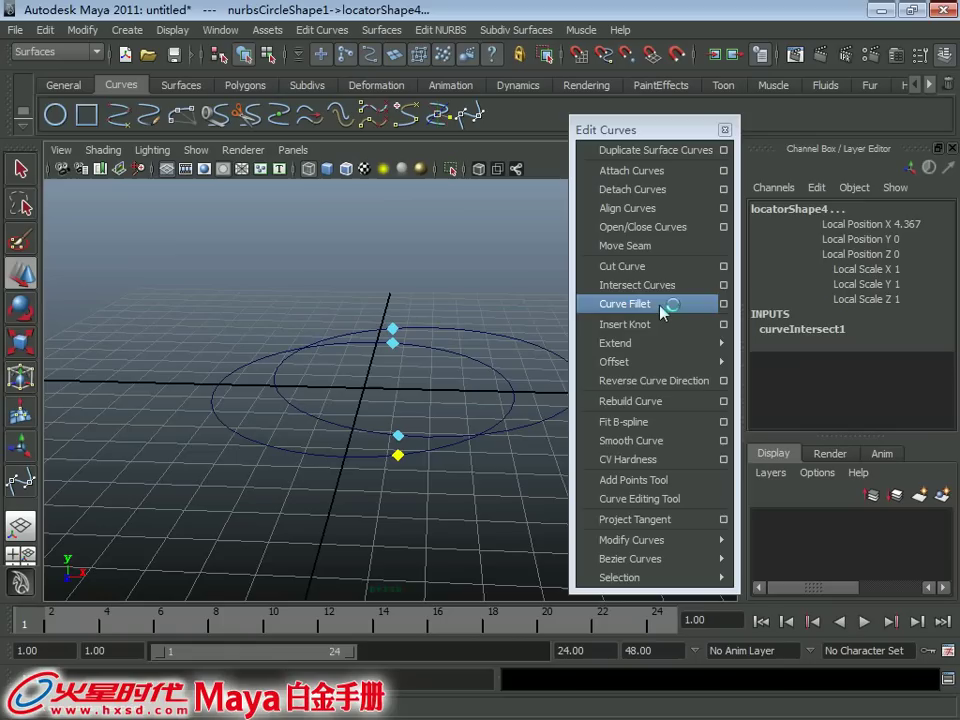
{"action": "scroll", "coordinate": [263, 415], "scroll_direction": "down", "scroll_amount": 5}
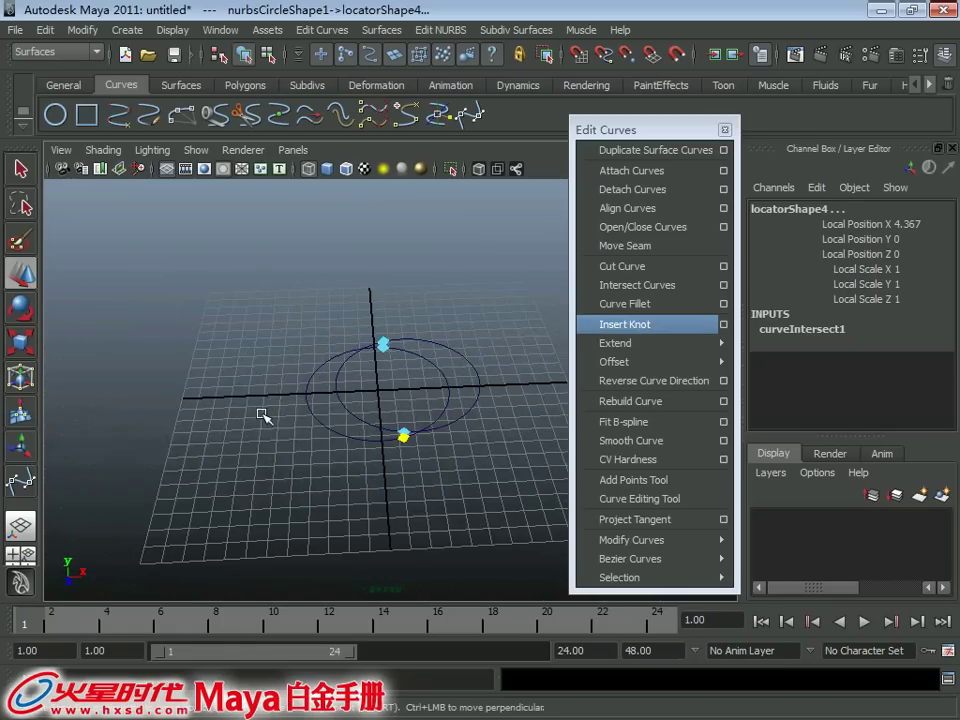
{"action": "key", "text": "ctrl+n"}
{"action": "left_click", "coordinate": [468, 371]}
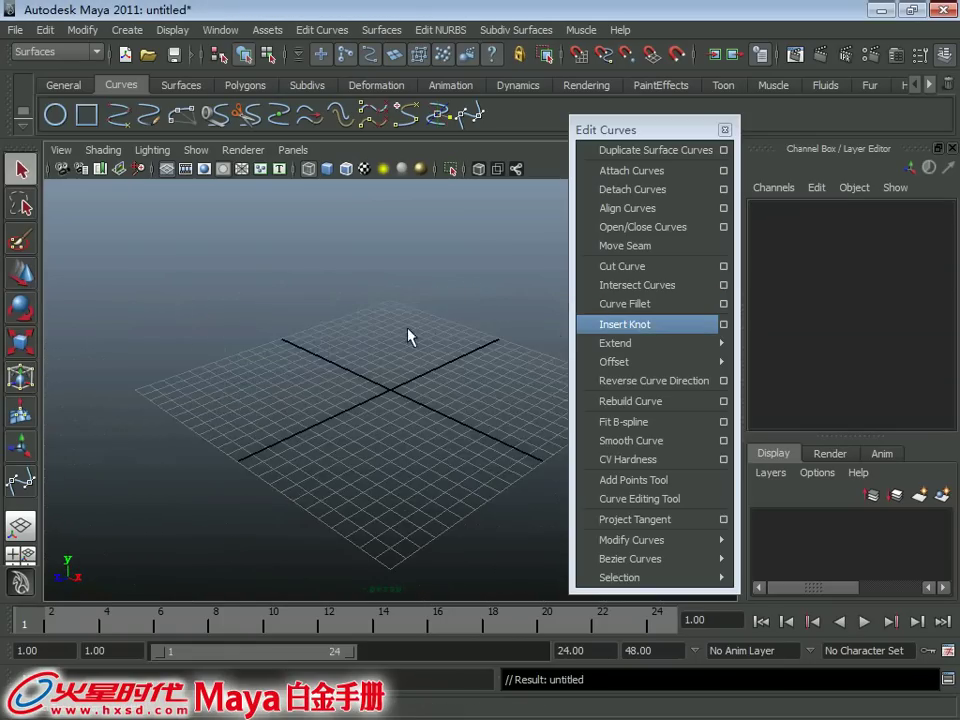
Create a NURBS square and scale it up to about 16.6.
{"action": "left_click_drag", "start_coordinate": [331, 353], "coordinate": [249, 315], "text": "alt"}
{"action": "left_click", "coordinate": [88, 120]}
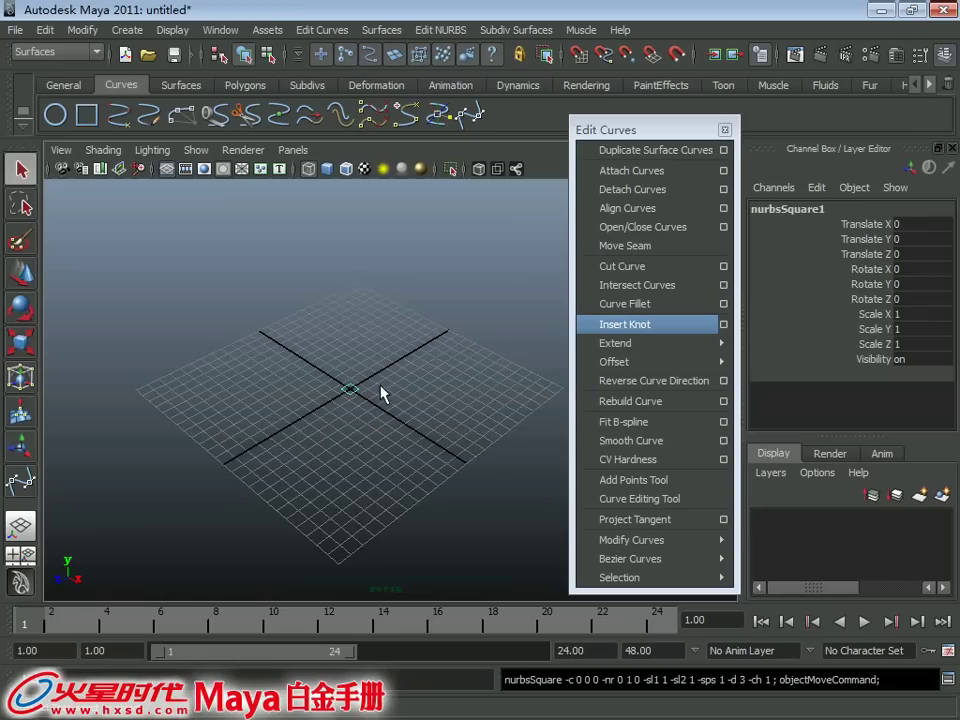
{"action": "key", "text": "r"}
{"action": "mouse_move", "coordinate": [354, 392]}
{"action": "left_mouse_down"}
{"action": "mouse_move", "coordinate": [491, 414]}
{"action": "mouse_move", "coordinate": [468, 404]}
{"action": "mouse_move", "coordinate": [407, 317]}
{"action": "mouse_move", "coordinate": [312, 255]}
{"action": "left_mouse_up"}
{"action": "key", "text": "q"}
Select the top and right edges and apply Curve Fillet to their corner.
{"action": "left_click", "coordinate": [480, 380]}
{"action": "mouse_move", "coordinate": [497, 388]}
{"action": "left_mouse_down", "text": "alt"}
{"action": "mouse_move", "coordinate": [320, 357]}
{"action": "mouse_move", "coordinate": [380, 376]}
{"action": "left_mouse_up", "text": "alt"}
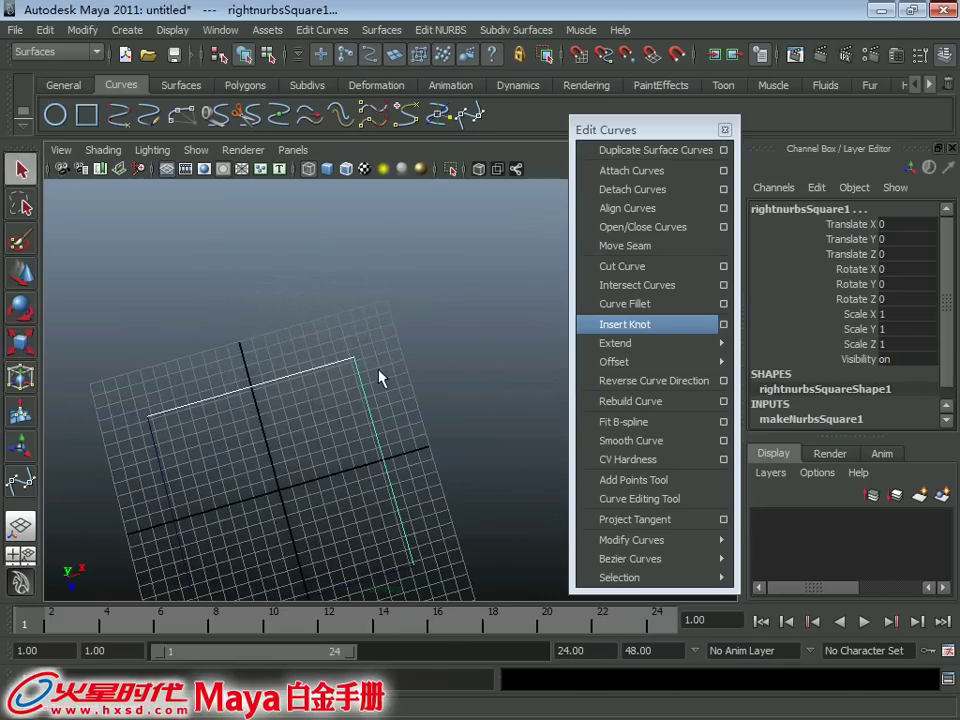
{"action": "left_click", "coordinate": [652, 306]}
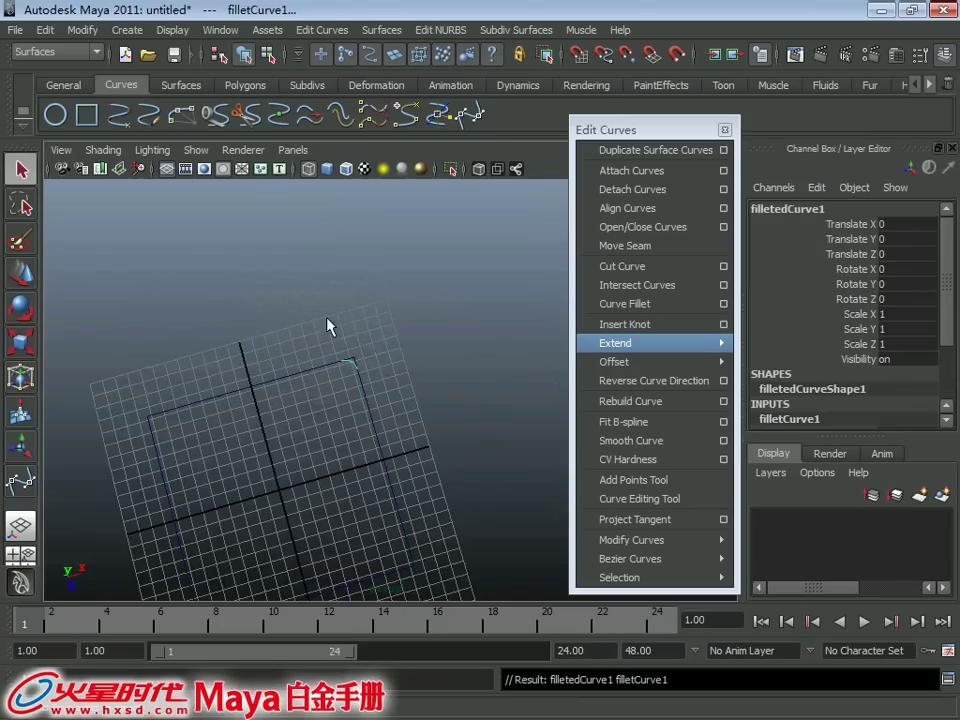
{"action": "left_click_drag", "start_coordinate": [328, 326], "coordinate": [272, 333], "text": "alt"}
{"action": "left_click_drag", "start_coordinate": [956, 326], "coordinate": [955, 365]}
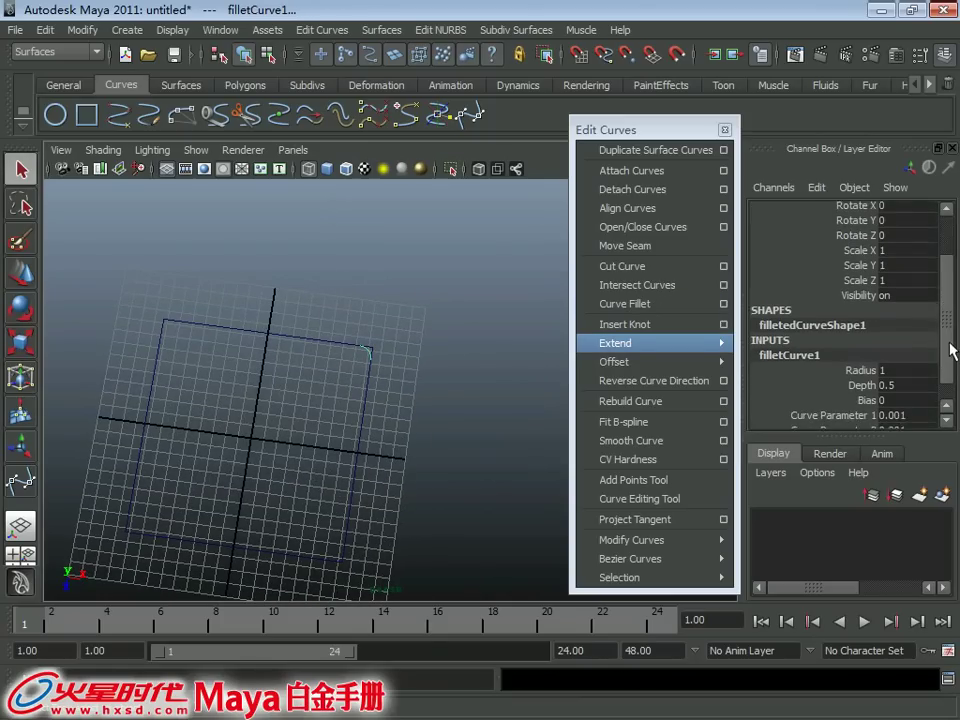
Set the fillet Radius to 2.8, zoom to the corner, and select filletedCurve1.
{"action": "left_click", "coordinate": [848, 345]}
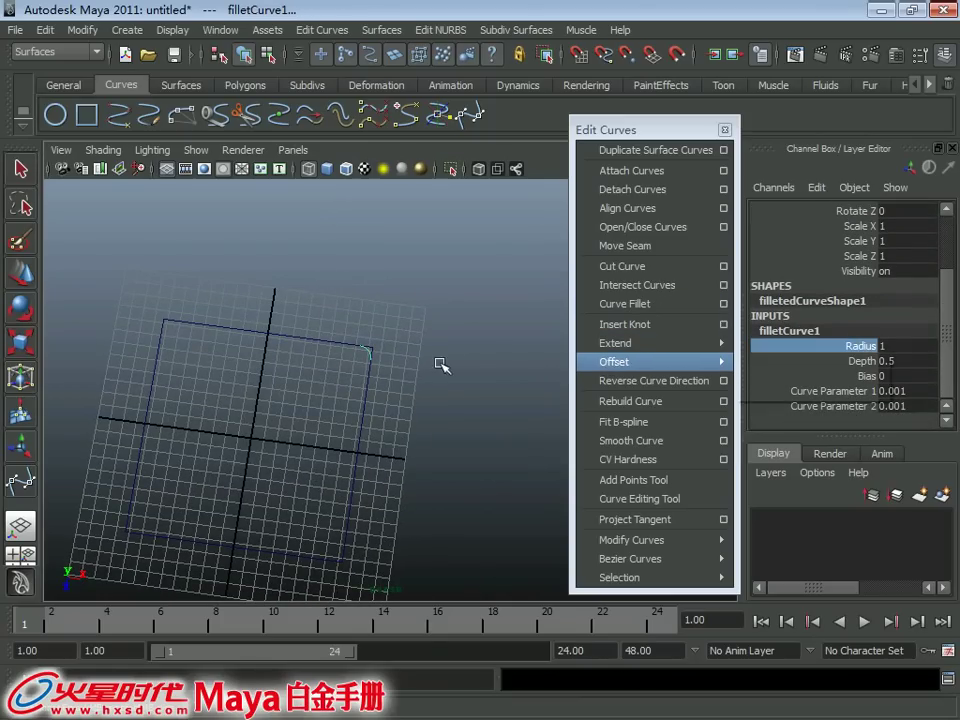
{"action": "mouse_move", "coordinate": [443, 363]}
{"action": "middle_mouse_down"}
{"action": "mouse_move", "coordinate": [250, 280]}
{"action": "mouse_move", "coordinate": [270, 280]}
{"action": "mouse_move", "coordinate": [250, 278]}
{"action": "mouse_move", "coordinate": [250, 290]}
{"action": "mouse_move", "coordinate": [266, 261]}
{"action": "middle_mouse_up"}
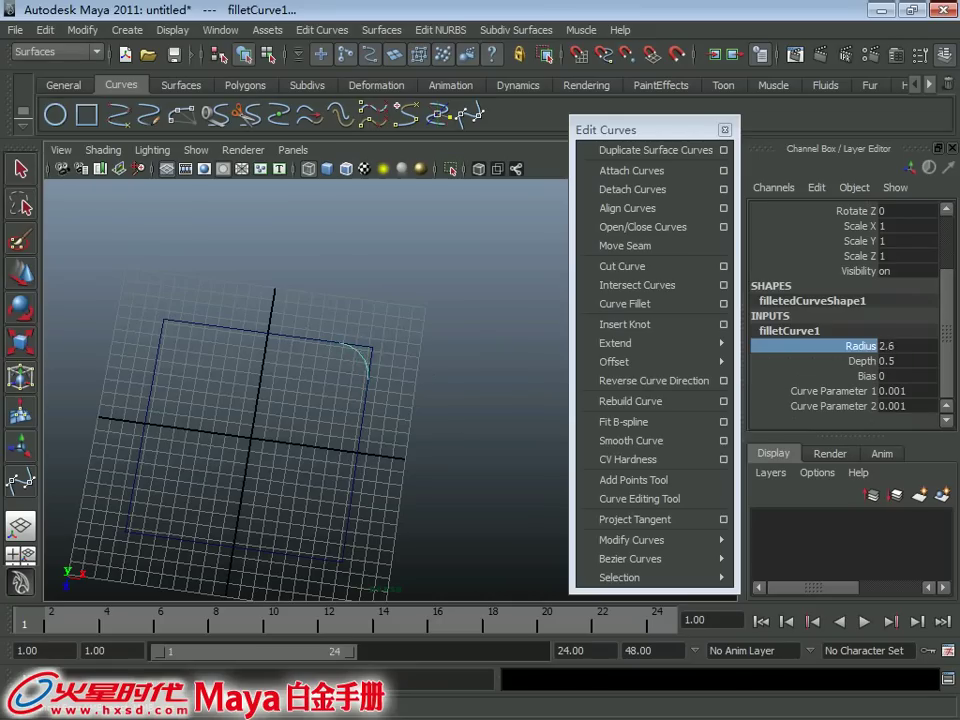
{"action": "mouse_move", "coordinate": [265, 262]}
{"action": "left_mouse_down", "text": "alt"}
{"action": "mouse_move", "coordinate": [450, 354]}
{"action": "mouse_move", "coordinate": [465, 392]}
{"action": "mouse_move", "coordinate": [396, 401]}
{"action": "mouse_move", "coordinate": [408, 392]}
{"action": "left_mouse_up", "text": "alt"}
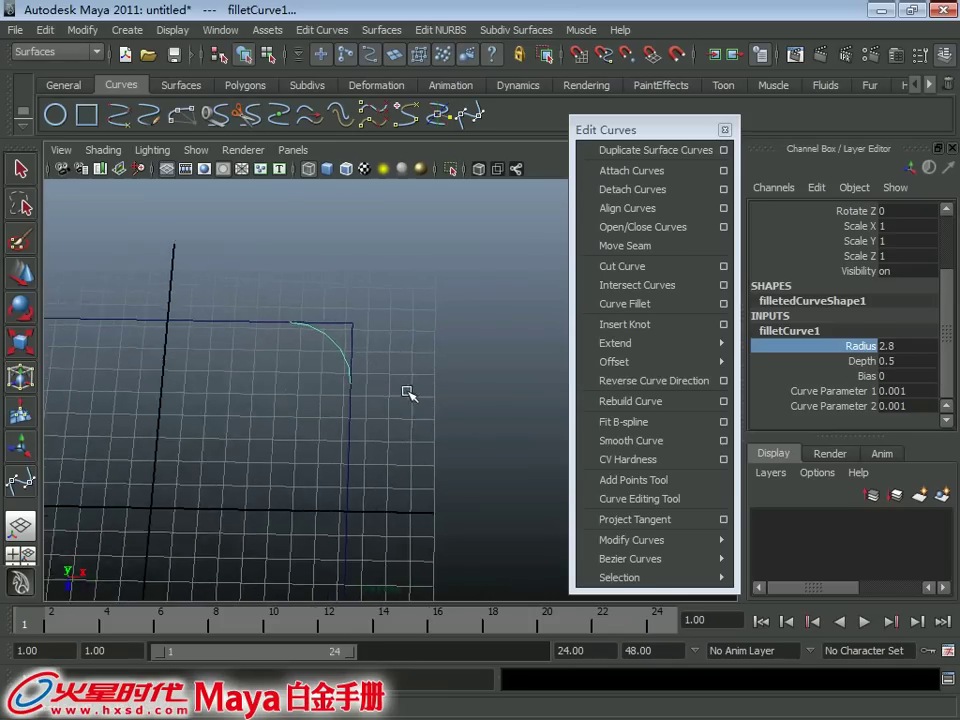
{"action": "mouse_move", "coordinate": [362, 364]}
{"action": "left_mouse_down", "text": "alt"}
{"action": "mouse_move", "coordinate": [401, 343]}
{"action": "mouse_move", "coordinate": [380, 335]}
{"action": "left_mouse_up", "text": "alt"}
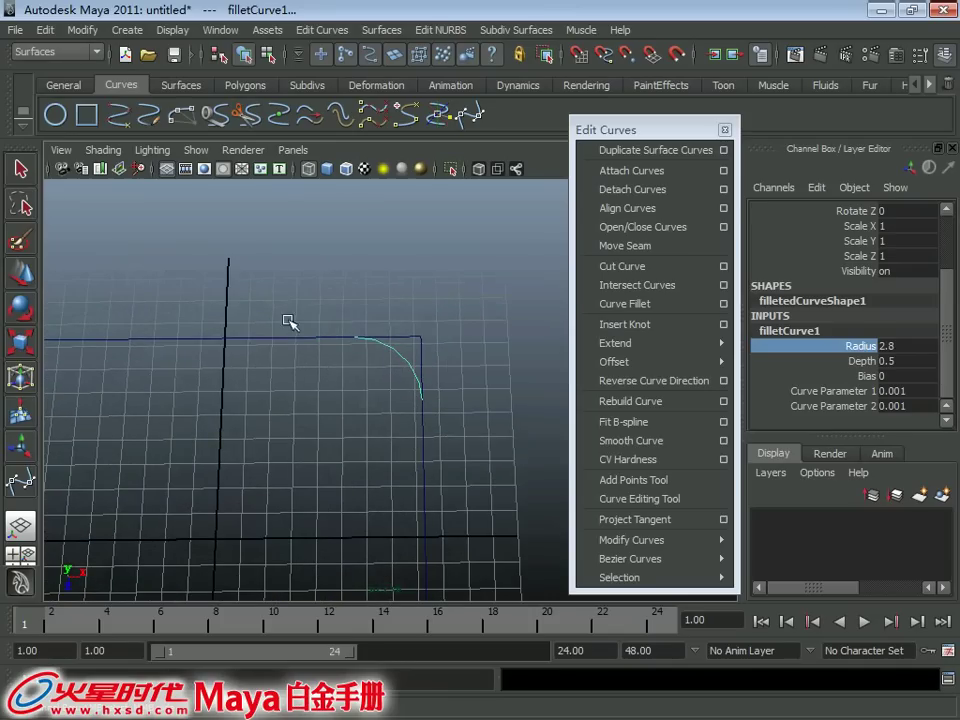
{"action": "left_click", "coordinate": [425, 400]}
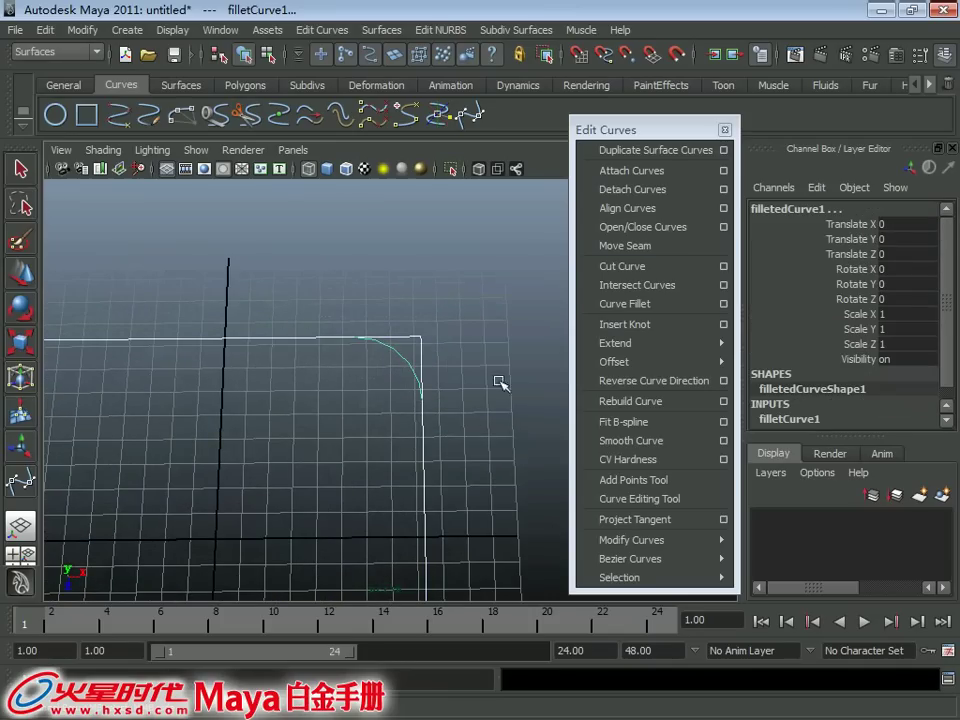
Cut the square's edges at the fillet and remove the leftover sharp-corner pieces.
{"action": "left_click", "coordinate": [632, 272]}
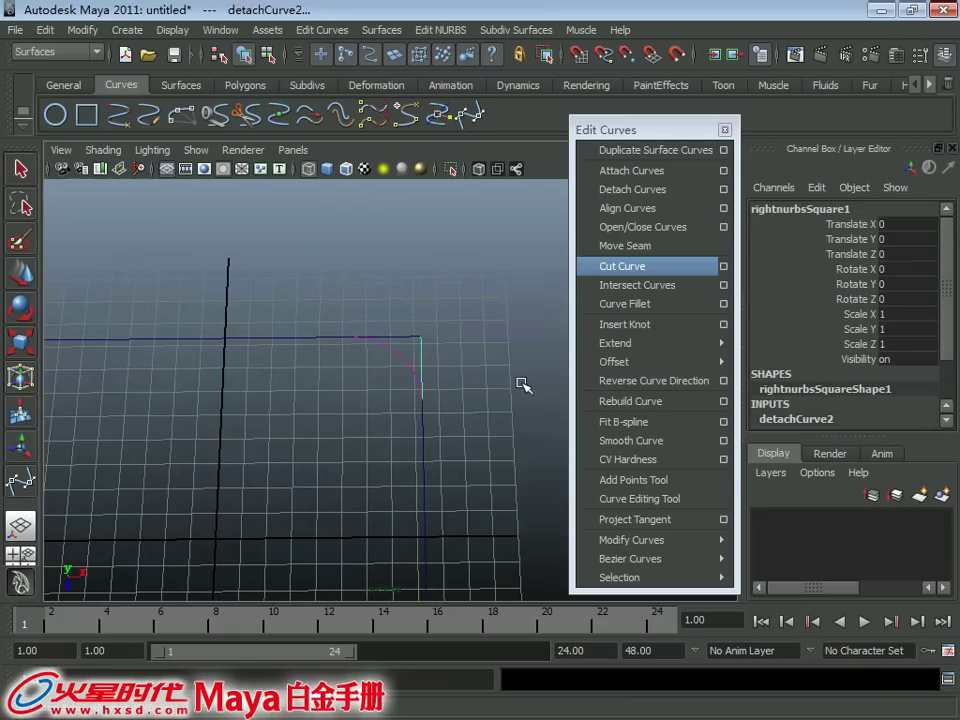
{"action": "left_click", "coordinate": [428, 338]}
{"action": "left_click", "coordinate": [439, 347]}
{"action": "left_click", "coordinate": [451, 327]}
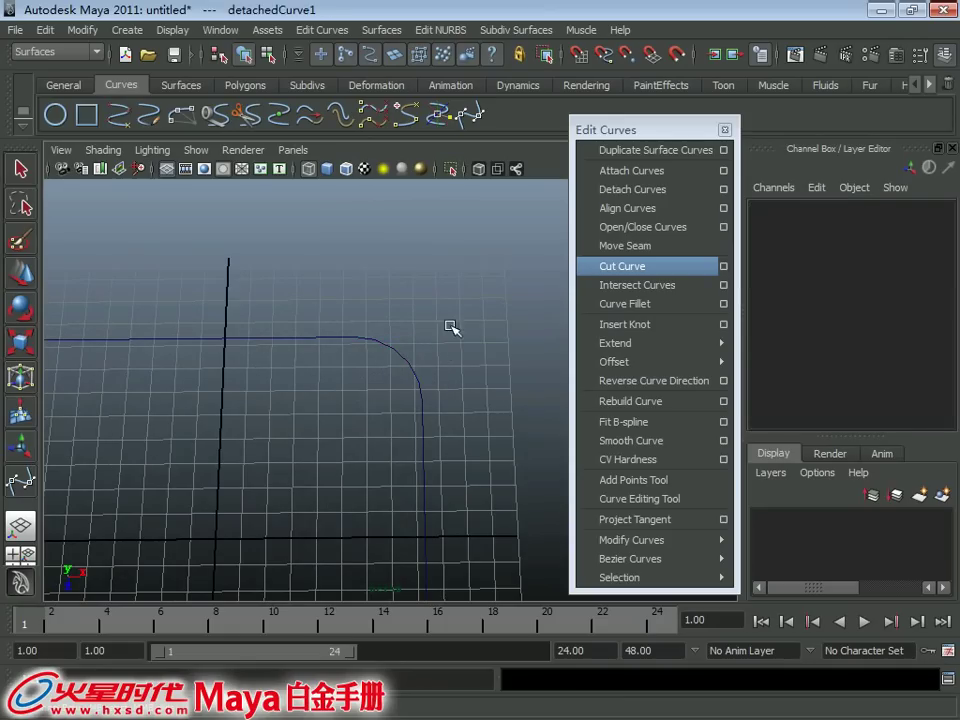
{"action": "left_click", "coordinate": [451, 327]}
{"action": "right_click_drag", "start_coordinate": [431, 321], "coordinate": [309, 357], "text": "alt"}
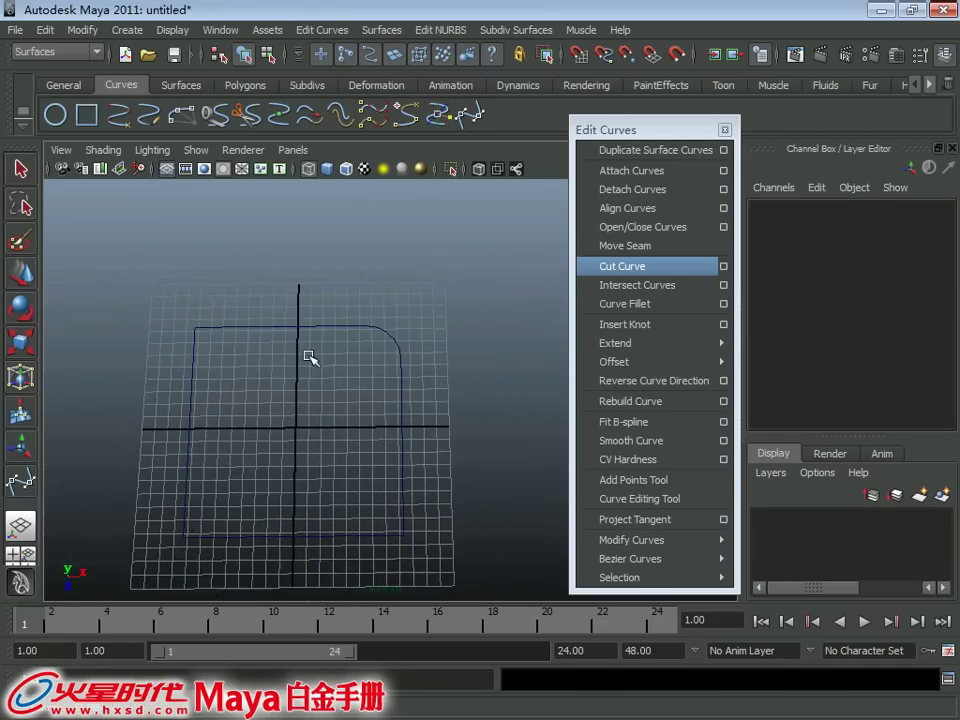
{"action": "middle_click_drag", "start_coordinate": [309, 357], "coordinate": [309, 379], "text": "alt"}
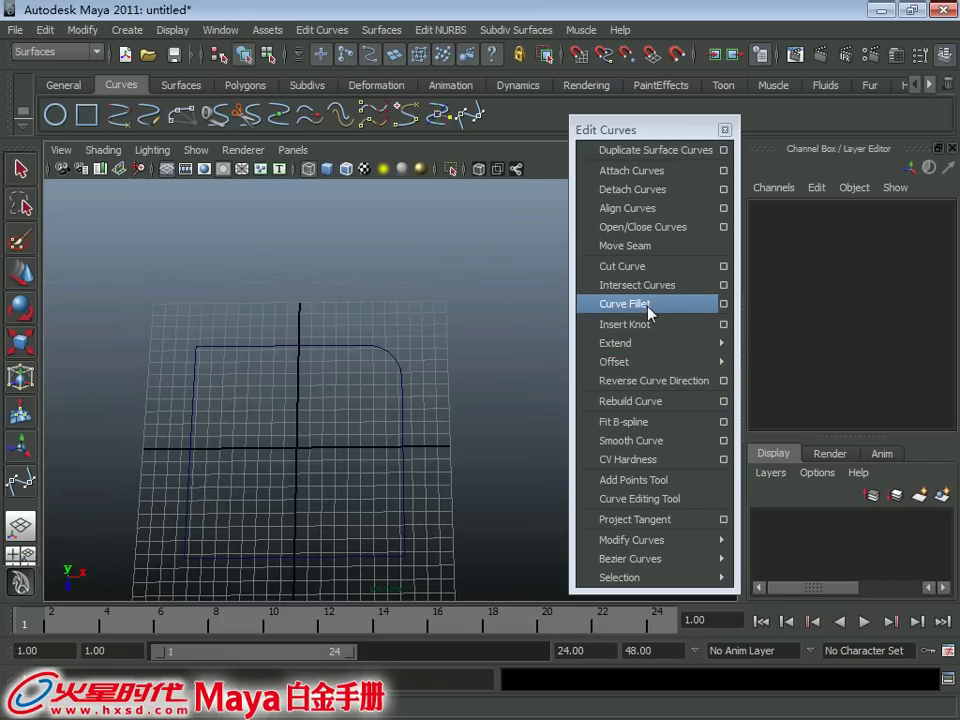
{"action": "right_click_drag", "start_coordinate": [390, 332], "coordinate": [373, 318], "text": "alt"}
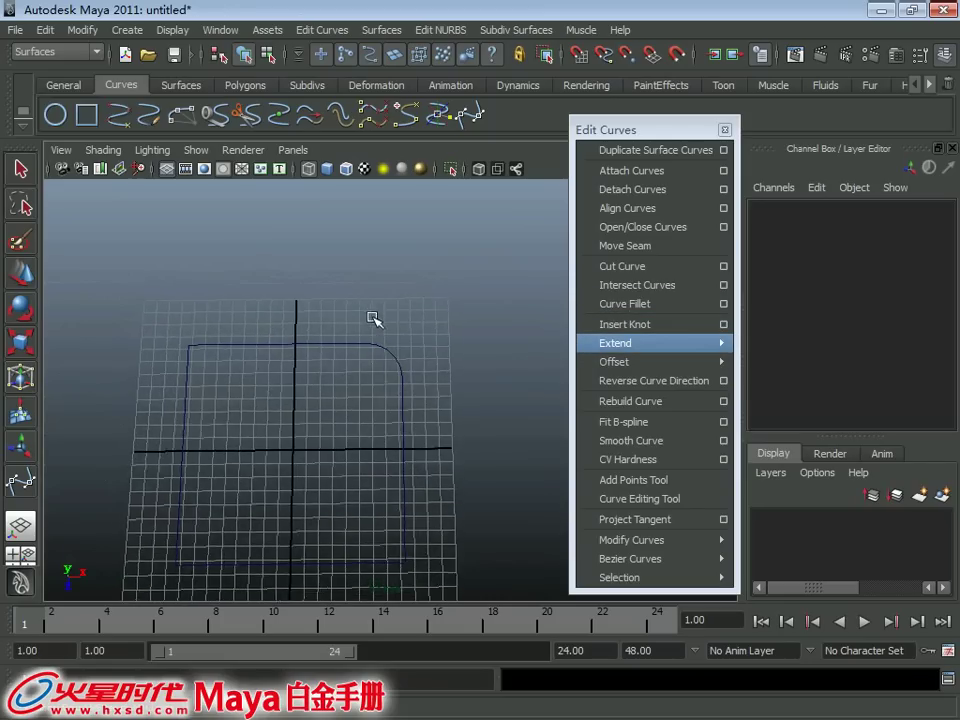
Start a new scene without saving and create a NURBS circle at the origin.
{"action": "key", "text": "ctrl+n"}
{"action": "left_click", "coordinate": [468, 372]}
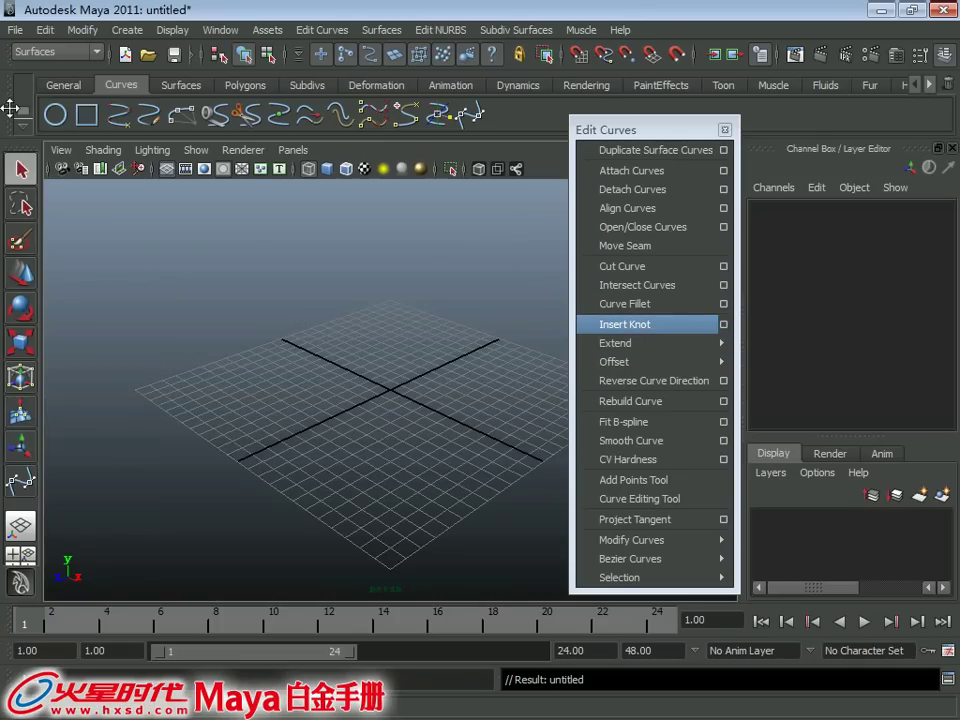
{"action": "left_click", "coordinate": [55, 114]}
Scale nurbsCircle1 uniformly to 7.25 and check its 8 spans, degree 3 attributes.
{"action": "key", "text": "w"}
{"action": "left_click_drag", "start_coordinate": [392, 400], "coordinate": [514, 446]}
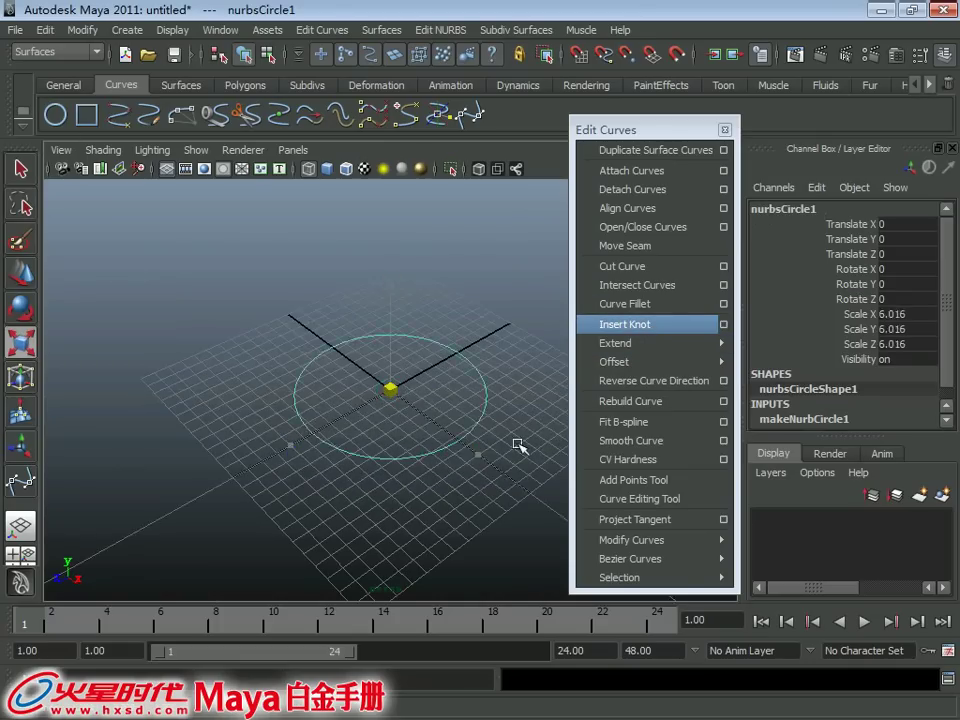
{"action": "left_click_drag", "start_coordinate": [444, 399], "coordinate": [338, 405], "text": "alt"}
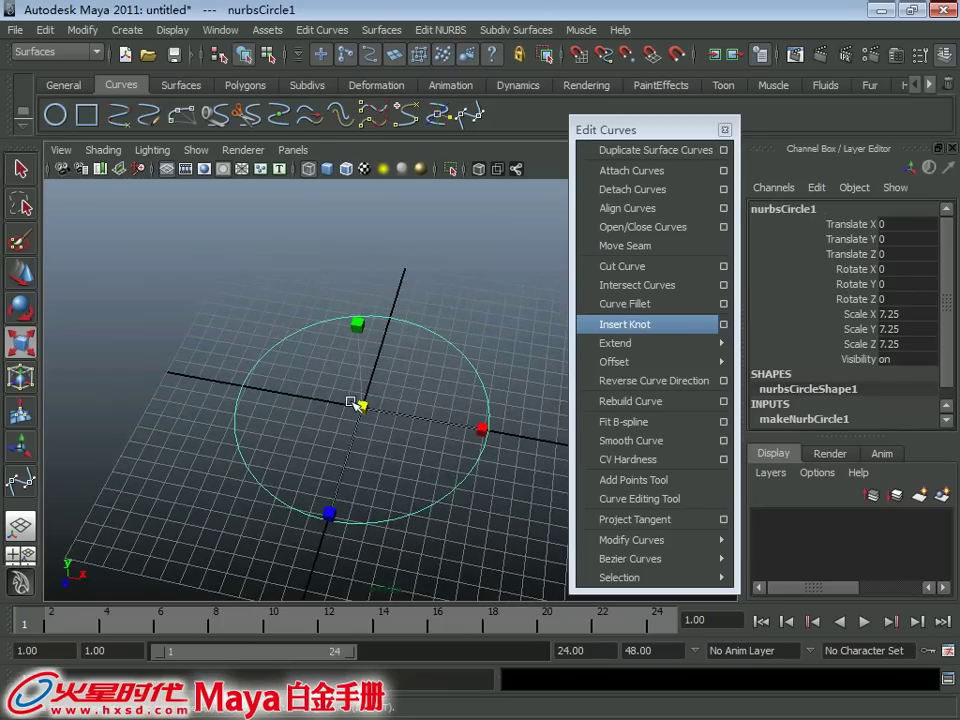
{"action": "key", "text": "ctrl+a"}
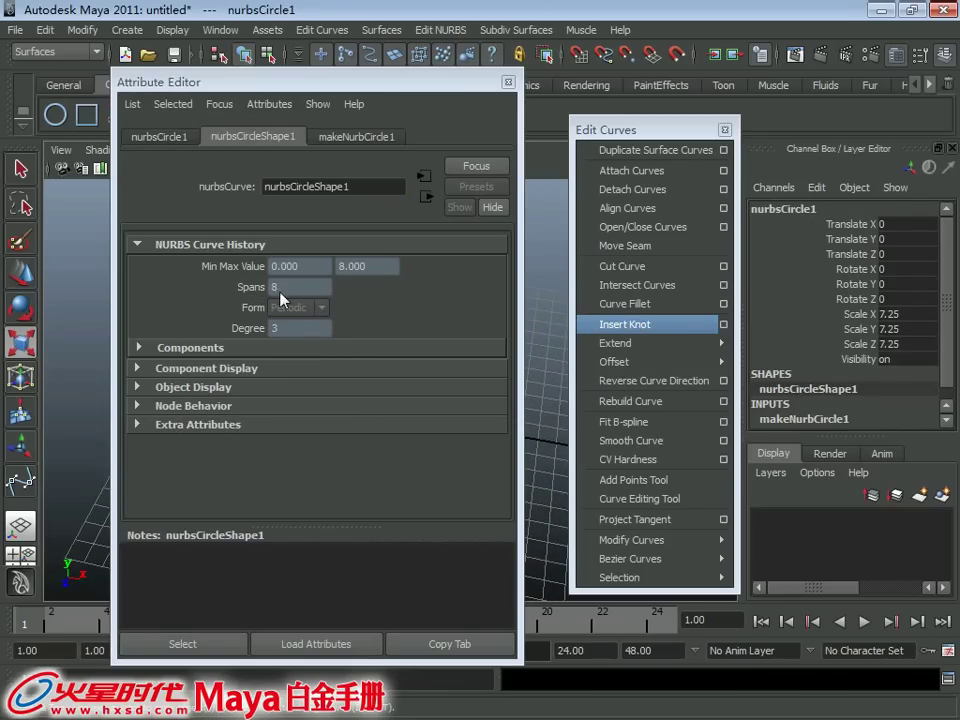
{"action": "left_click", "coordinate": [508, 82]}
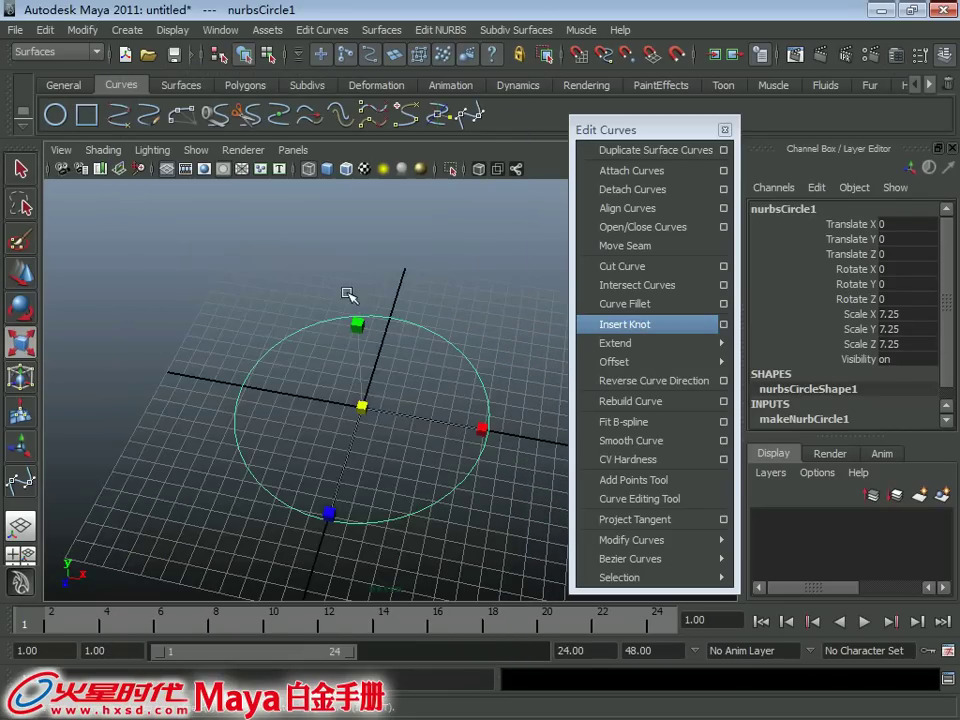
Box-select and clear the circle's CVs, press F8 for object mode, and open its marking menu.
{"action": "right_click_drag", "start_coordinate": [348, 293], "coordinate": [242, 272]}
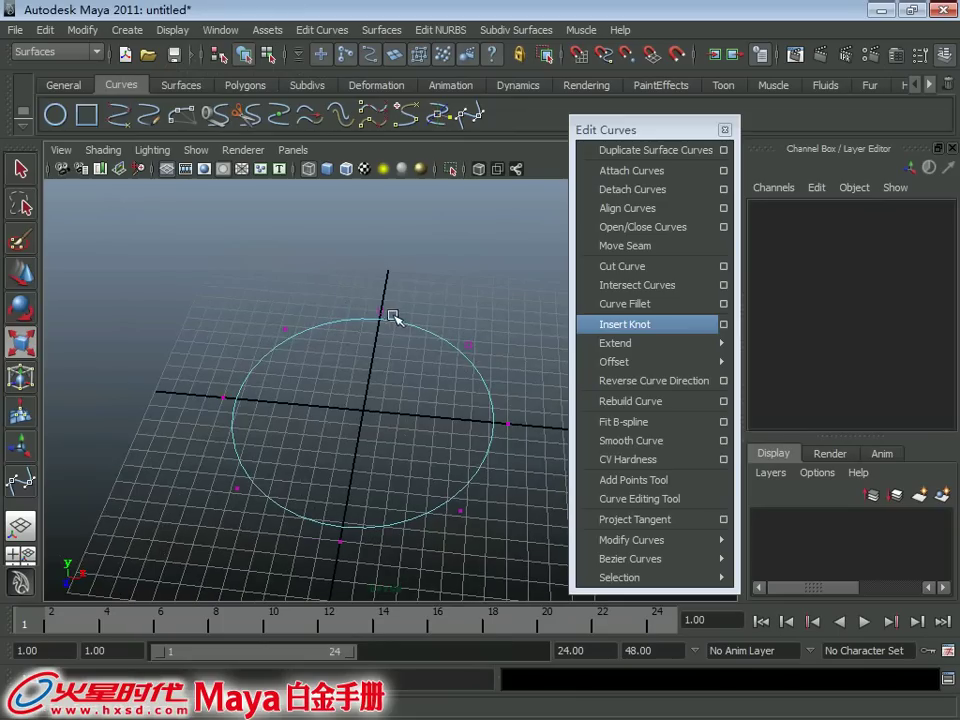
{"action": "mouse_move", "coordinate": [375, 286]}
{"action": "left_mouse_down"}
{"action": "mouse_move", "coordinate": [448, 360]}
{"action": "mouse_move", "coordinate": [540, 514]}
{"action": "left_mouse_up"}
{"action": "left_click_drag", "start_coordinate": [401, 463], "coordinate": [356, 435], "text": "alt"}
{"action": "key", "text": "q"}
{"action": "left_click", "coordinate": [305, 325]}
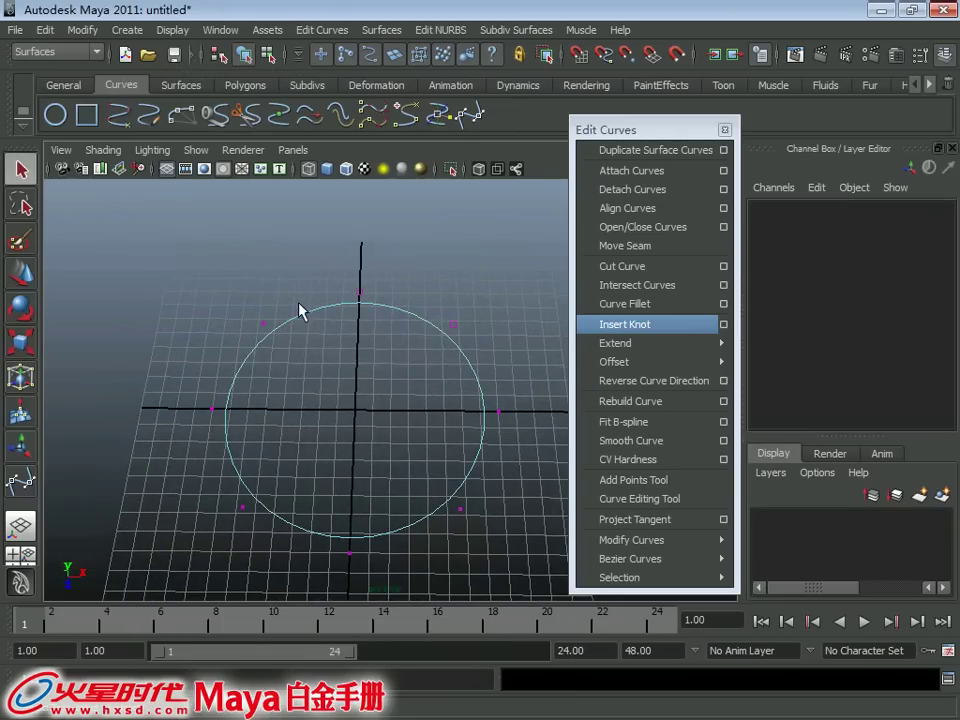
{"action": "key", "text": "F8"}
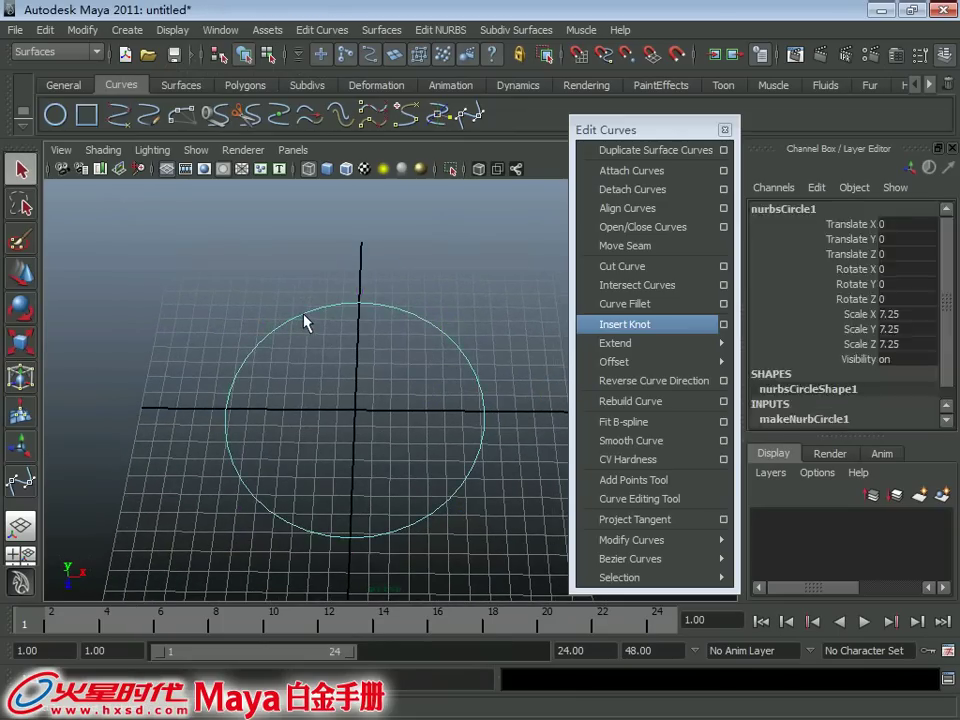
{"action": "right_click", "coordinate": [253, 360]}
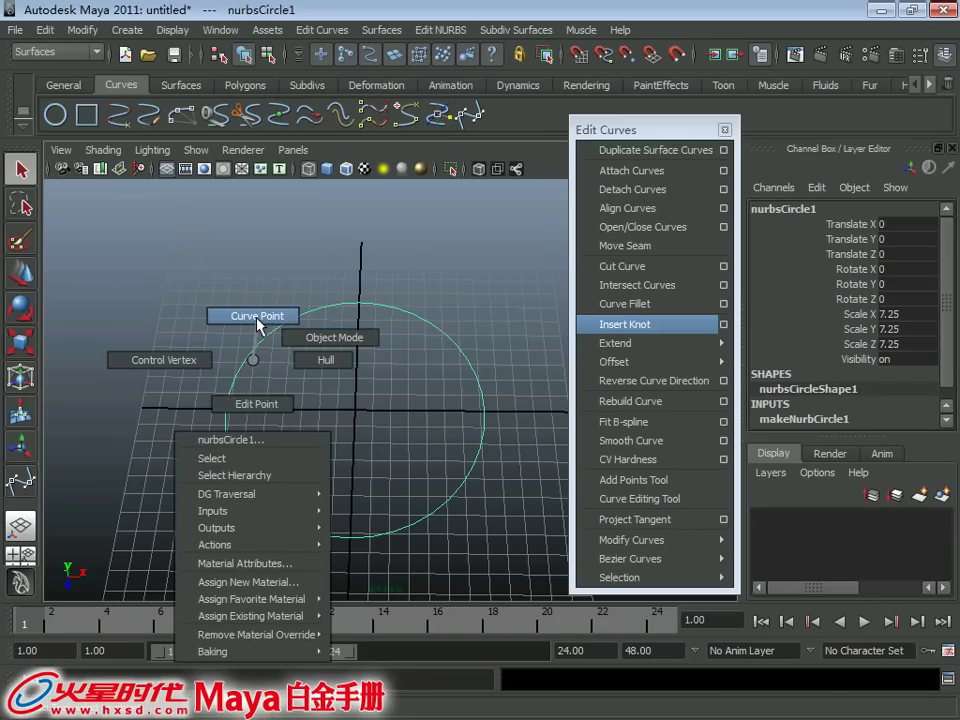
Pick Curve Points on the circle and insert four knots with Insert Knot.
{"action": "left_click", "coordinate": [258, 323]}
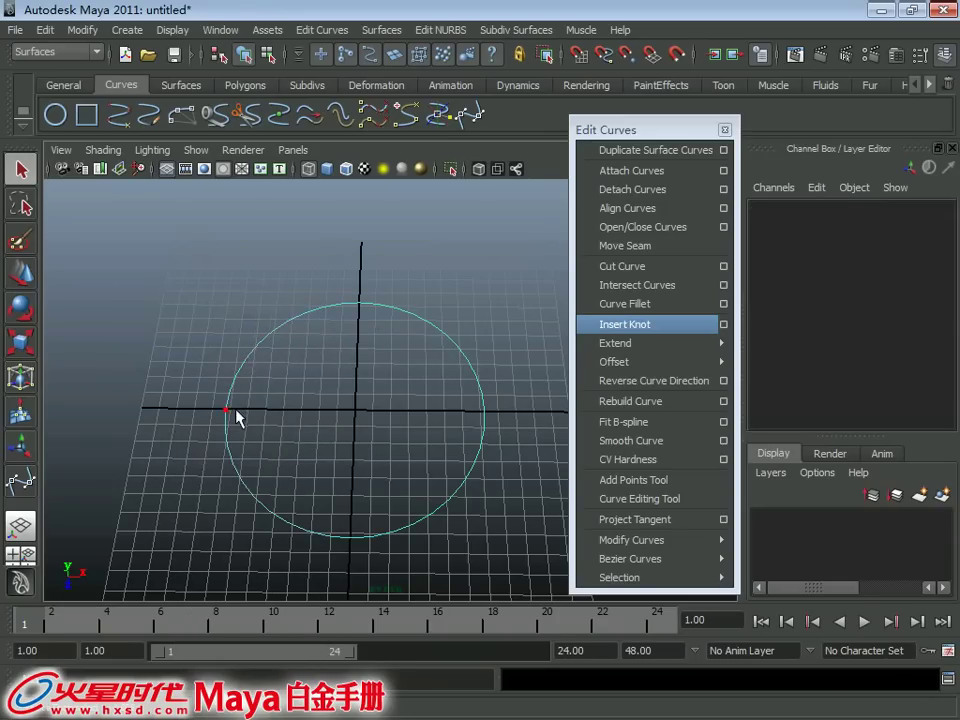
{"action": "left_click", "coordinate": [271, 360]}
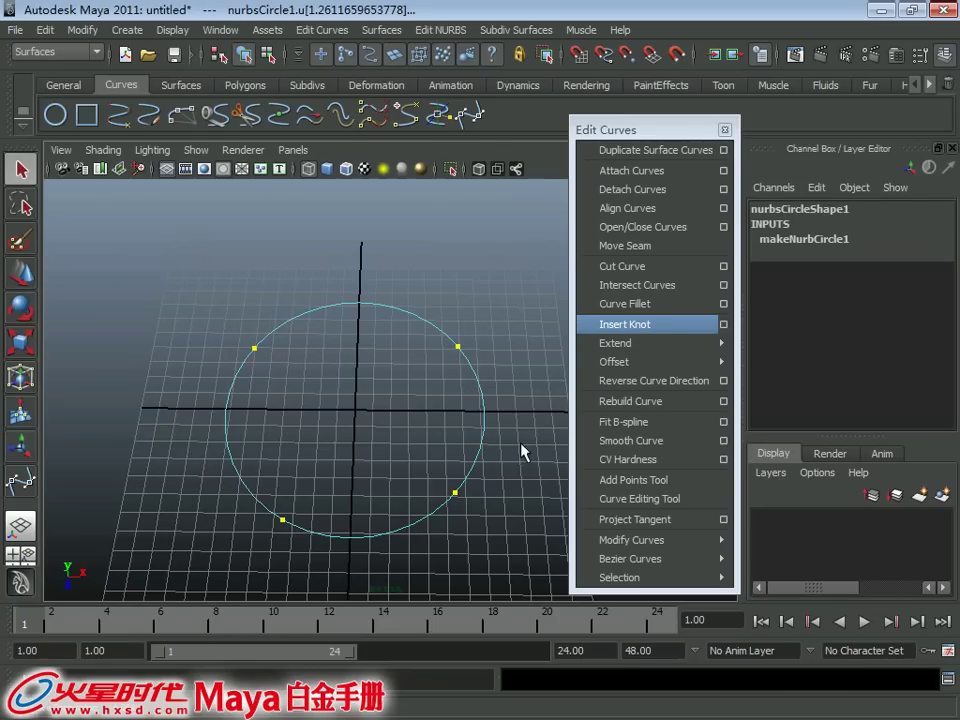
{"action": "left_click", "coordinate": [641, 335]}
Review insertKnotCurve1 and the circle's creation settings in the Attribute Editor.
{"action": "right_click", "coordinate": [368, 261]}
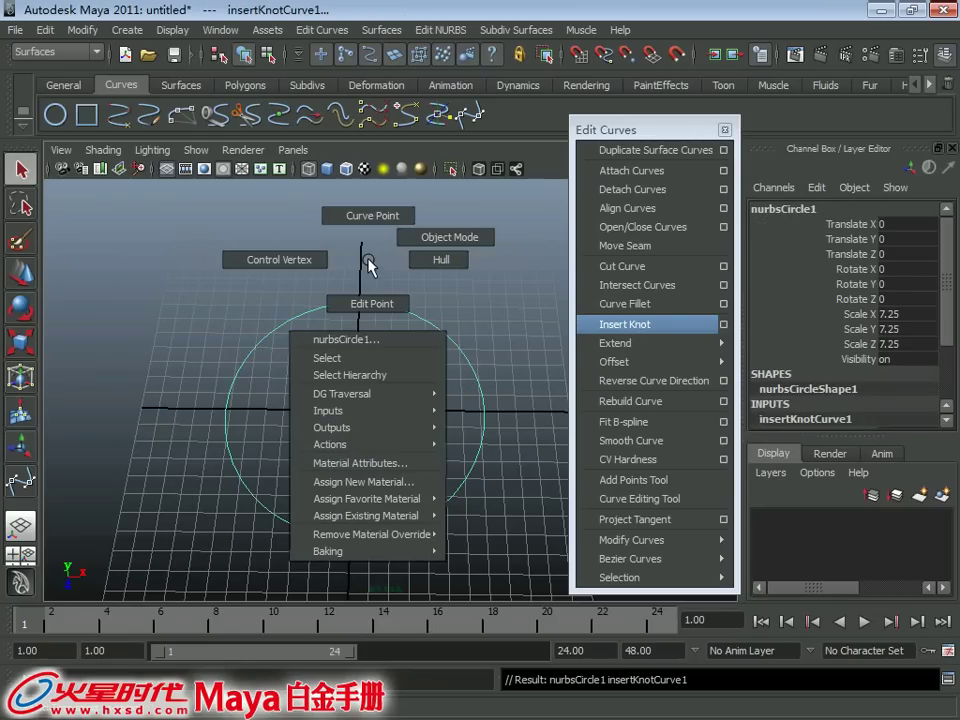
{"action": "key", "text": "ctrl+a"}
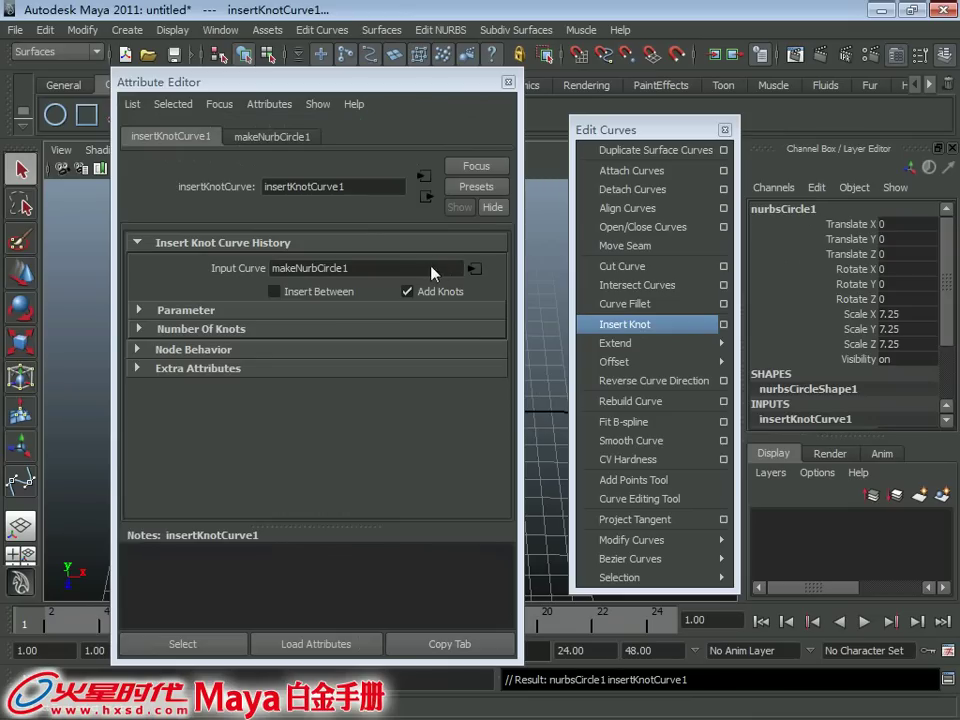
{"action": "left_click", "coordinate": [297, 138]}
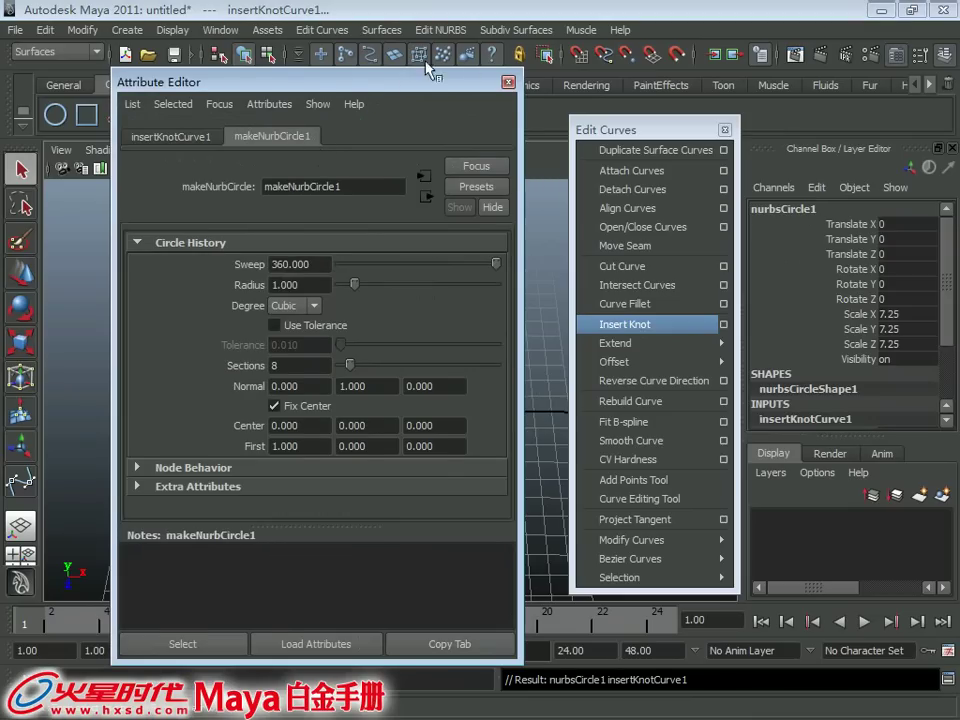
{"action": "left_click_drag", "start_coordinate": [396, 88], "coordinate": [364, 103]}
{"action": "left_click", "coordinate": [471, 94]}
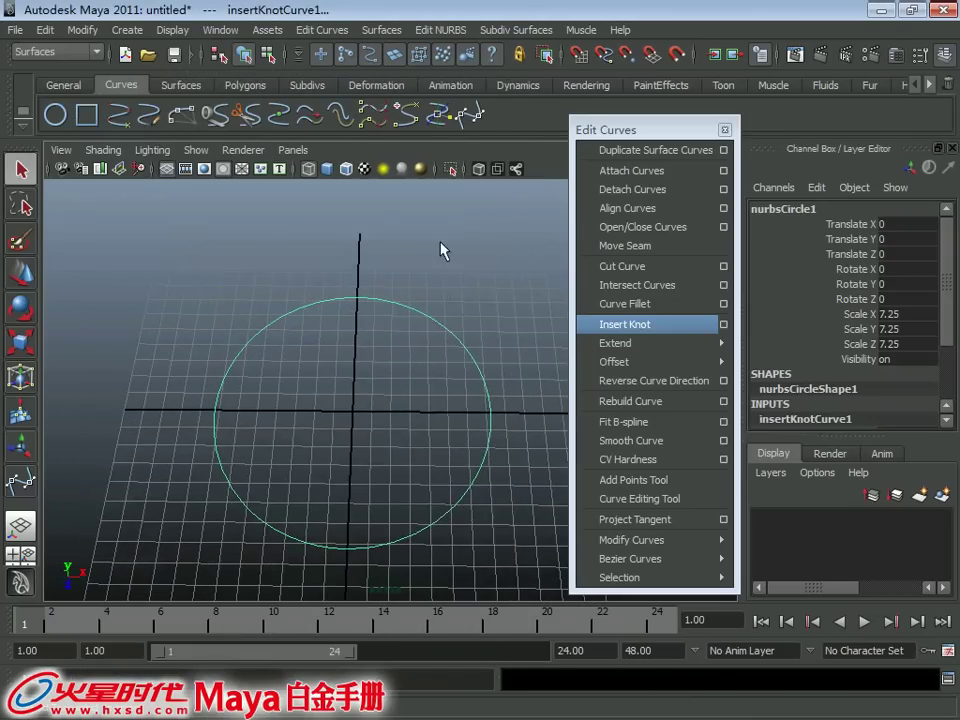
Test-move two of the circle's new CVs, undoing each move.
{"action": "mouse_move", "coordinate": [371, 231]}
{"action": "left_mouse_down", "text": "alt"}
{"action": "mouse_move", "coordinate": [336, 276]}
{"action": "mouse_move", "coordinate": [349, 319]}
{"action": "left_mouse_up", "text": "alt"}
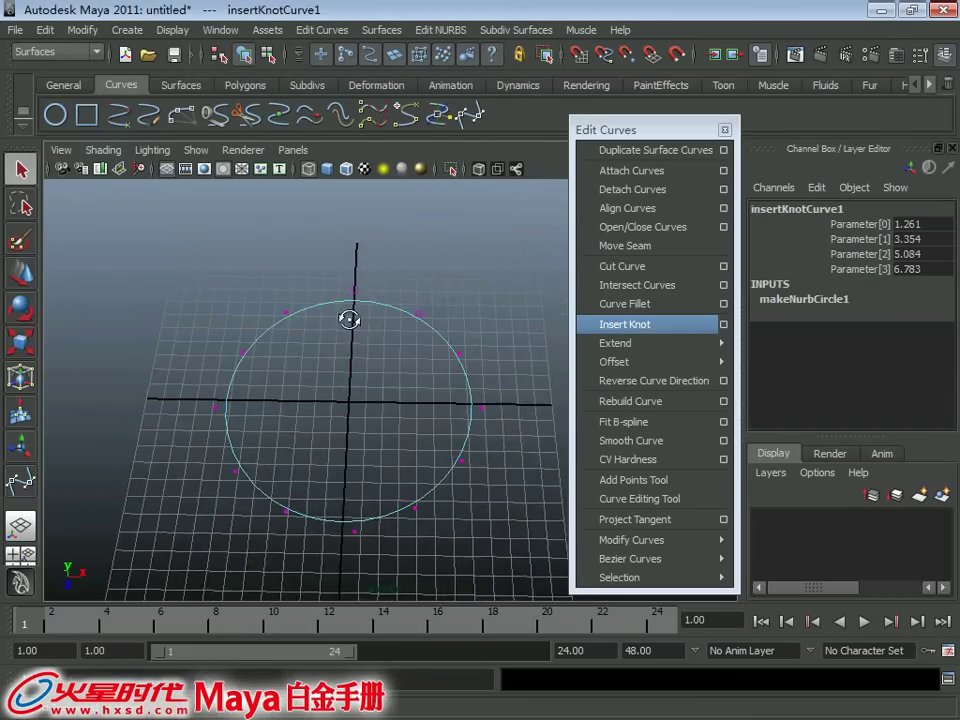
{"action": "left_click", "coordinate": [286, 305]}
{"action": "key", "text": "w"}
{"action": "left_click_drag", "start_coordinate": [286, 306], "coordinate": [278, 274]}
{"action": "key", "text": "ctrl+z"}
{"action": "left_click", "coordinate": [244, 347]}
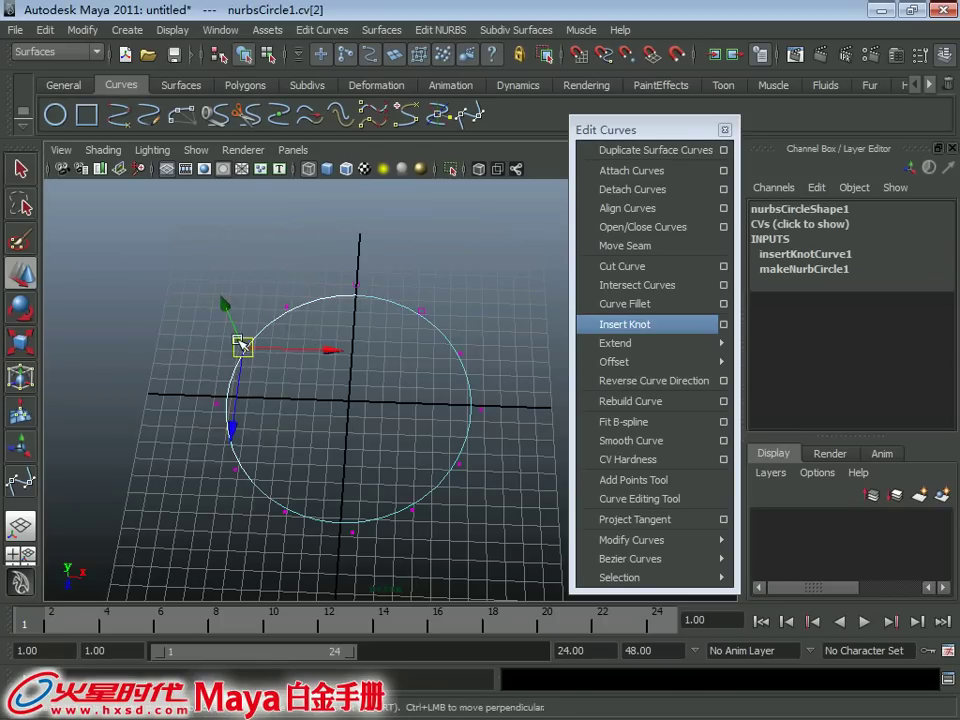
{"action": "left_click_drag", "start_coordinate": [243, 347], "coordinate": [252, 337]}
{"action": "key", "text": "ctrl+z"}
Select a right-side CV, return to object mode, deselect, and request a new scene.
{"action": "left_click_drag", "start_coordinate": [293, 457], "coordinate": [229, 435], "text": "alt"}
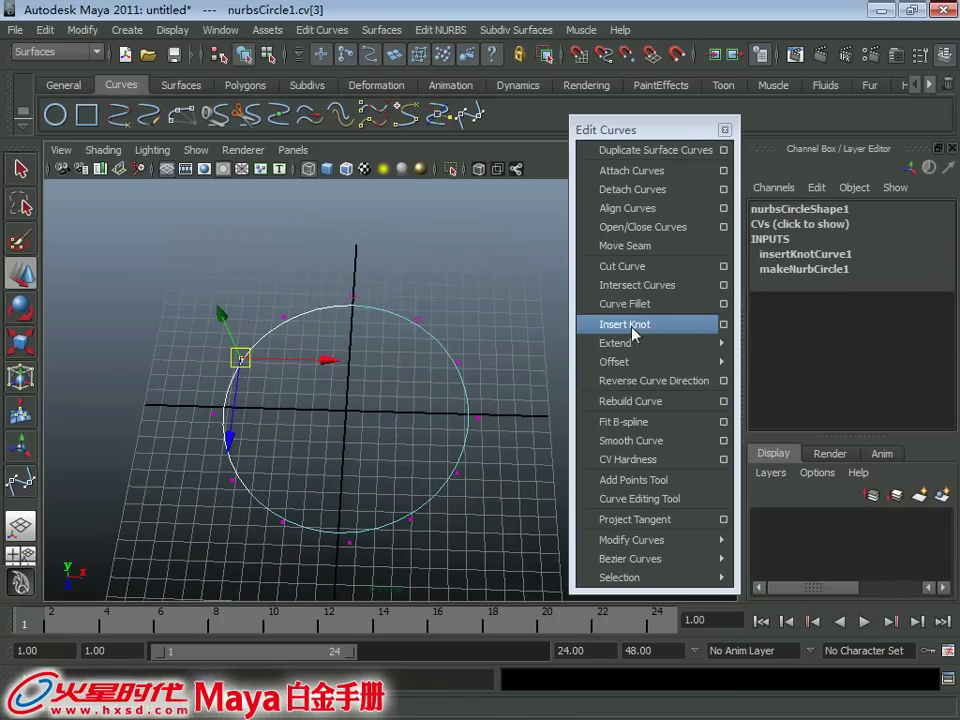
{"action": "middle_click_drag", "start_coordinate": [356, 380], "coordinate": [346, 385], "text": "alt"}
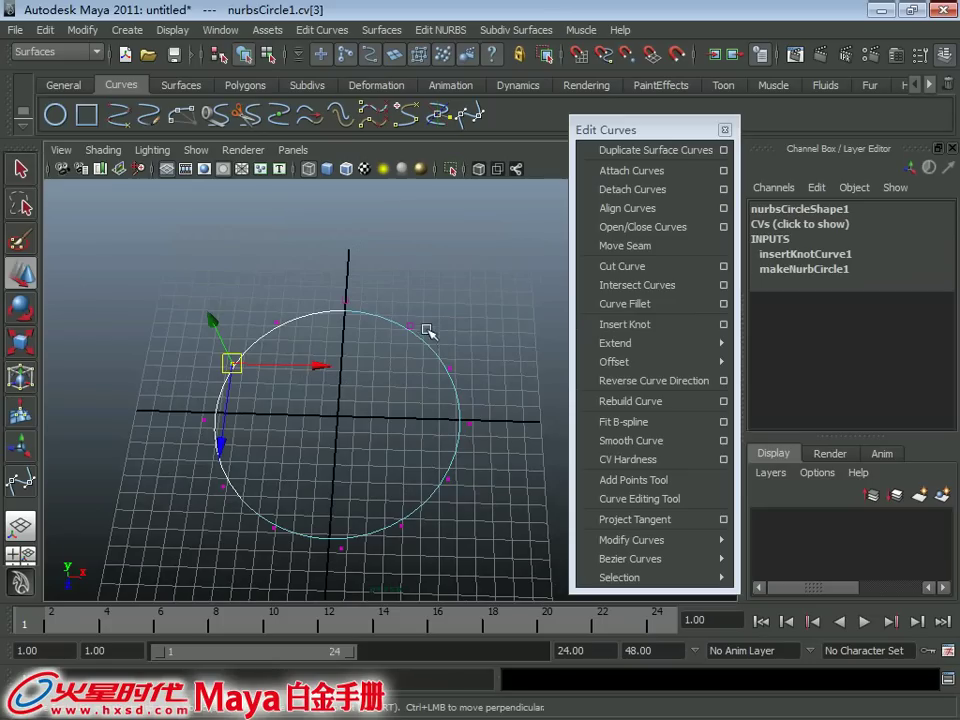
{"action": "left_click_drag", "start_coordinate": [428, 328], "coordinate": [484, 381]}
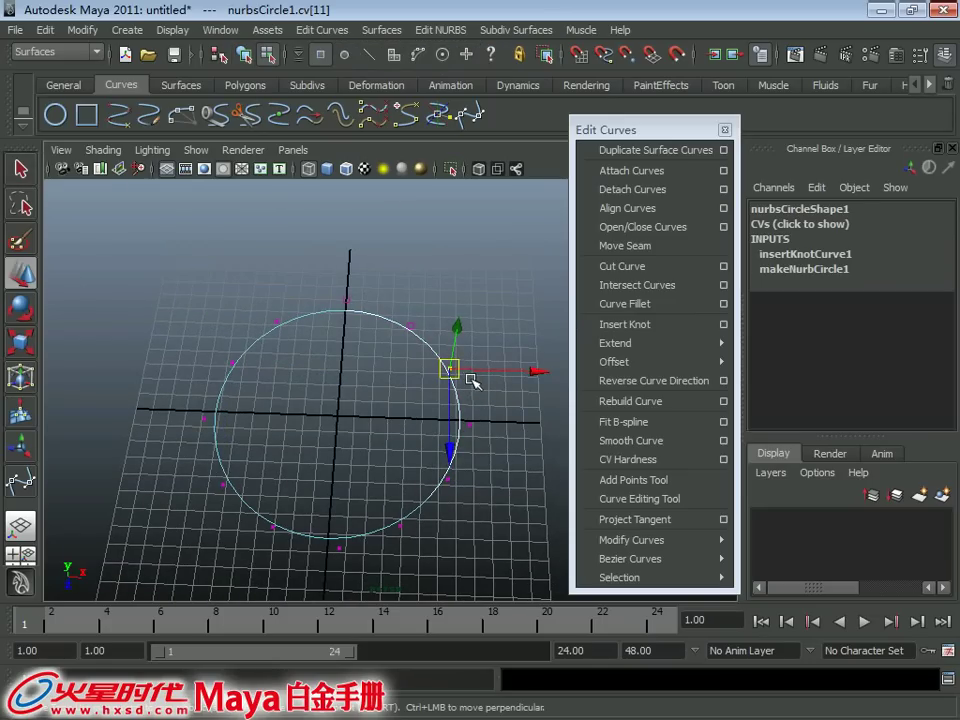
{"action": "key", "text": "F8"}
{"action": "left_click", "coordinate": [466, 379]}
{"action": "key", "text": "ctrl+n"}
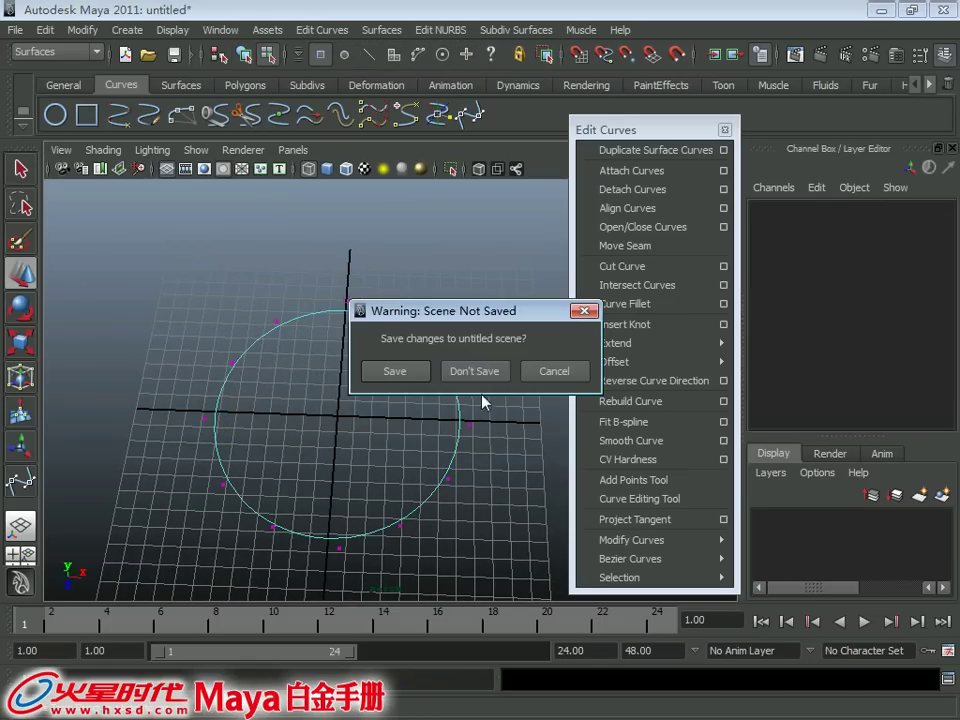
Discard the old scene, then create a NURBS square and scale it up.
{"action": "left_click", "coordinate": [478, 371]}
{"action": "mouse_move", "coordinate": [620, 343]}
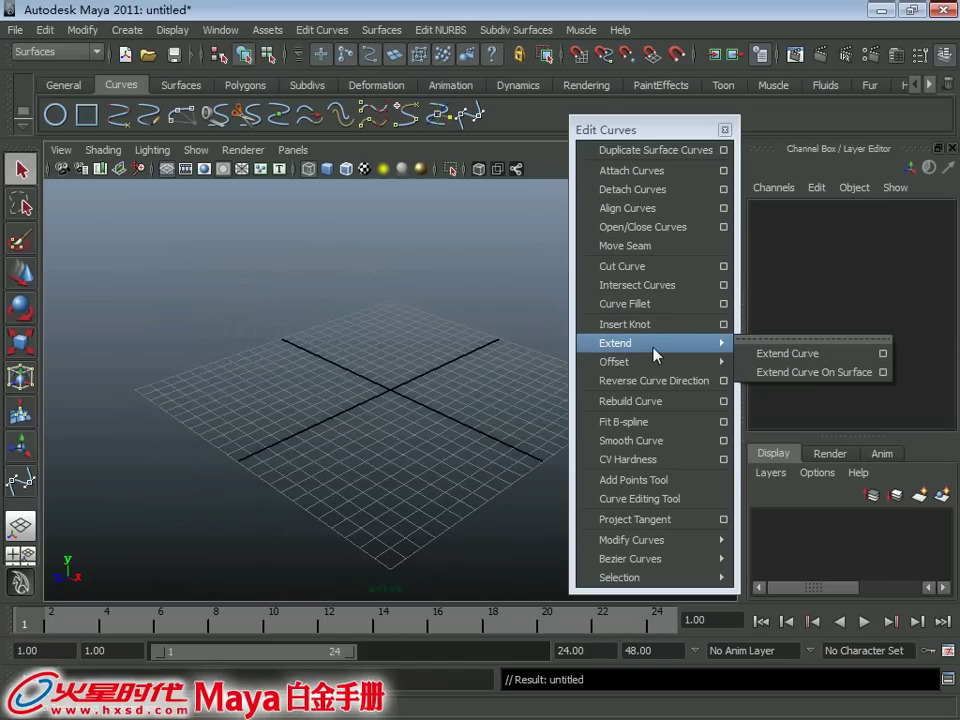
{"action": "left_click", "coordinate": [840, 358]}
{"action": "mouse_move", "coordinate": [304, 368]}
{"action": "left_mouse_down", "text": "alt"}
{"action": "mouse_move", "coordinate": [313, 395]}
{"action": "mouse_move", "coordinate": [330, 380]}
{"action": "left_mouse_up", "text": "alt"}
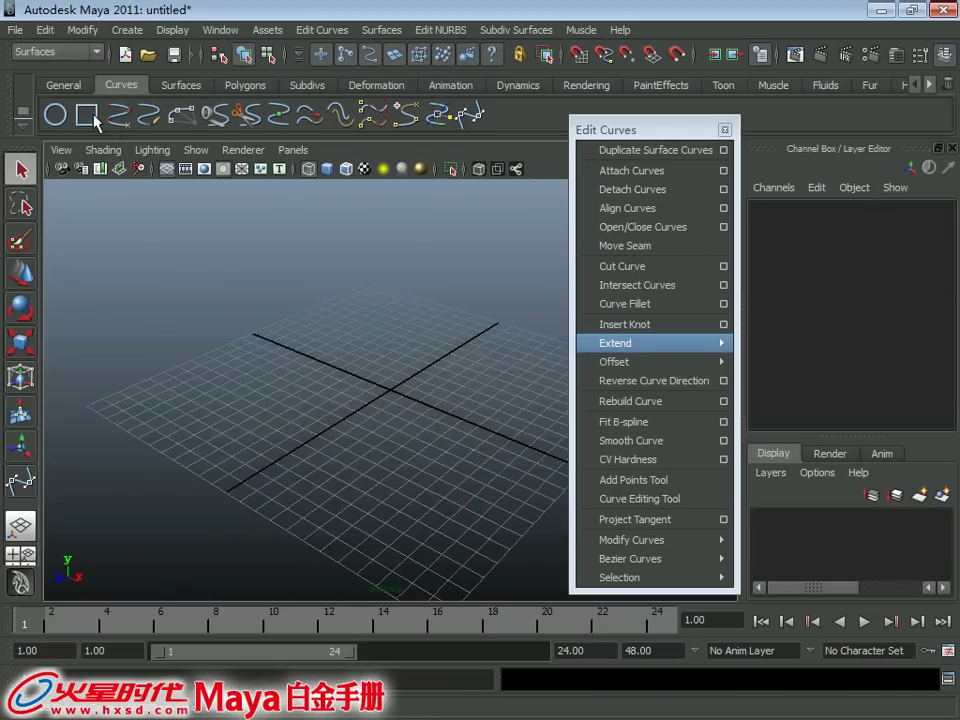
{"action": "left_click", "coordinate": [87, 114]}
{"action": "key", "text": "r"}
{"action": "mouse_move", "coordinate": [392, 403]}
{"action": "left_mouse_down"}
{"action": "mouse_move", "coordinate": [514, 407]}
{"action": "mouse_move", "coordinate": [429, 411]}
{"action": "left_mouse_up"}
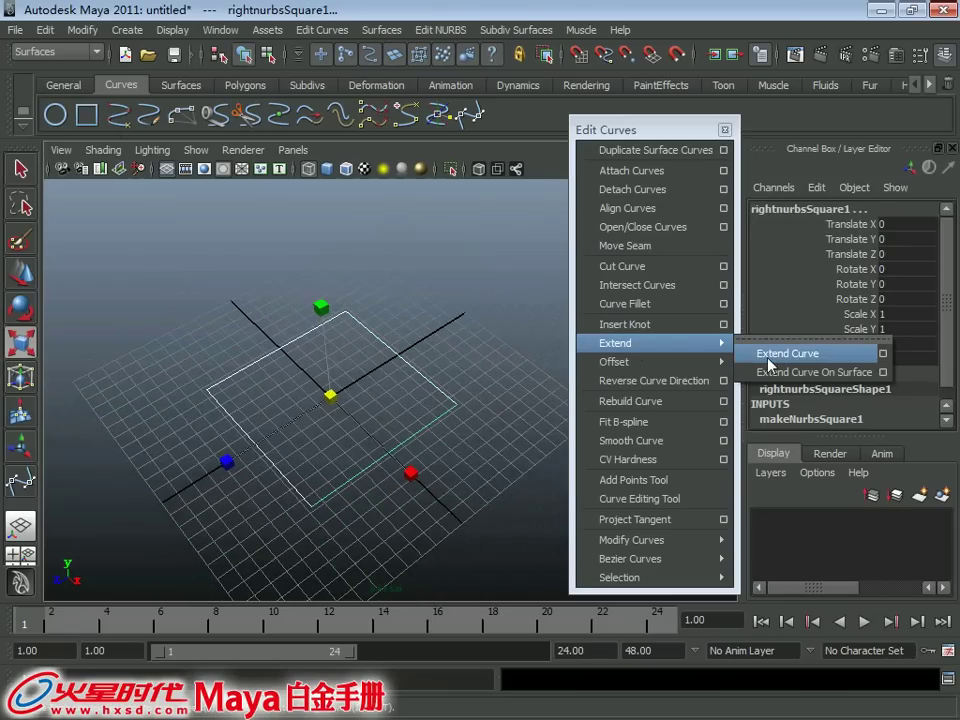
Extend the square's curves with Extend Curve and inspect extendCurve1 in the Channel Box.
{"action": "left_click", "coordinate": [770, 355]}
{"action": "mouse_move", "coordinate": [360, 390]}
{"action": "left_mouse_down", "text": "alt"}
{"action": "mouse_move", "coordinate": [303, 388]}
{"action": "mouse_move", "coordinate": [242, 439]}
{"action": "mouse_move", "coordinate": [240, 409]}
{"action": "mouse_move", "coordinate": [189, 428]}
{"action": "left_mouse_up", "text": "alt"}
{"action": "left_click", "coordinate": [205, 418]}
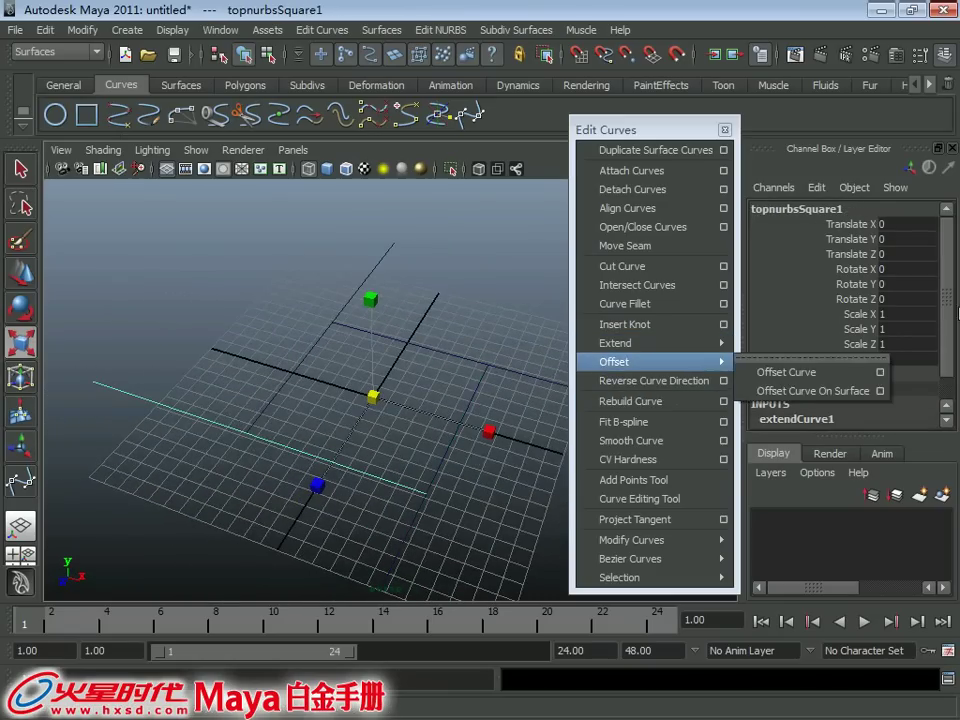
{"action": "mouse_move", "coordinate": [945, 378]}
{"action": "left_mouse_down"}
{"action": "mouse_move", "coordinate": [945, 392]}
{"action": "mouse_move", "coordinate": [950, 355]}
{"action": "left_mouse_up"}
{"action": "left_click", "coordinate": [829, 407]}
{"action": "scroll", "coordinate": [797, 321], "scroll_direction": "up", "scroll_amount": 1}
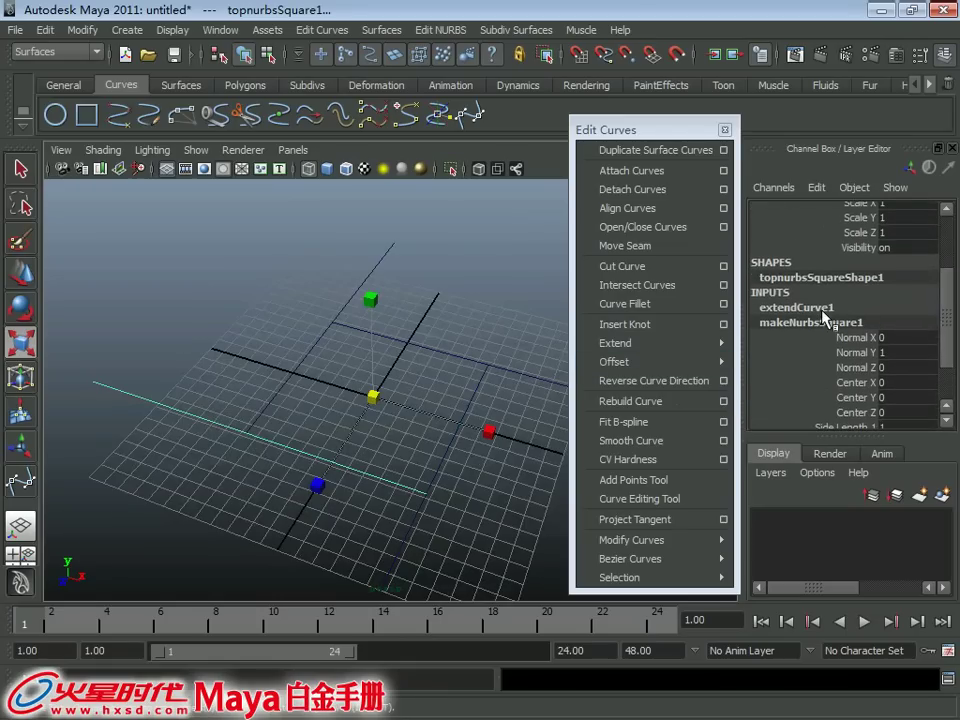
{"action": "left_click", "coordinate": [800, 305]}
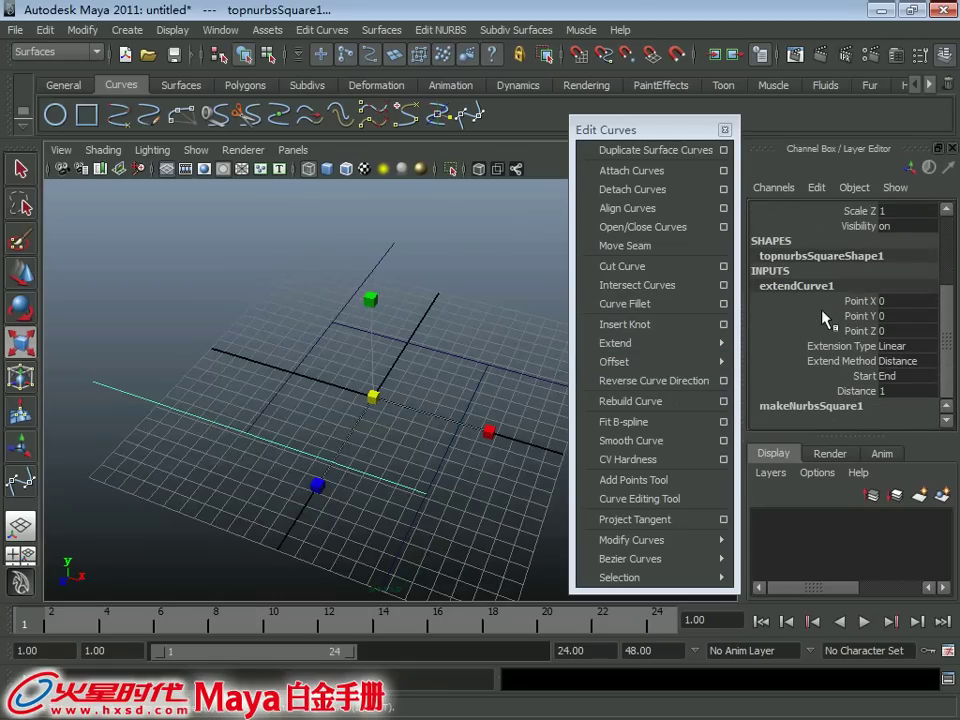
Select the square's left and bottom sides, then discard the scene for an empty one.
{"action": "left_click_drag", "start_coordinate": [340, 380], "coordinate": [273, 376], "text": "alt"}
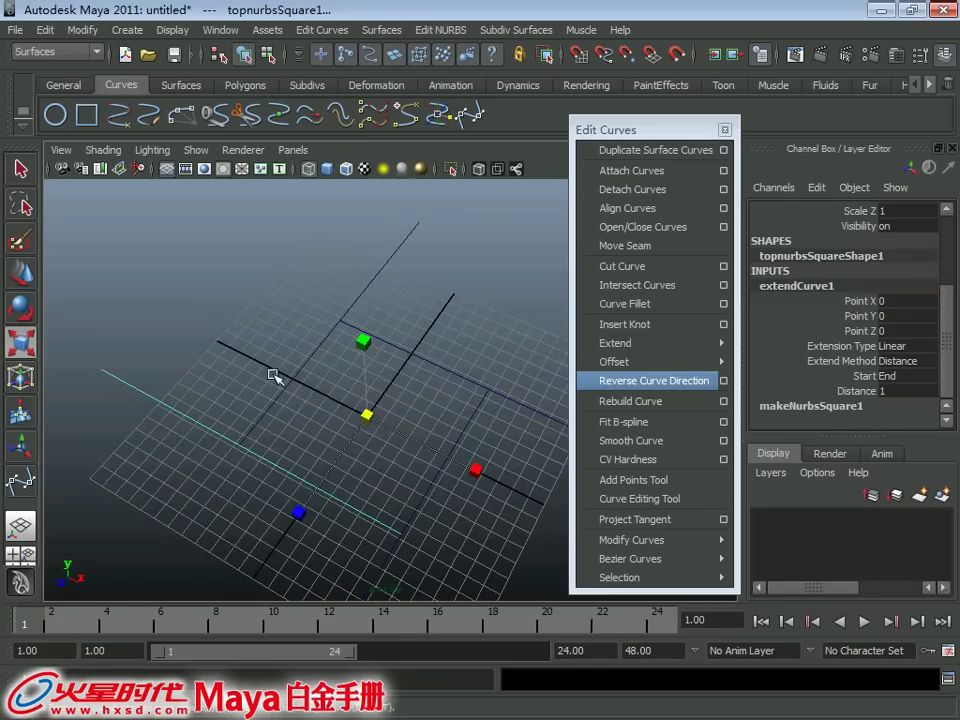
{"action": "left_click", "coordinate": [287, 387]}
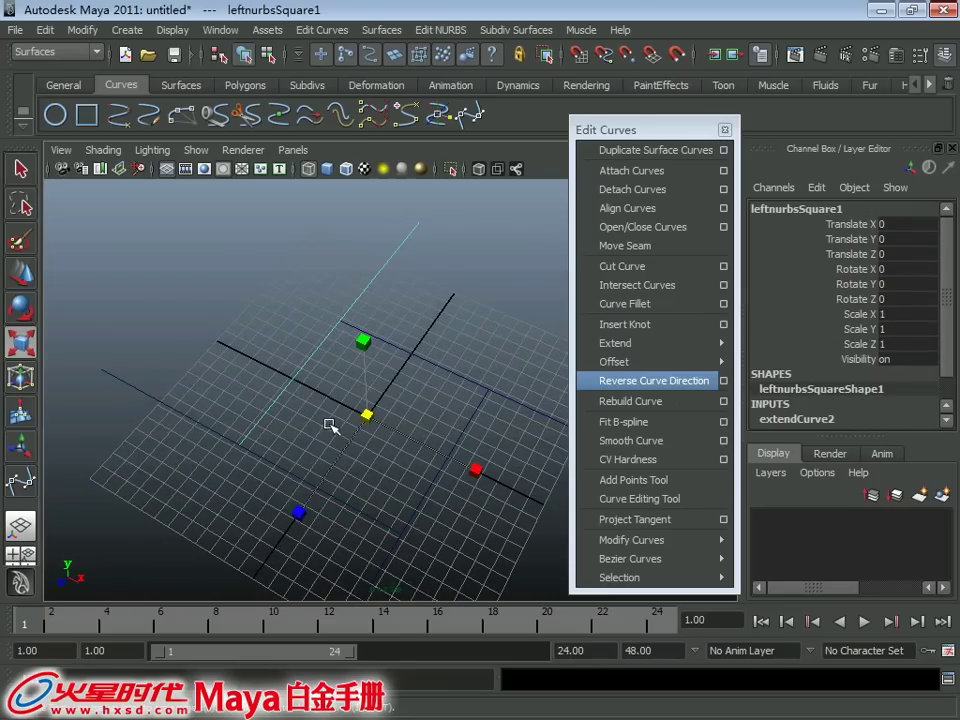
{"action": "left_click", "coordinate": [393, 358]}
{"action": "mouse_move", "coordinate": [403, 377]}
{"action": "left_mouse_down", "text": "alt"}
{"action": "mouse_move", "coordinate": [326, 327]}
{"action": "mouse_move", "coordinate": [306, 300]}
{"action": "left_mouse_up", "text": "alt"}
{"action": "key", "text": "w"}
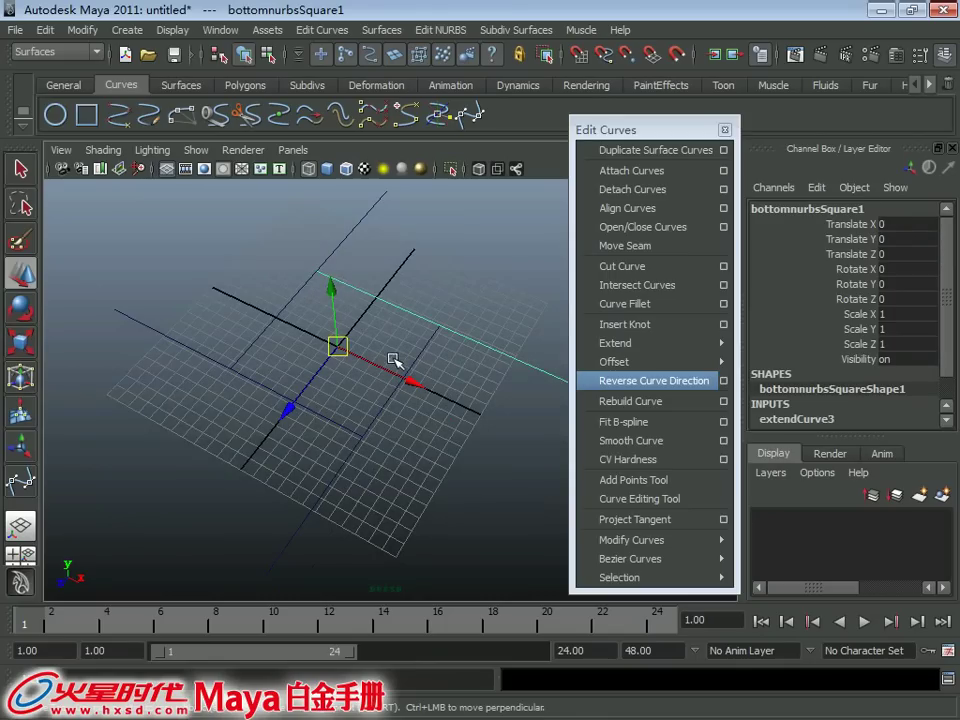
{"action": "left_click_drag", "start_coordinate": [421, 357], "coordinate": [382, 320], "text": "alt"}
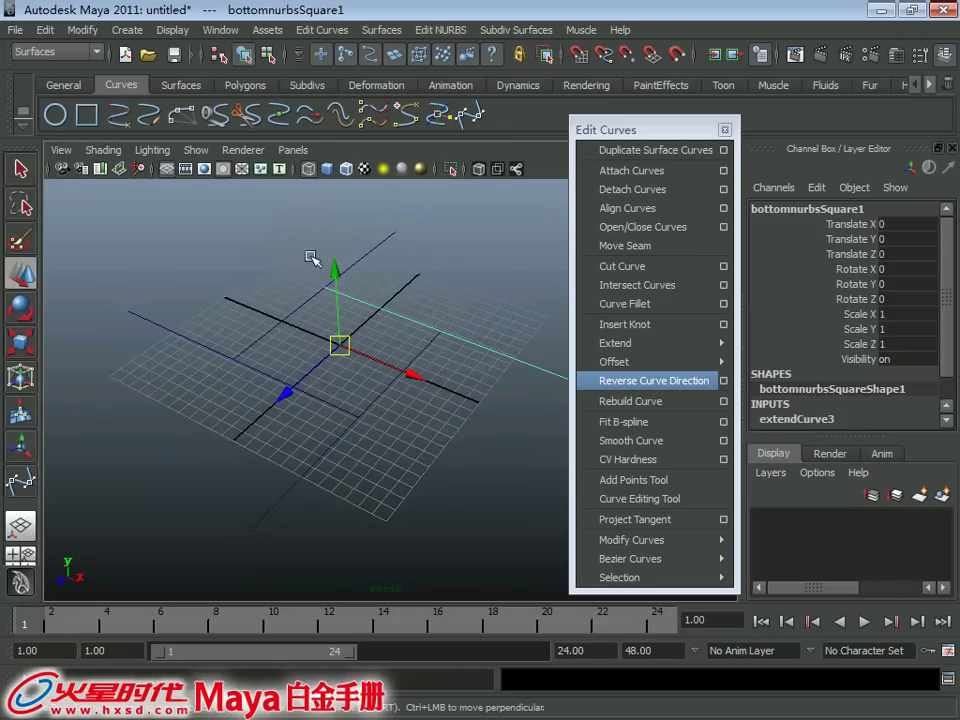
{"action": "left_click_drag", "start_coordinate": [313, 394], "coordinate": [295, 382], "text": "alt"}
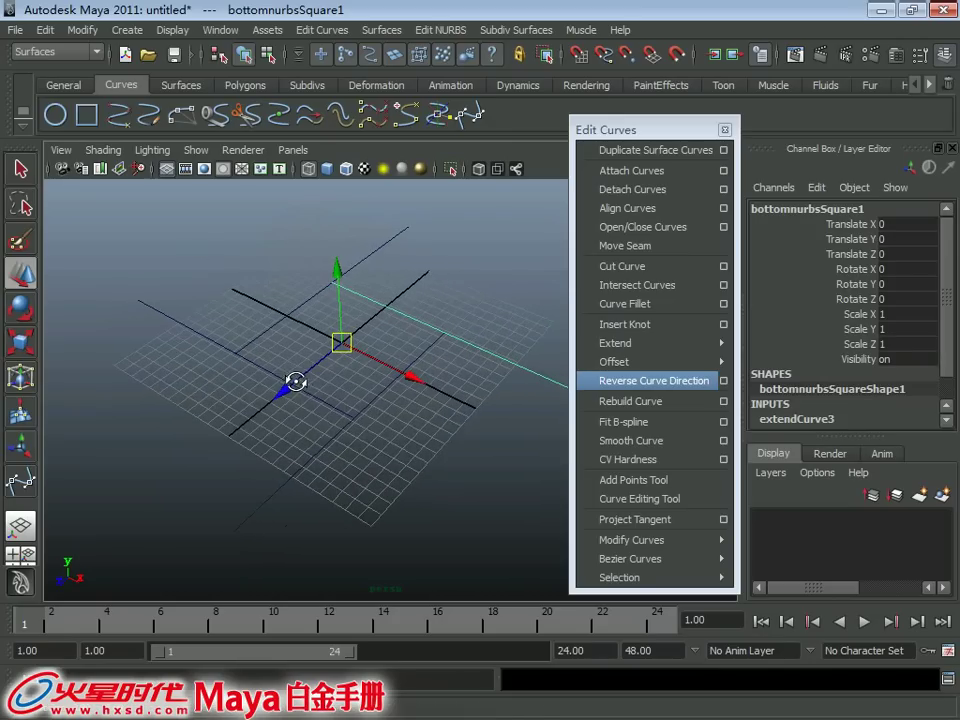
{"action": "key", "text": "ctrl+n"}
{"action": "left_click", "coordinate": [466, 371]}
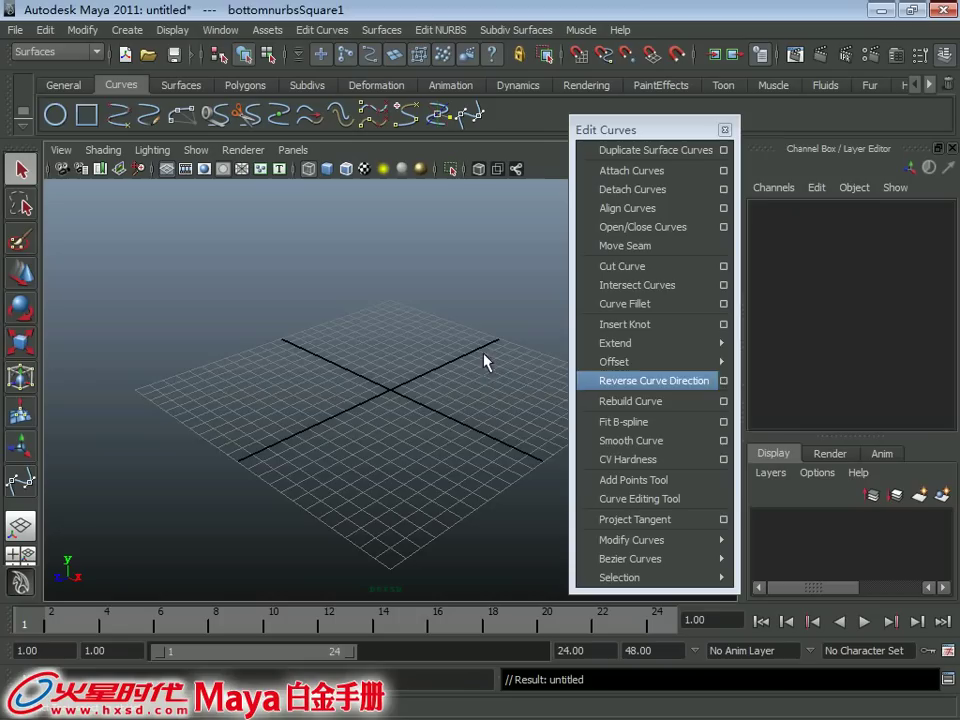
{"action": "mouse_move", "coordinate": [650, 343]}
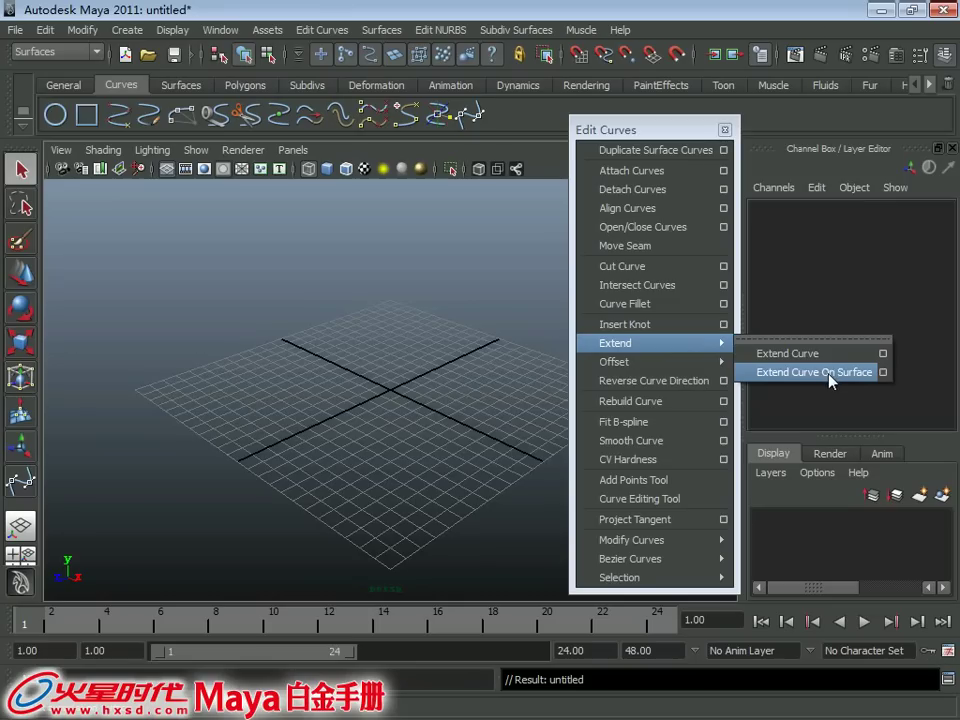
Create a NURBS sphere from the Surfaces shelf and scale it to 1.711.
{"action": "left_click", "coordinate": [181, 85]}
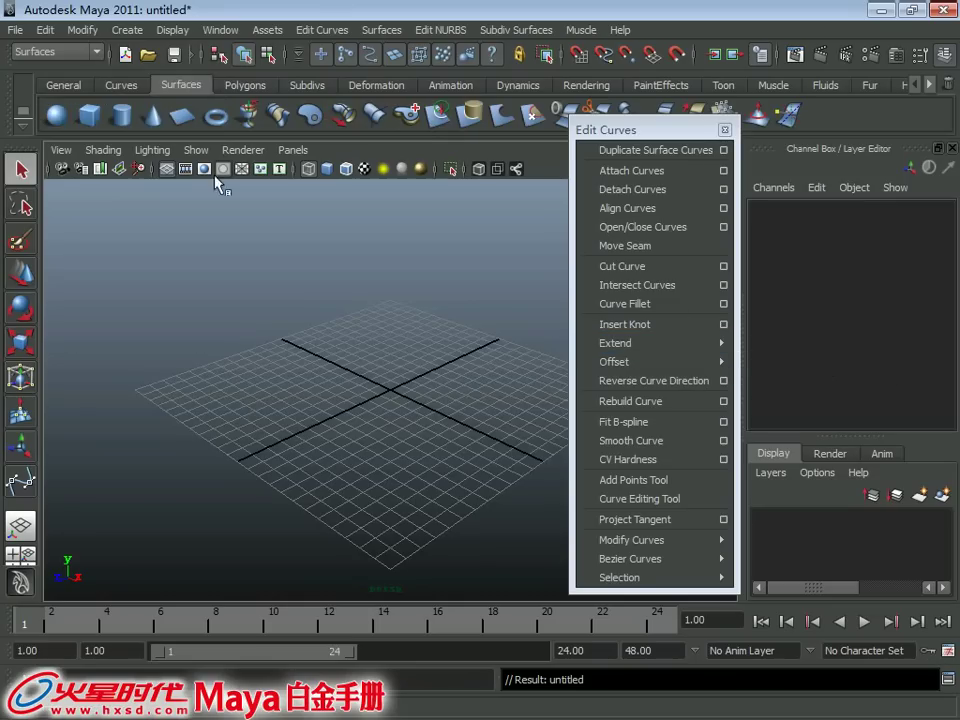
{"action": "left_click", "coordinate": [56, 116]}
{"action": "mouse_move", "coordinate": [443, 428]}
{"action": "right_mouse_down", "text": "alt"}
{"action": "mouse_move", "coordinate": [507, 529]}
{"action": "mouse_move", "coordinate": [420, 446]}
{"action": "mouse_move", "coordinate": [428, 456]}
{"action": "mouse_move", "coordinate": [420, 396]}
{"action": "right_mouse_up", "text": "alt"}
{"action": "key", "text": "r"}
{"action": "left_click_drag", "start_coordinate": [394, 392], "coordinate": [95, 8]}
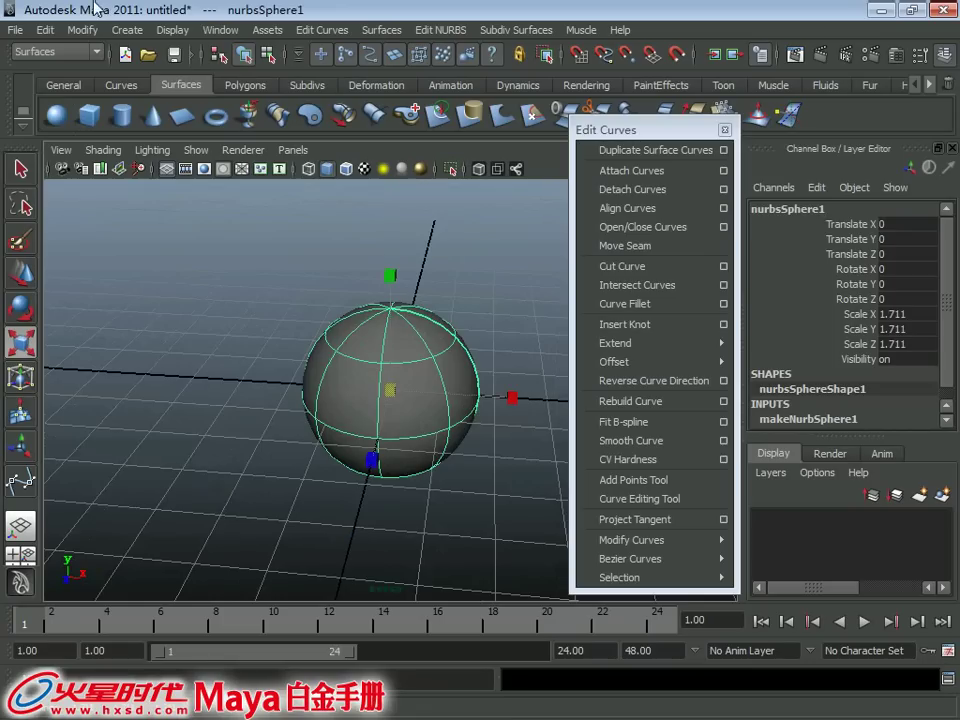
Make the sphere live and draw a four-point CV curve on its surface.
{"action": "left_click", "coordinate": [519, 53]}
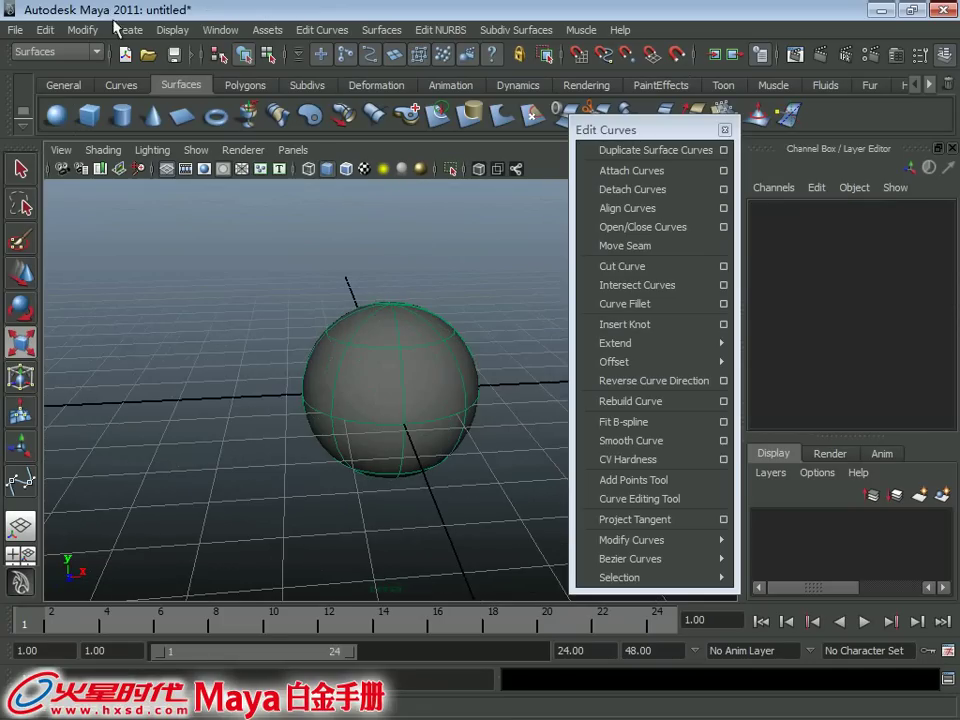
{"action": "left_click", "coordinate": [125, 29]}
{"action": "left_click", "coordinate": [160, 171]}
{"action": "left_click", "coordinate": [392, 356]}
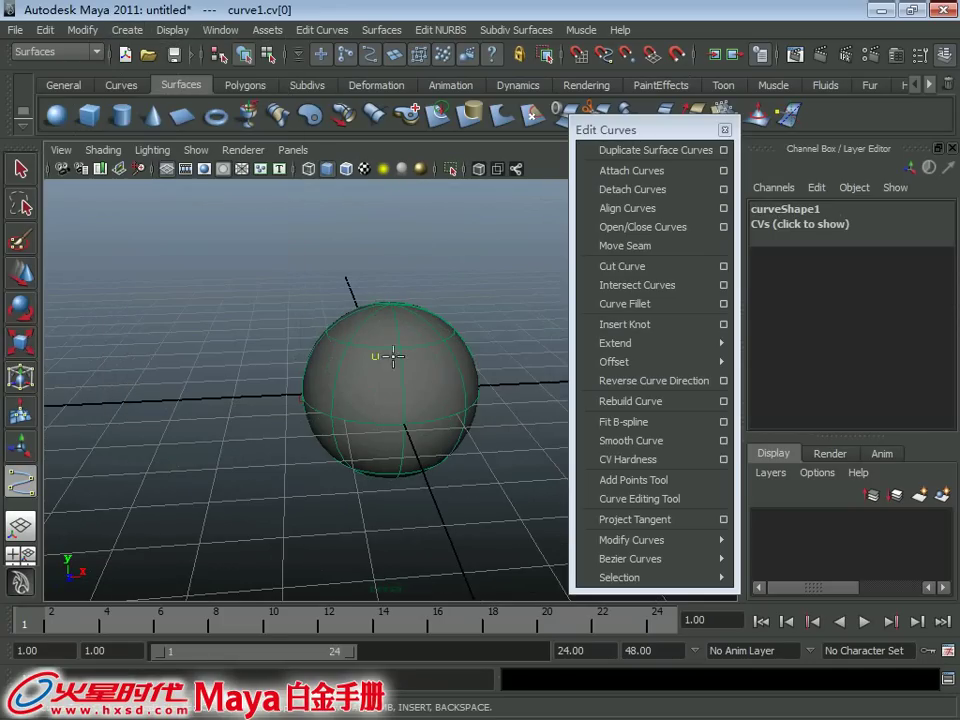
{"action": "left_click", "coordinate": [439, 407]}
{"action": "left_click", "coordinate": [321, 317]}
{"action": "left_click_drag", "start_coordinate": [321, 317], "coordinate": [403, 349], "text": "alt"}
{"action": "left_click", "coordinate": [403, 349]}
{"action": "key", "text": "Return"}
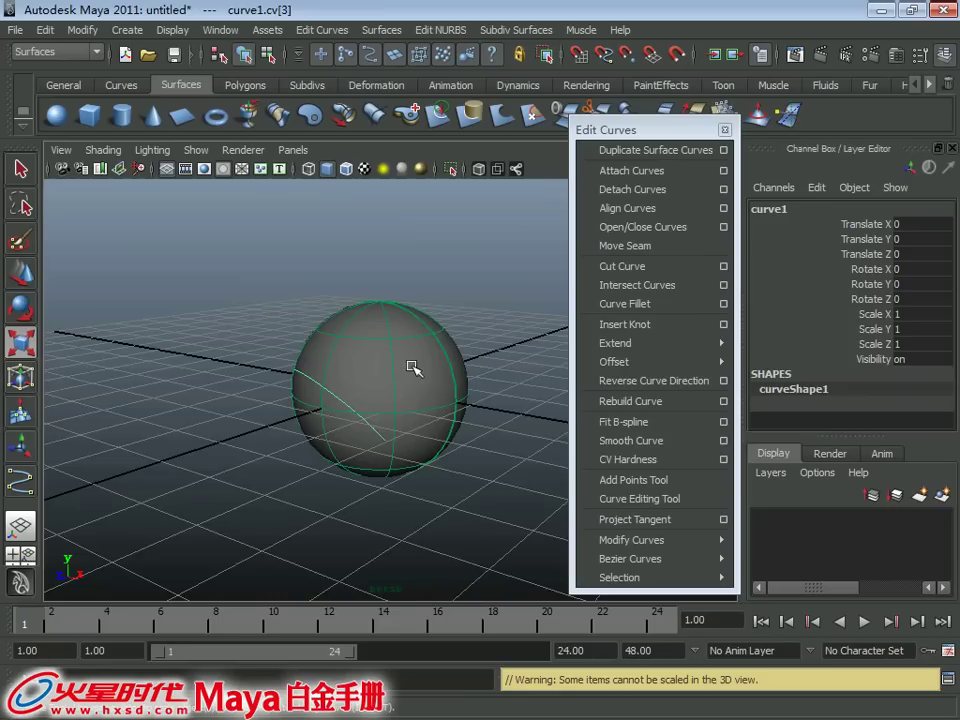
Extend the curve on the sphere's surface to a picked point, then discard the scene.
{"action": "left_click_drag", "start_coordinate": [360, 439], "coordinate": [420, 430], "text": "alt"}
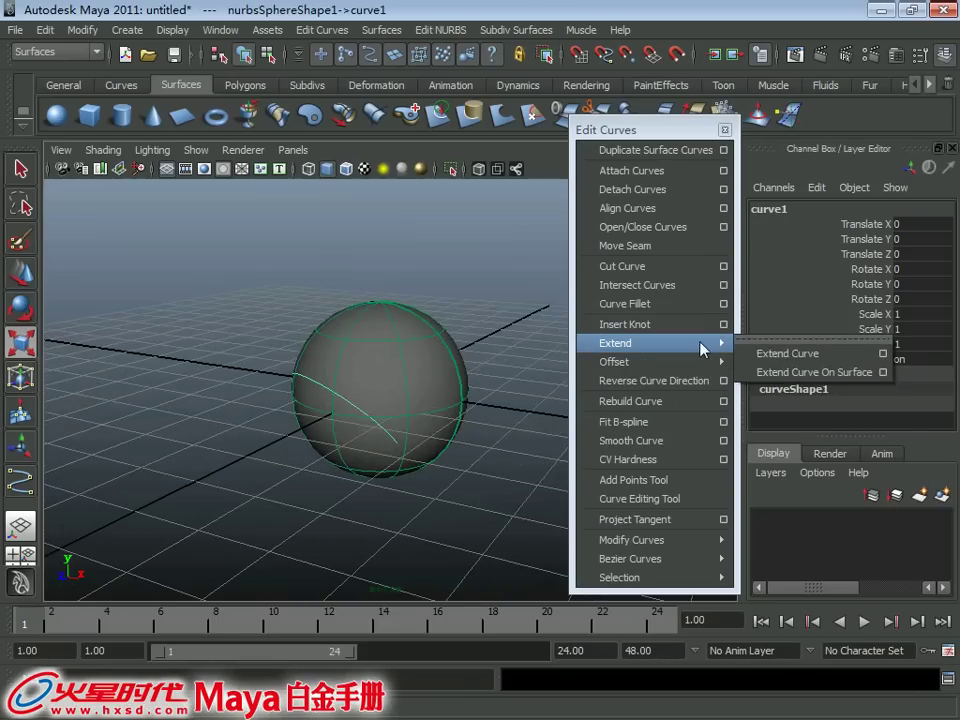
{"action": "left_click", "coordinate": [831, 373]}
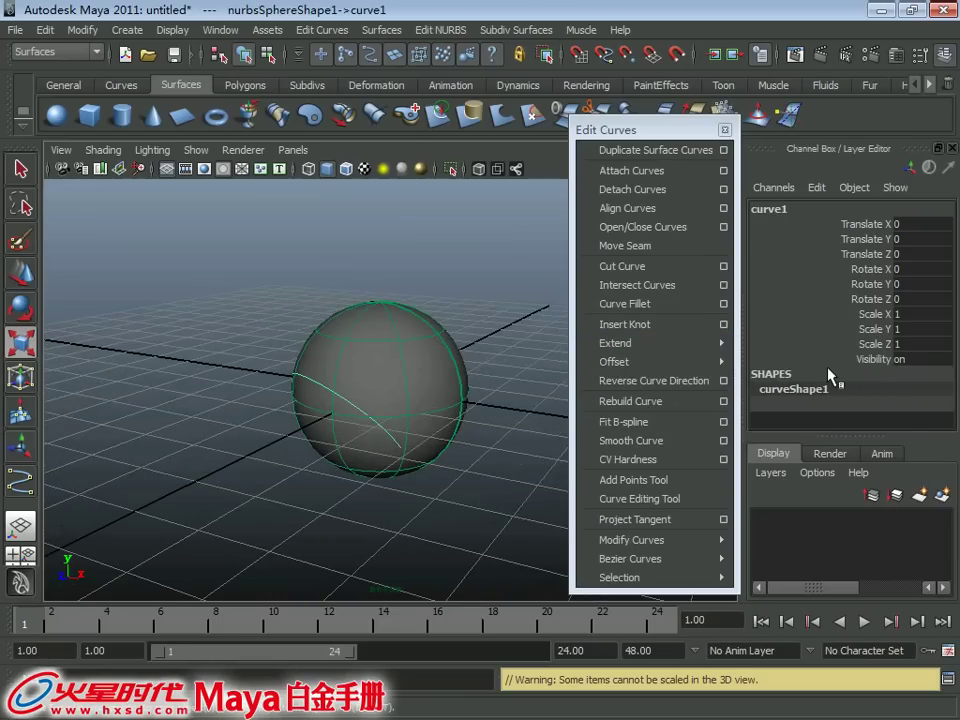
{"action": "scroll", "coordinate": [405, 470], "scroll_direction": "up", "scroll_amount": 2}
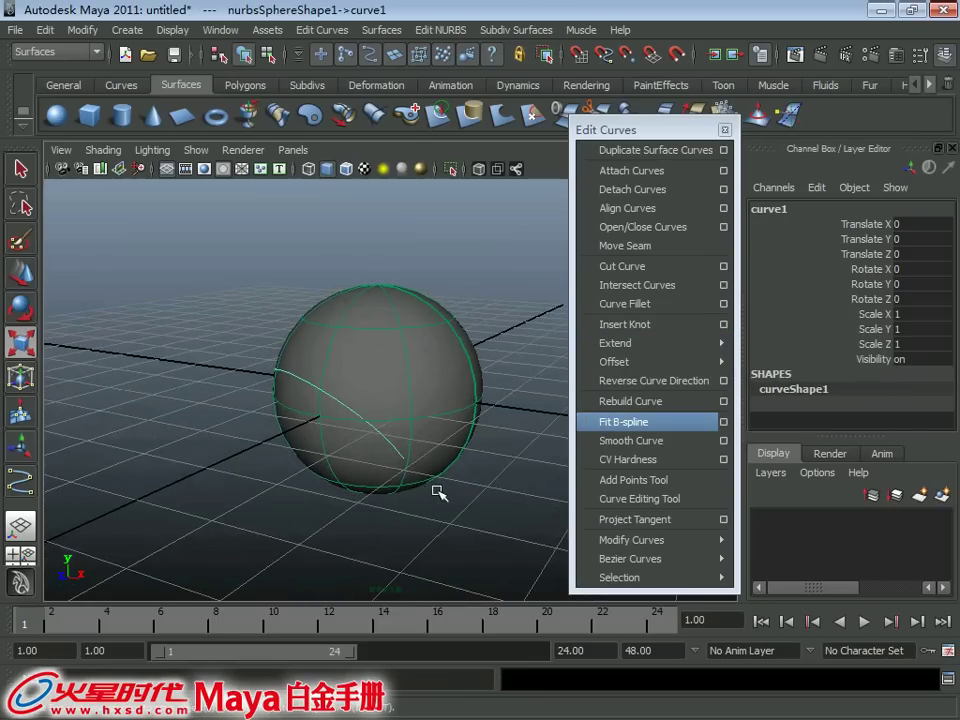
{"action": "left_click", "coordinate": [451, 466]}
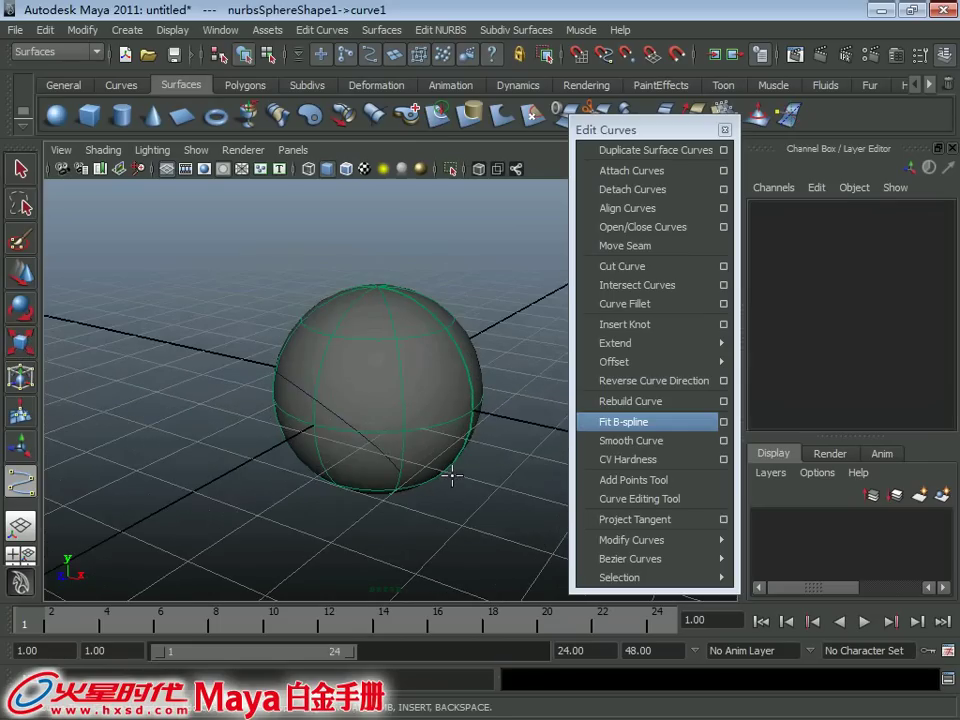
{"action": "key", "text": "q"}
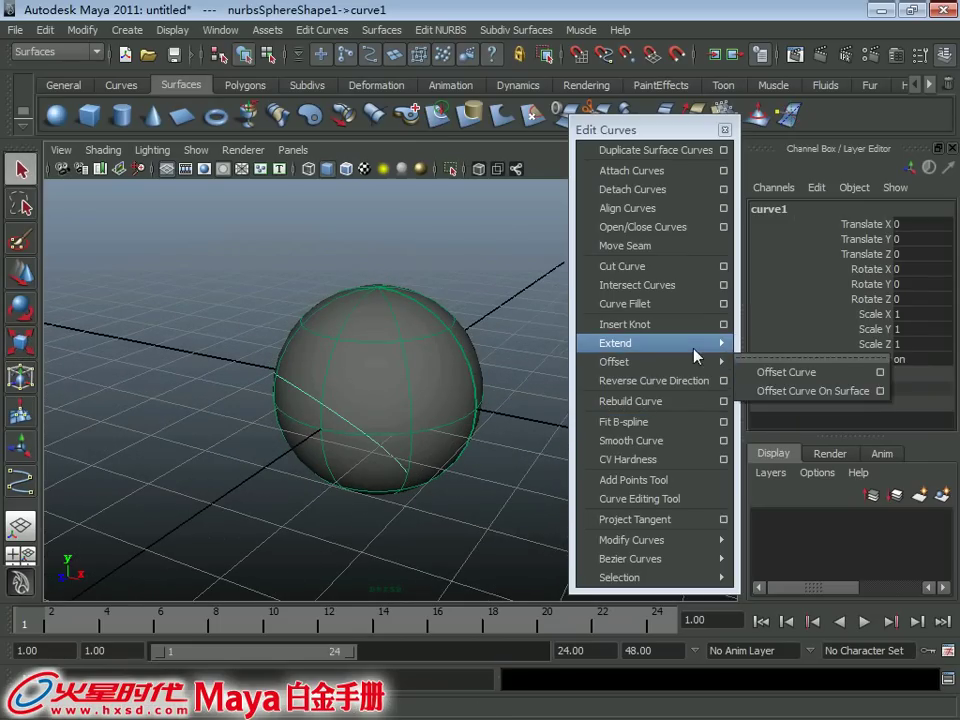
{"action": "mouse_move", "coordinate": [615, 343]}
{"action": "left_click", "coordinate": [847, 373]}
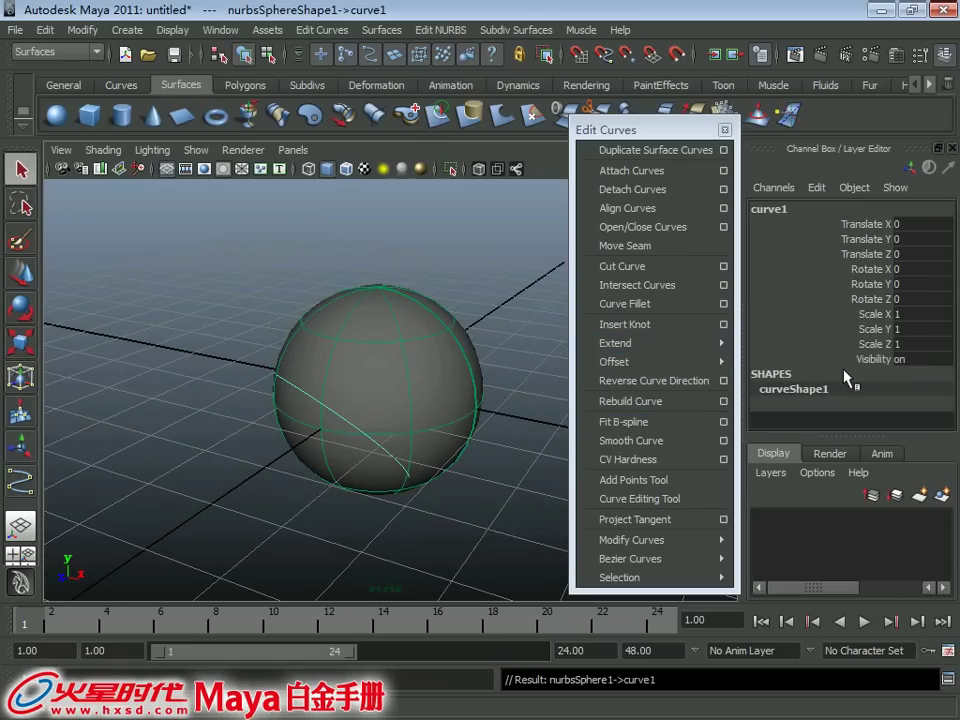
{"action": "mouse_move", "coordinate": [362, 499]}
{"action": "left_mouse_down", "text": "alt"}
{"action": "mouse_move", "coordinate": [432, 462]}
{"action": "mouse_move", "coordinate": [409, 455]}
{"action": "mouse_move", "coordinate": [452, 418]}
{"action": "mouse_move", "coordinate": [441, 457]}
{"action": "left_mouse_up", "text": "alt"}
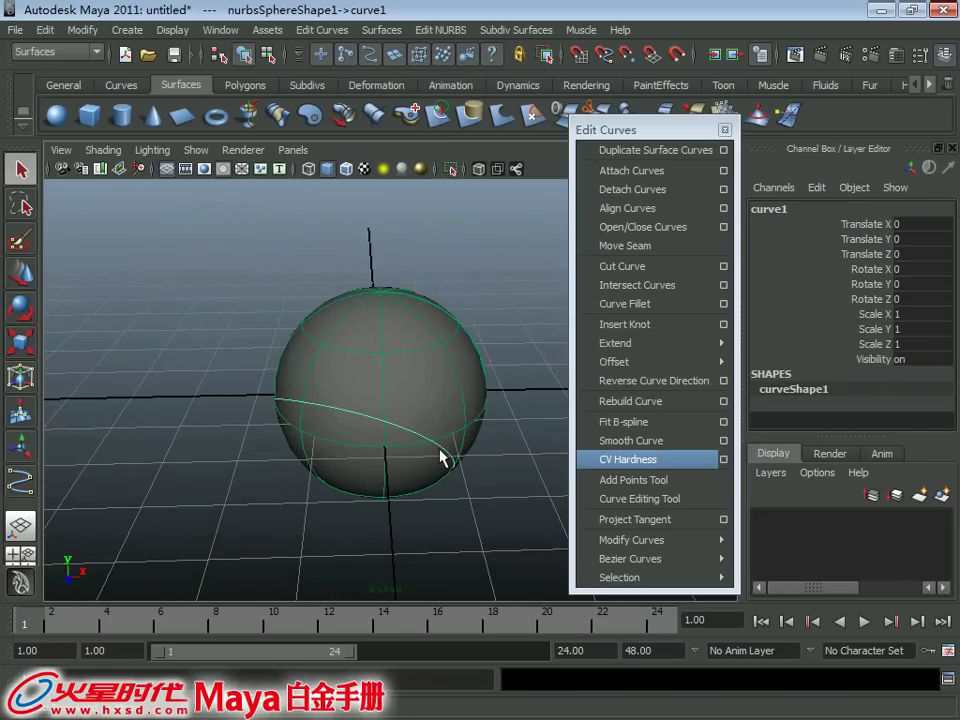
{"action": "key", "text": "ctrl+n"}
{"action": "left_click", "coordinate": [493, 374]}
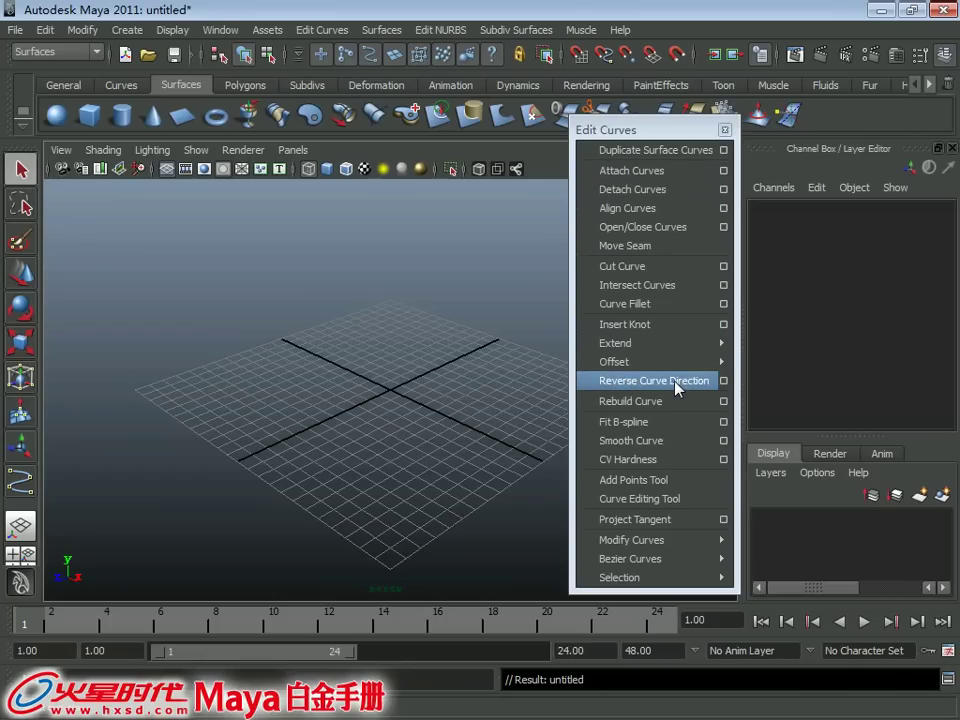
Switch to the Curves shelf and create nurbsSquare1 at the origin.
{"action": "left_click_drag", "start_coordinate": [396, 386], "coordinate": [441, 401], "text": "alt"}
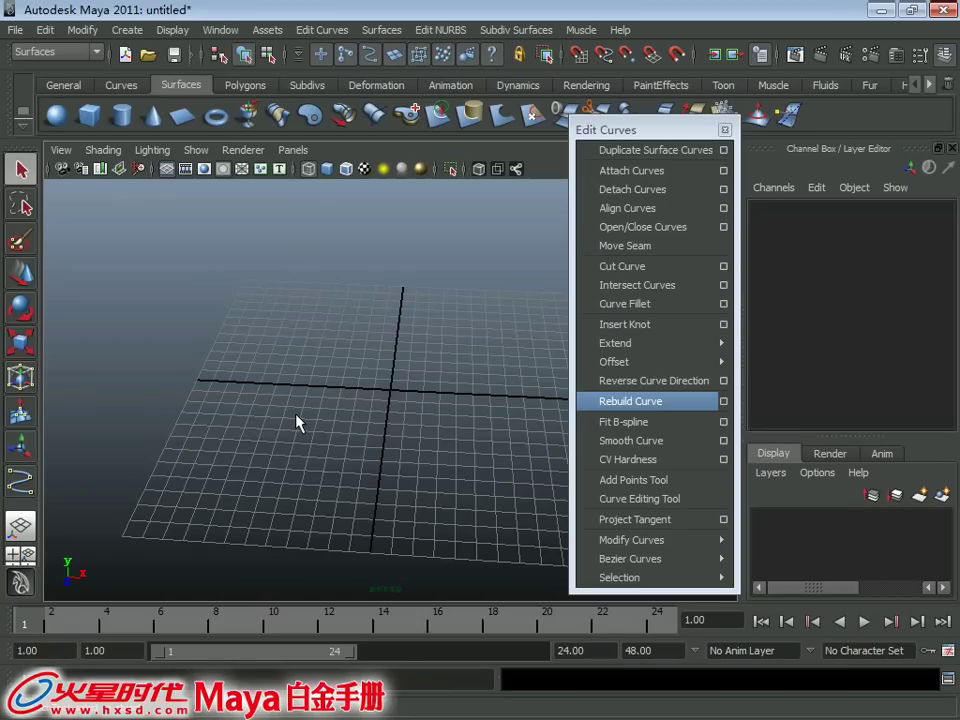
{"action": "scroll", "coordinate": [296, 422], "scroll_direction": "up", "scroll_amount": 2}
{"action": "left_click", "coordinate": [121, 85]}
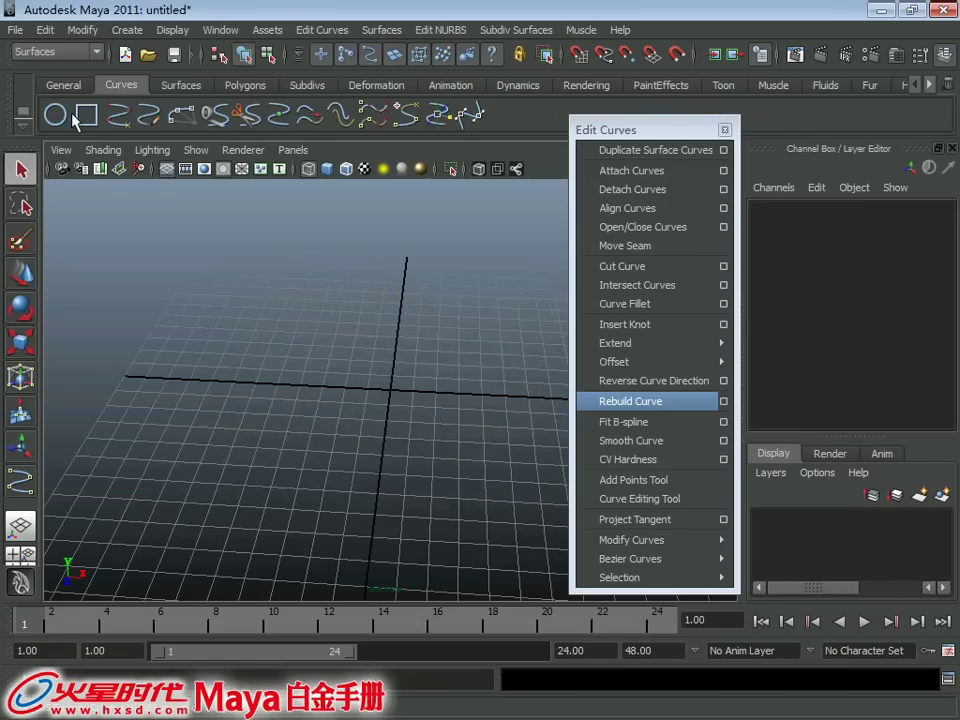
{"action": "left_click", "coordinate": [86, 115]}
Scale the square up and delete its top and bottom sides.
{"action": "left_click_drag", "start_coordinate": [146, 197], "coordinate": [459, 446], "text": "alt"}
{"action": "key", "text": "r"}
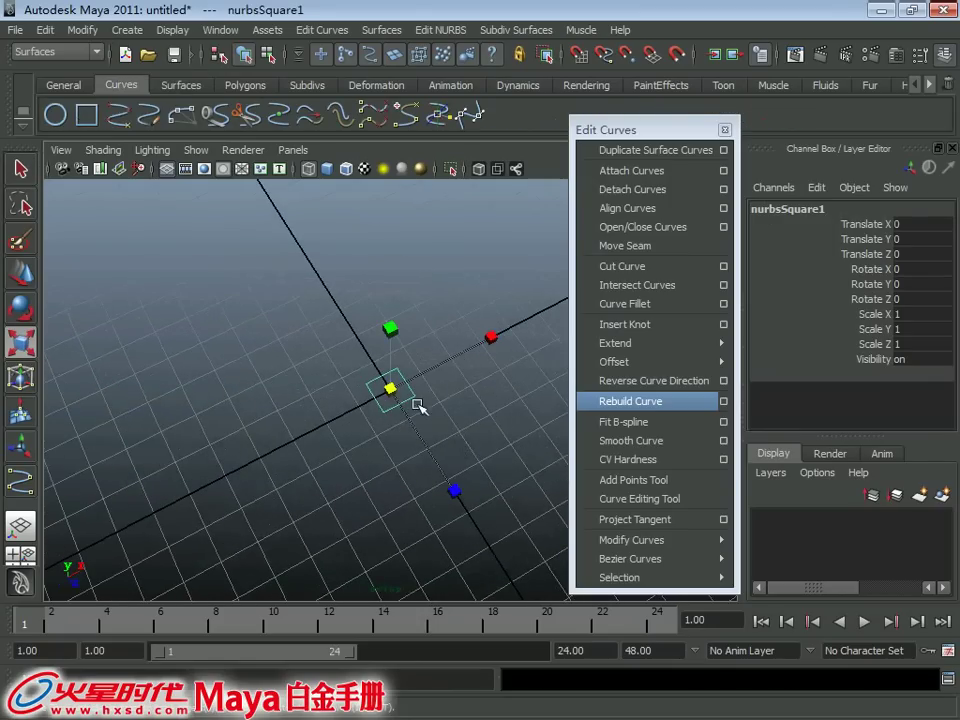
{"action": "mouse_move", "coordinate": [418, 405]}
{"action": "left_mouse_down"}
{"action": "mouse_move", "coordinate": [581, 476]}
{"action": "mouse_move", "coordinate": [321, 314]}
{"action": "mouse_move", "coordinate": [369, 317]}
{"action": "left_mouse_up"}
{"action": "key", "text": "q"}
{"action": "left_click", "coordinate": [369, 332]}
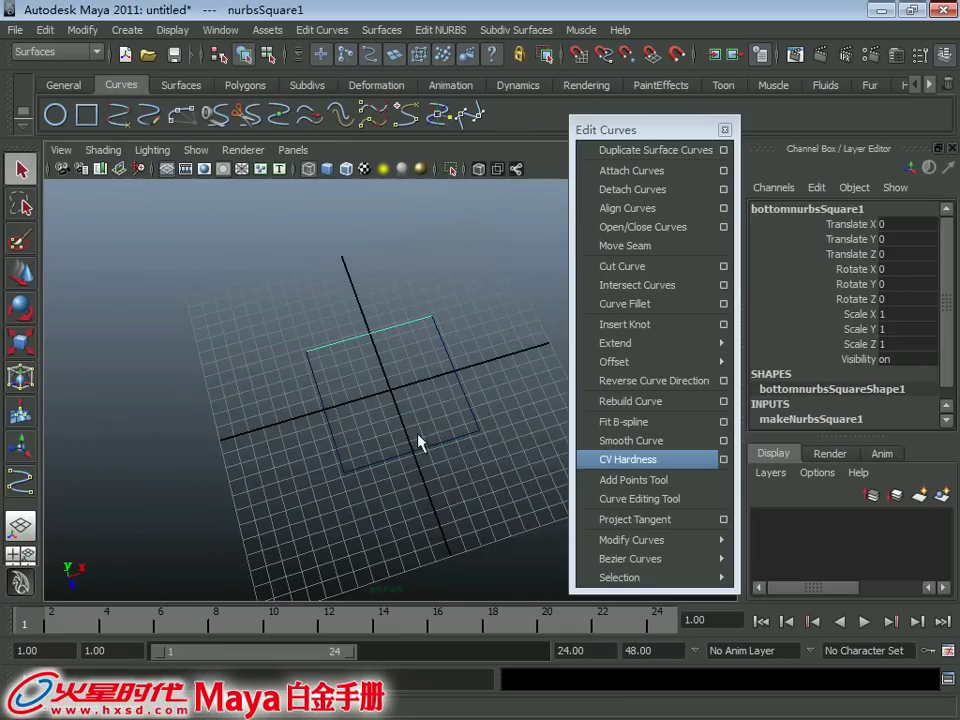
{"action": "left_click", "coordinate": [418, 440], "text": "shift"}
{"action": "key", "text": "Delete"}
Select the left side and open Rebuild Curve Options: Uniform, 4 spans, 3 Cubic.
{"action": "left_click_drag", "start_coordinate": [300, 435], "coordinate": [358, 400], "text": "alt"}
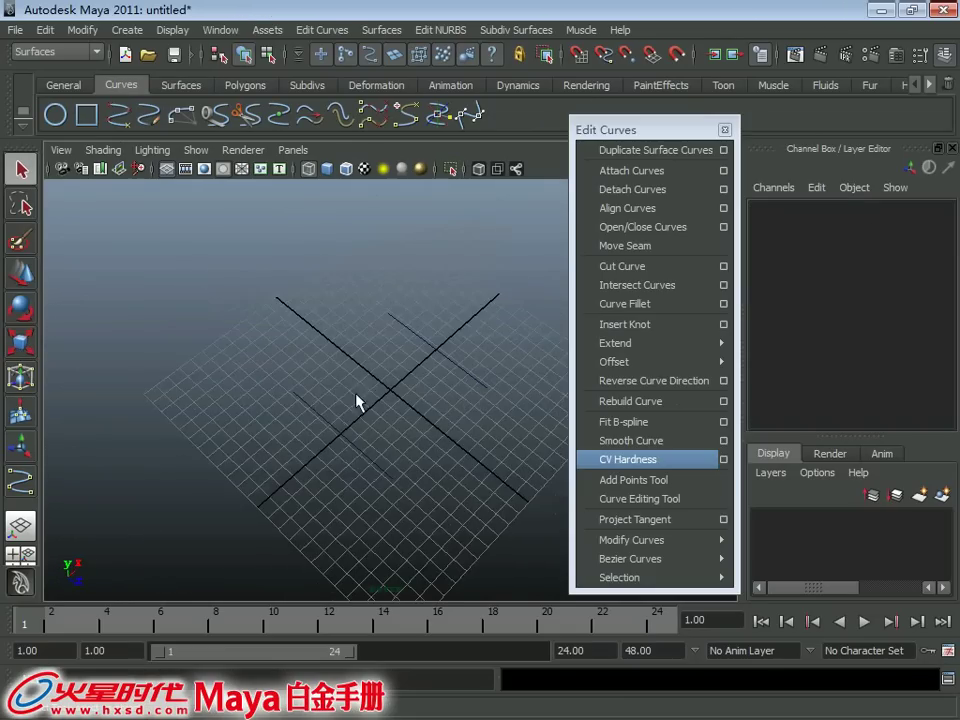
{"action": "left_click", "coordinate": [362, 440]}
{"action": "key", "text": "ctrl+a"}
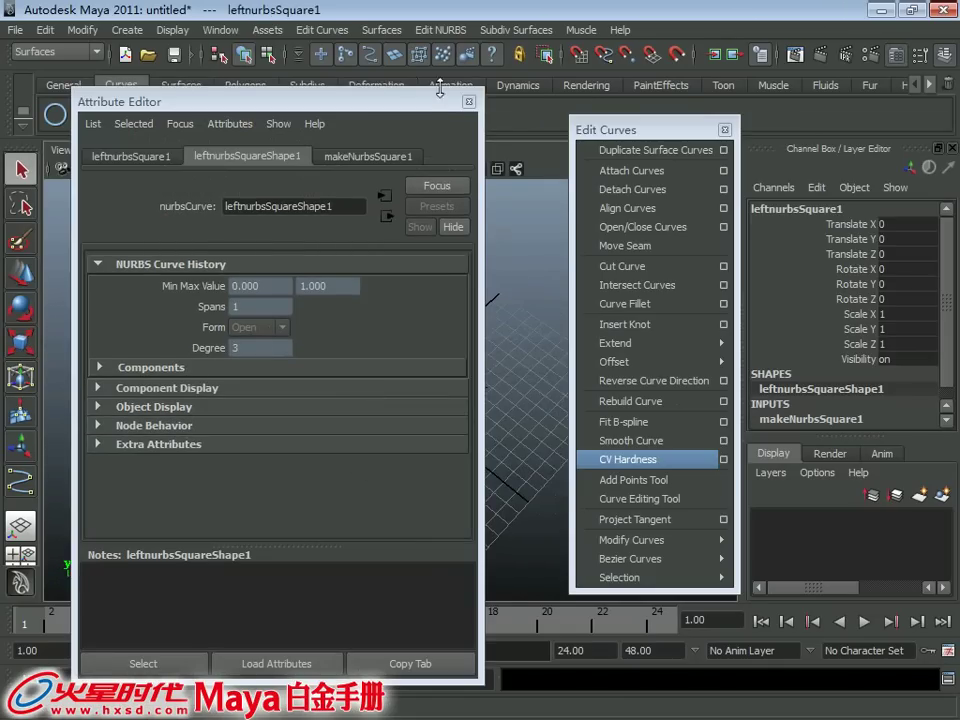
{"action": "left_click", "coordinate": [468, 101]}
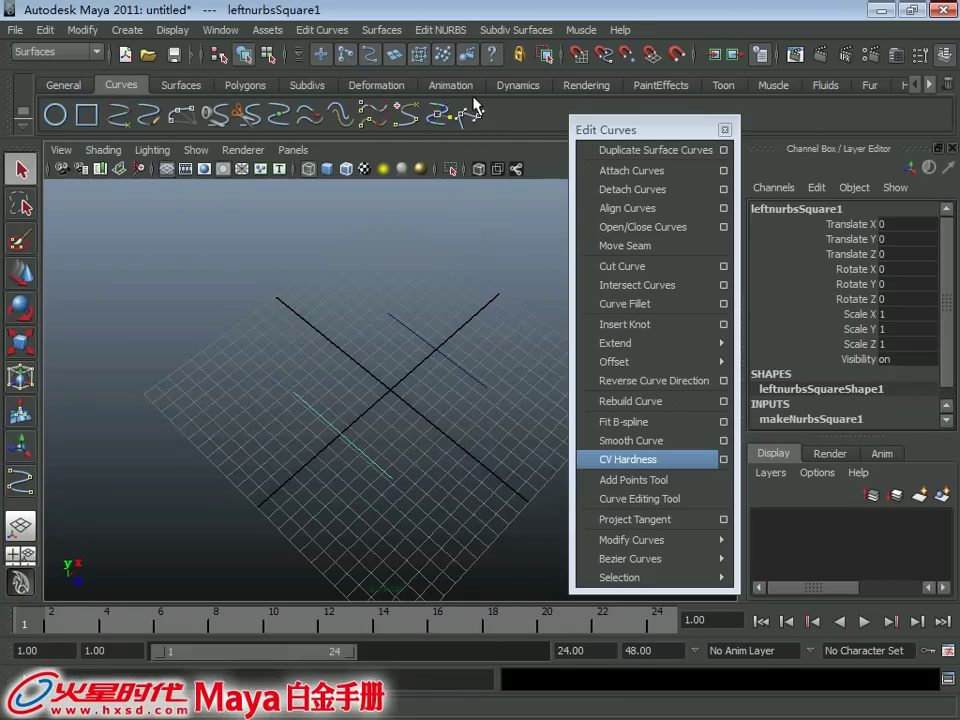
{"action": "left_click", "coordinate": [724, 401]}
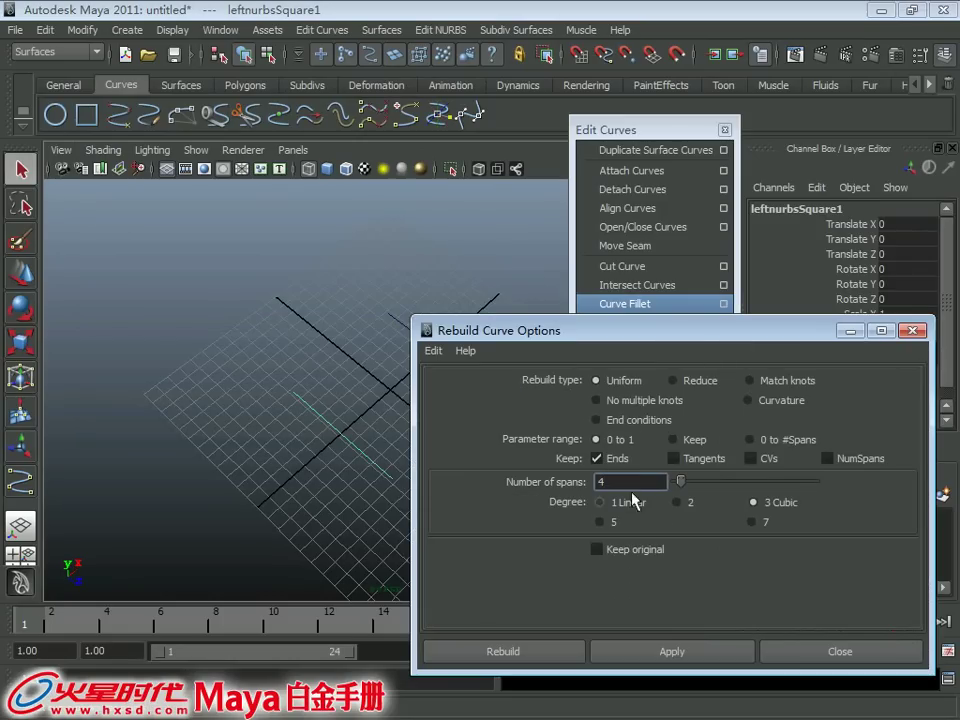
Rebuild the left side with 4 spans and the right side with 12 spans.
{"action": "left_click", "coordinate": [731, 664]}
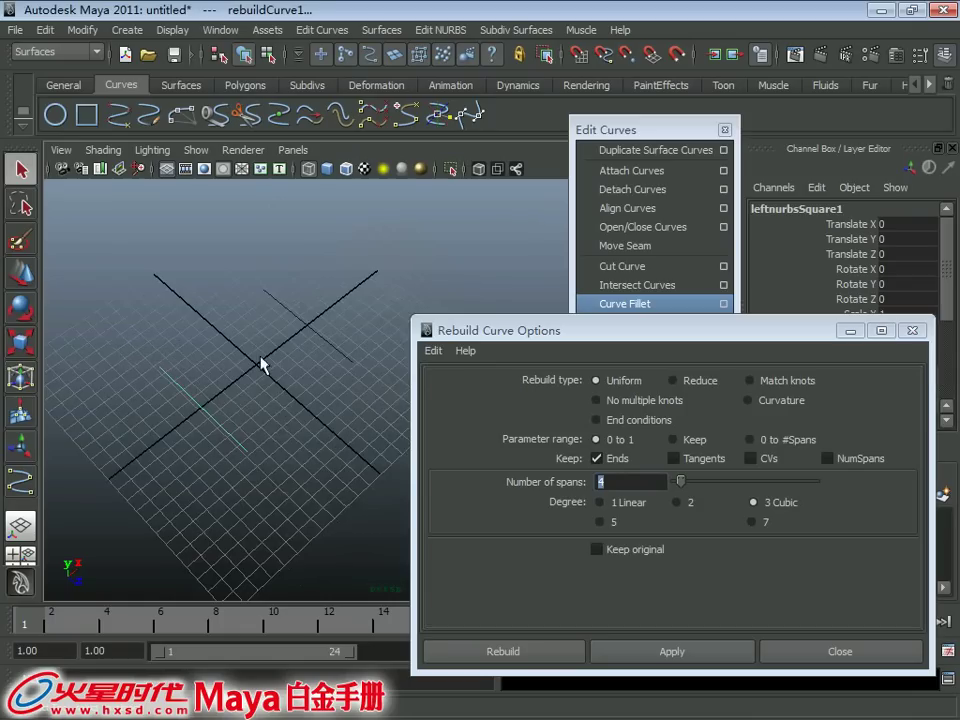
{"action": "left_click", "coordinate": [332, 386]}
{"action": "key", "text": "2"}
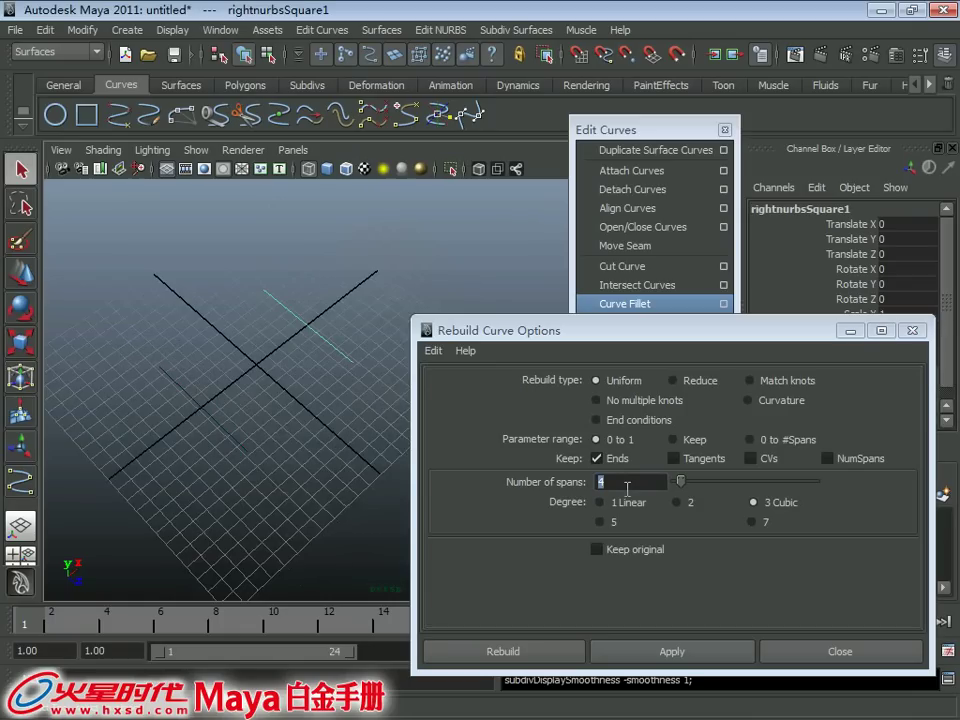
{"action": "left_click", "coordinate": [659, 482]}
{"action": "key", "text": "BackSpace"}
{"action": "type", "text": "12"}
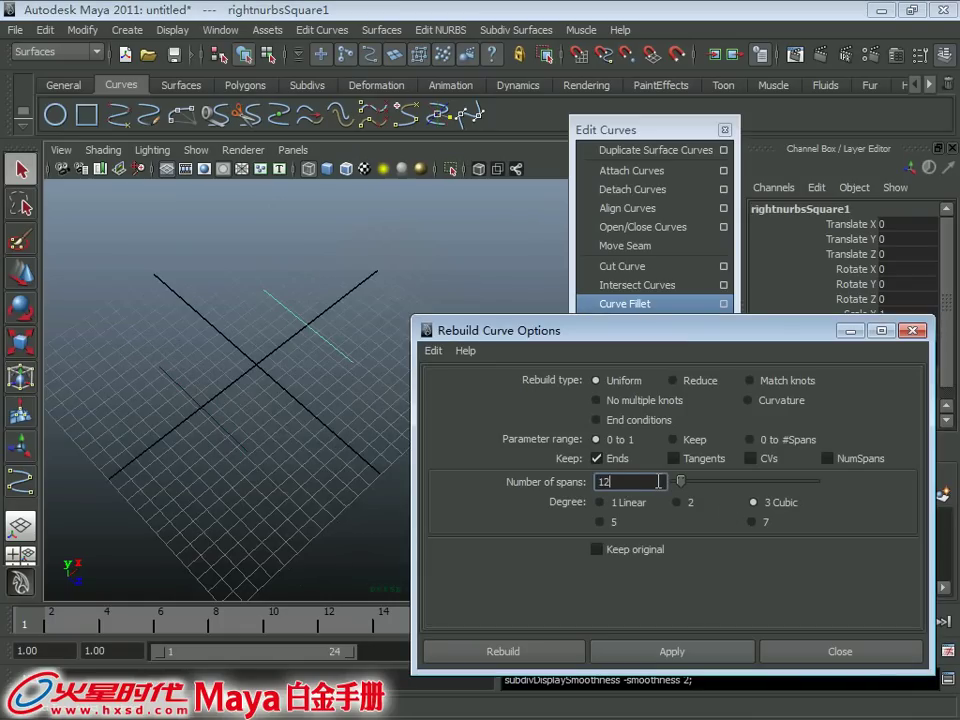
{"action": "left_click", "coordinate": [687, 652]}
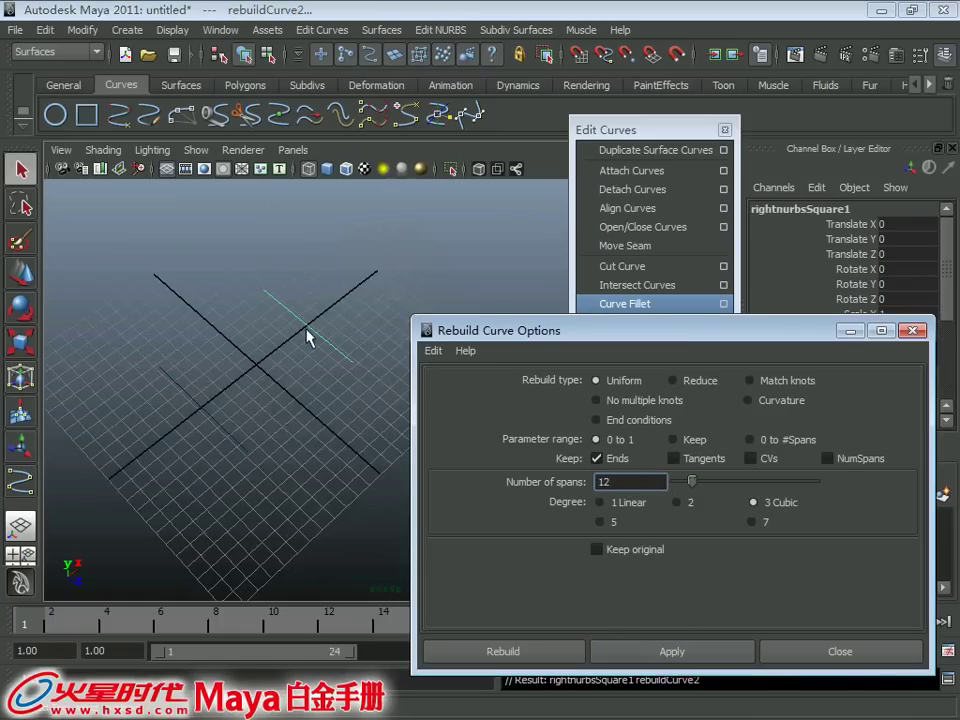
{"action": "left_click", "coordinate": [912, 330]}
Show the control vertices of both rebuilt sides and orbit to compare them.
{"action": "middle_click_drag", "start_coordinate": [291, 381], "coordinate": [332, 368], "text": "alt"}
{"action": "mouse_move", "coordinate": [332, 368]}
{"action": "left_mouse_down", "text": "alt"}
{"action": "mouse_move", "coordinate": [296, 452]}
{"action": "mouse_move", "coordinate": [299, 371]}
{"action": "left_mouse_up", "text": "alt"}
{"action": "key", "text": "F8"}
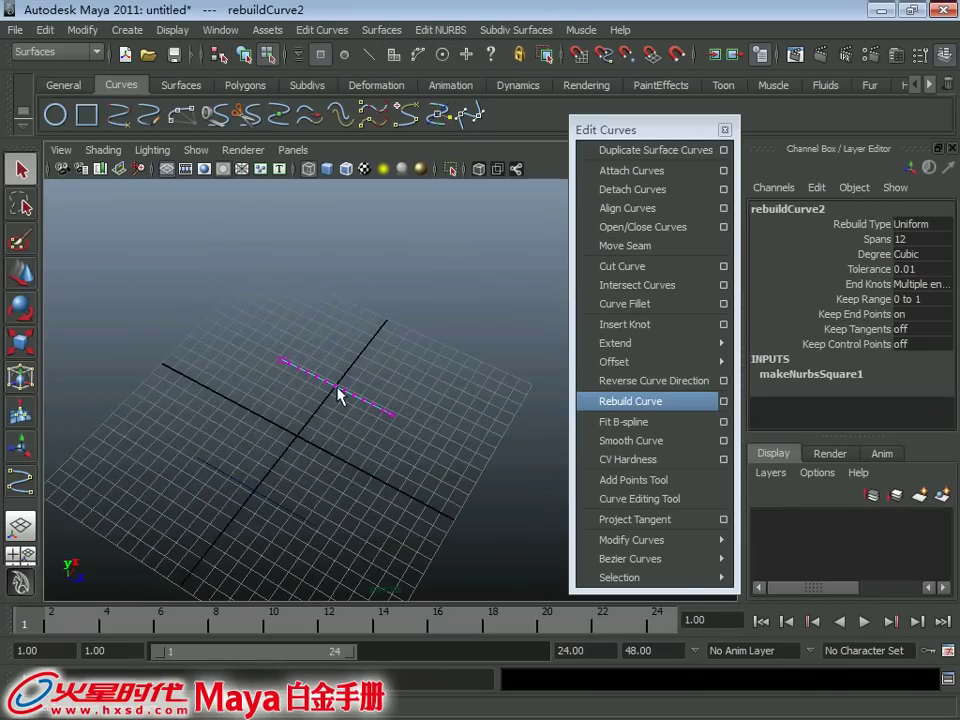
{"action": "left_click", "coordinate": [306, 500], "text": "shift"}
{"action": "right_click", "coordinate": [317, 477]}
{"action": "left_click_drag", "start_coordinate": [293, 473], "coordinate": [341, 413], "text": "alt"}
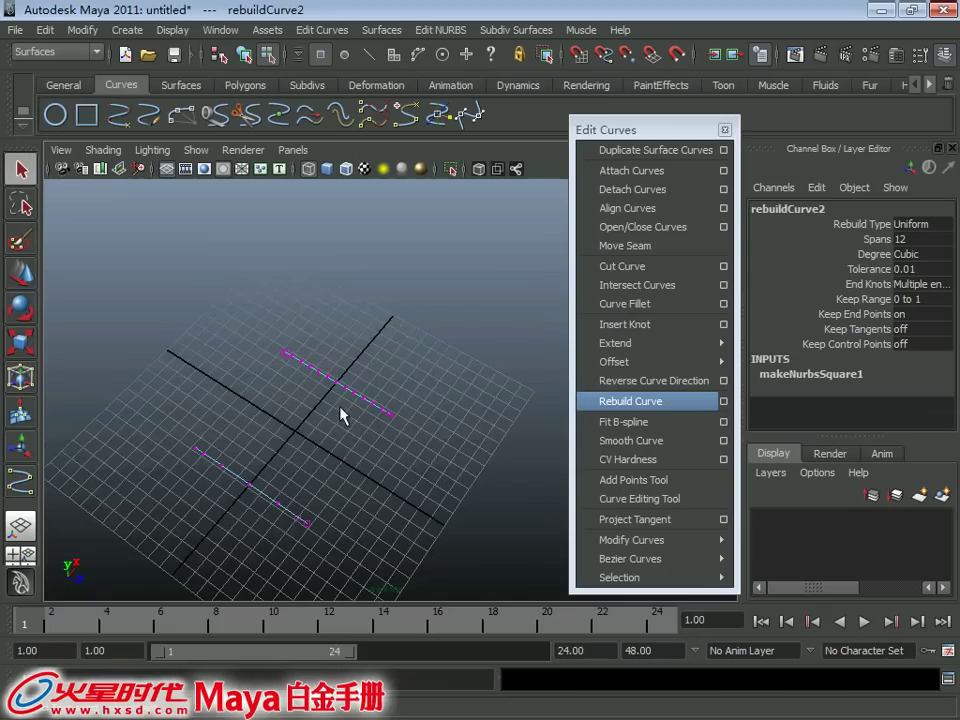
{"action": "right_click", "coordinate": [280, 494]}
{"action": "left_click", "coordinate": [285, 358], "text": "shift"}
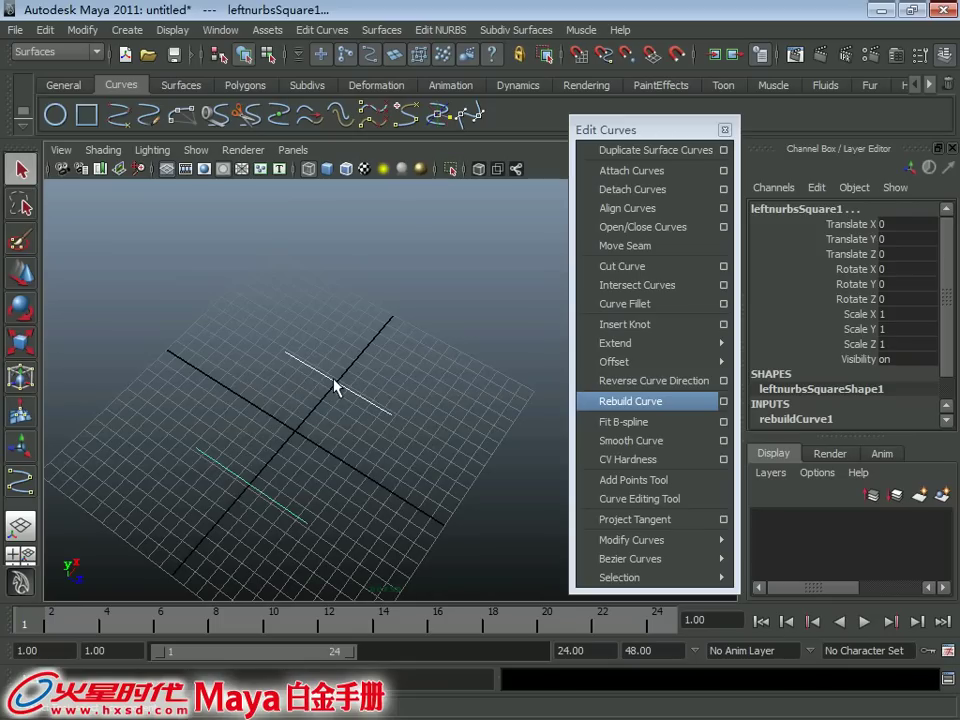
{"action": "mouse_move", "coordinate": [334, 387]}
{"action": "left_mouse_down", "text": "alt"}
{"action": "mouse_move", "coordinate": [349, 360]}
{"action": "mouse_move", "coordinate": [354, 369]}
{"action": "mouse_move", "coordinate": [336, 370]}
{"action": "left_mouse_up", "text": "alt"}
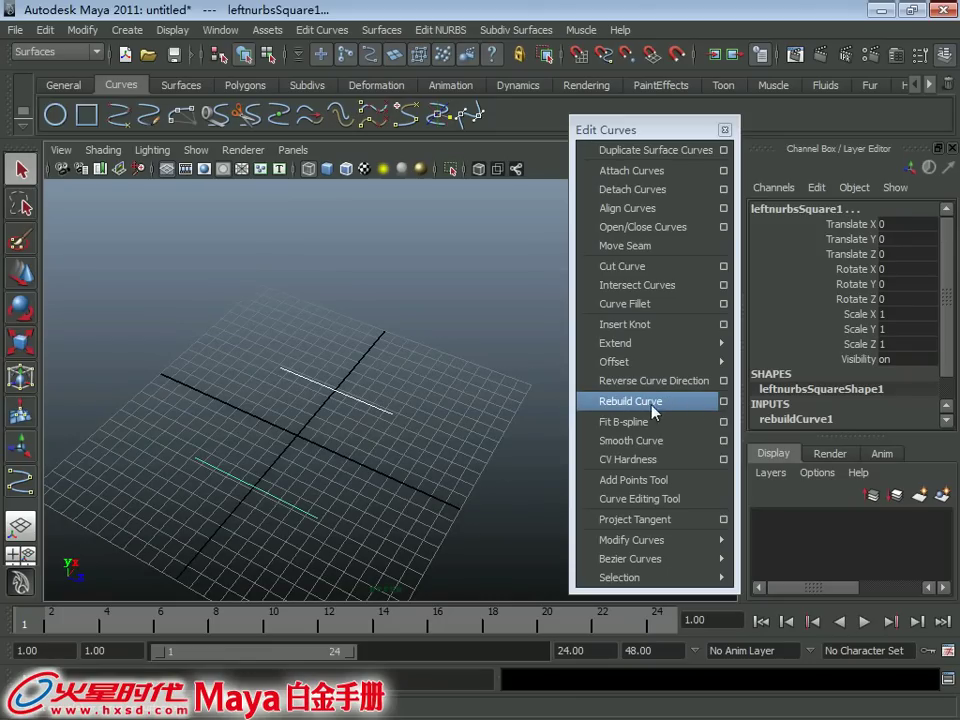
Restore the Rebuild Curve options to their default settings.
{"action": "left_click", "coordinate": [723, 401]}
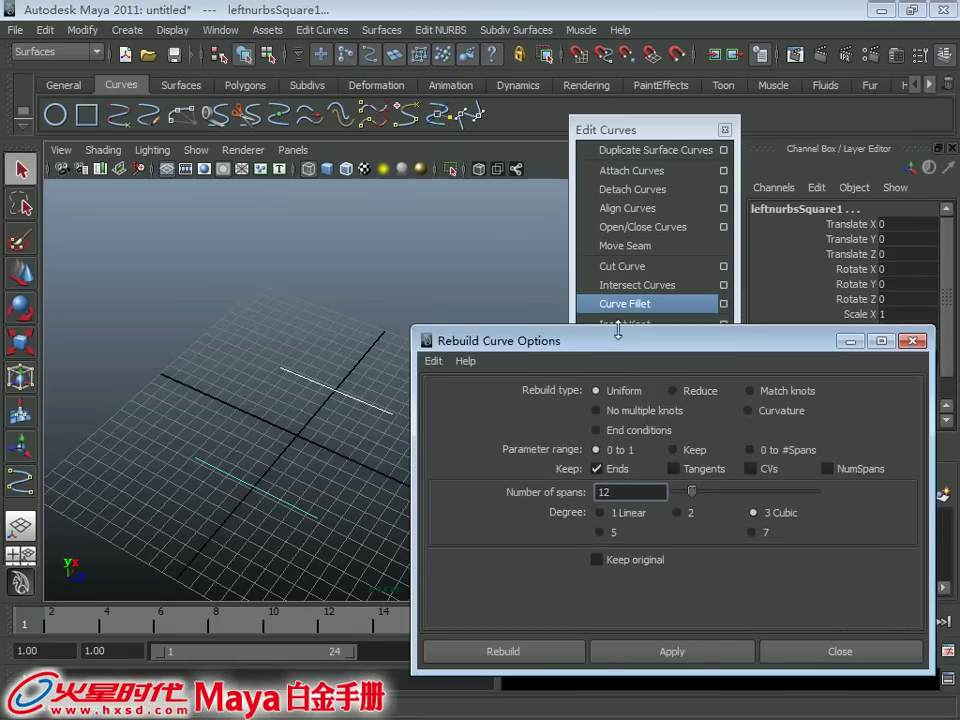
{"action": "mouse_move", "coordinate": [614, 334]}
{"action": "left_mouse_down"}
{"action": "mouse_move", "coordinate": [696, 151]}
{"action": "mouse_move", "coordinate": [678, 149]}
{"action": "left_mouse_up"}
{"action": "left_click", "coordinate": [514, 167]}
{"action": "left_click", "coordinate": [550, 206]}
{"action": "type", "text": "4"}
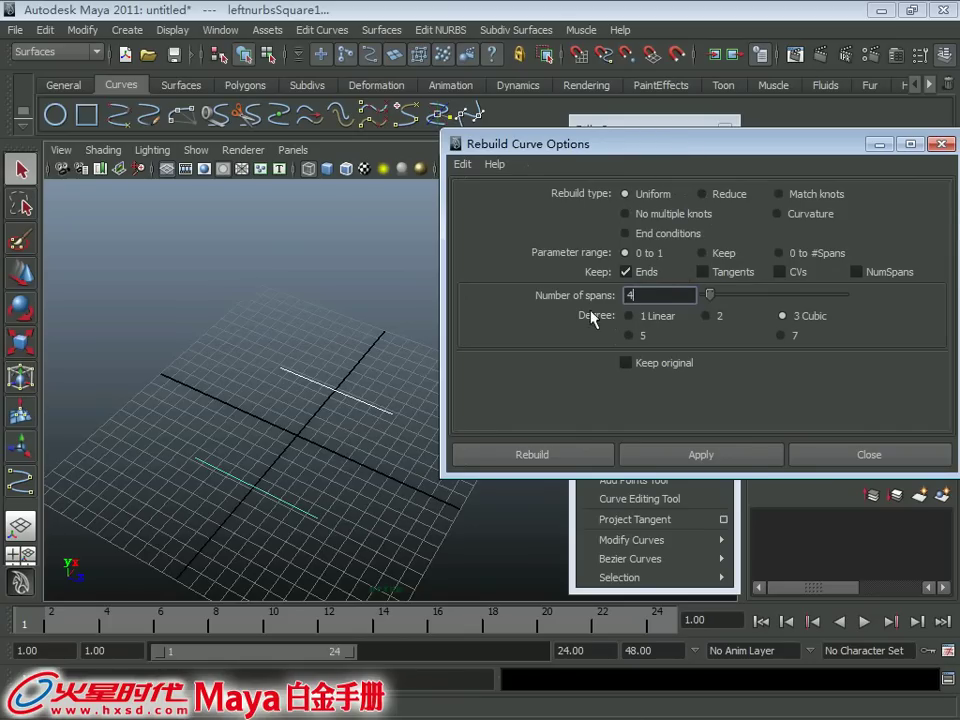
Confirm the span count is back to 4, close the options, and start a new scene.
{"action": "double_click", "coordinate": [660, 292]}
{"action": "left_click_drag", "start_coordinate": [709, 148], "coordinate": [634, 183]}
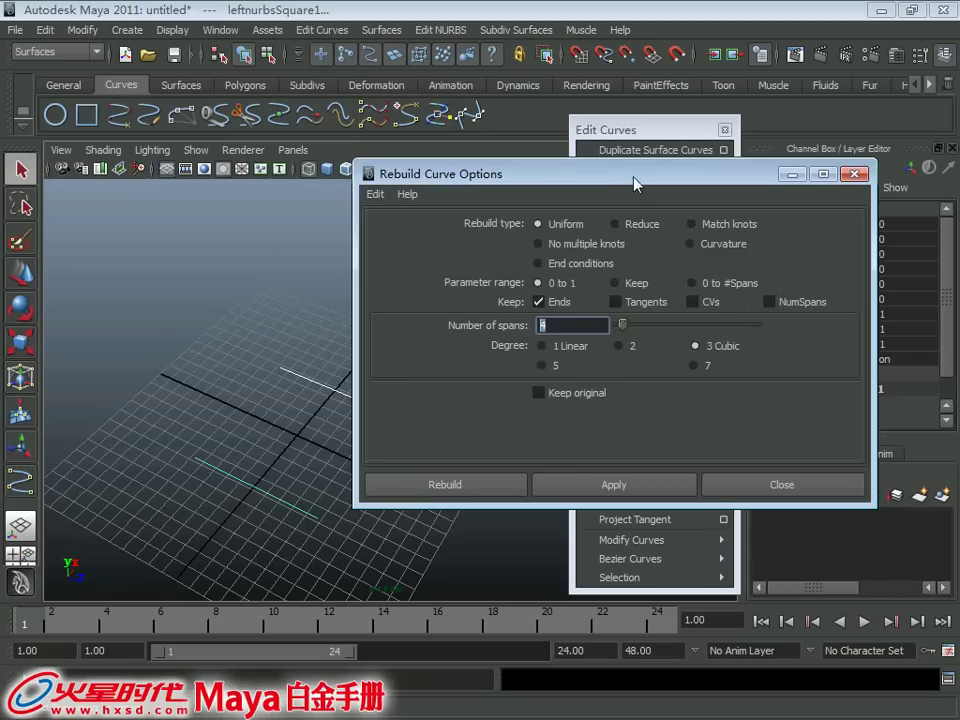
{"action": "left_click", "coordinate": [847, 174]}
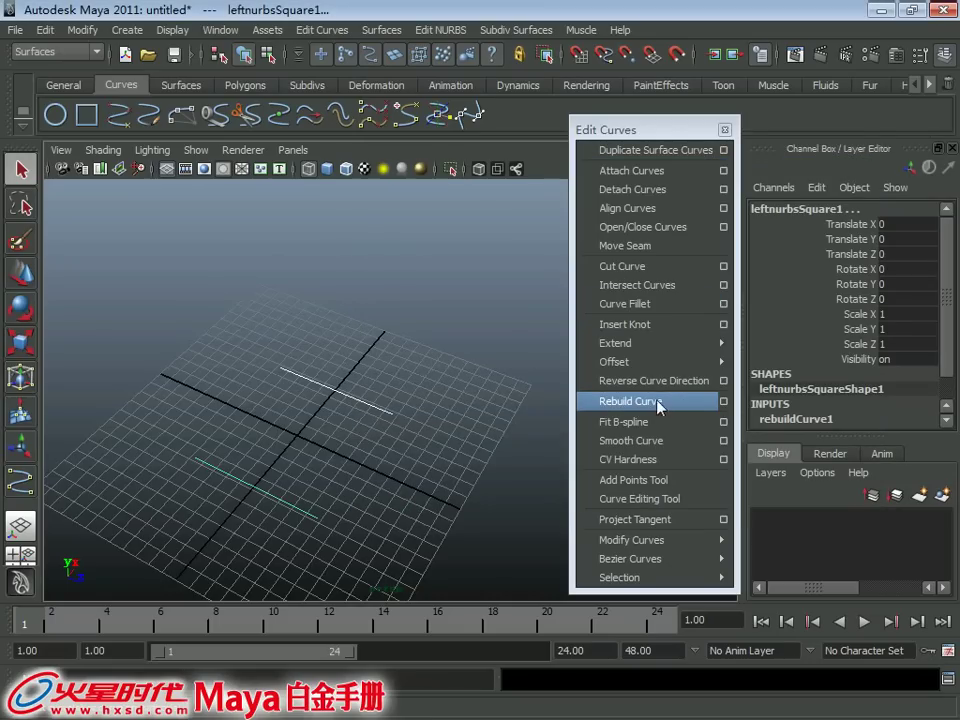
{"action": "middle_click_drag", "start_coordinate": [339, 317], "coordinate": [325, 317], "text": "alt"}
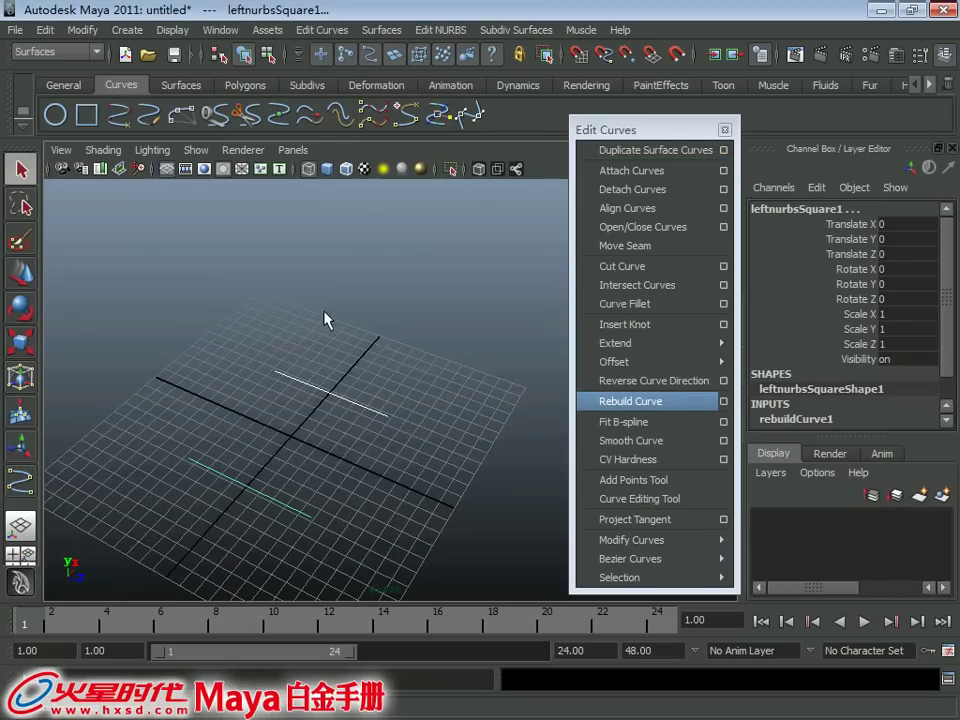
{"action": "key", "text": "ctrl+n"}
Discard the old scene without saving and place six points of an S-shaped EP curve.
{"action": "left_click", "coordinate": [480, 372]}
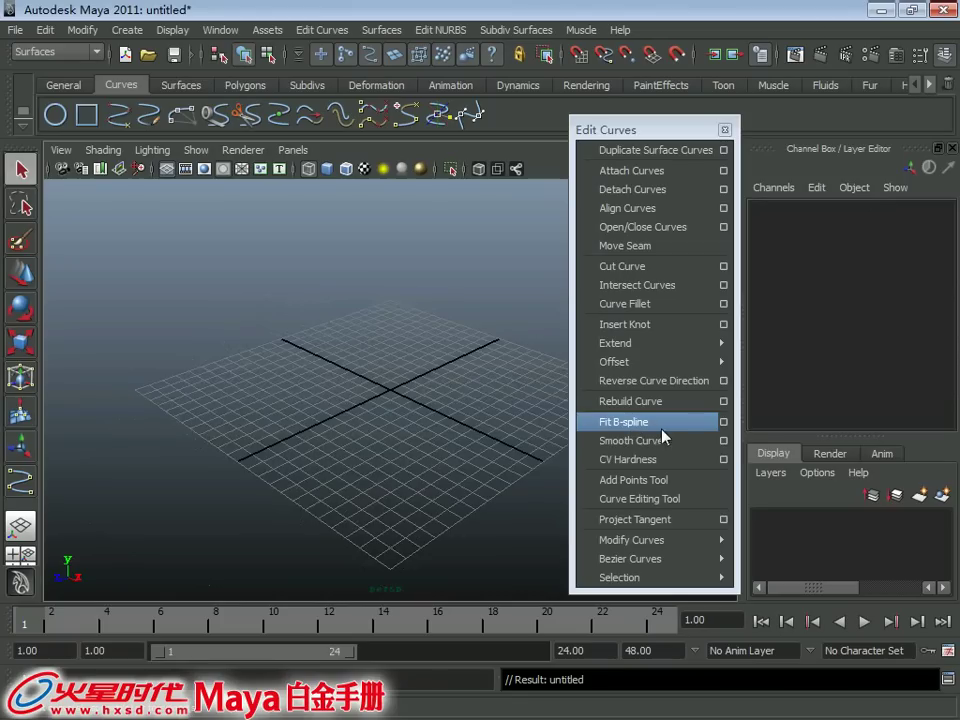
{"action": "left_click_drag", "start_coordinate": [347, 392], "coordinate": [285, 375], "text": "alt"}
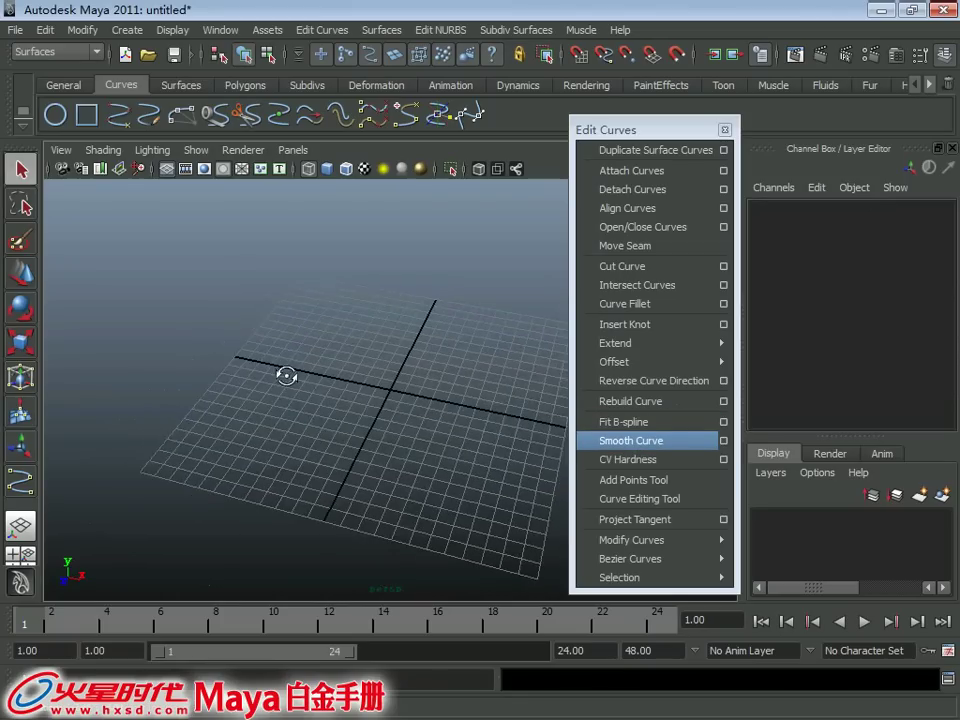
{"action": "left_click", "coordinate": [117, 112]}
{"action": "left_click", "coordinate": [290, 319]}
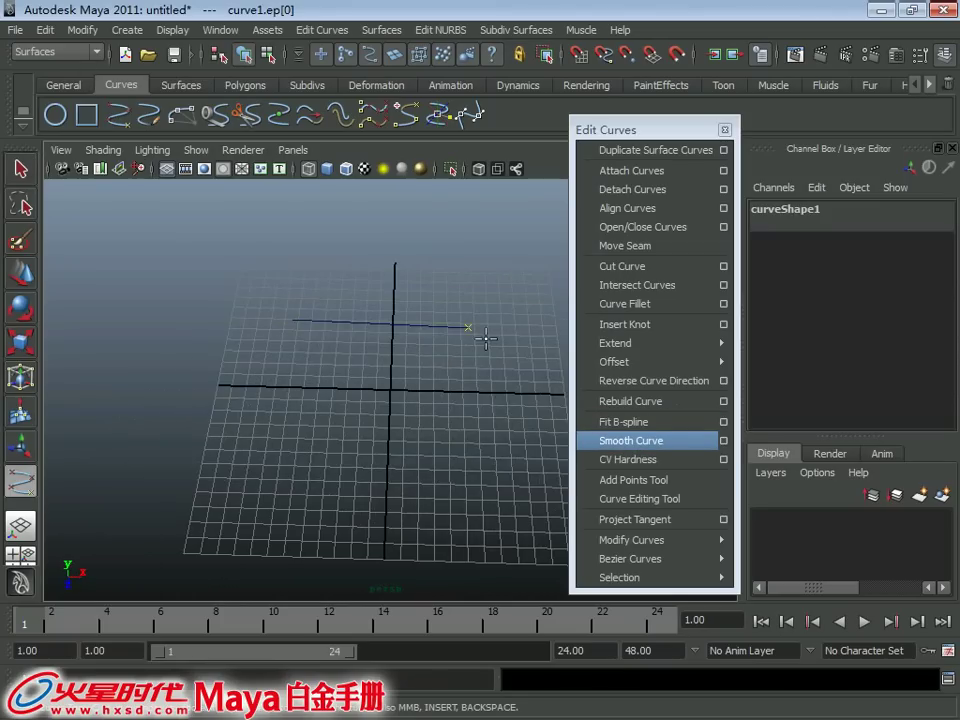
{"action": "left_click", "coordinate": [508, 344]}
{"action": "left_click", "coordinate": [325, 464]}
{"action": "left_click", "coordinate": [372, 548]}
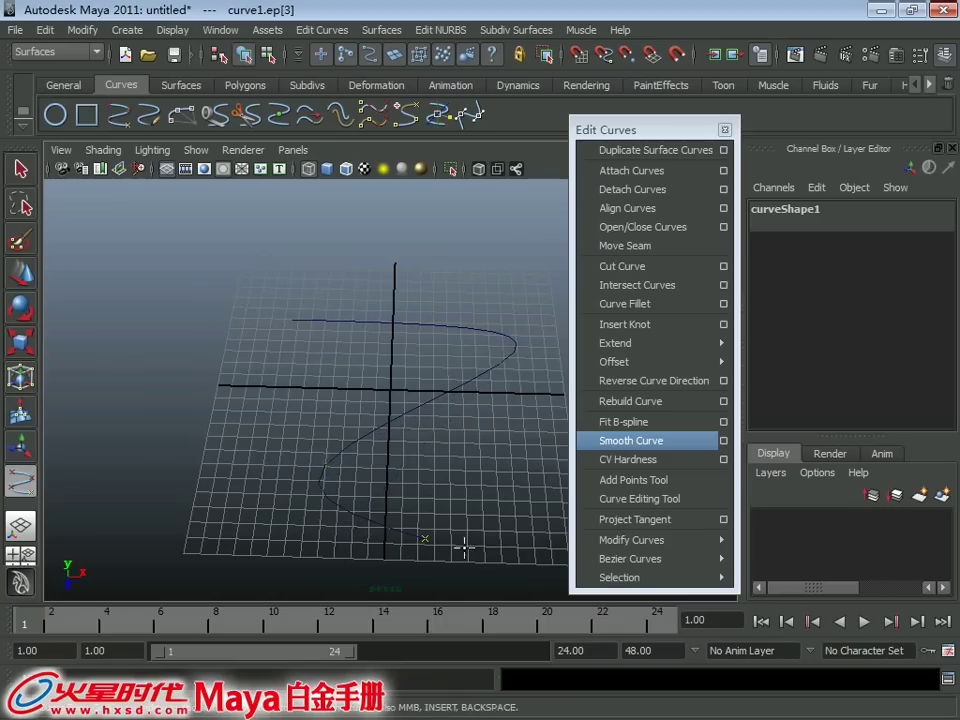
{"action": "left_click", "coordinate": [508, 463]}
{"action": "left_click", "coordinate": [508, 457]}
Finish curve1 and fit a B-spline copy, fitBsplineCurve1, to it.
{"action": "key", "text": "q"}
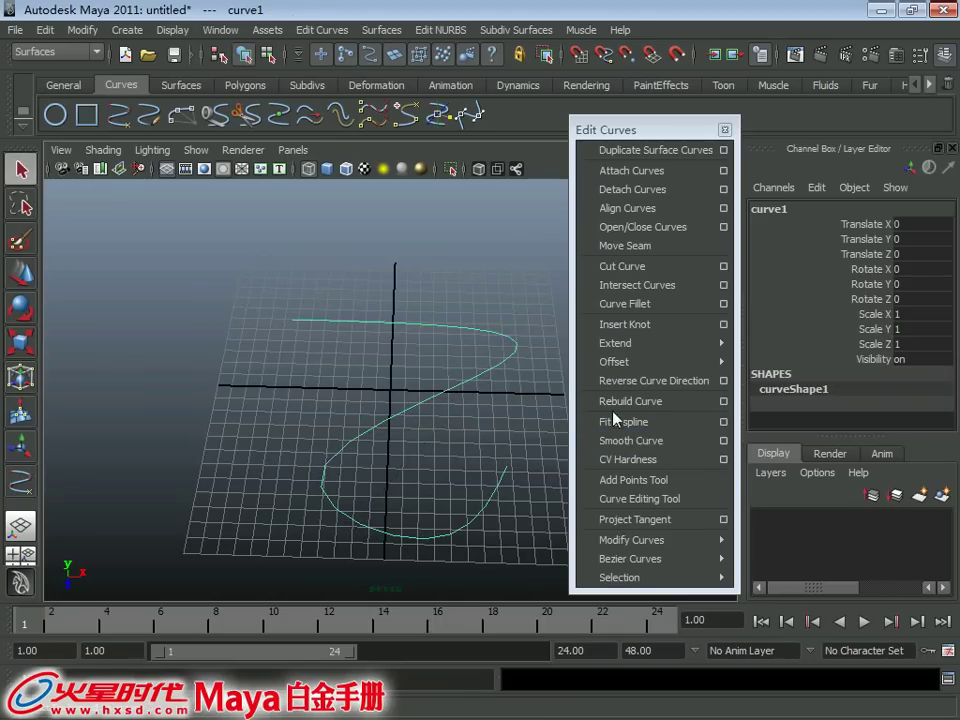
{"action": "left_click", "coordinate": [622, 425]}
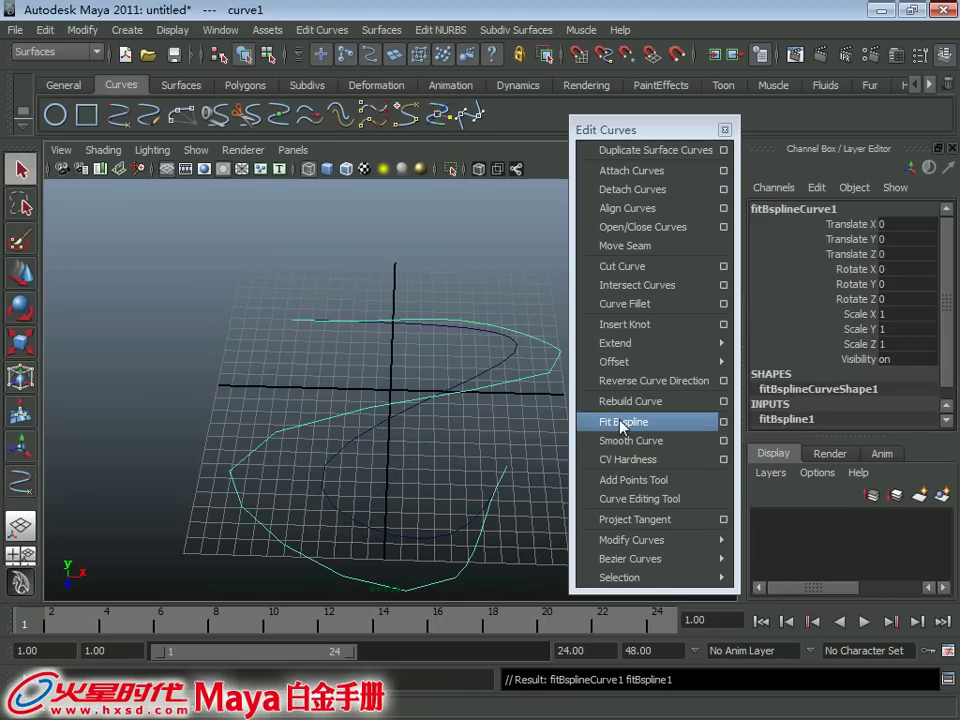
{"action": "mouse_move", "coordinate": [480, 400]}
{"action": "left_mouse_down", "text": "alt"}
{"action": "mouse_move", "coordinate": [332, 354]}
{"action": "mouse_move", "coordinate": [370, 395]}
{"action": "left_mouse_up", "text": "alt"}
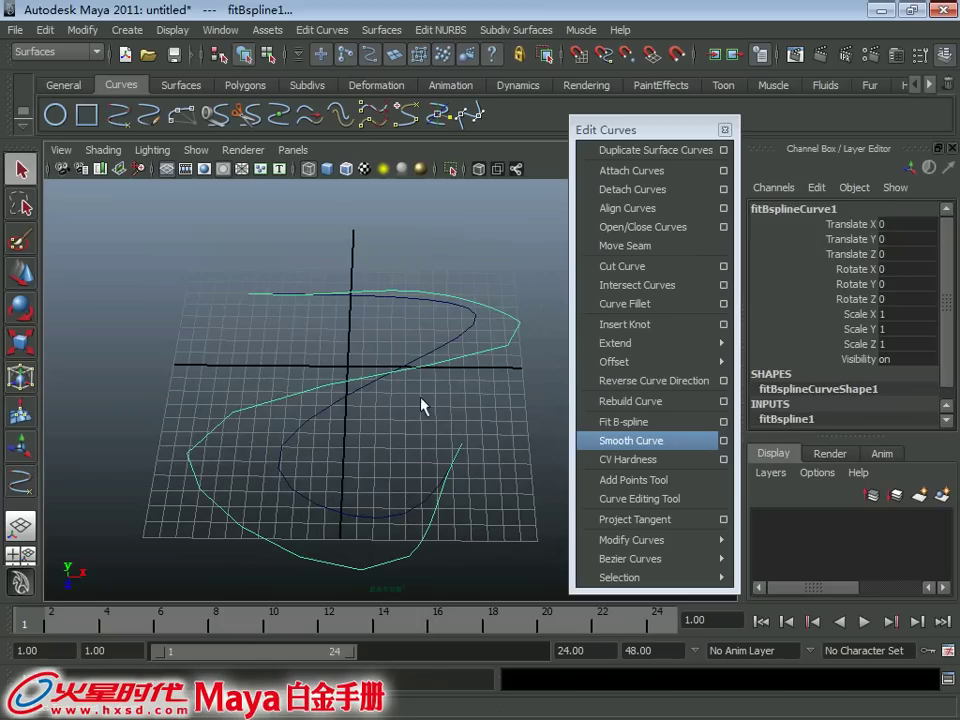
{"action": "left_click", "coordinate": [641, 446]}
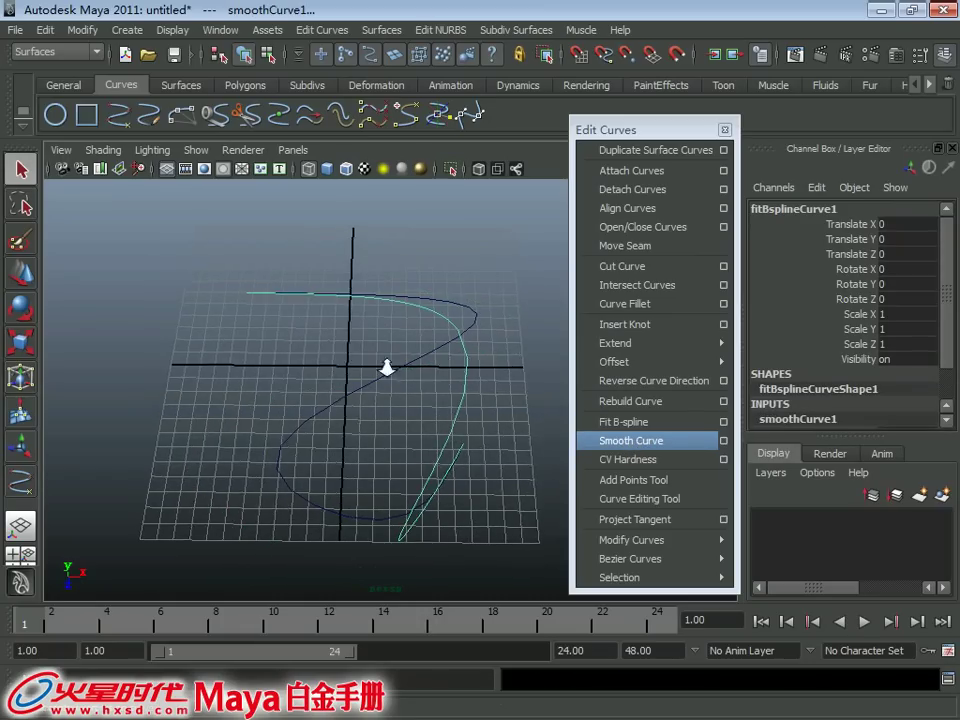
{"action": "mouse_move", "coordinate": [386, 368]}
{"action": "left_mouse_down", "text": "alt"}
{"action": "mouse_move", "coordinate": [353, 392]}
{"action": "mouse_move", "coordinate": [335, 368]}
{"action": "left_mouse_up", "text": "alt"}
{"action": "key", "text": "ctrl+z"}
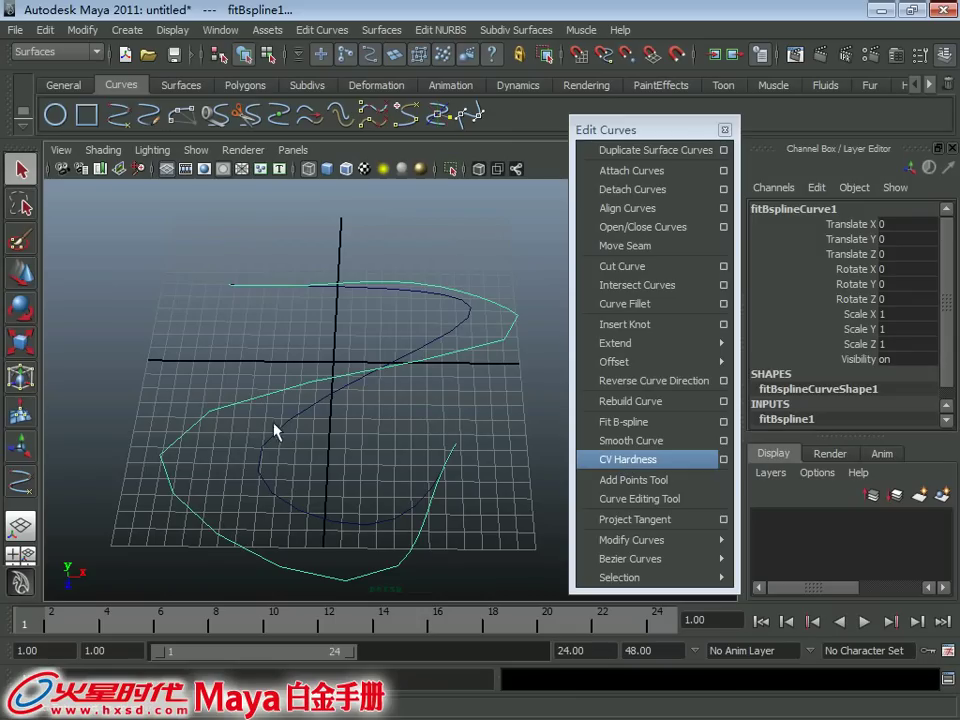
Undo the control vertex selection and the Fit B-spline operation.
{"action": "right_click_drag", "start_coordinate": [243, 400], "coordinate": [155, 368]}
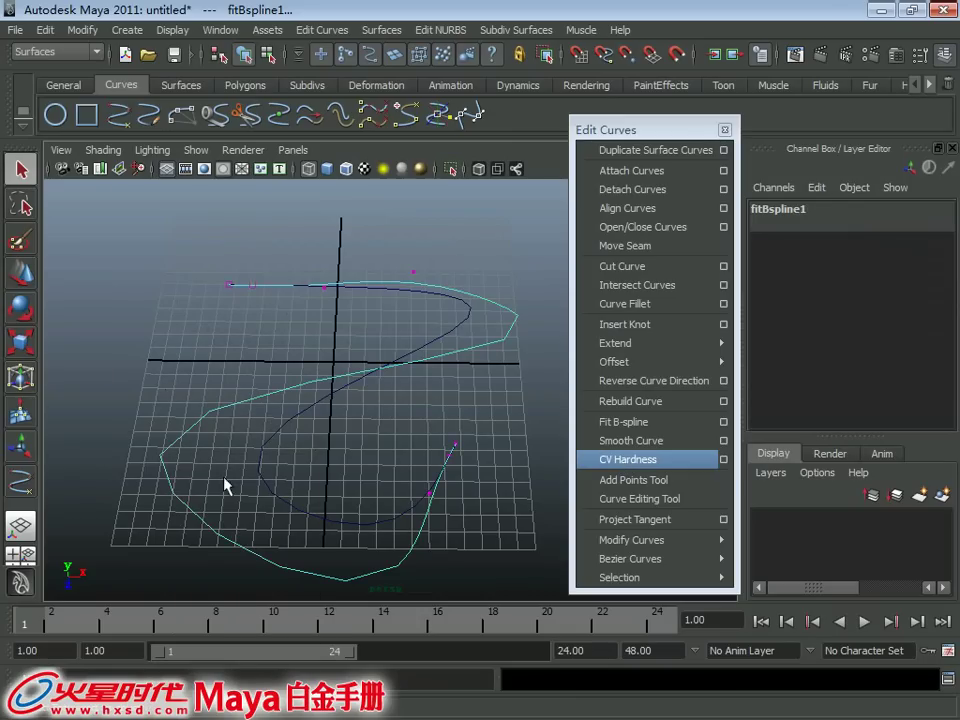
{"action": "left_click_drag", "start_coordinate": [467, 340], "coordinate": [345, 364], "text": "alt"}
{"action": "key", "text": "ctrl+z"}
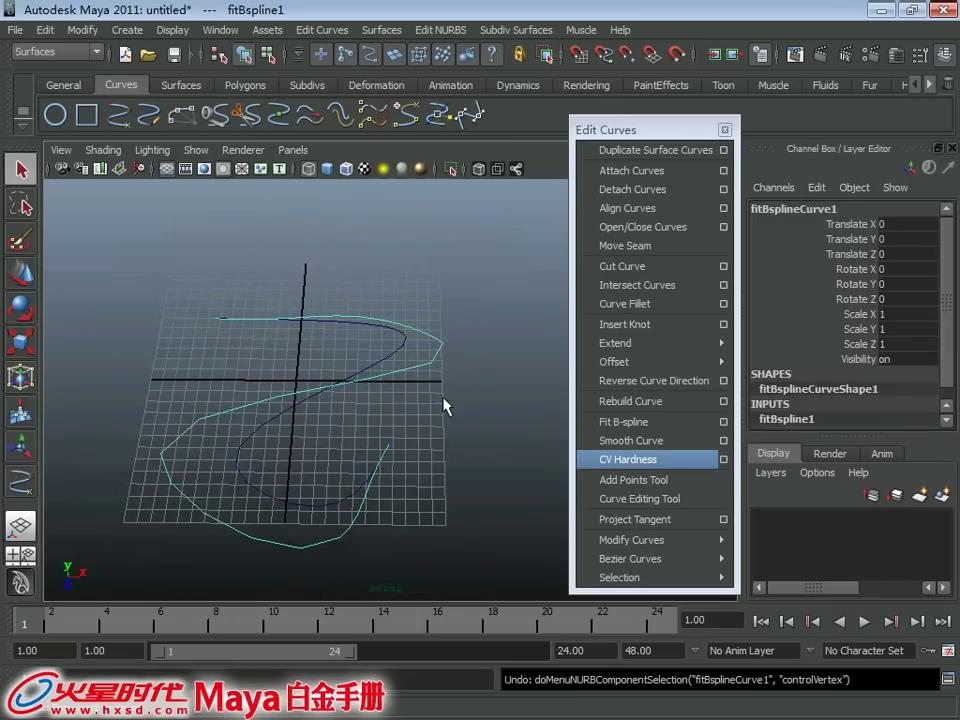
{"action": "key", "text": "ctrl+z"}
Try CV Hardness on a curve1 control vertex, then undo the change.
{"action": "left_click_drag", "start_coordinate": [420, 393], "coordinate": [403, 392], "text": "alt"}
{"action": "right_click_drag", "start_coordinate": [418, 347], "coordinate": [332, 347]}
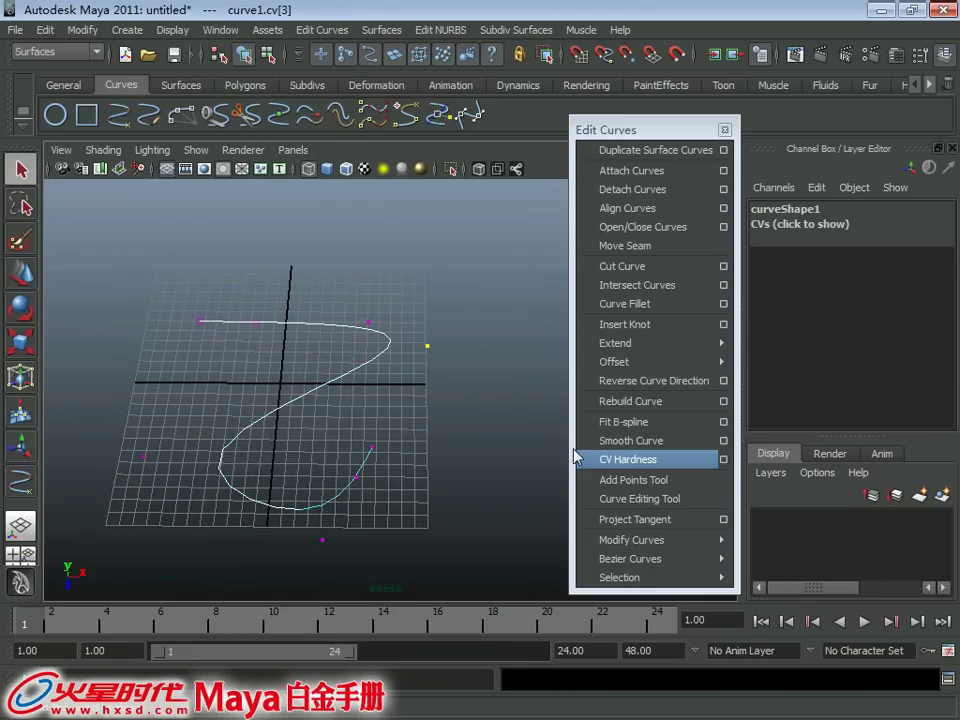
{"action": "left_click", "coordinate": [627, 460]}
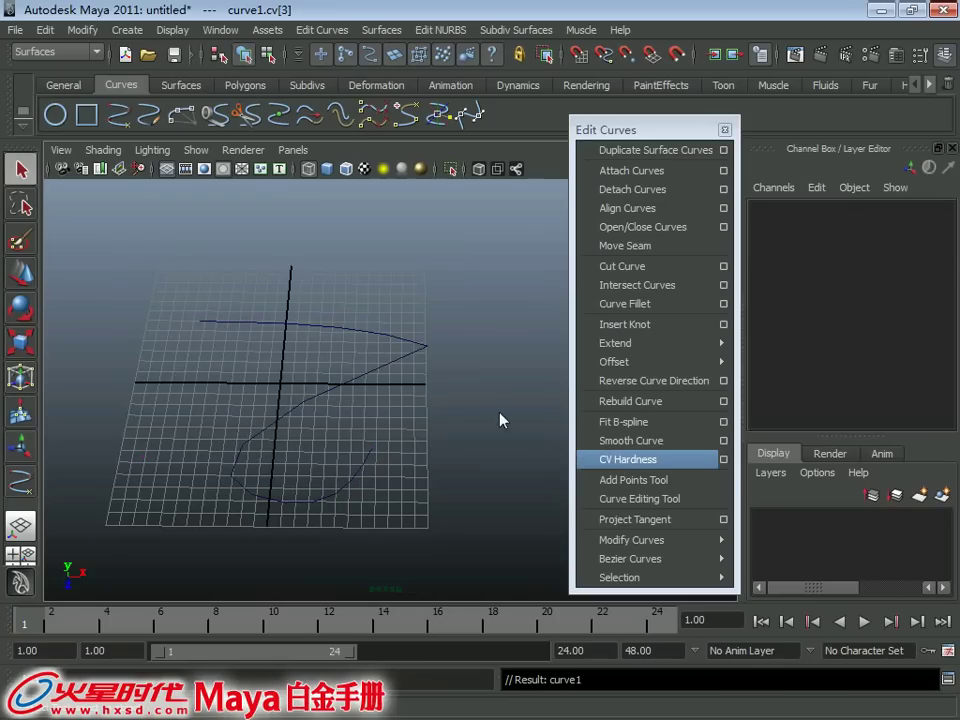
{"action": "left_click", "coordinate": [426, 350]}
{"action": "mouse_move", "coordinate": [441, 390]}
{"action": "left_mouse_down", "text": "alt"}
{"action": "mouse_move", "coordinate": [404, 352]}
{"action": "mouse_move", "coordinate": [429, 379]}
{"action": "left_mouse_up", "text": "alt"}
{"action": "key", "text": "ctrl+z"}
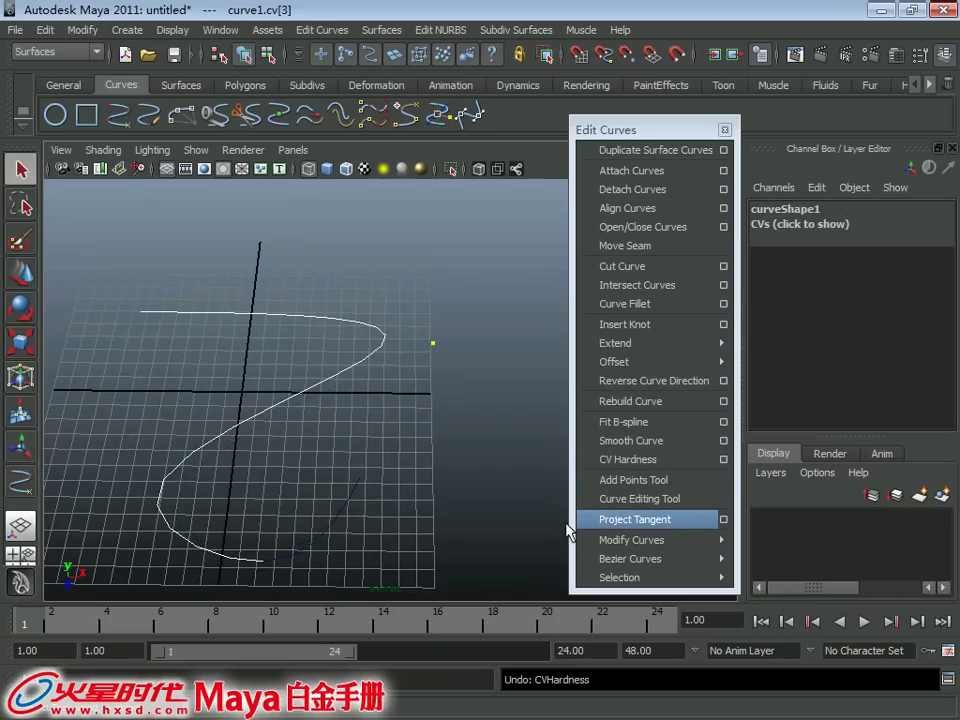
{"action": "left_click_drag", "start_coordinate": [305, 398], "coordinate": [310, 425], "text": "alt"}
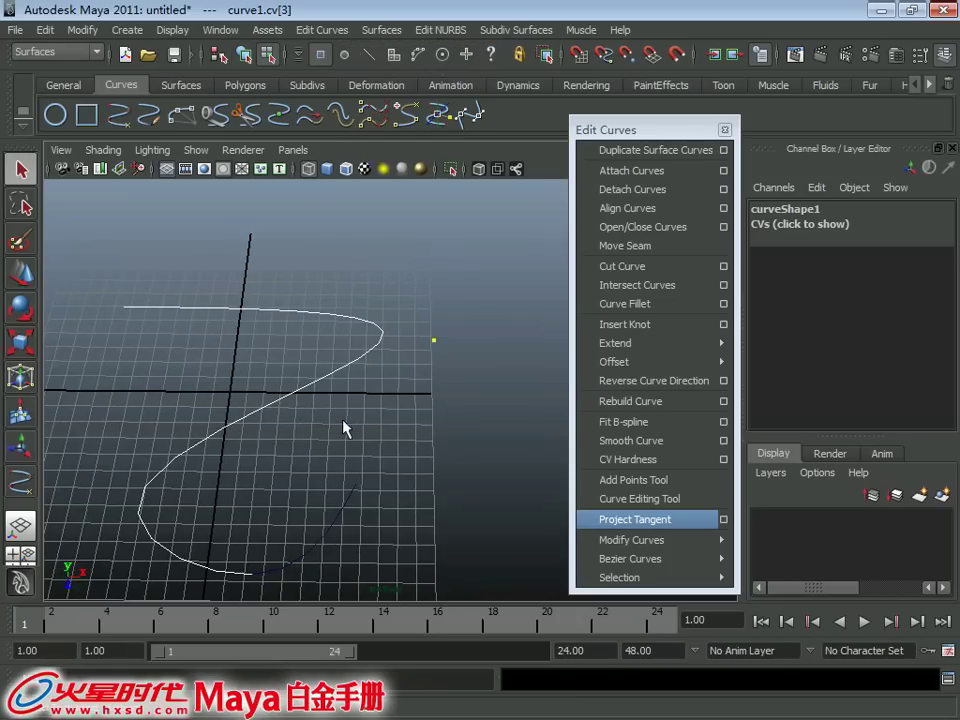
Select curve1 and display its control vertices.
{"action": "left_click", "coordinate": [328, 450]}
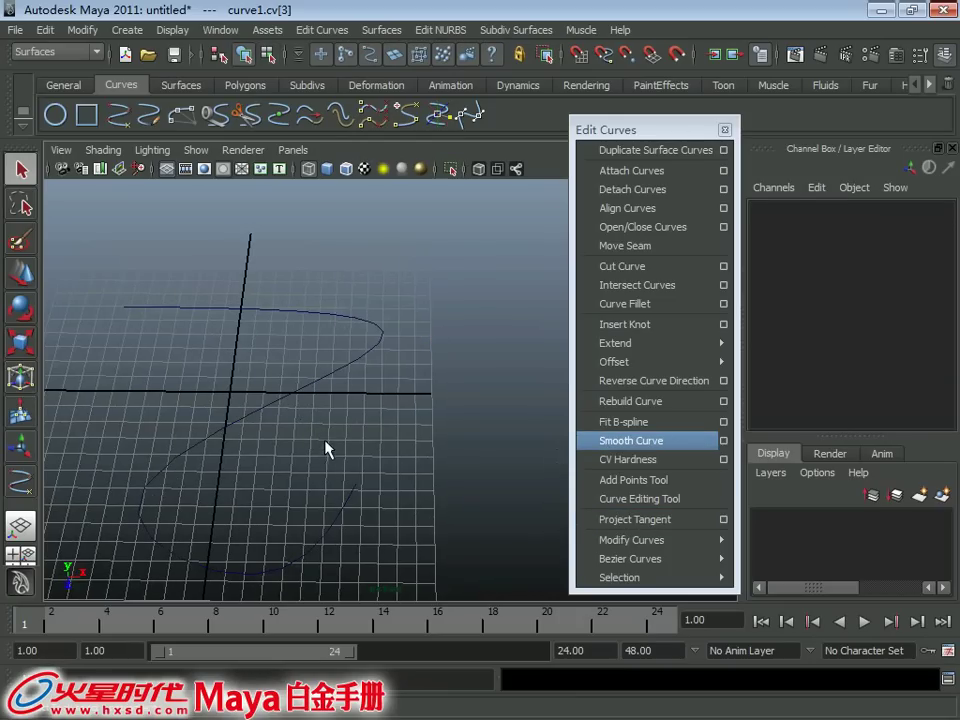
{"action": "left_click", "coordinate": [640, 498]}
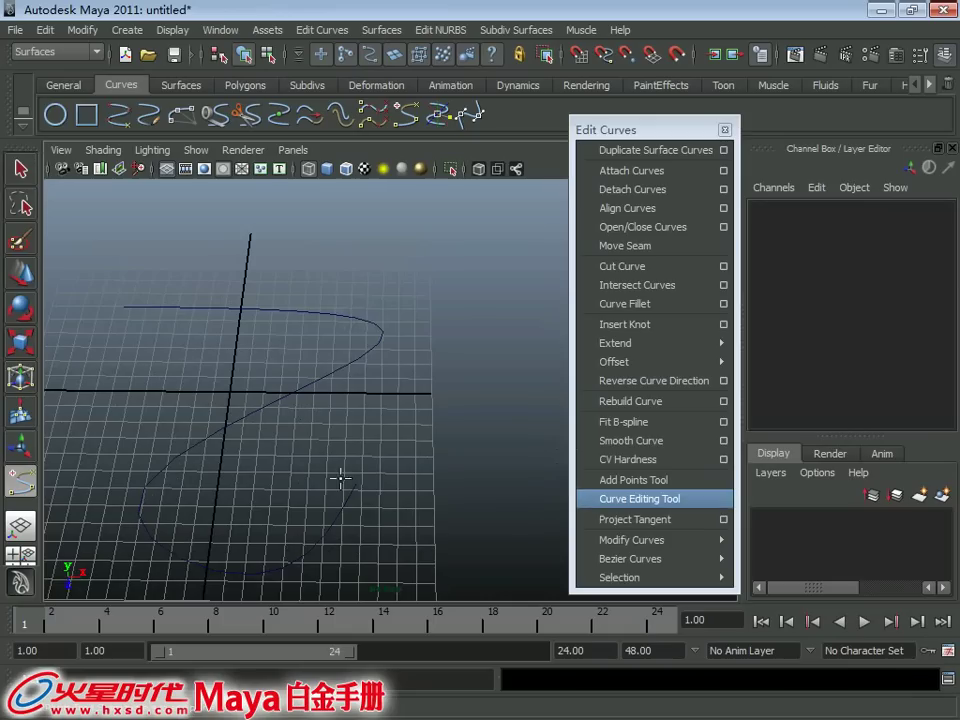
{"action": "key", "text": "q"}
{"action": "left_click", "coordinate": [281, 392]}
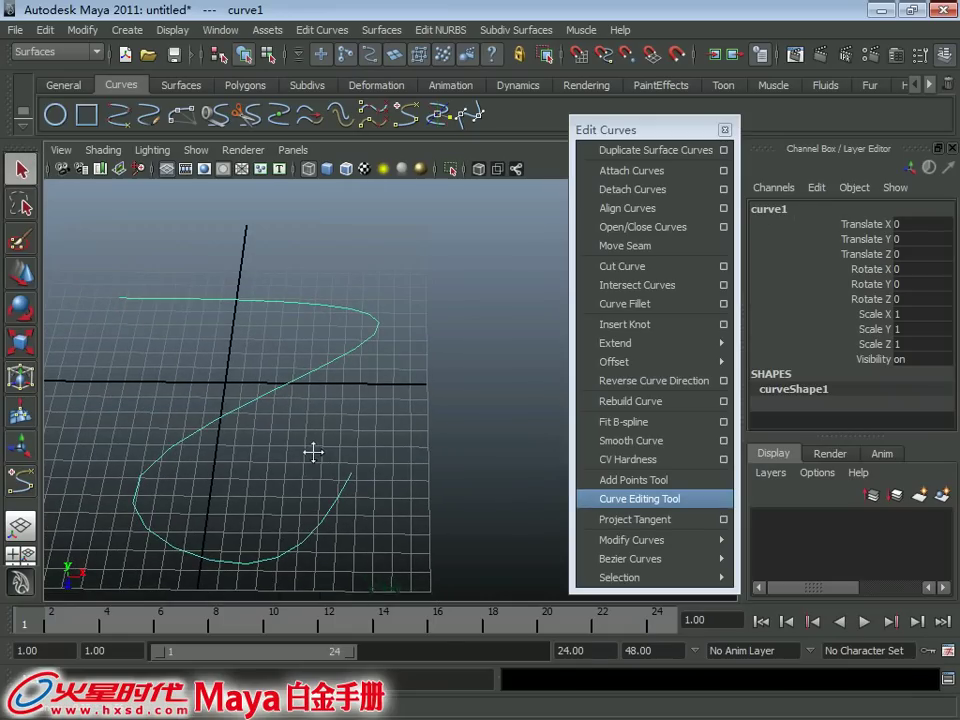
{"action": "right_click_drag", "start_coordinate": [394, 367], "coordinate": [343, 366]}
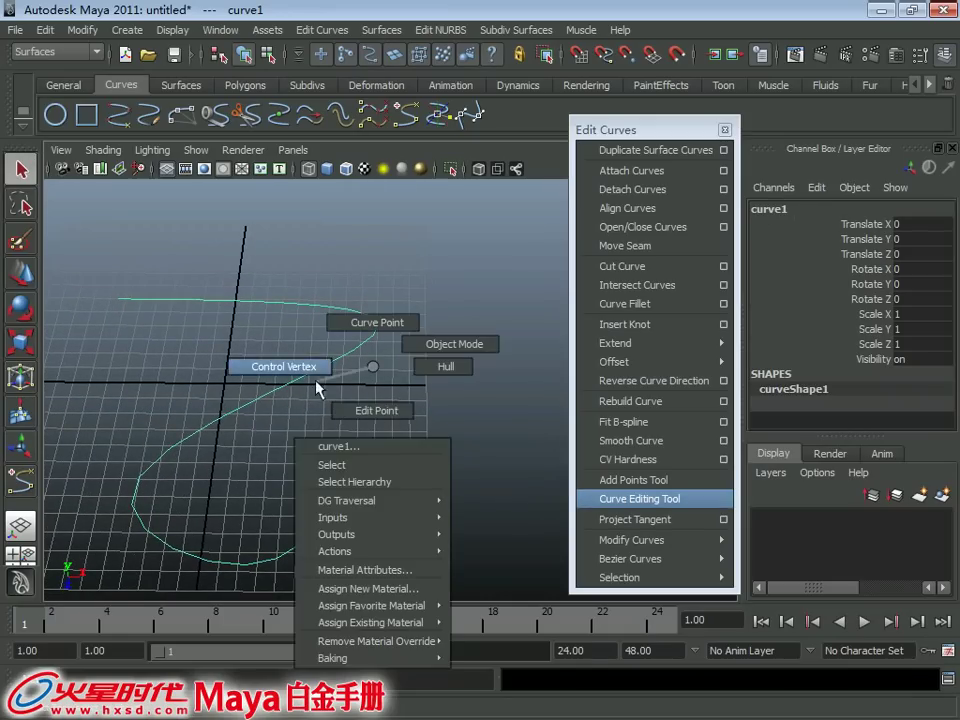
{"action": "scroll", "coordinate": [330, 490], "scroll_direction": "up", "scroll_amount": 2}
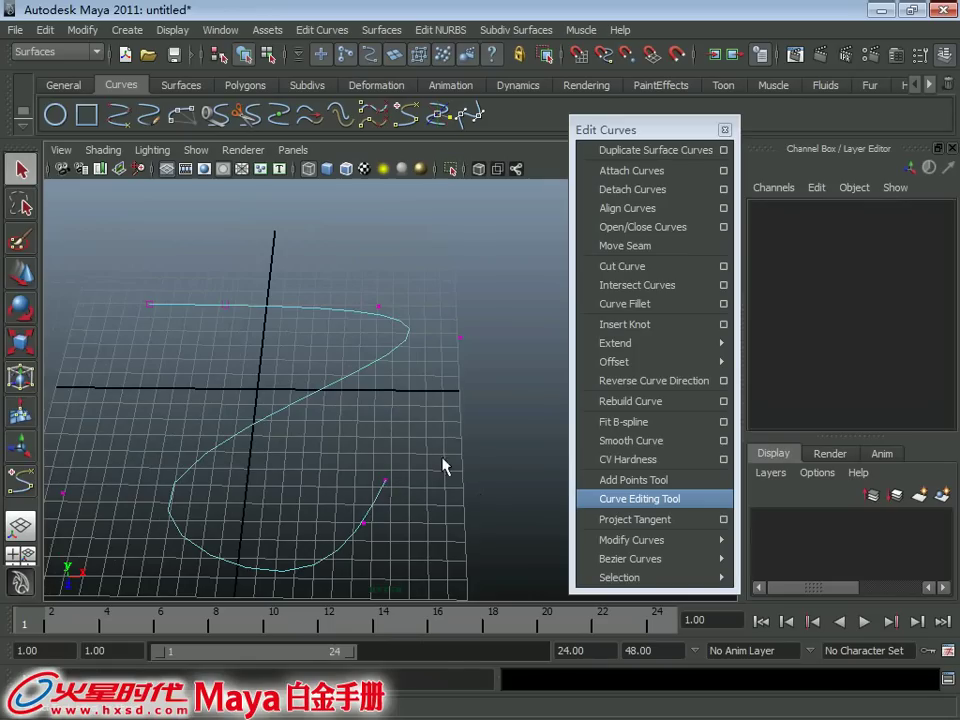
Add five new points past the curve's lower end with the Add Points Tool.
{"action": "left_click", "coordinate": [620, 482]}
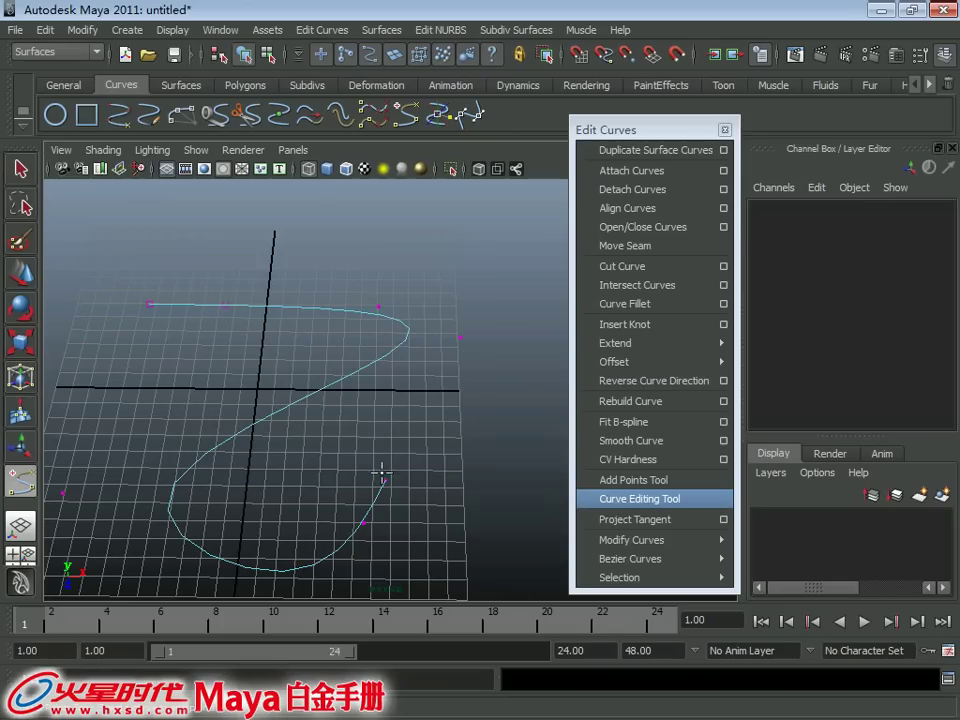
{"action": "left_click", "coordinate": [382, 472]}
{"action": "left_click", "coordinate": [444, 428]}
{"action": "left_click", "coordinate": [497, 497]}
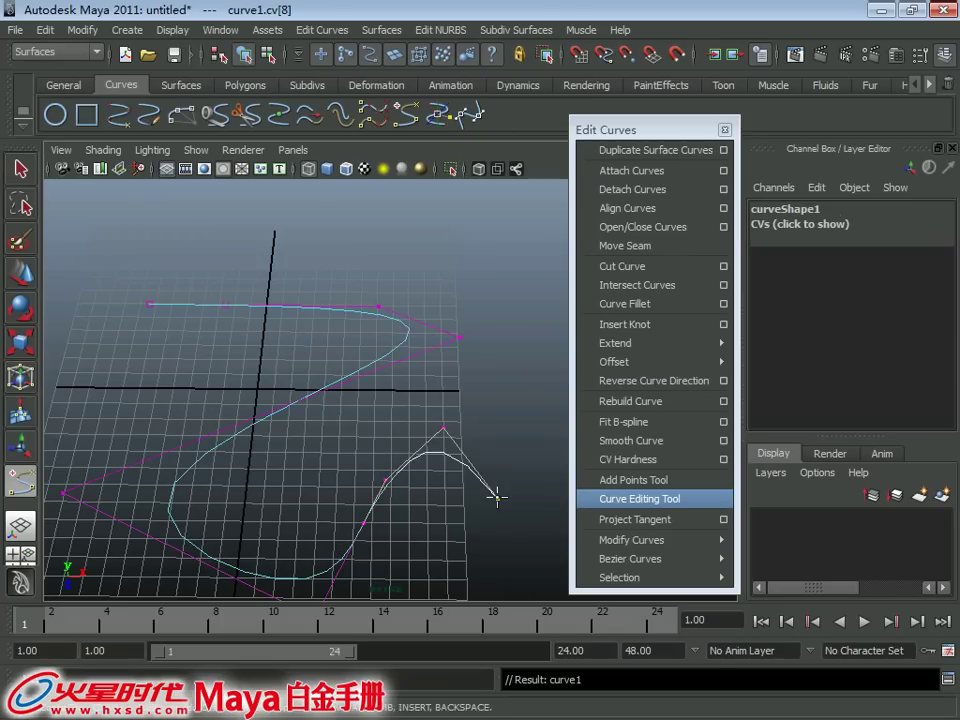
{"action": "left_click", "coordinate": [522, 572]}
{"action": "mouse_move", "coordinate": [522, 572]}
{"action": "middle_mouse_down", "text": "alt"}
{"action": "mouse_move", "coordinate": [326, 456]}
{"action": "mouse_move", "coordinate": [388, 486]}
{"action": "mouse_move", "coordinate": [378, 424]}
{"action": "middle_mouse_up", "text": "alt"}
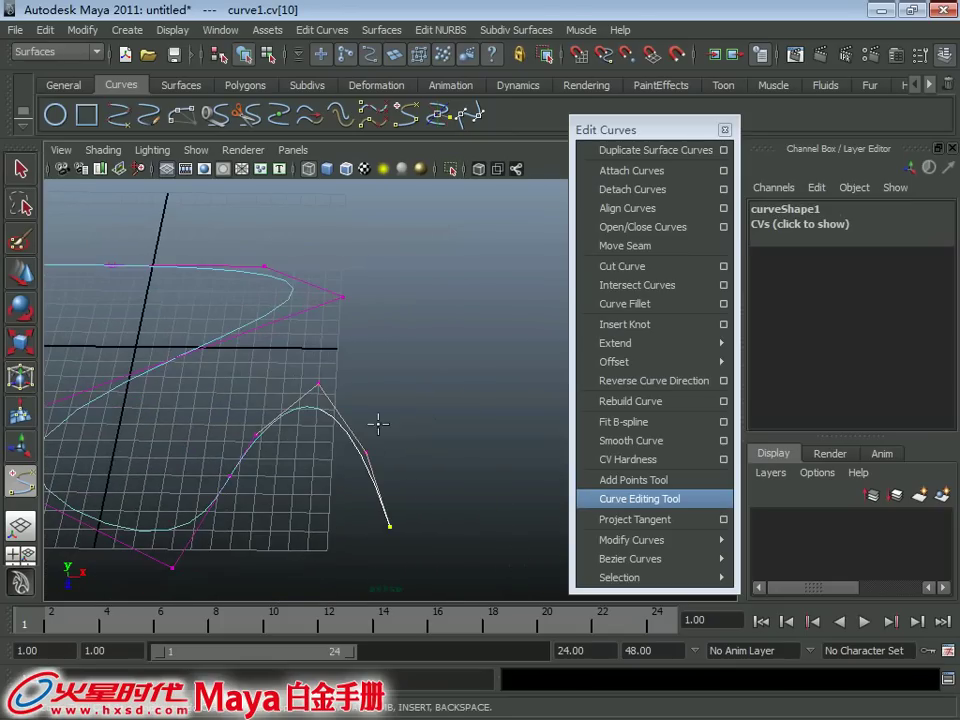
{"action": "left_click", "coordinate": [487, 477]}
{"action": "key", "text": "Return"}
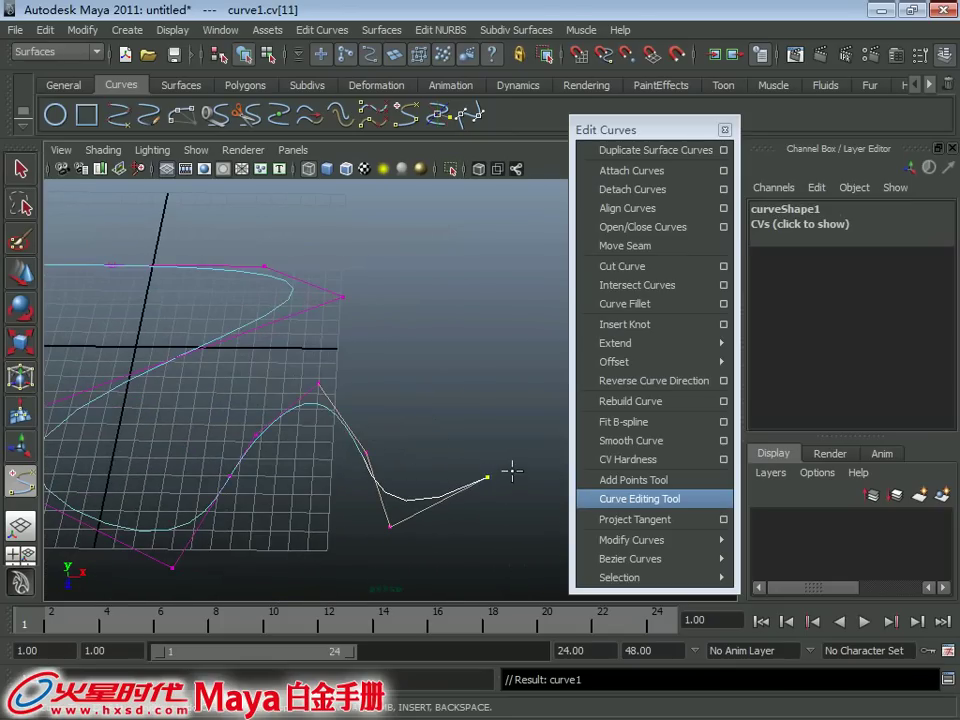
Remove the last two points and add new ones forming a hooked loop.
{"action": "key", "text": "BackSpace"}
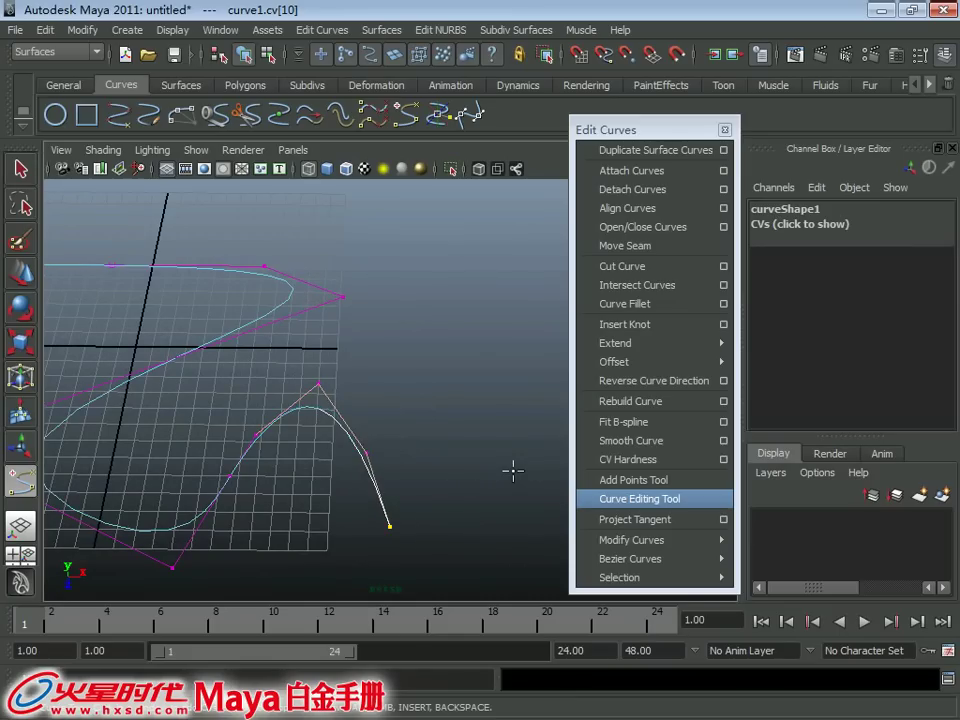
{"action": "key", "text": "BackSpace"}
{"action": "key", "text": "BackSpace"}
{"action": "mouse_move", "coordinate": [439, 362]}
{"action": "left_mouse_down"}
{"action": "mouse_move", "coordinate": [497, 405]}
{"action": "mouse_move", "coordinate": [464, 437]}
{"action": "left_mouse_up"}
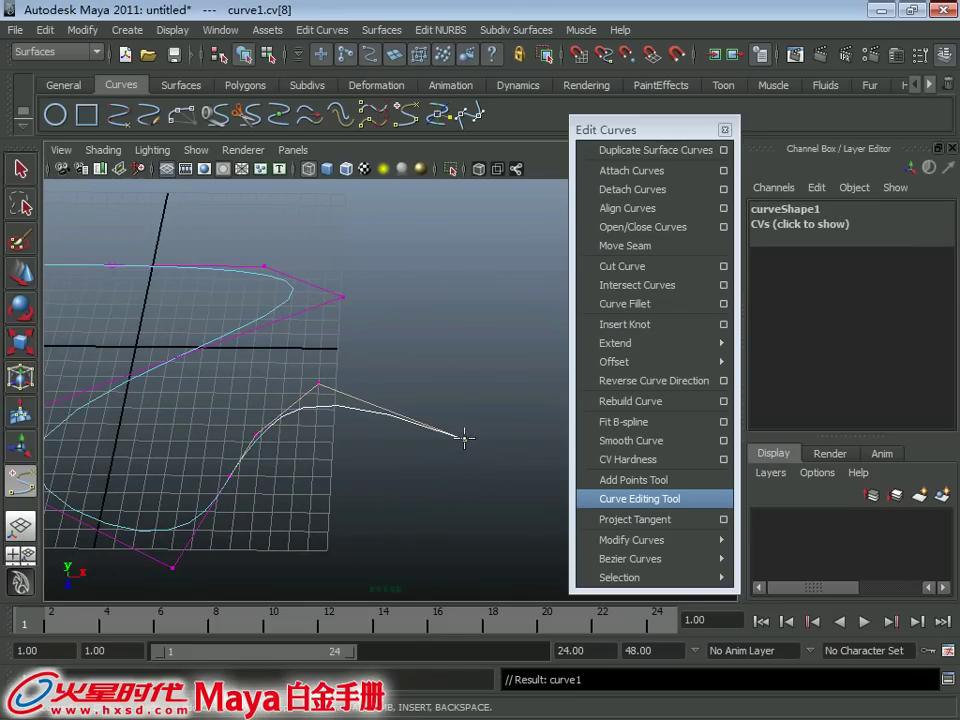
{"action": "left_click_drag", "start_coordinate": [516, 500], "coordinate": [550, 506]}
{"action": "mouse_move", "coordinate": [444, 549]}
{"action": "left_mouse_down"}
{"action": "mouse_move", "coordinate": [424, 566]}
{"action": "mouse_move", "coordinate": [317, 482]}
{"action": "mouse_move", "coordinate": [357, 507]}
{"action": "left_mouse_up"}
{"action": "key", "text": "Return"}
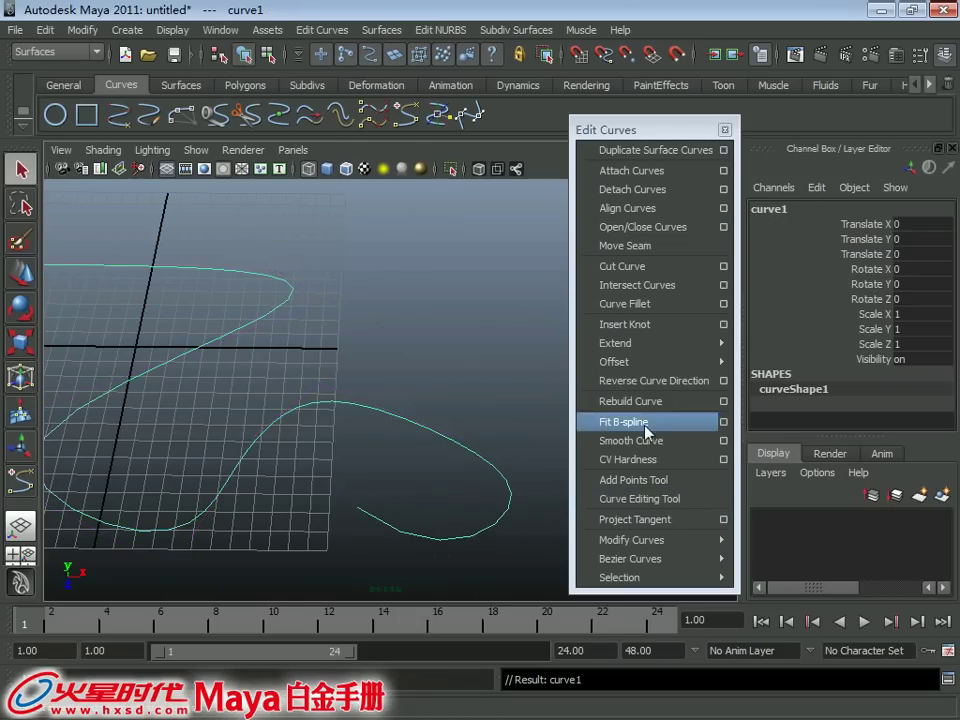
Reshape the curve with the Curve Editing Tool handle, then undo the change.
{"action": "left_click", "coordinate": [641, 505]}
{"action": "mouse_move", "coordinate": [272, 409]}
{"action": "left_mouse_down"}
{"action": "mouse_move", "coordinate": [323, 379]}
{"action": "mouse_move", "coordinate": [294, 396]}
{"action": "mouse_move", "coordinate": [285, 369]}
{"action": "mouse_move", "coordinate": [367, 386]}
{"action": "mouse_move", "coordinate": [304, 396]}
{"action": "mouse_move", "coordinate": [285, 386]}
{"action": "mouse_move", "coordinate": [272, 407]}
{"action": "left_mouse_up"}
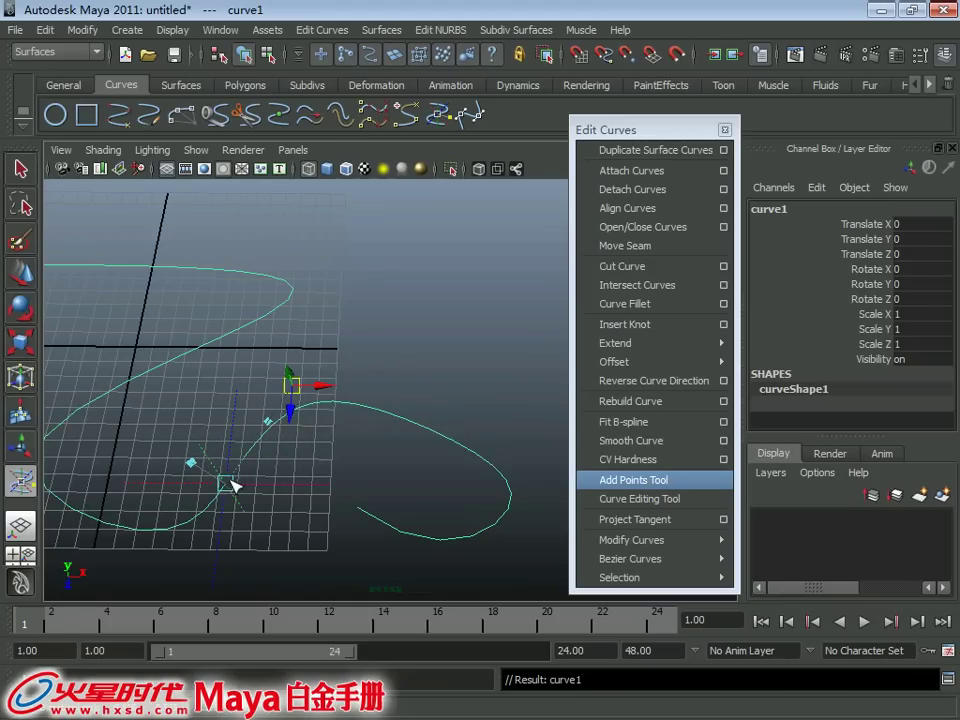
{"action": "mouse_move", "coordinate": [233, 486]}
{"action": "left_mouse_down"}
{"action": "mouse_move", "coordinate": [407, 426]}
{"action": "mouse_move", "coordinate": [272, 440]}
{"action": "mouse_move", "coordinate": [330, 420]}
{"action": "mouse_move", "coordinate": [418, 429]}
{"action": "left_mouse_up"}
{"action": "key", "text": "ctrl+z"}
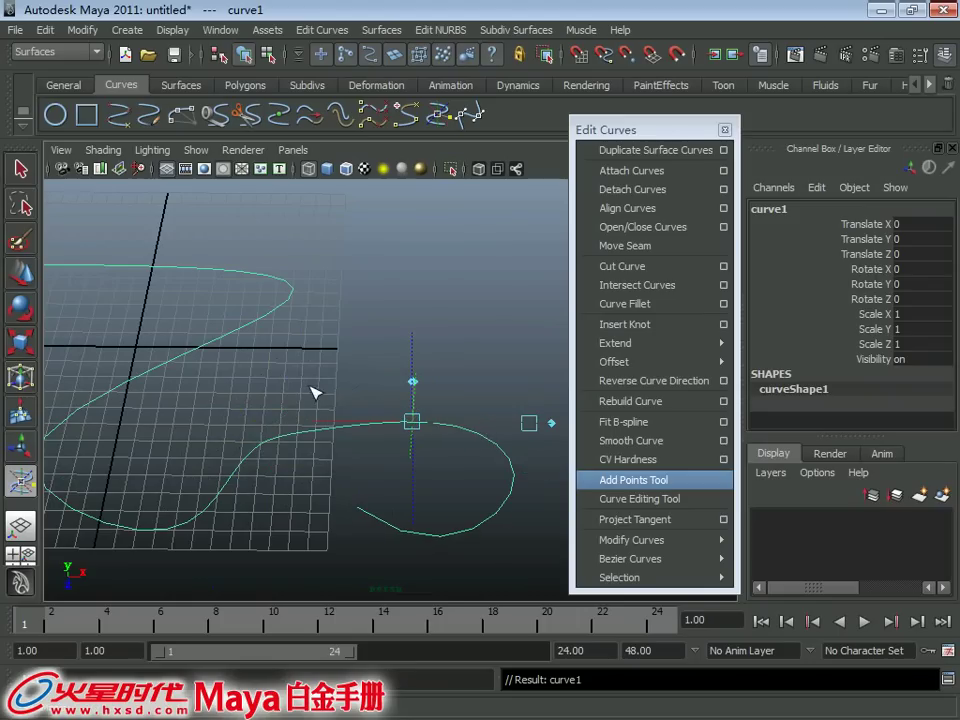
Move the curve editing point to other spots along the curve and return to selection.
{"action": "scroll", "coordinate": [340, 458], "scroll_direction": "up", "scroll_amount": 3}
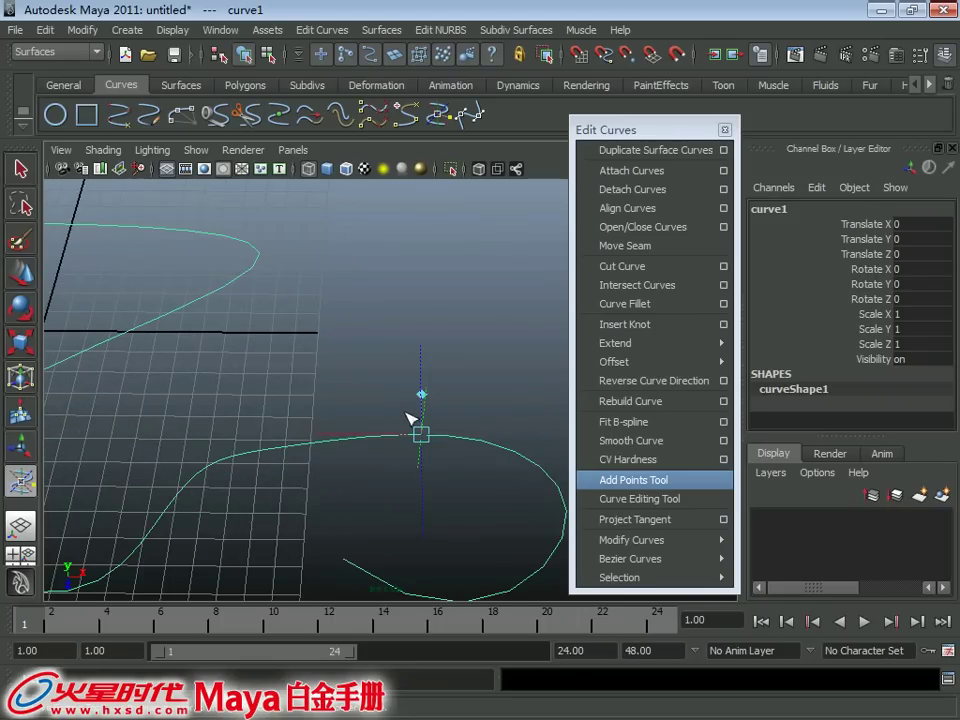
{"action": "mouse_move", "coordinate": [436, 438]}
{"action": "left_mouse_down", "text": "alt"}
{"action": "mouse_move", "coordinate": [388, 405]}
{"action": "mouse_move", "coordinate": [441, 405]}
{"action": "mouse_move", "coordinate": [317, 491]}
{"action": "mouse_move", "coordinate": [291, 544]}
{"action": "mouse_move", "coordinate": [332, 387]}
{"action": "mouse_move", "coordinate": [334, 493]}
{"action": "left_mouse_up", "text": "alt"}
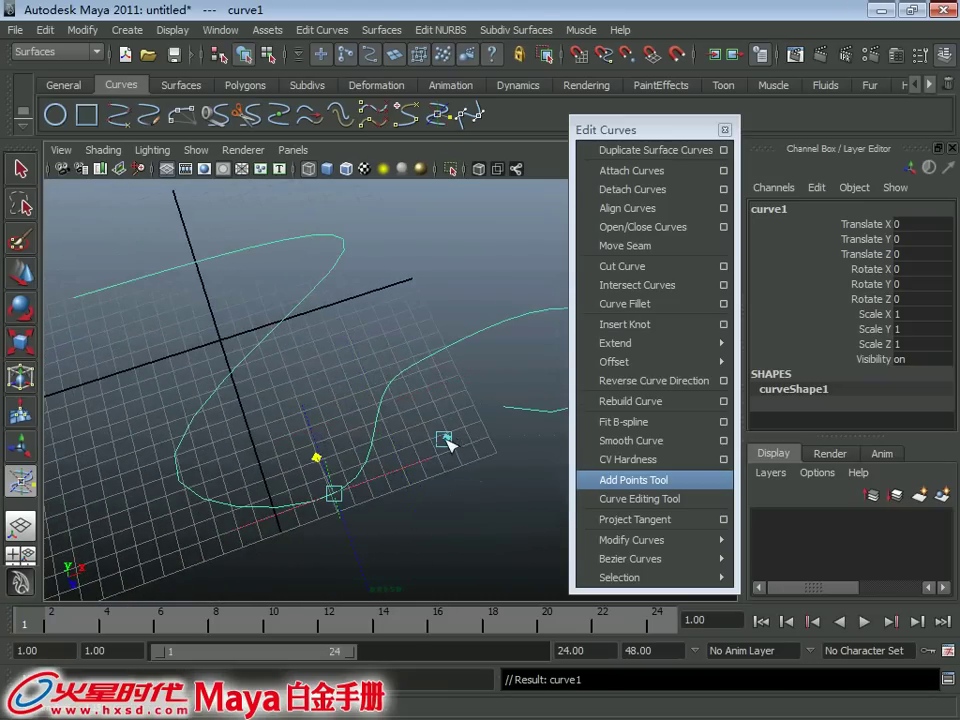
{"action": "left_click", "coordinate": [445, 441]}
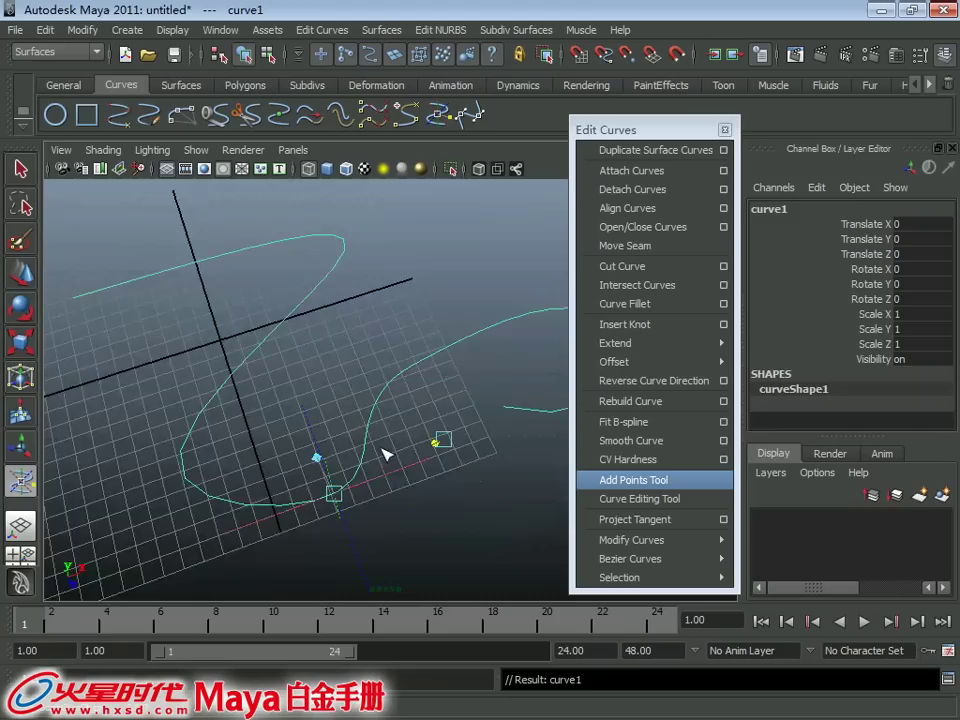
{"action": "mouse_move", "coordinate": [386, 455]}
{"action": "left_mouse_down", "text": "alt"}
{"action": "mouse_move", "coordinate": [375, 493]}
{"action": "mouse_move", "coordinate": [405, 459]}
{"action": "mouse_move", "coordinate": [461, 528]}
{"action": "mouse_move", "coordinate": [386, 386]}
{"action": "left_mouse_up", "text": "alt"}
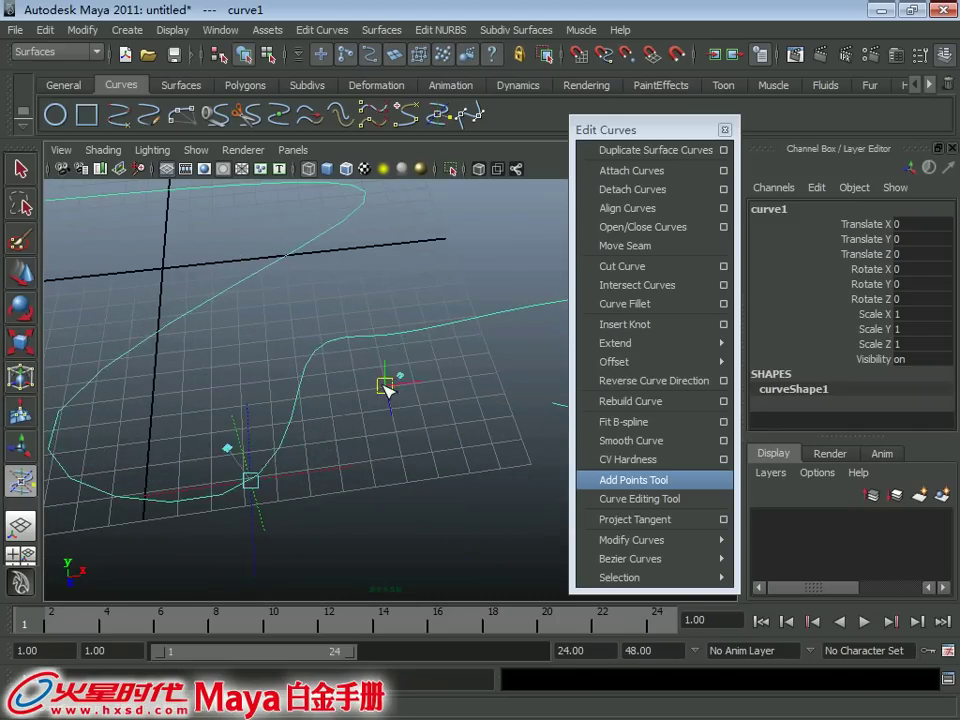
{"action": "mouse_move", "coordinate": [375, 454]}
{"action": "left_mouse_down", "text": "alt"}
{"action": "mouse_move", "coordinate": [298, 440]}
{"action": "mouse_move", "coordinate": [340, 462]}
{"action": "left_mouse_up", "text": "alt"}
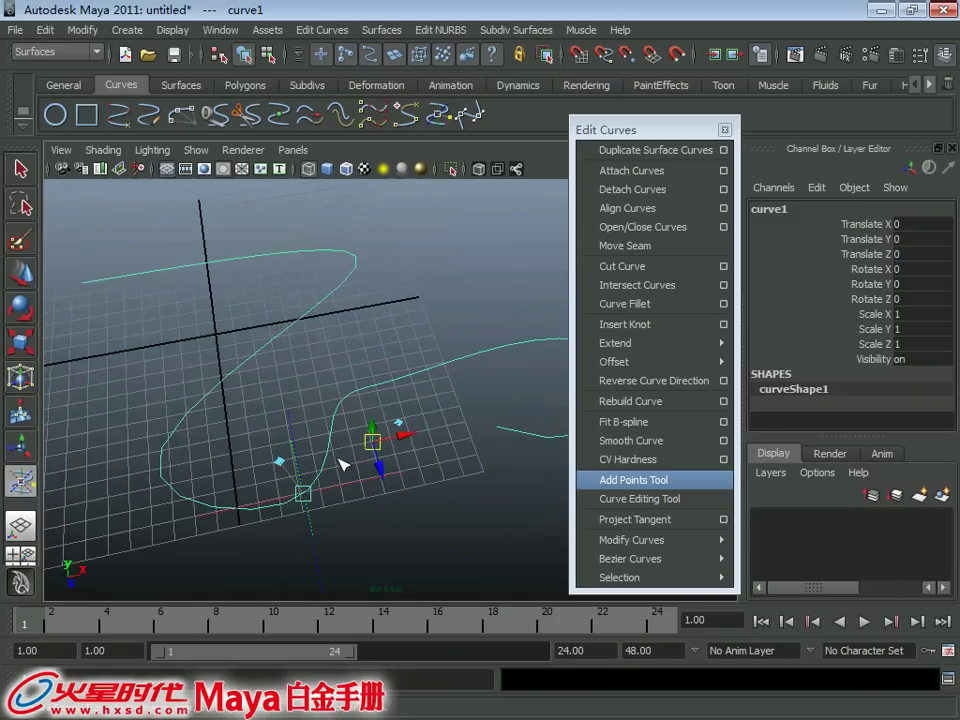
{"action": "left_click", "coordinate": [349, 454]}
{"action": "left_click", "coordinate": [362, 446]}
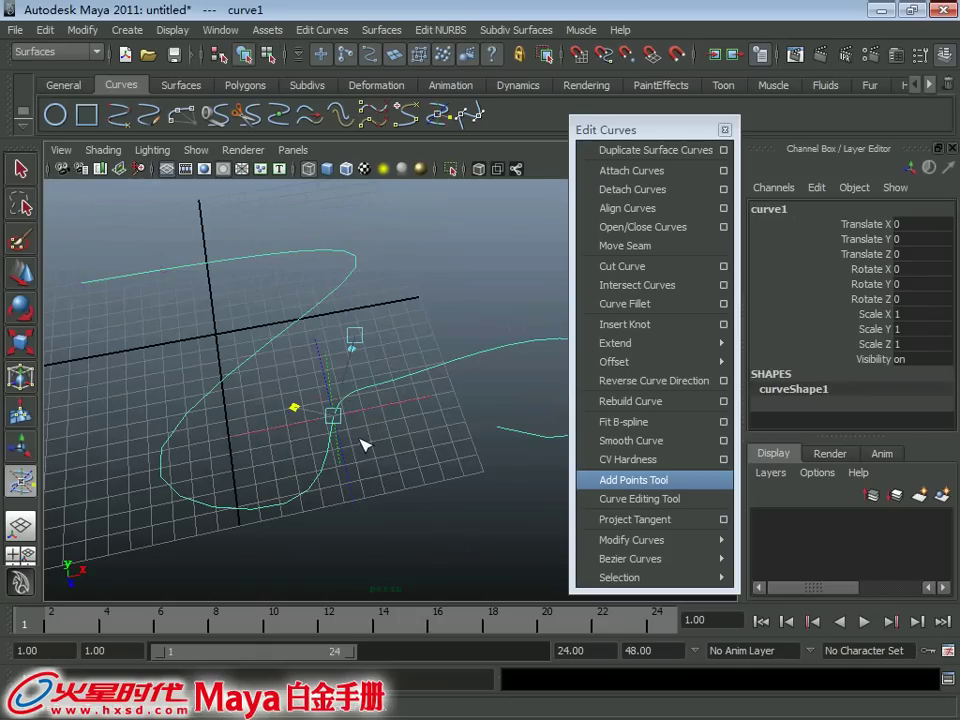
{"action": "mouse_move", "coordinate": [340, 410]}
{"action": "left_mouse_down", "text": "alt"}
{"action": "mouse_move", "coordinate": [334, 463]}
{"action": "mouse_move", "coordinate": [309, 459]}
{"action": "mouse_move", "coordinate": [375, 394]}
{"action": "mouse_move", "coordinate": [338, 386]}
{"action": "mouse_move", "coordinate": [413, 397]}
{"action": "left_mouse_up", "text": "alt"}
{"action": "key", "text": "q"}
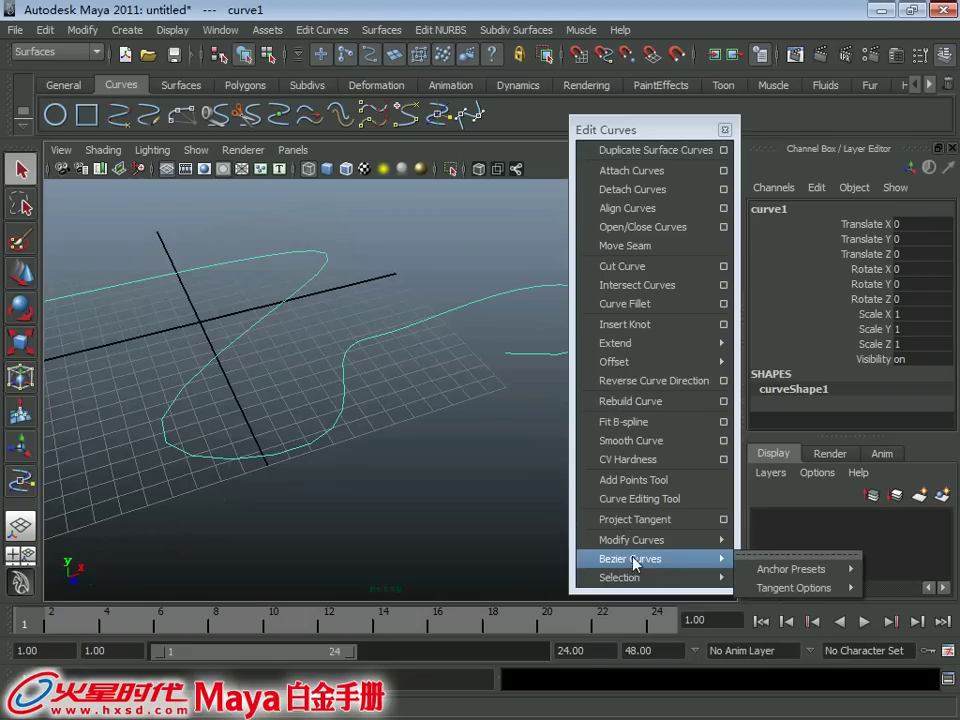
{"action": "mouse_move", "coordinate": [650, 577]}
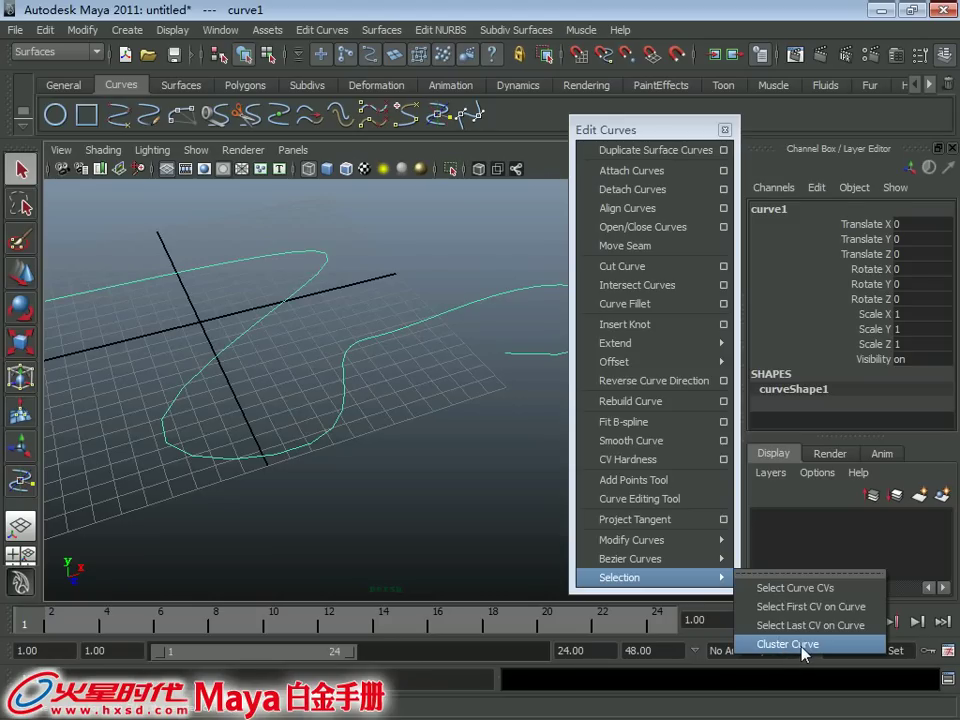
Start a new scene without saving and move the torn-off Edit Curves panel higher.
{"action": "left_click", "coordinate": [817, 590]}
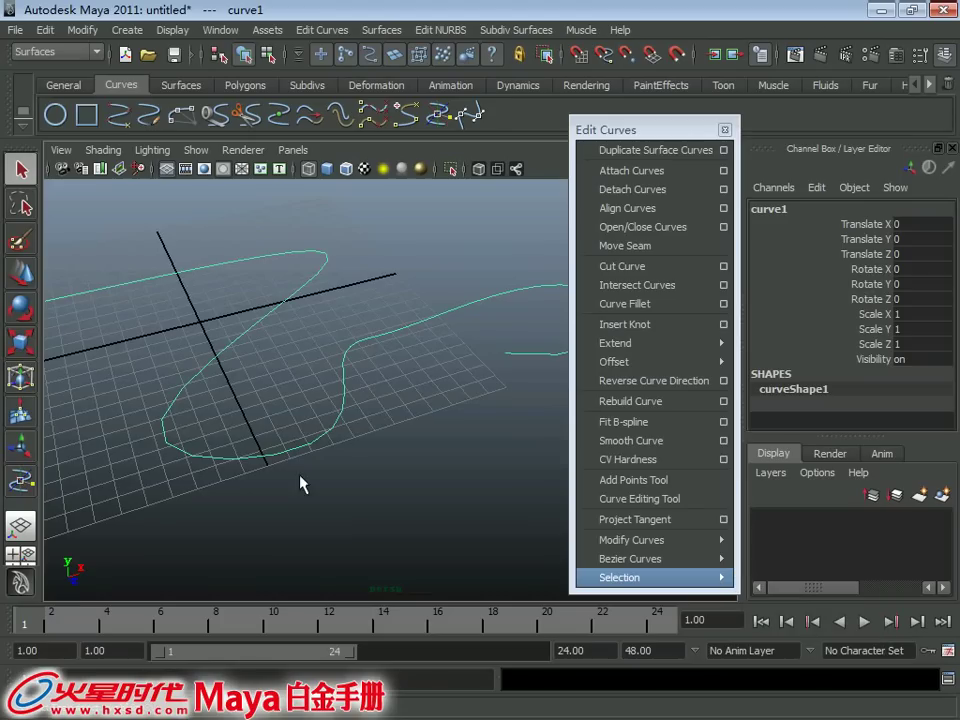
{"action": "mouse_move", "coordinate": [300, 482]}
{"action": "right_mouse_down", "text": "alt"}
{"action": "mouse_move", "coordinate": [287, 422]}
{"action": "mouse_move", "coordinate": [180, 402]}
{"action": "right_mouse_up", "text": "alt"}
{"action": "key", "text": "ctrl+n"}
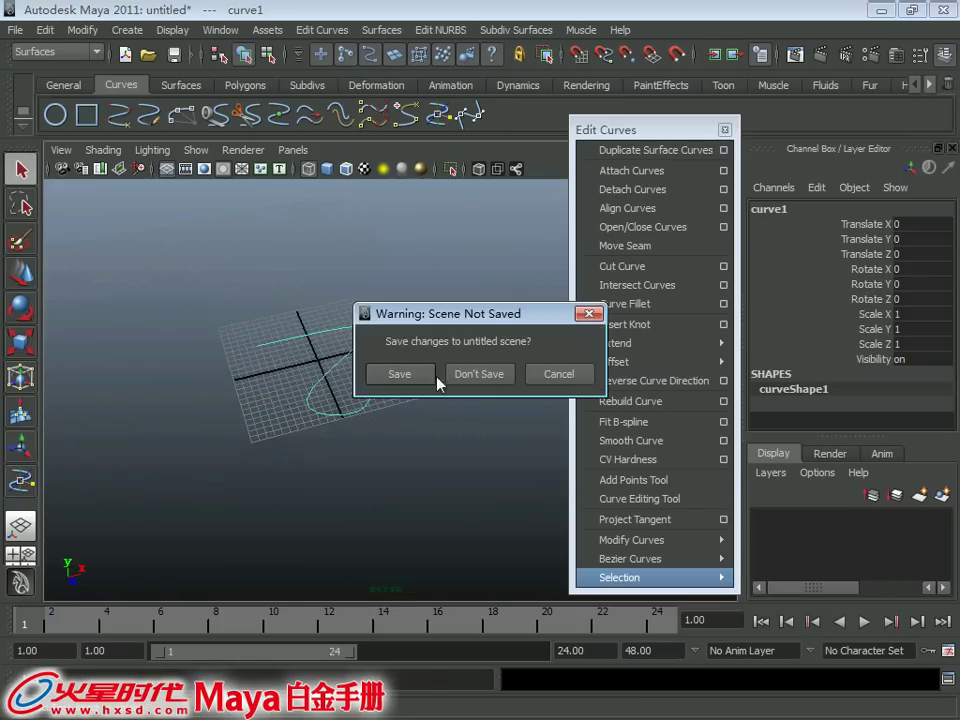
{"action": "left_click", "coordinate": [478, 373]}
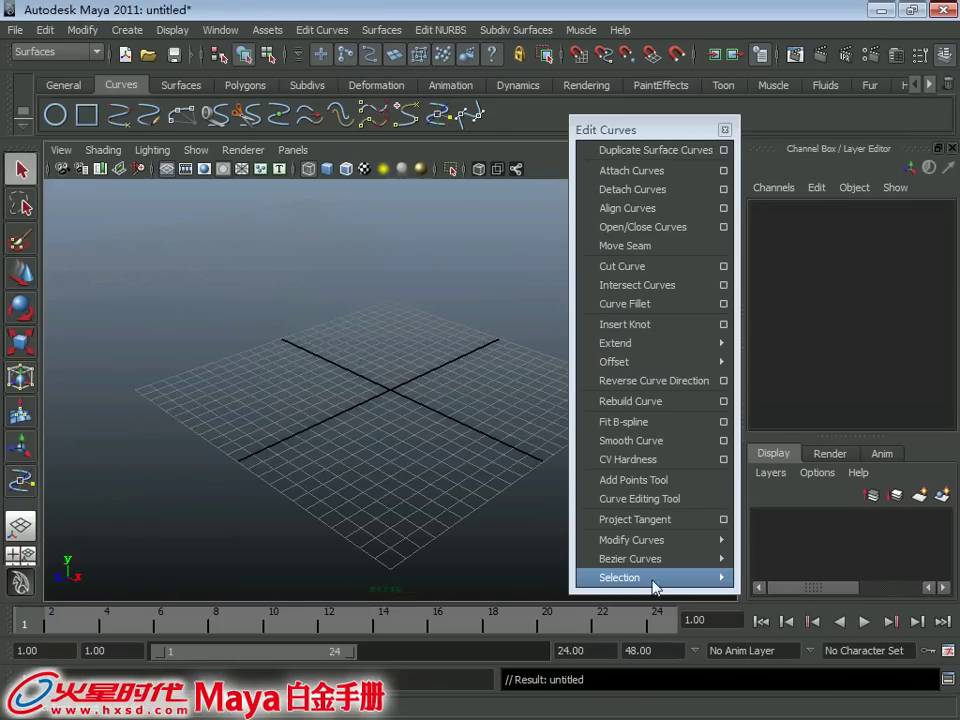
{"action": "left_click_drag", "start_coordinate": [629, 132], "coordinate": [628, 52]}
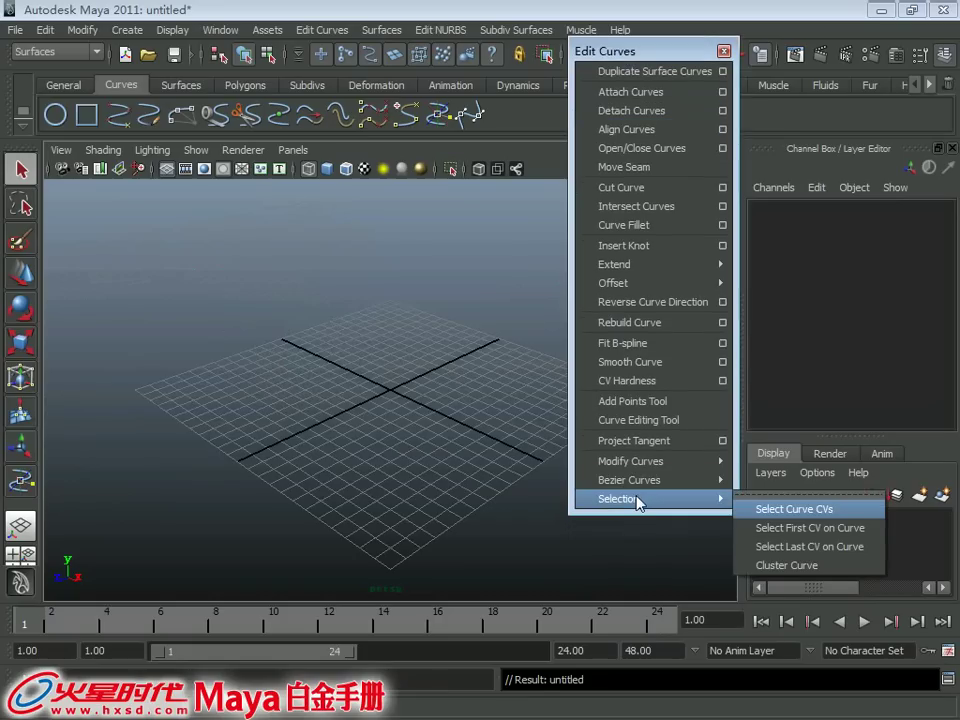
{"action": "left_click", "coordinate": [790, 509]}
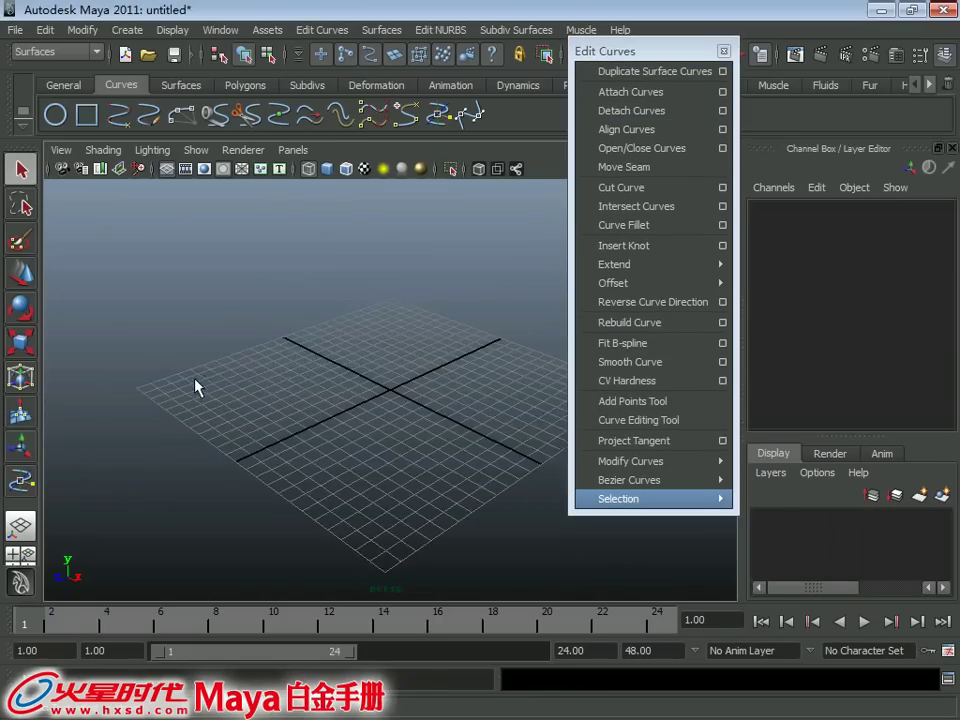
{"action": "left_click_drag", "start_coordinate": [197, 386], "coordinate": [160, 280], "text": "alt"}
{"action": "left_click", "coordinate": [181, 84]}
{"action": "left_click", "coordinate": [181, 116]}
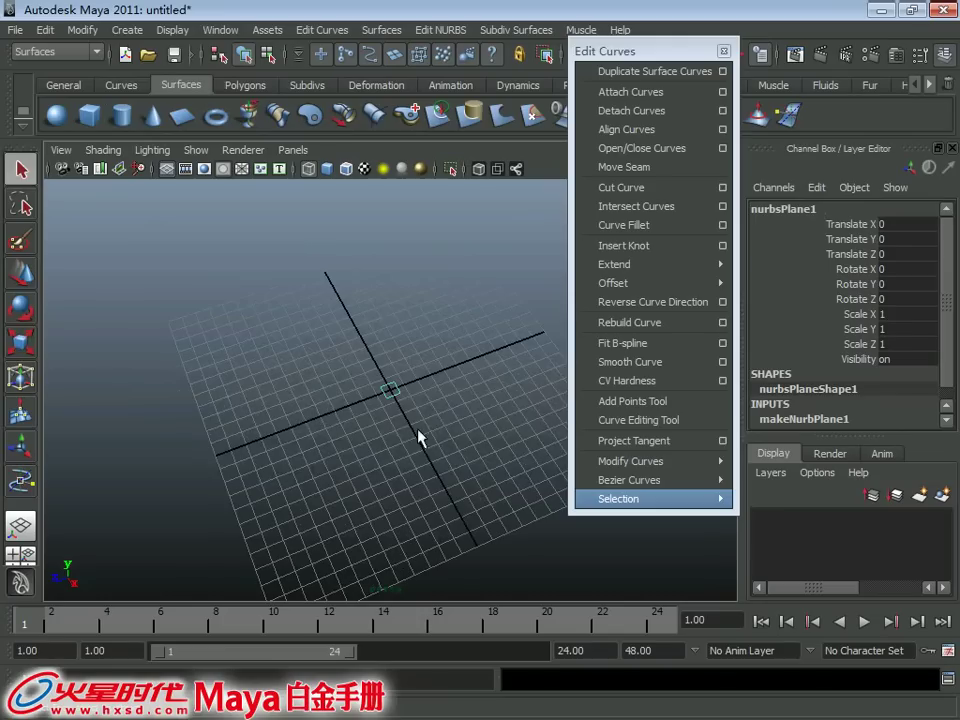
{"action": "mouse_move", "coordinate": [418, 435]}
{"action": "left_mouse_down"}
{"action": "mouse_move", "coordinate": [392, 392]}
{"action": "mouse_move", "coordinate": [253, 242]}
{"action": "left_mouse_up"}
{"action": "right_click_drag", "start_coordinate": [253, 242], "coordinate": [193, 242]}
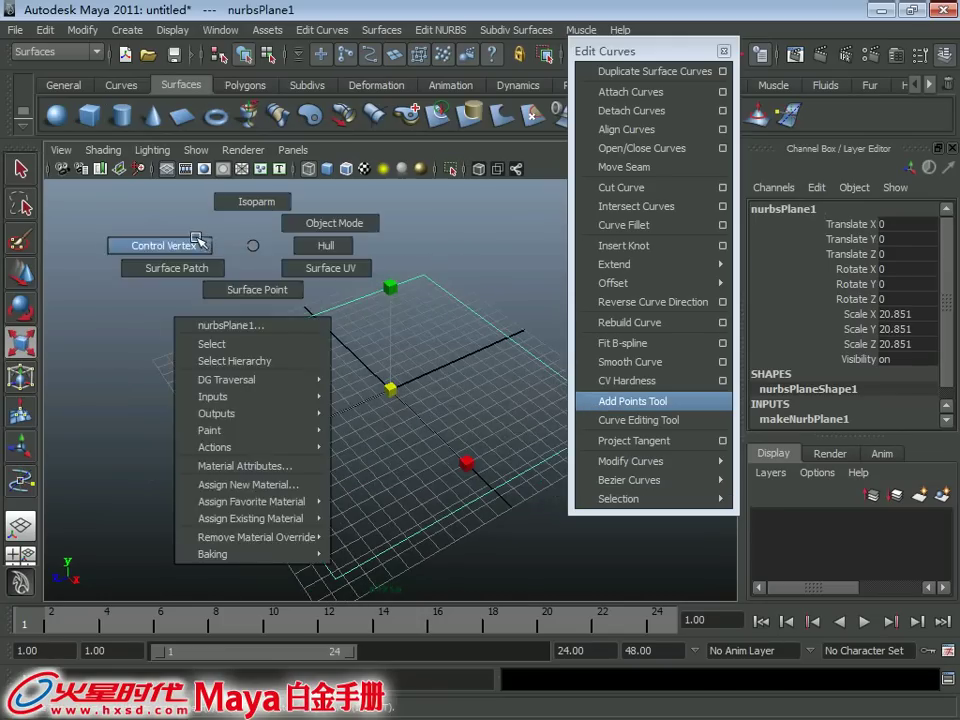
{"action": "right_click_drag", "start_coordinate": [326, 405], "coordinate": [403, 420]}
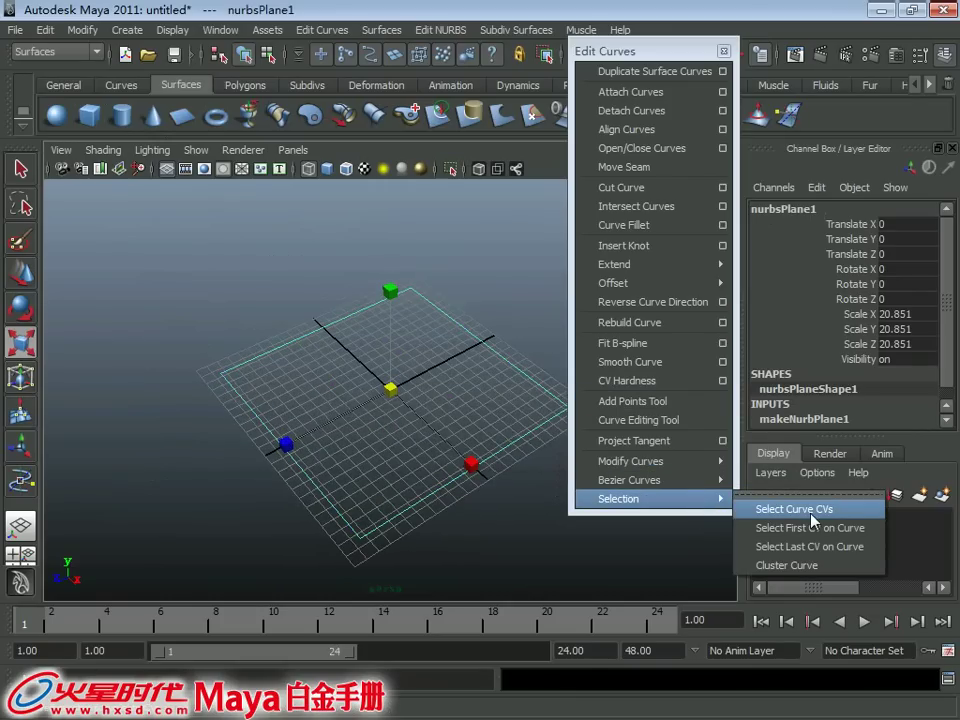
{"action": "left_click", "coordinate": [812, 509]}
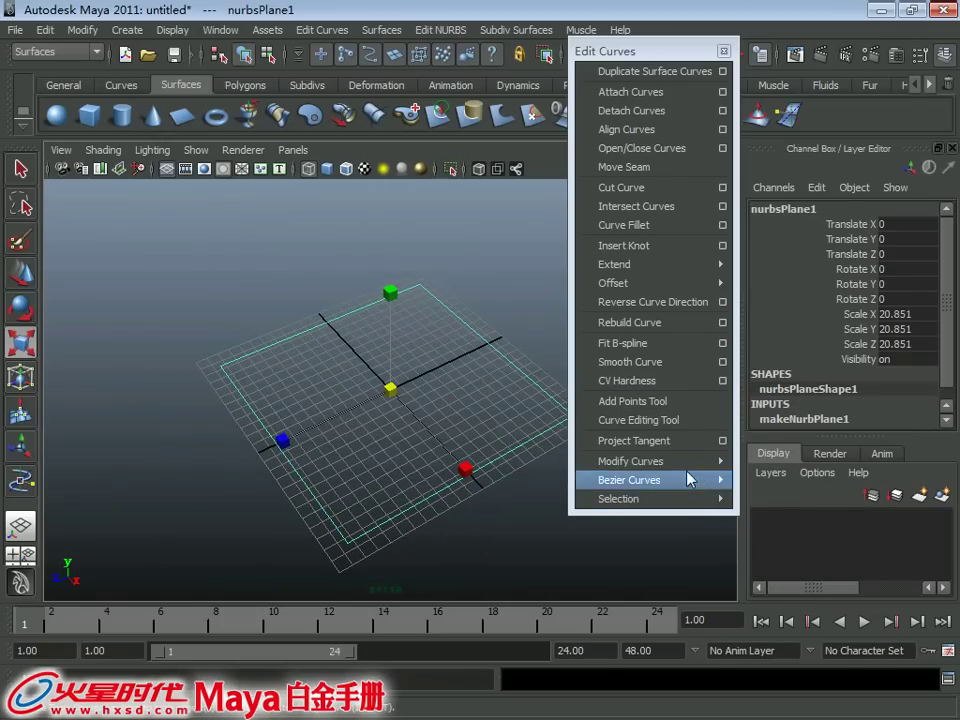
{"action": "left_click", "coordinate": [755, 527]}
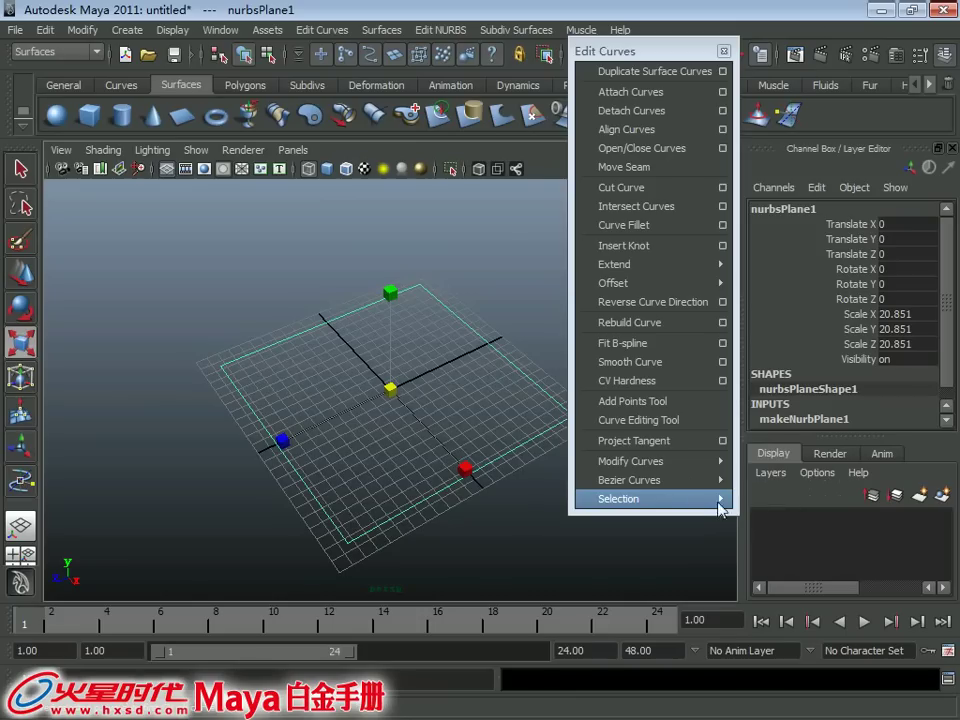
{"action": "left_click_drag", "start_coordinate": [284, 514], "coordinate": [291, 471], "text": "alt"}
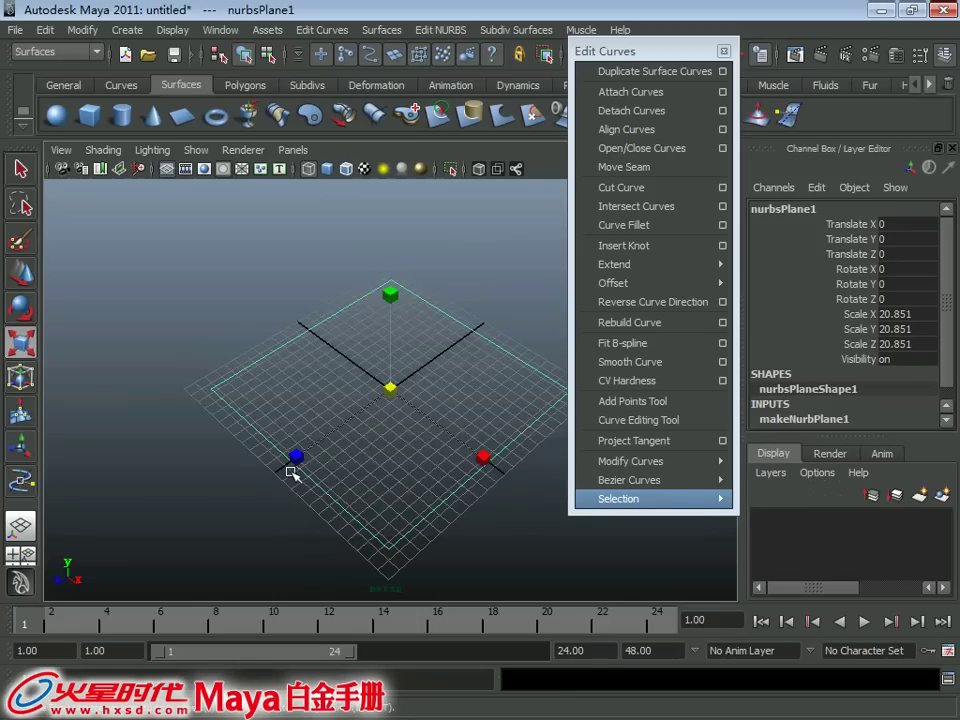
{"action": "key", "text": "ctrl+n"}
{"action": "left_click", "coordinate": [474, 371]}
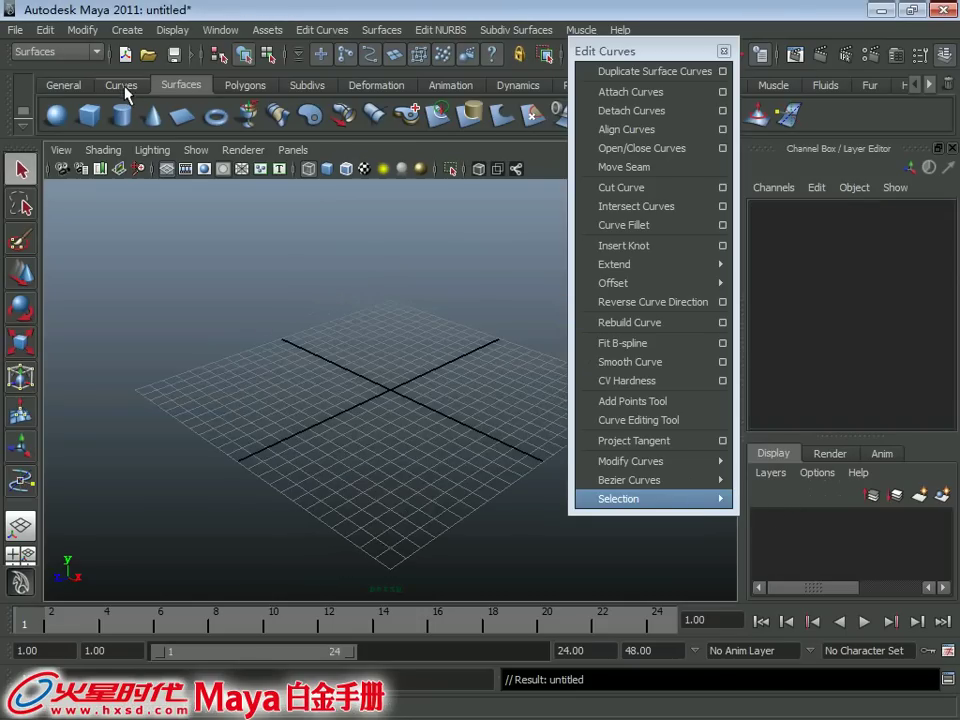
Create a NURBS circle at the origin from the Curves shelf.
{"action": "left_click", "coordinate": [121, 85]}
{"action": "left_click", "coordinate": [55, 114]}
{"action": "key", "text": "w"}
{"action": "left_click_drag", "start_coordinate": [424, 420], "coordinate": [690, 527], "text": "alt"}
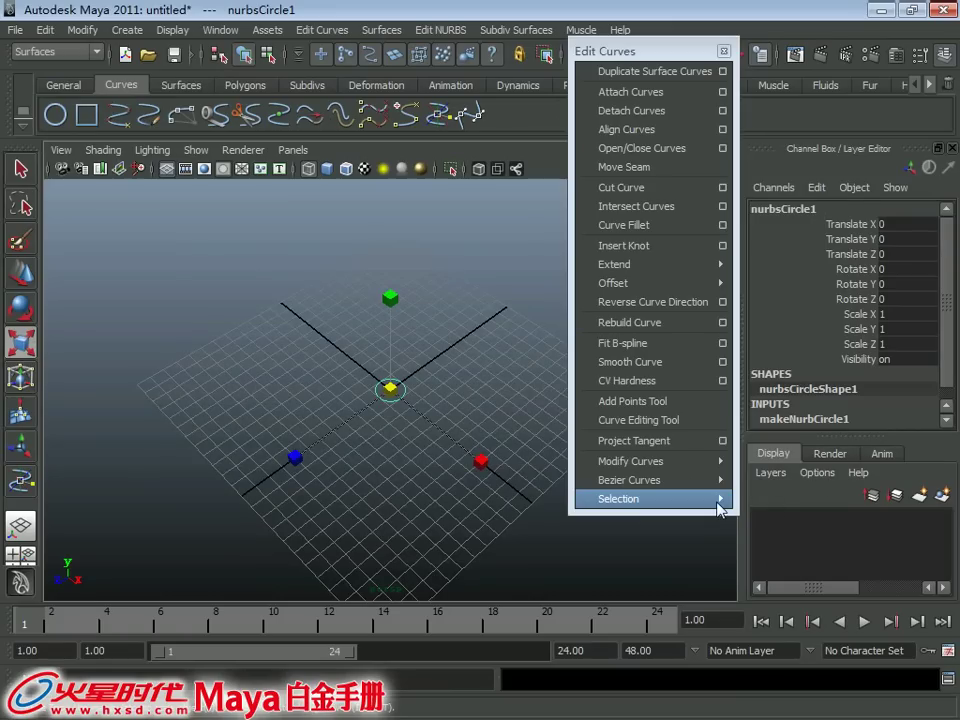
{"action": "left_click_drag", "start_coordinate": [705, 51], "coordinate": [650, 67]}
{"action": "mouse_move", "coordinate": [596, 514]}
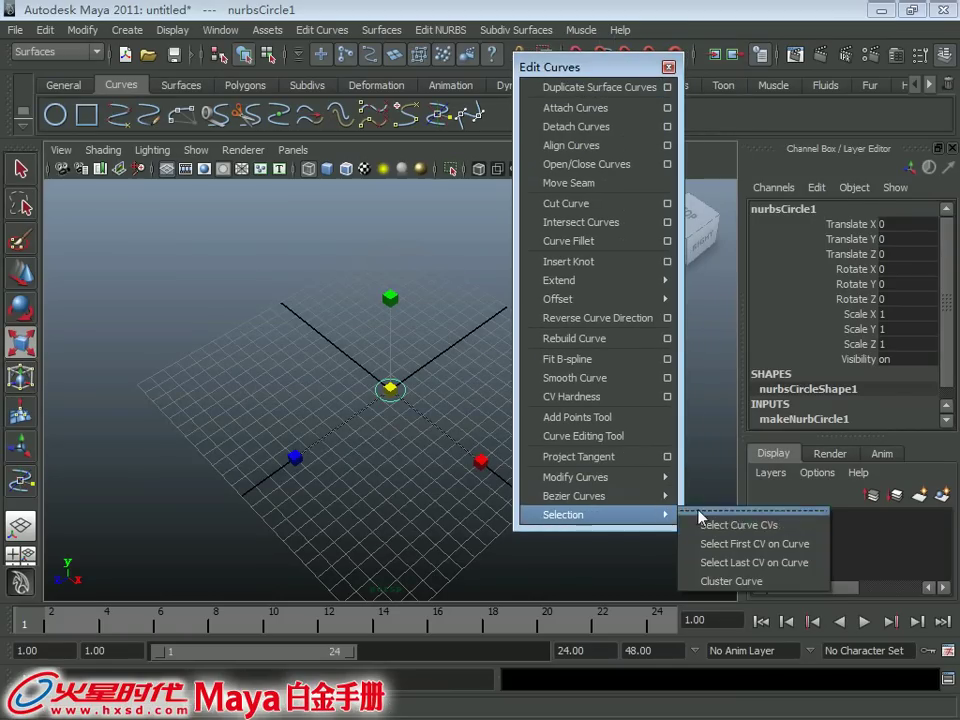
Select all the circle's CVs, then return to object mode with the circle selected.
{"action": "left_click", "coordinate": [702, 522]}
{"action": "mouse_move", "coordinate": [176, 298]}
{"action": "left_mouse_down", "text": "alt"}
{"action": "mouse_move", "coordinate": [392, 484]}
{"action": "mouse_move", "coordinate": [372, 352]}
{"action": "left_mouse_up", "text": "alt"}
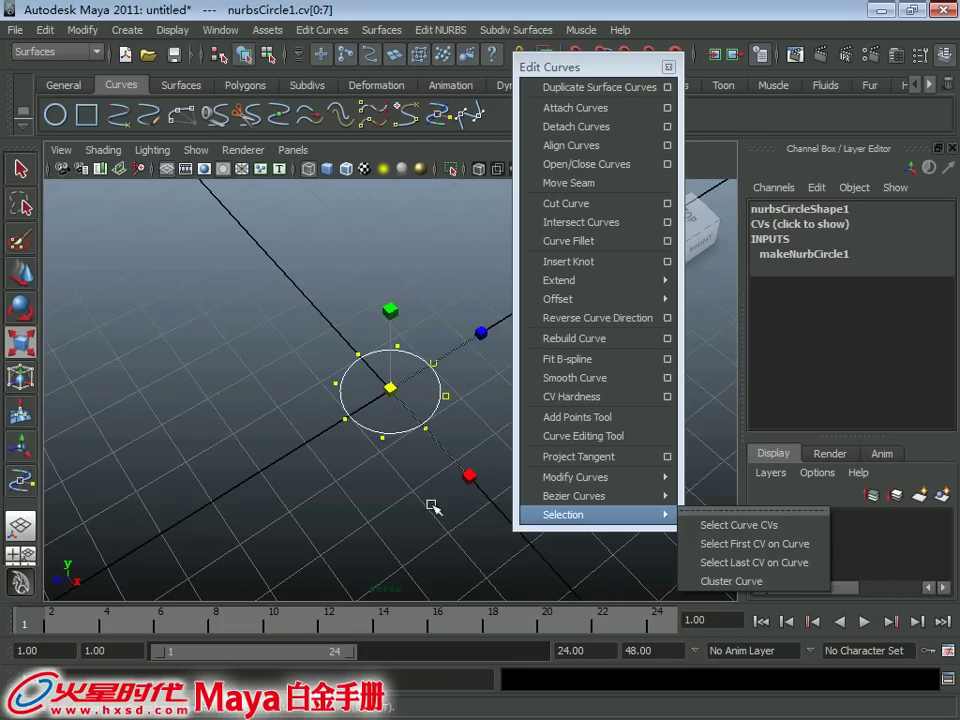
{"action": "middle_click_drag", "start_coordinate": [306, 366], "coordinate": [391, 463]}
{"action": "mouse_move", "coordinate": [392, 465]}
{"action": "left_mouse_down", "text": "alt"}
{"action": "mouse_move", "coordinate": [358, 422]}
{"action": "mouse_move", "coordinate": [306, 422]}
{"action": "mouse_move", "coordinate": [420, 450]}
{"action": "left_mouse_up", "text": "alt"}
{"action": "key", "text": "q"}
{"action": "key", "text": "F8"}
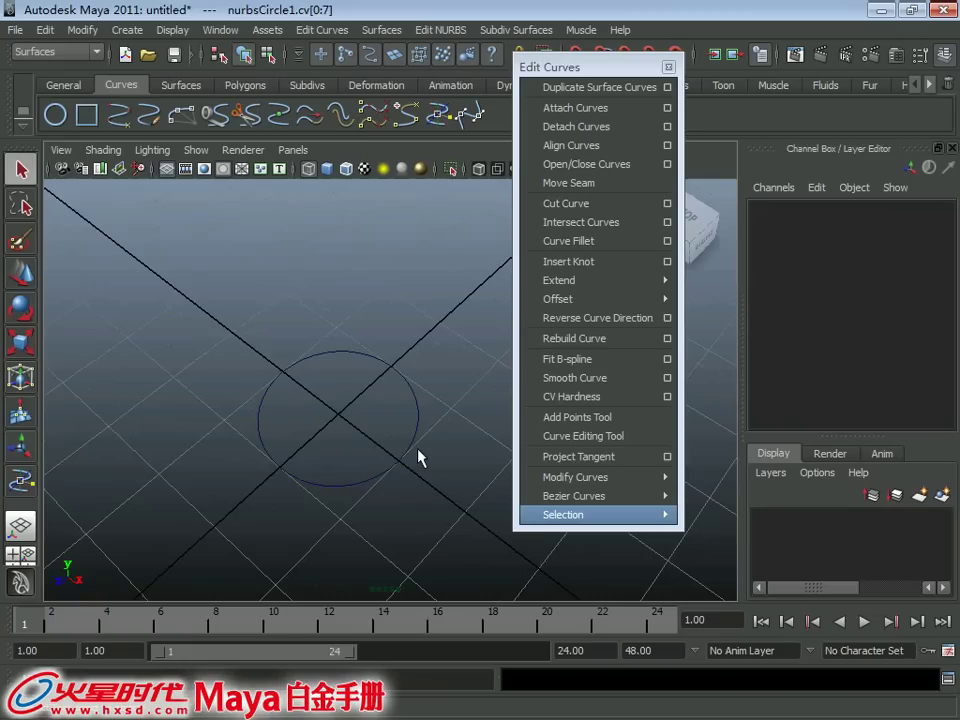
{"action": "left_click", "coordinate": [405, 383]}
{"action": "mouse_move", "coordinate": [598, 514]}
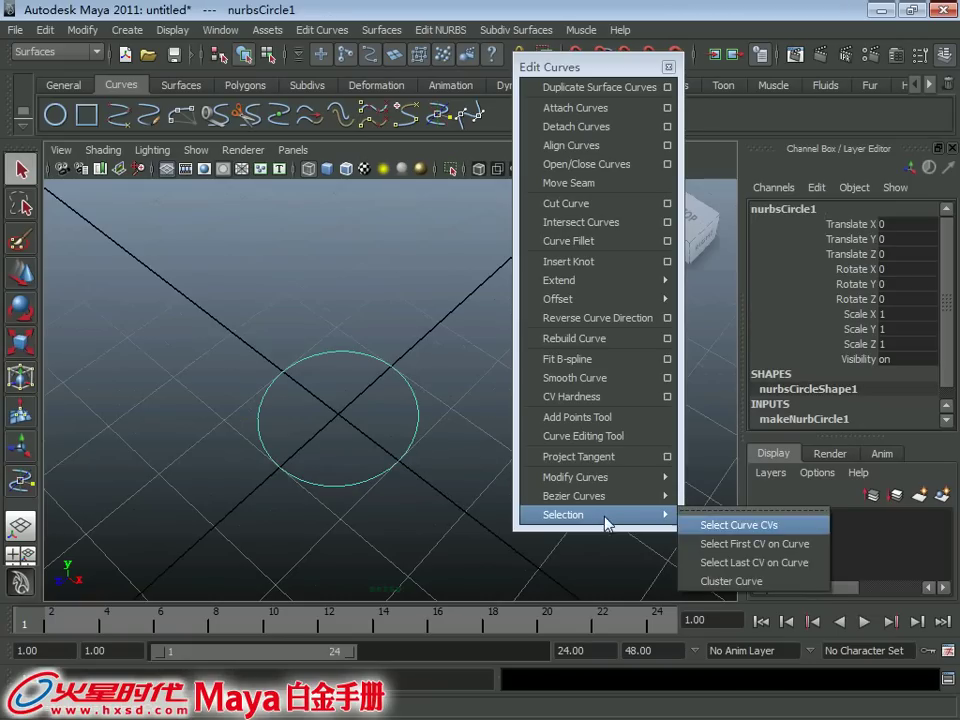
Add a cluster to each circle CV, drag two handles to deform it, and undo.
{"action": "left_click", "coordinate": [732, 582]}
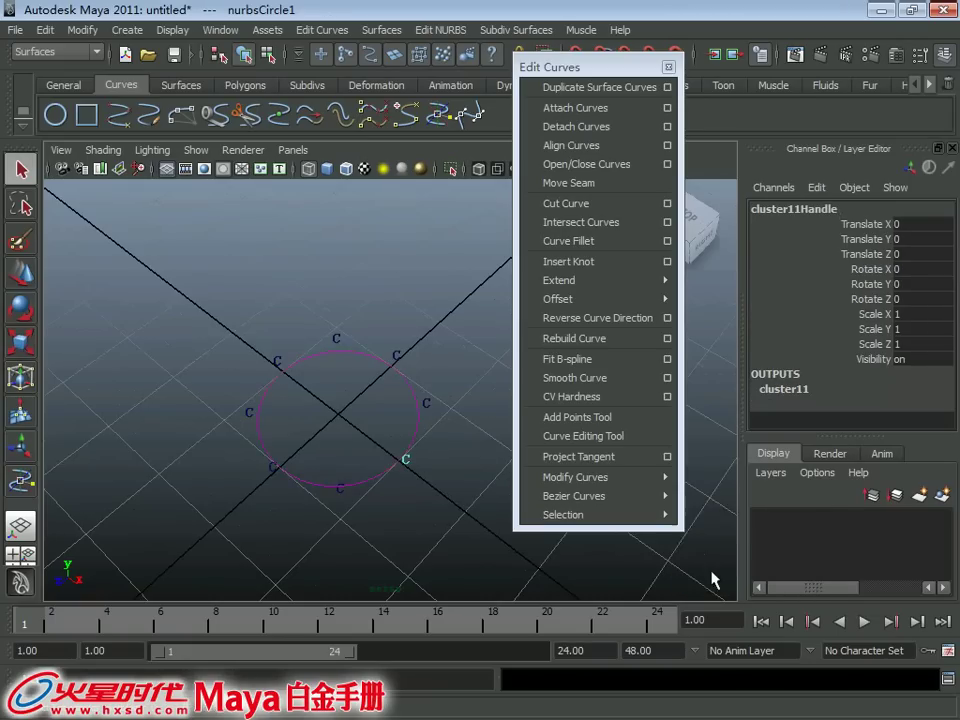
{"action": "mouse_move", "coordinate": [321, 386]}
{"action": "left_mouse_down", "text": "alt"}
{"action": "mouse_move", "coordinate": [332, 343]}
{"action": "mouse_move", "coordinate": [364, 316]}
{"action": "left_mouse_up", "text": "alt"}
{"action": "left_click", "coordinate": [344, 345]}
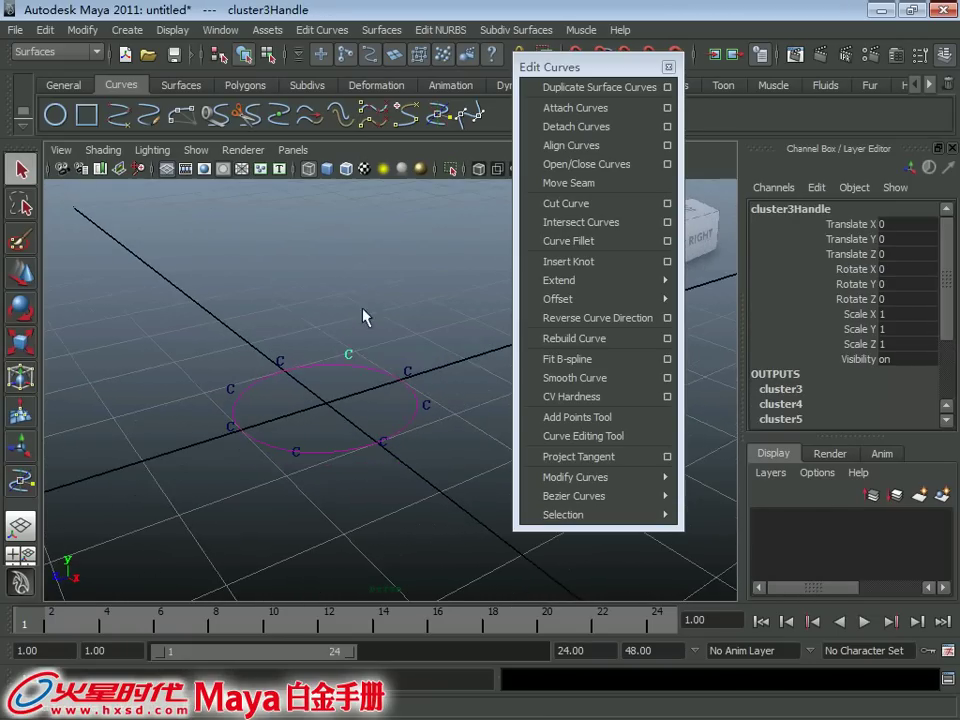
{"action": "key", "text": "w"}
{"action": "left_click_drag", "start_coordinate": [349, 360], "coordinate": [407, 313]}
{"action": "left_click", "coordinate": [405, 369]}
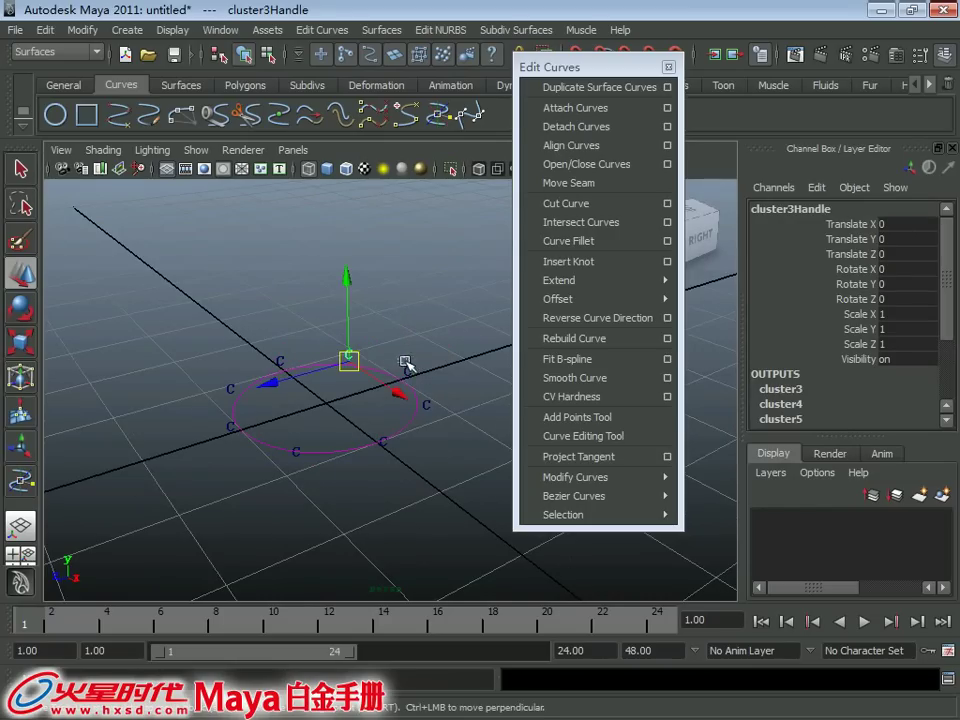
{"action": "left_click_drag", "start_coordinate": [407, 373], "coordinate": [426, 288]}
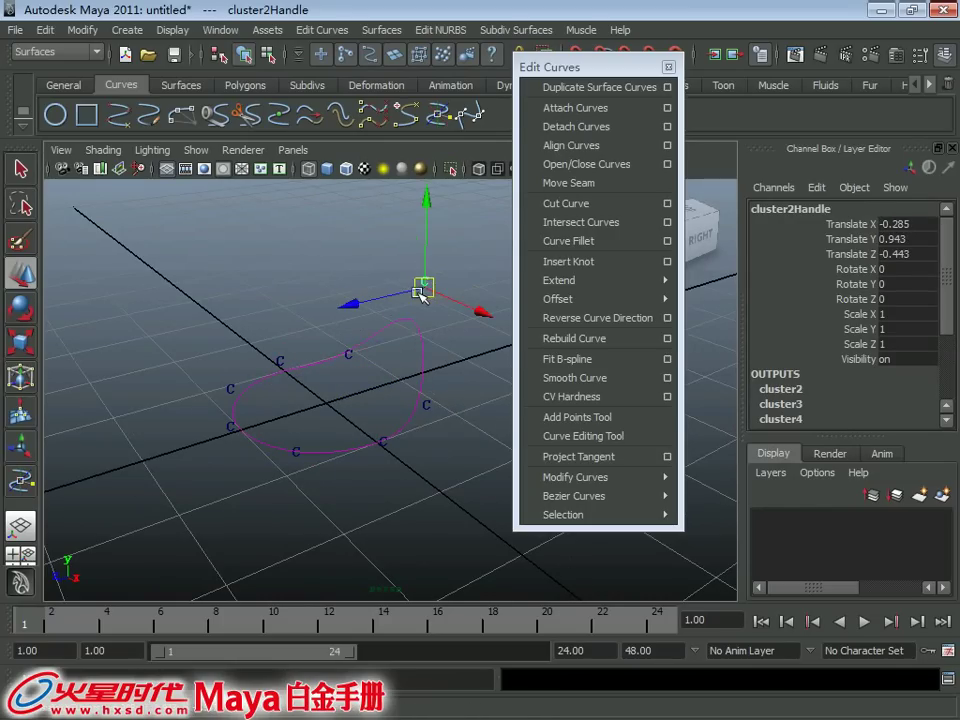
{"action": "key", "text": "ctrl+z"}
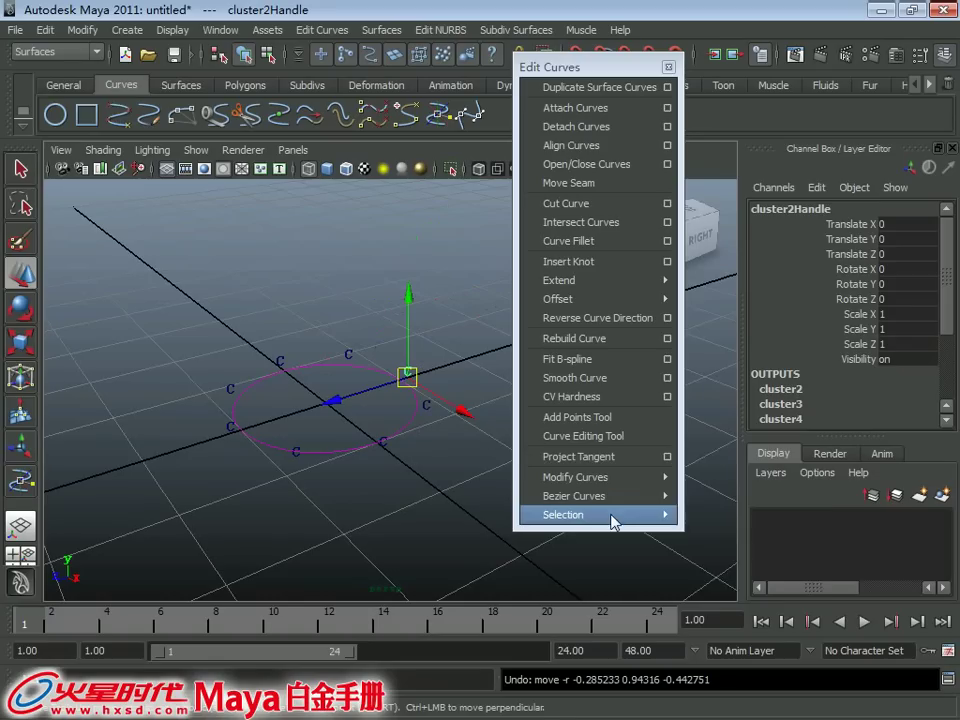
{"action": "mouse_move", "coordinate": [590, 514]}
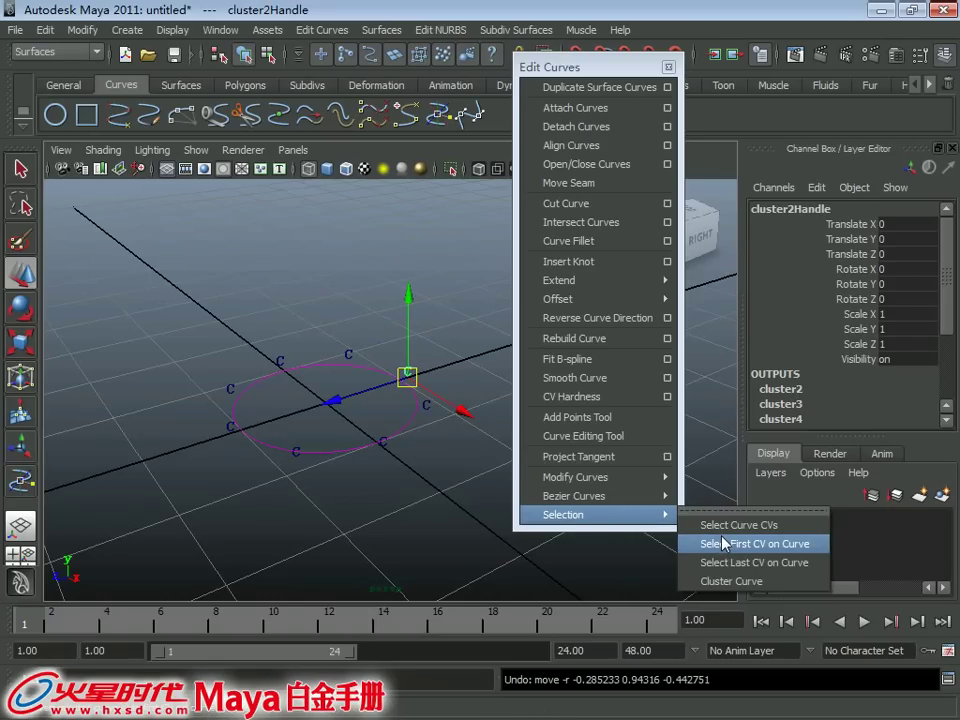
Re-run Cluster Curve, raise a handle and undo, then start a new unsaved scene.
{"action": "left_click", "coordinate": [752, 586]}
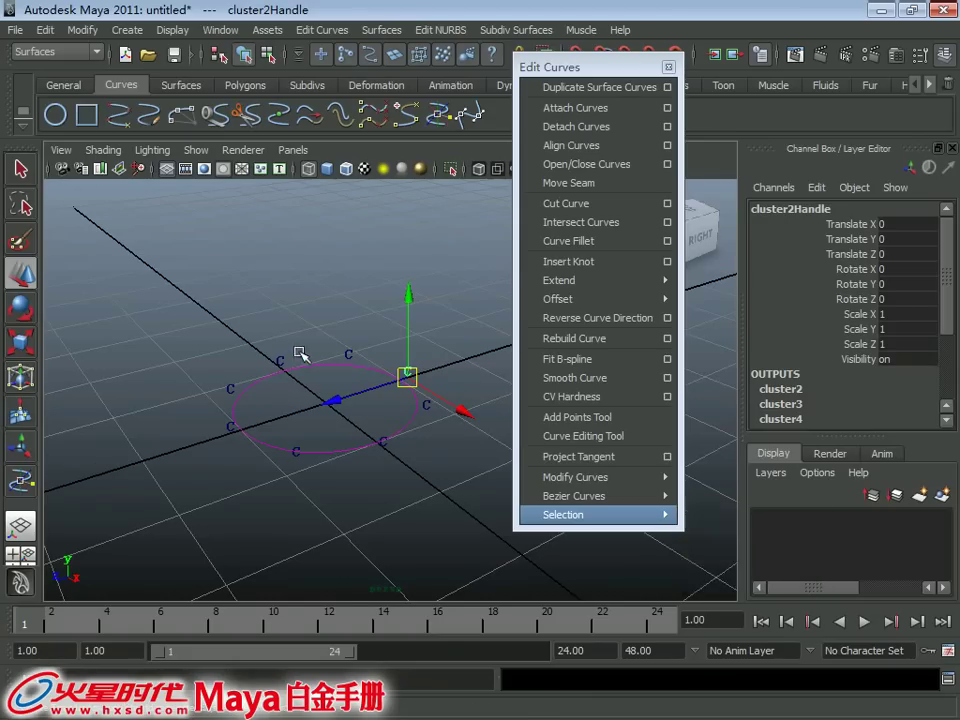
{"action": "mouse_move", "coordinate": [302, 349]}
{"action": "left_mouse_down", "text": "alt"}
{"action": "mouse_move", "coordinate": [369, 386]}
{"action": "mouse_move", "coordinate": [326, 386]}
{"action": "mouse_move", "coordinate": [360, 395]}
{"action": "left_mouse_up", "text": "alt"}
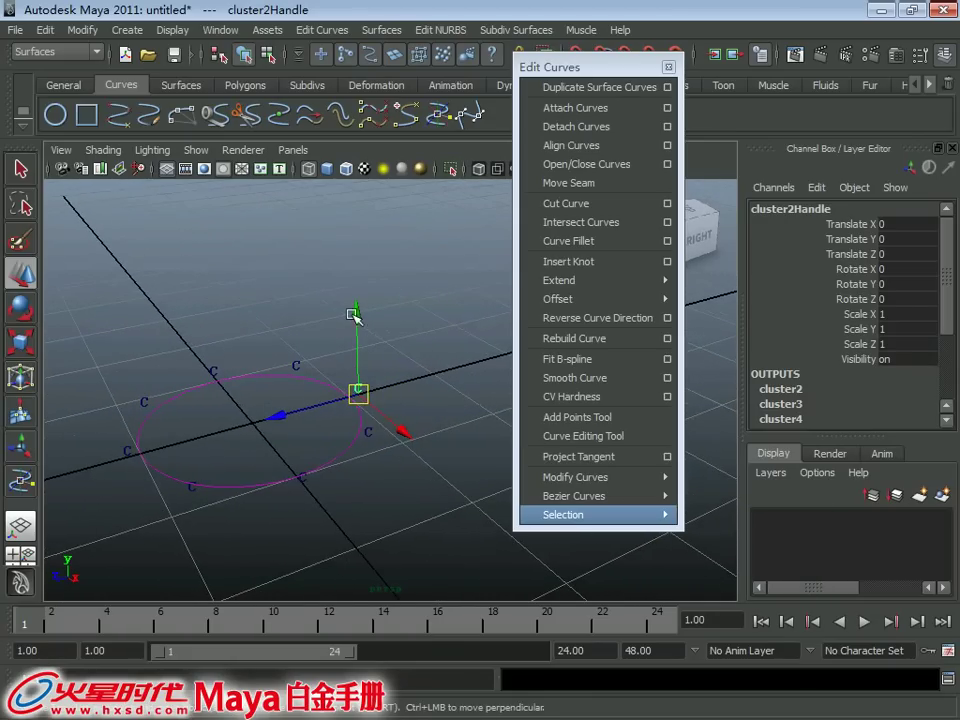
{"action": "mouse_move", "coordinate": [355, 312]}
{"action": "left_mouse_down", "text": "alt"}
{"action": "mouse_move", "coordinate": [349, 259]}
{"action": "mouse_move", "coordinate": [338, 274]}
{"action": "mouse_move", "coordinate": [343, 320]}
{"action": "left_mouse_up", "text": "alt"}
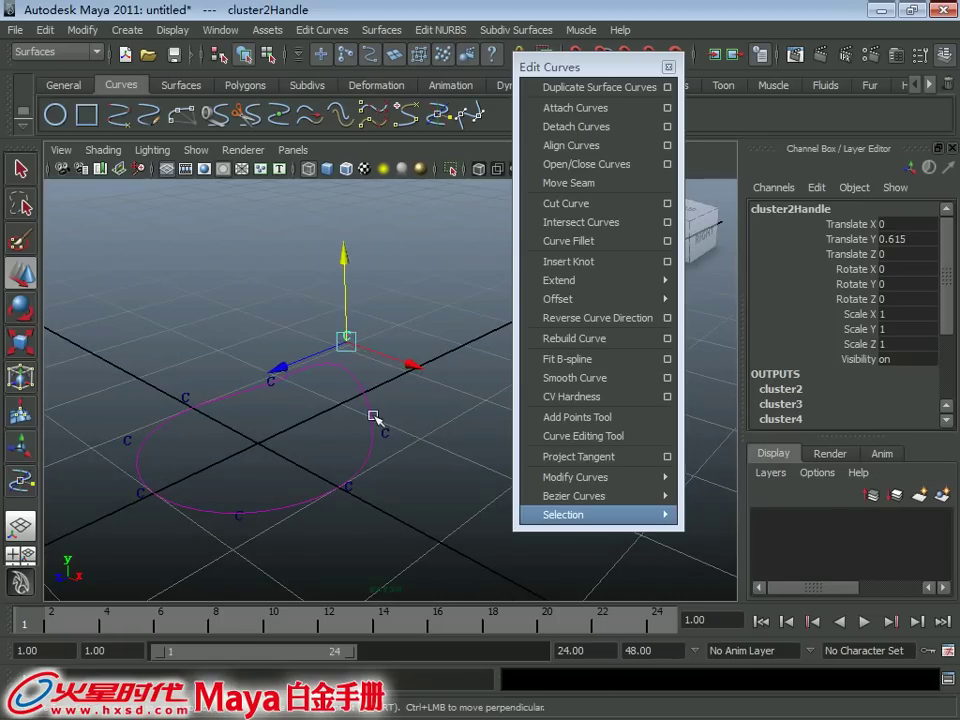
{"action": "key", "text": "ctrl+z"}
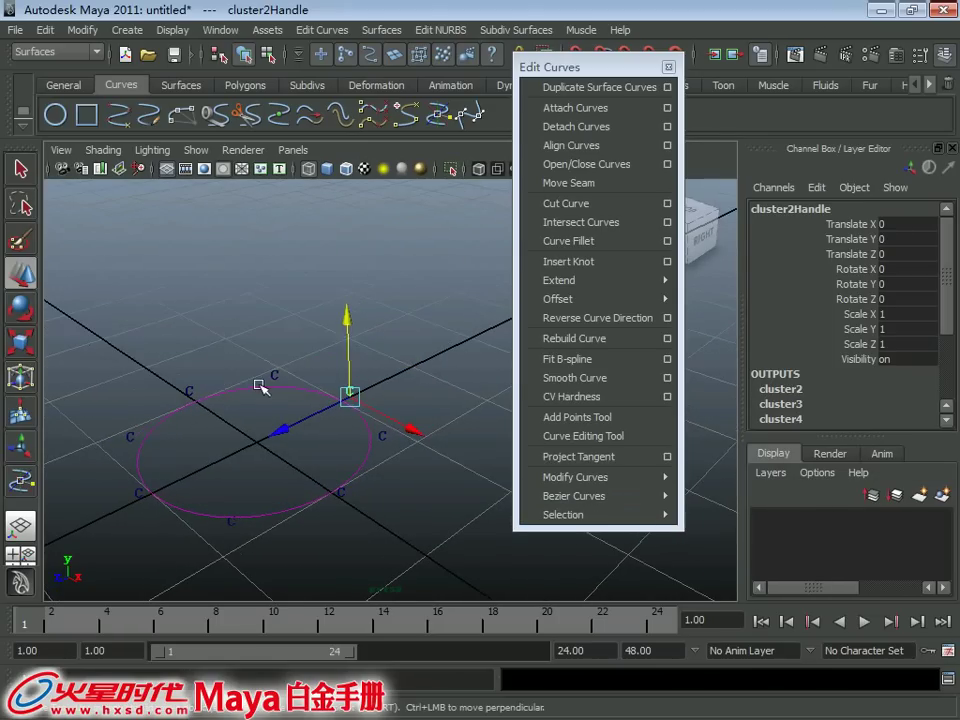
{"action": "key", "text": "ctrl+n"}
{"action": "left_click", "coordinate": [456, 358]}
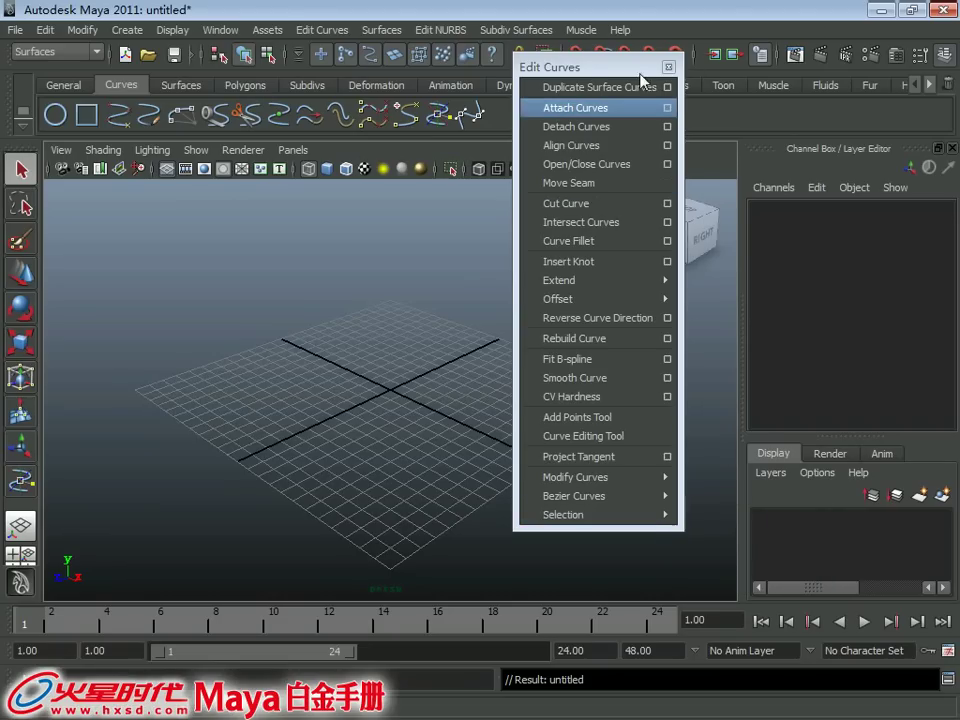
Move the floating Edit Curves panel toward the centre and close it.
{"action": "left_click_drag", "start_coordinate": [591, 68], "coordinate": [437, 177]}
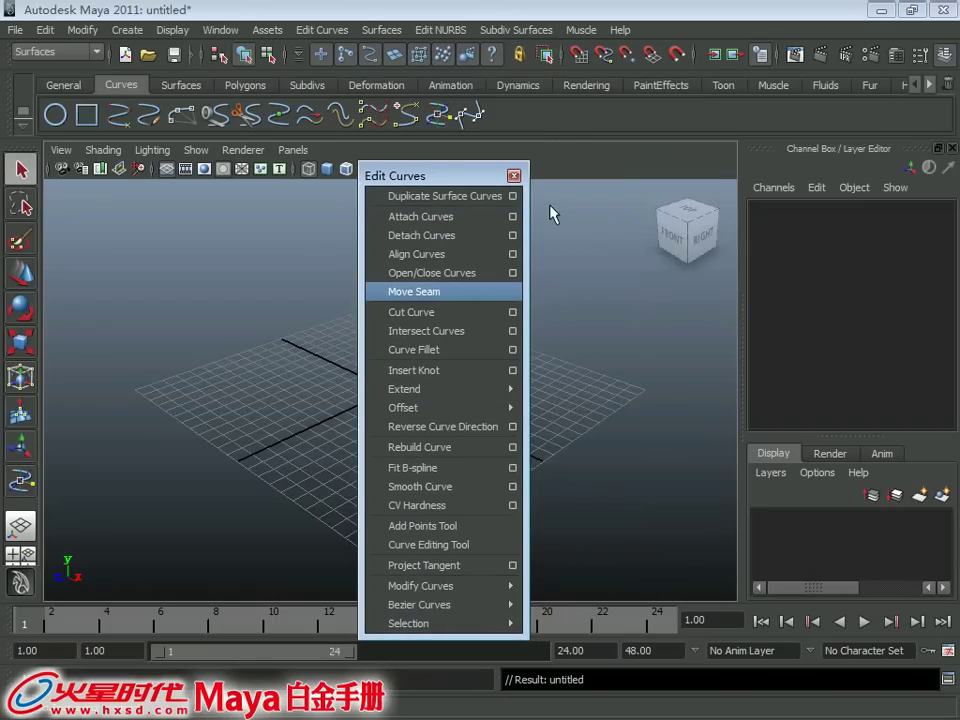
{"action": "left_click", "coordinate": [513, 177]}
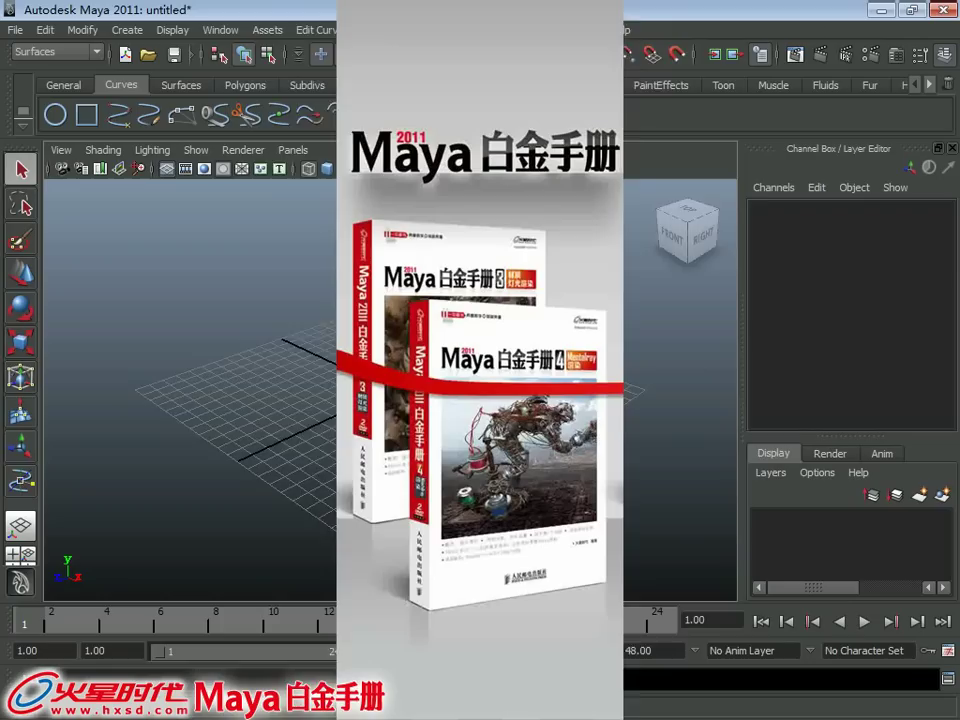